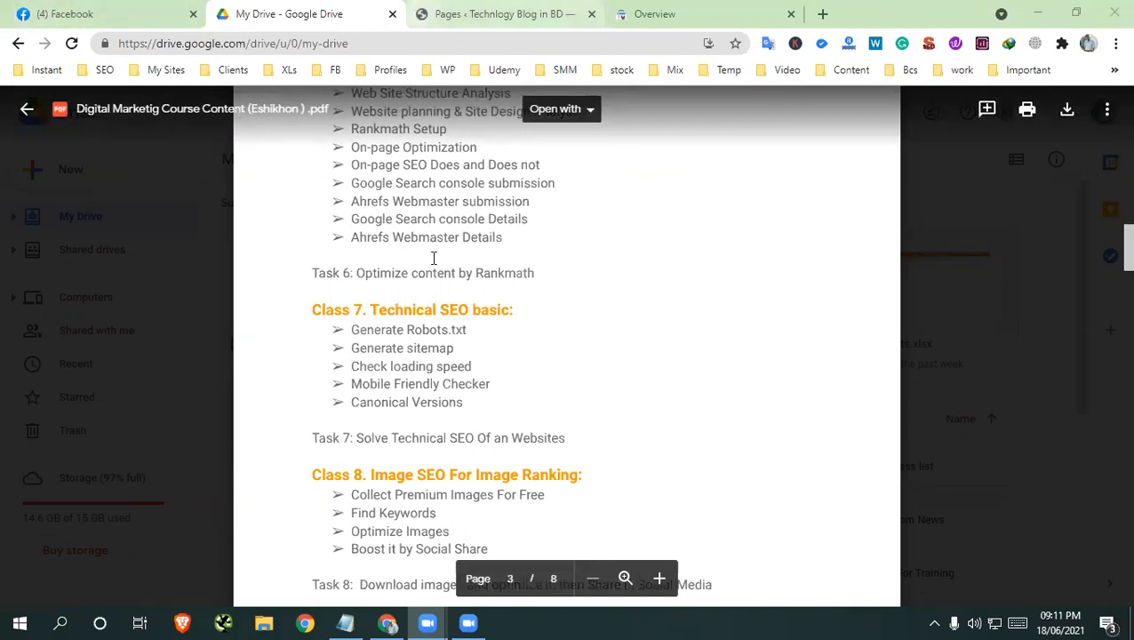
Look through the live home page of the WordPress blog in a separate tab and close it
click(562, 14)
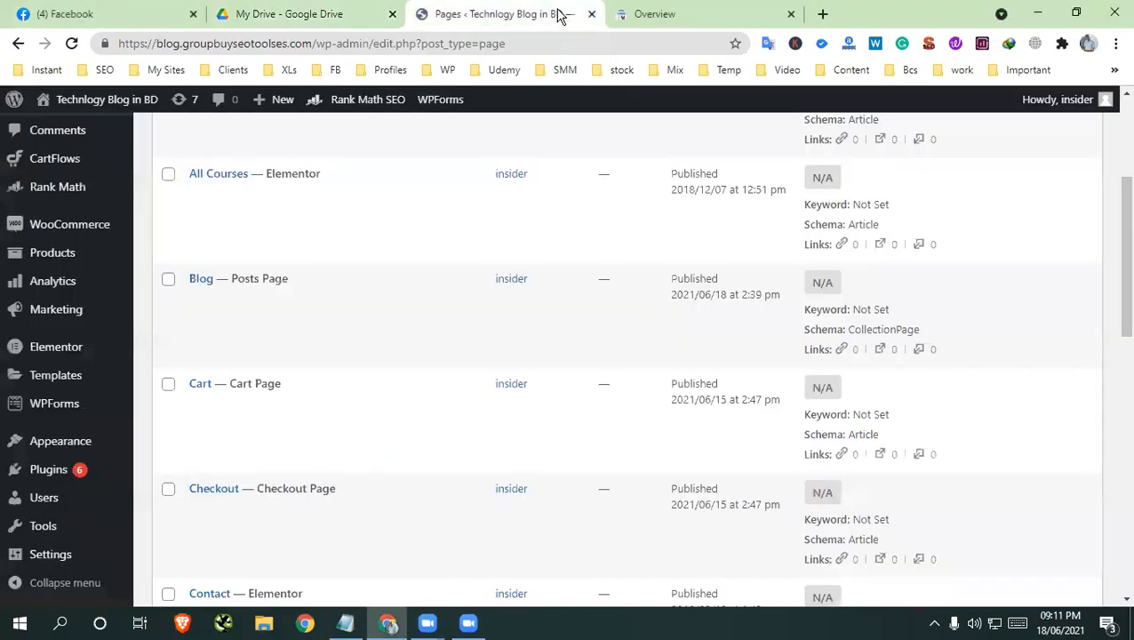
mouse_move(89, 99)
right_click(69, 127)
click(141, 134)
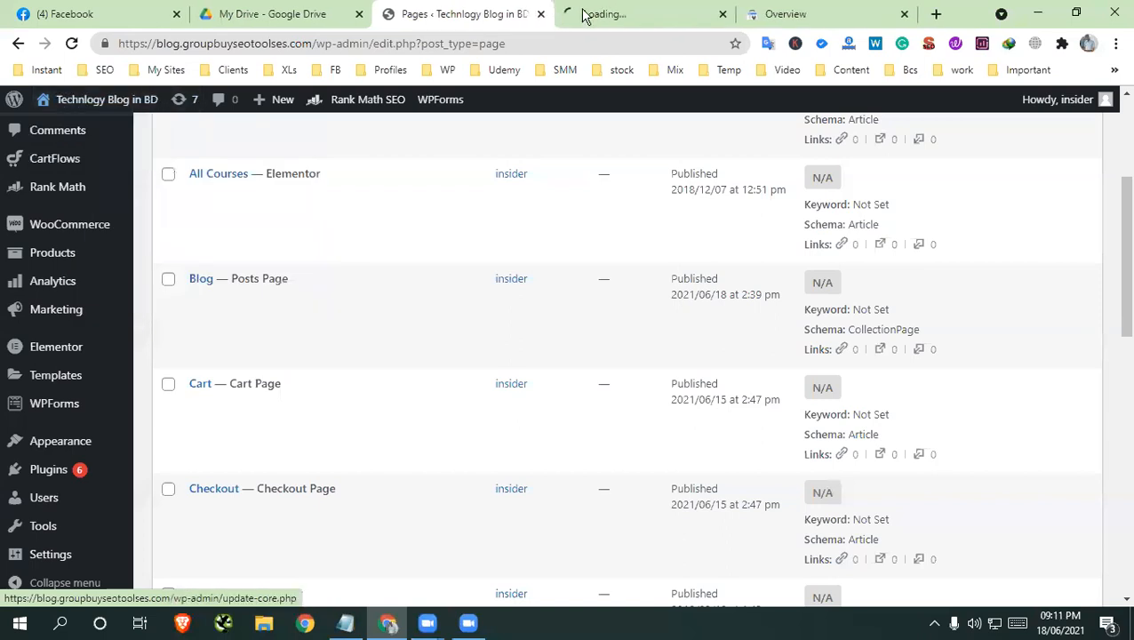
click(640, 13)
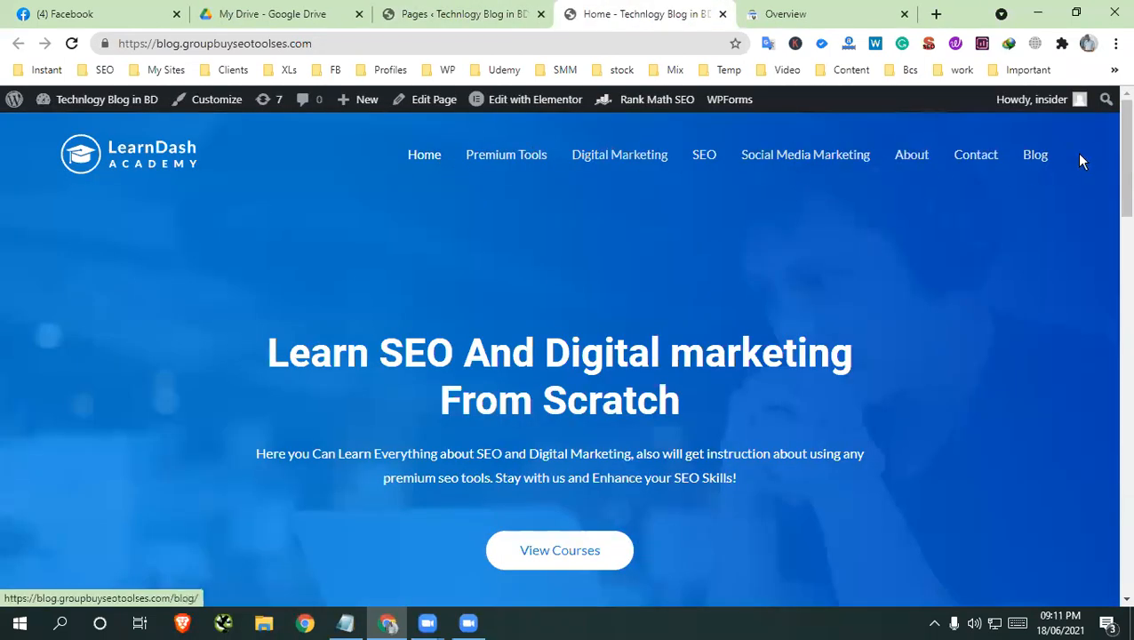
scroll(896, 184, down, 10)
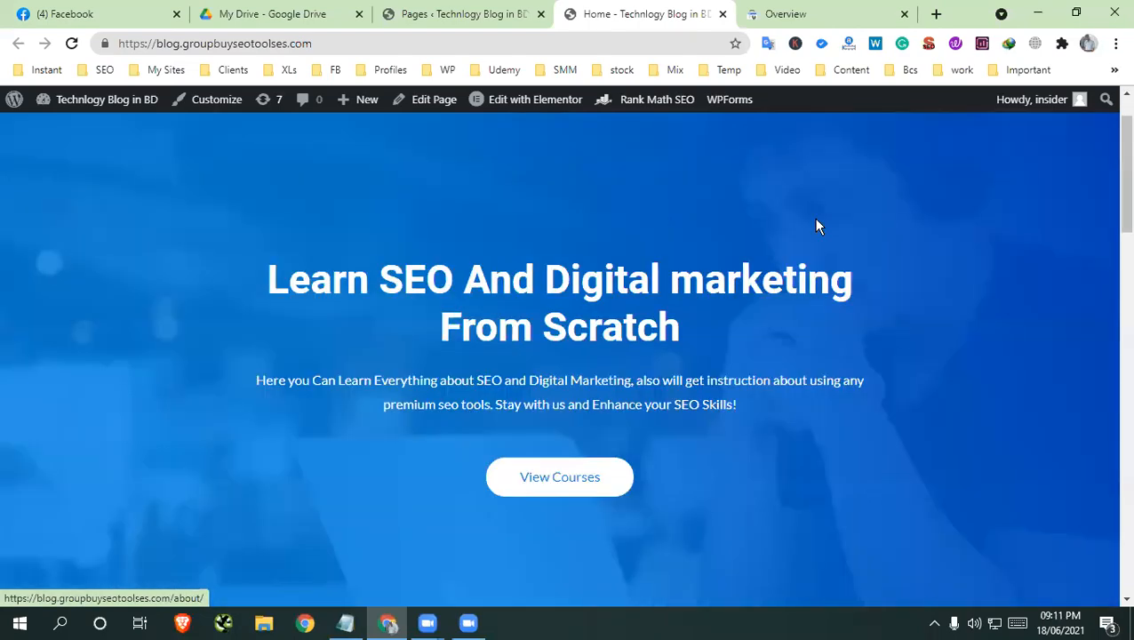
scroll(818, 266, up, 5)
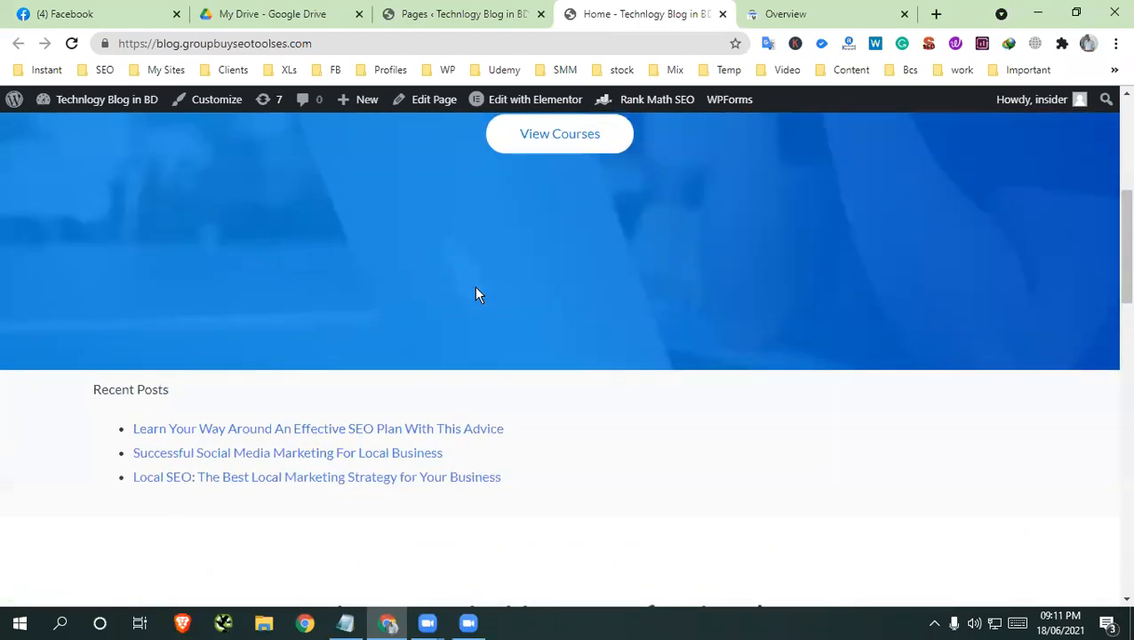
scroll(491, 286, down, 10)
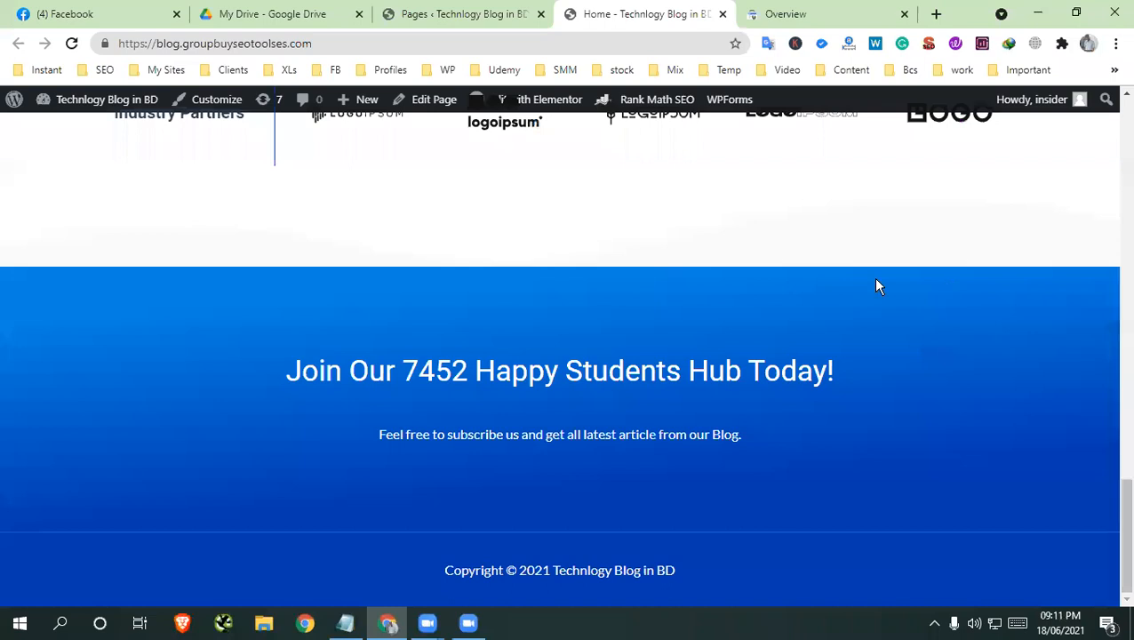
scroll(909, 292, up, 5)
click(723, 13)
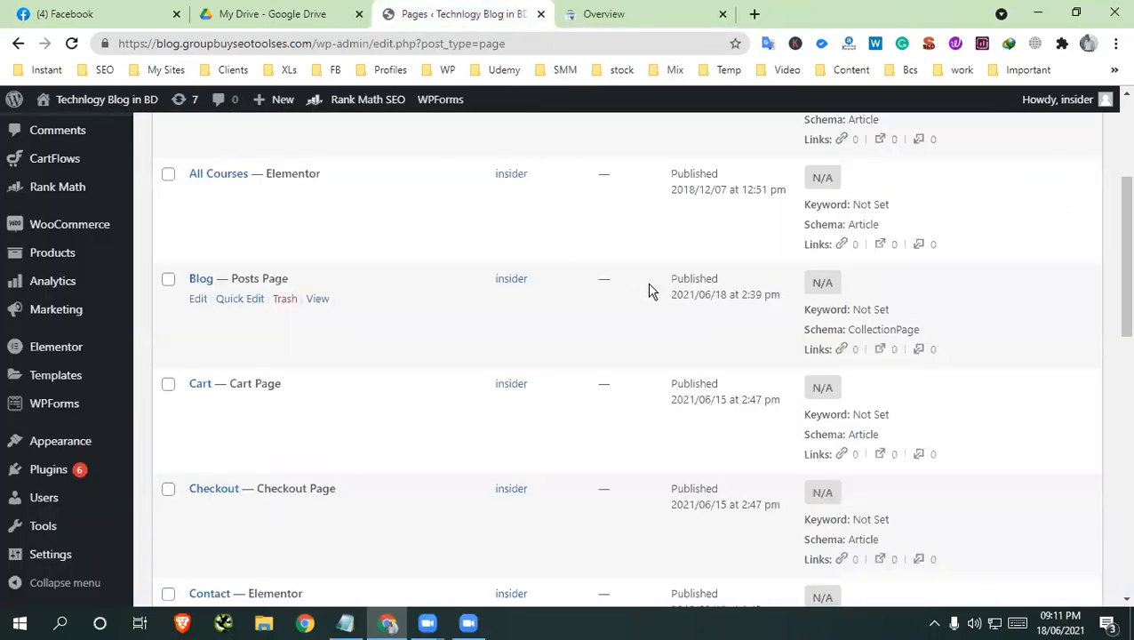
scroll(640, 283, down, 5)
scroll(623, 280, up, 8)
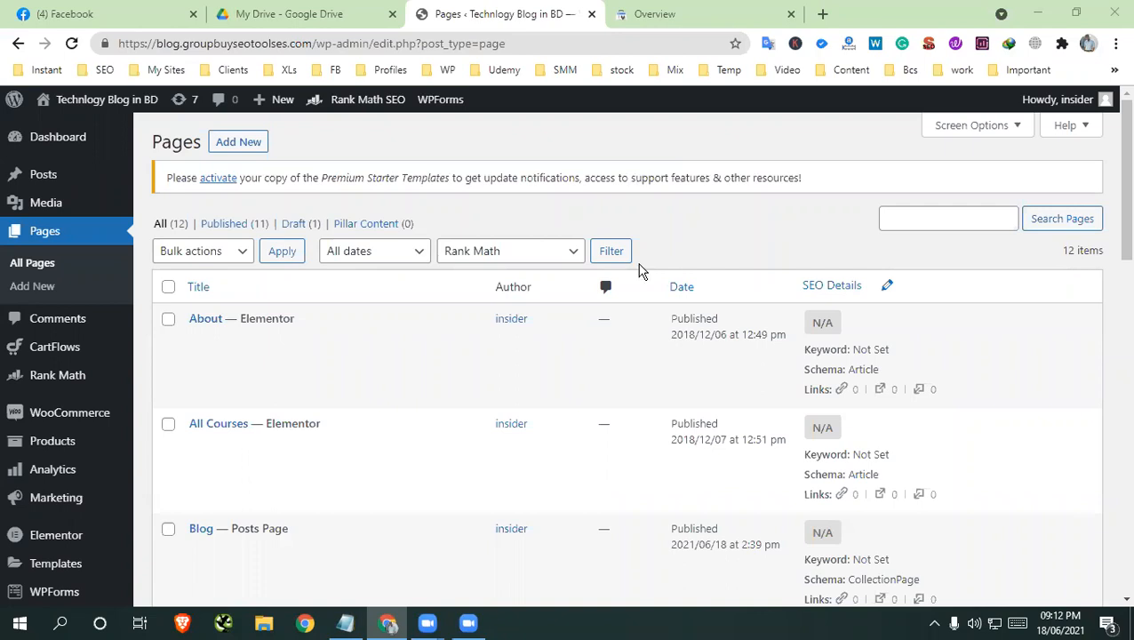
scroll(640, 271, down, 5)
scroll(640, 271, up, 5)
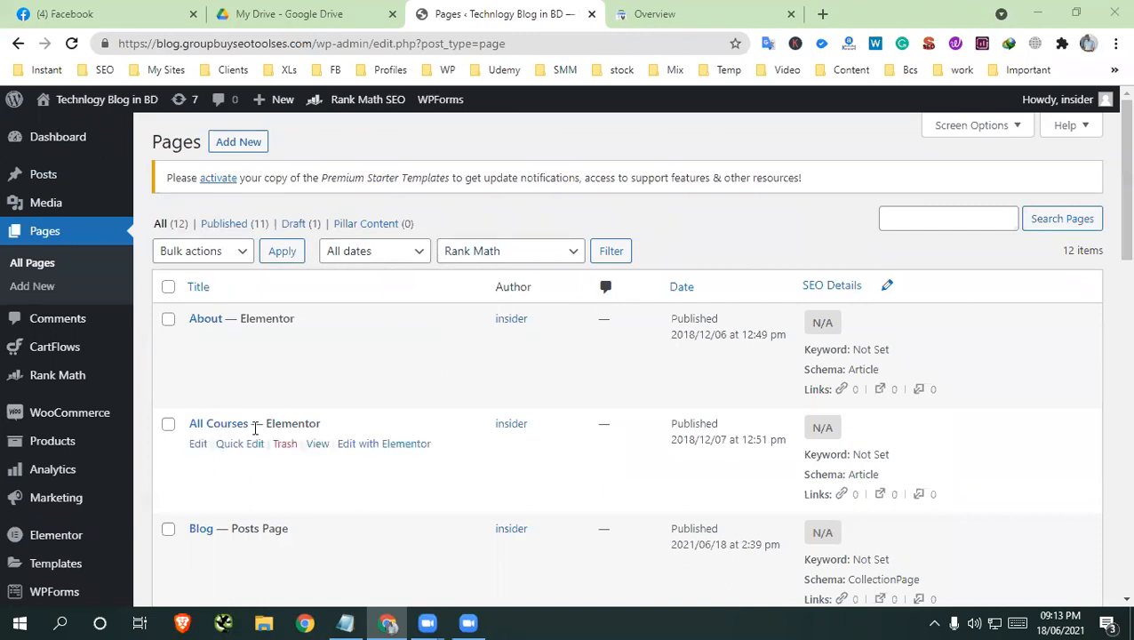
Review the "Generate sitemap" topic under Class 7 in the course content PDF on Google Drive
click(307, 14)
drag(407, 348, 450, 347)
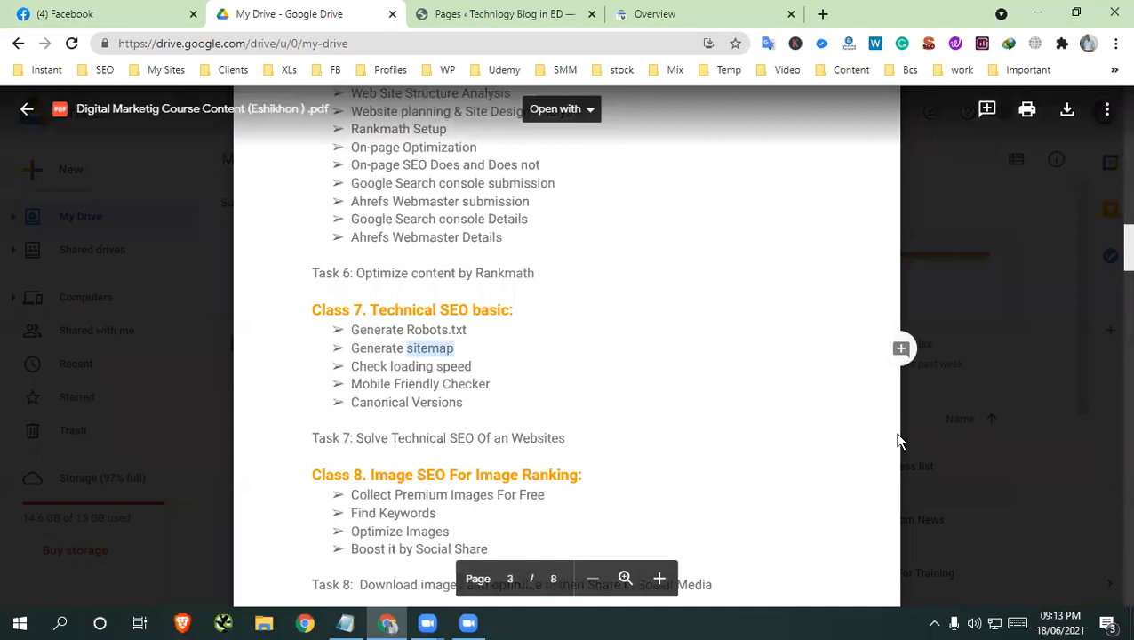
click(818, 451)
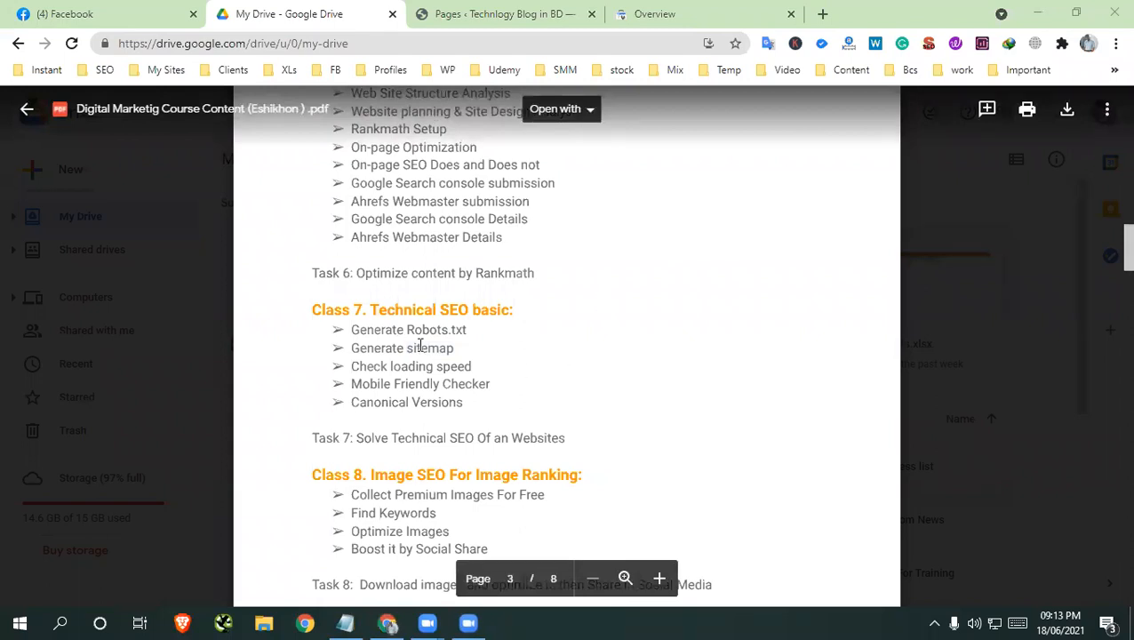
drag(405, 345, 456, 348)
Open Rank Math's Sitemap Settings in the WordPress admin and show the sitemap index link
click(540, 16)
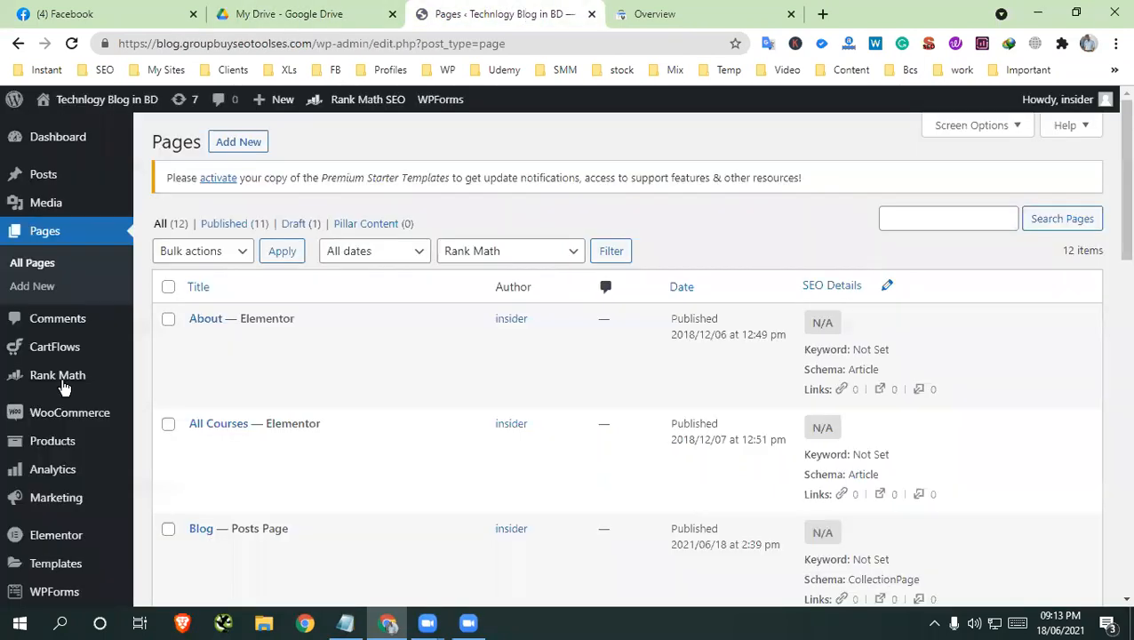
mouse_move(105, 381)
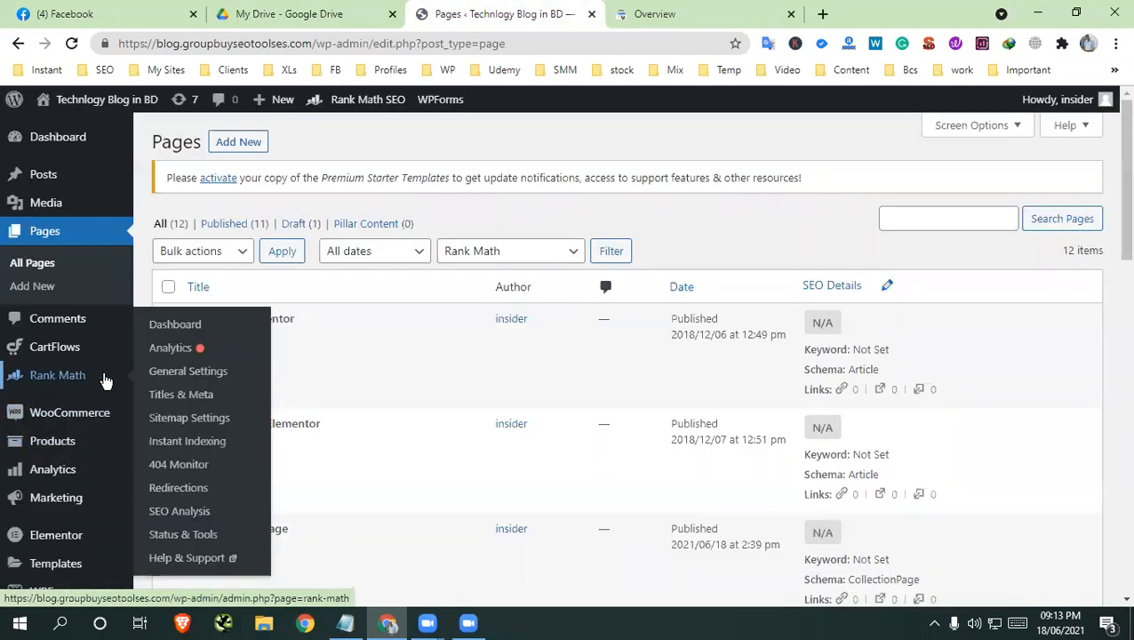
click(182, 423)
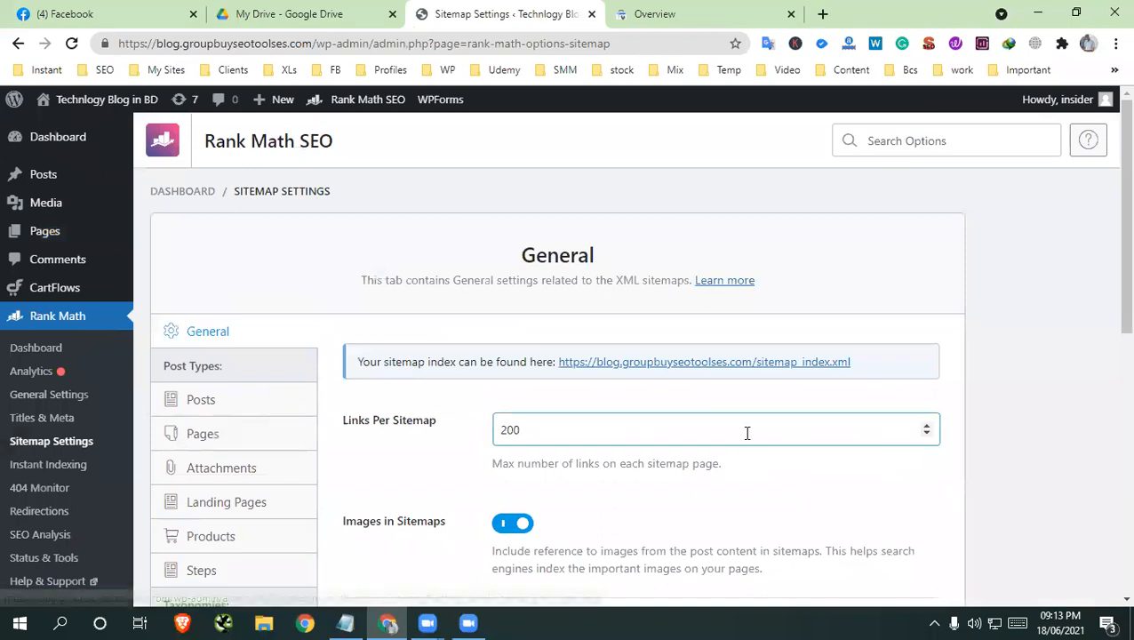
scroll(742, 454, down, 1)
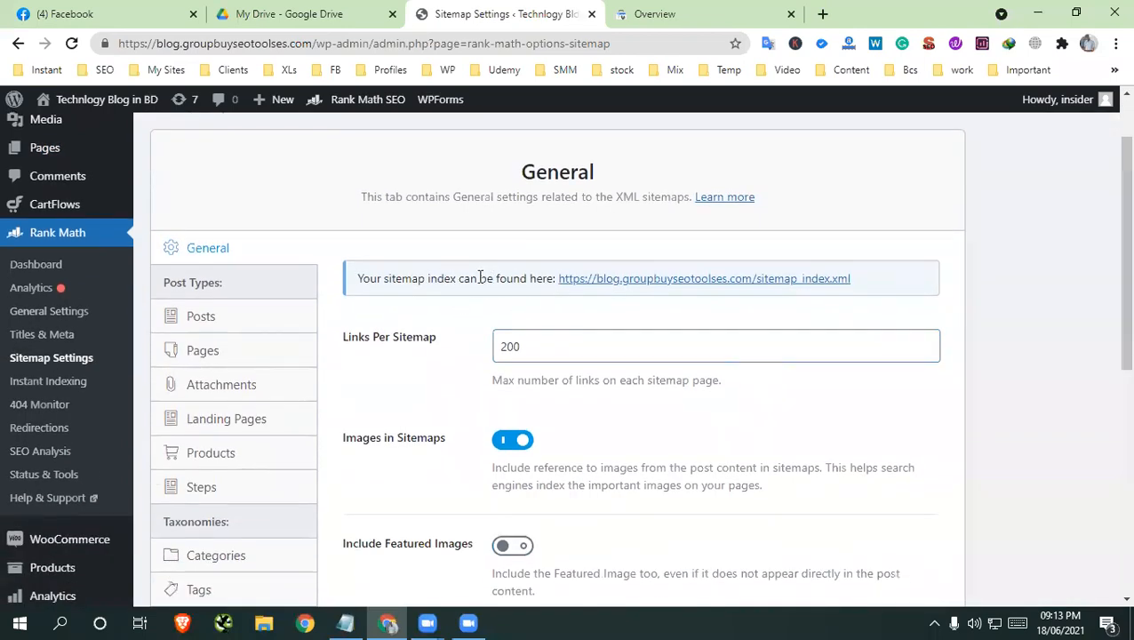
Open the generated sitemap_index.xml in a separate tab, examine the sitemaps it lists, and close it
drag(858, 285, 558, 286)
click(560, 308)
click(615, 283)
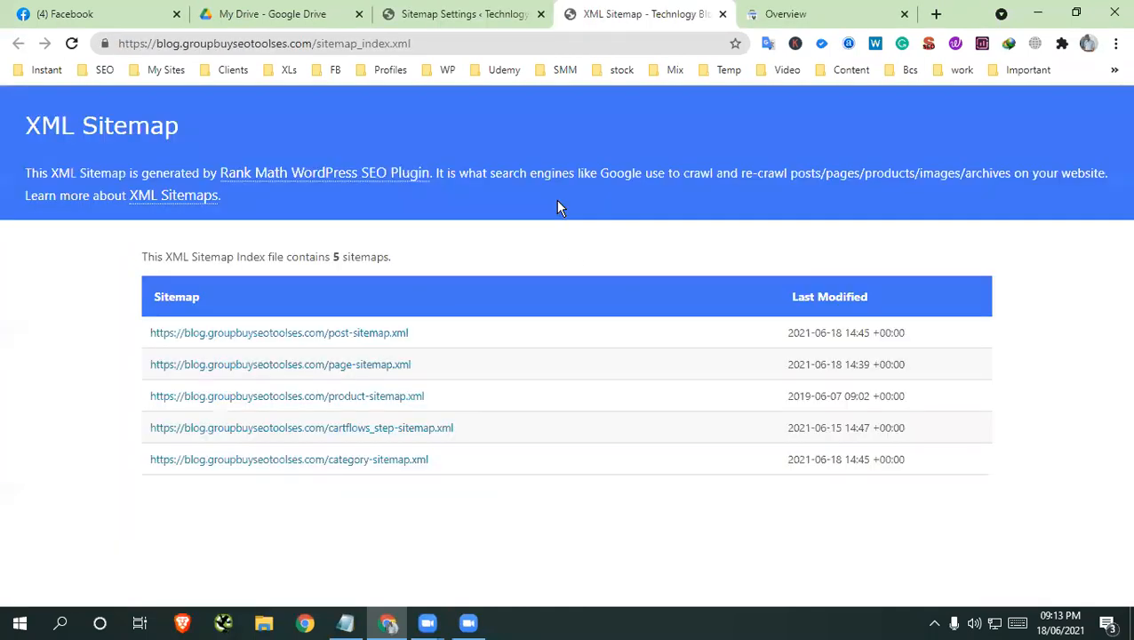
drag(131, 355, 926, 493)
click(707, 543)
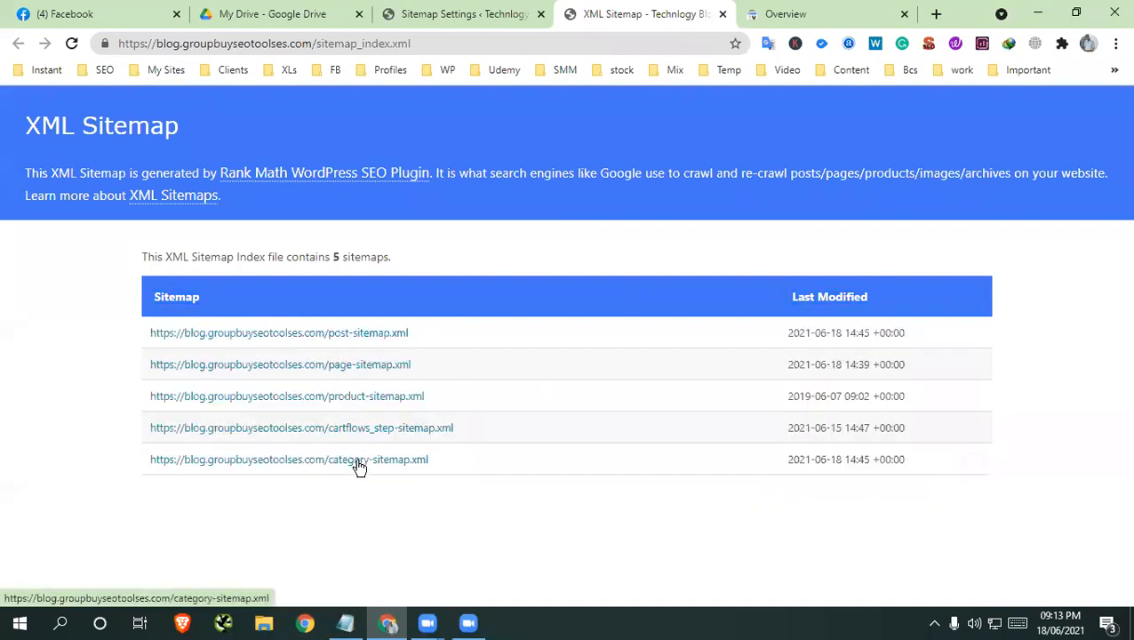
drag(318, 257, 399, 261)
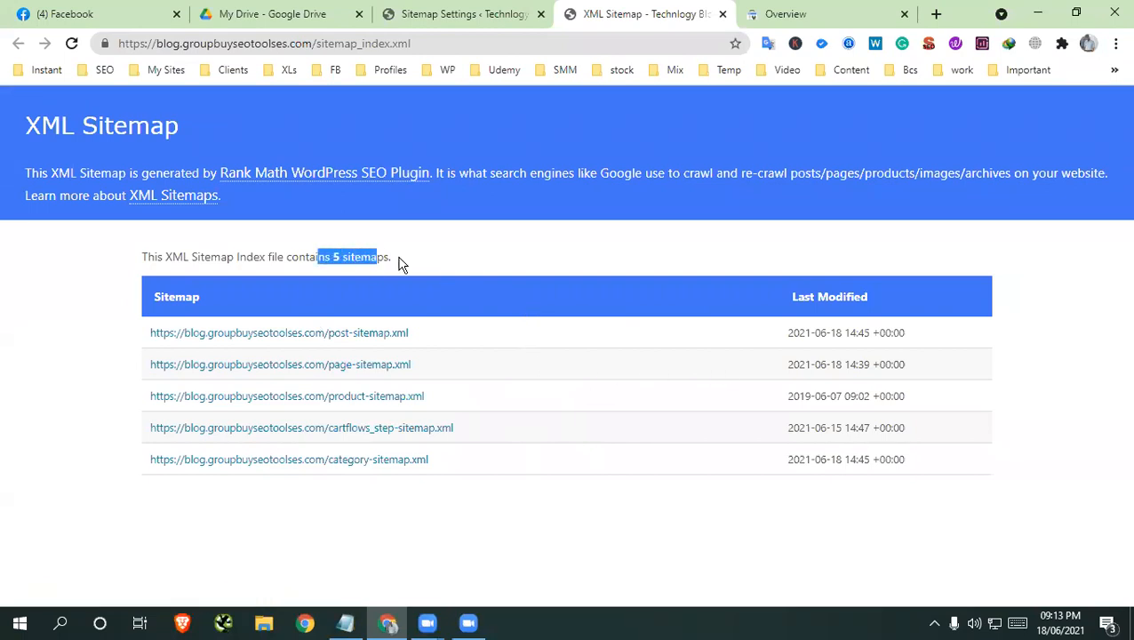
click(559, 264)
click(723, 14)
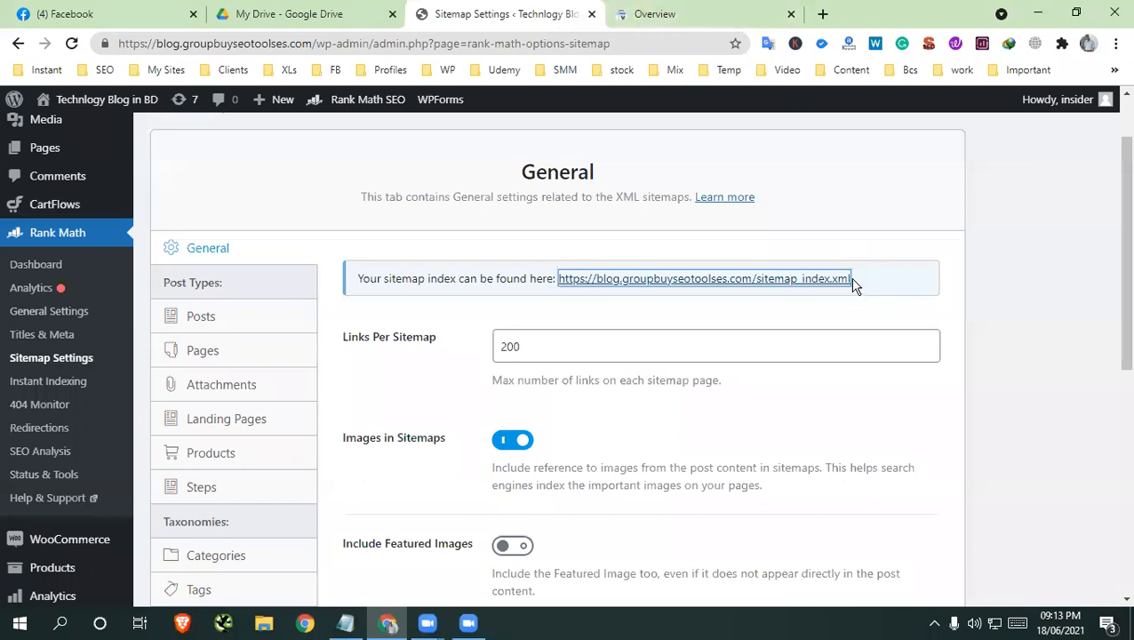
Copy the sitemap index URL from Rank Math's general sitemap settings
drag(855, 284, 562, 282)
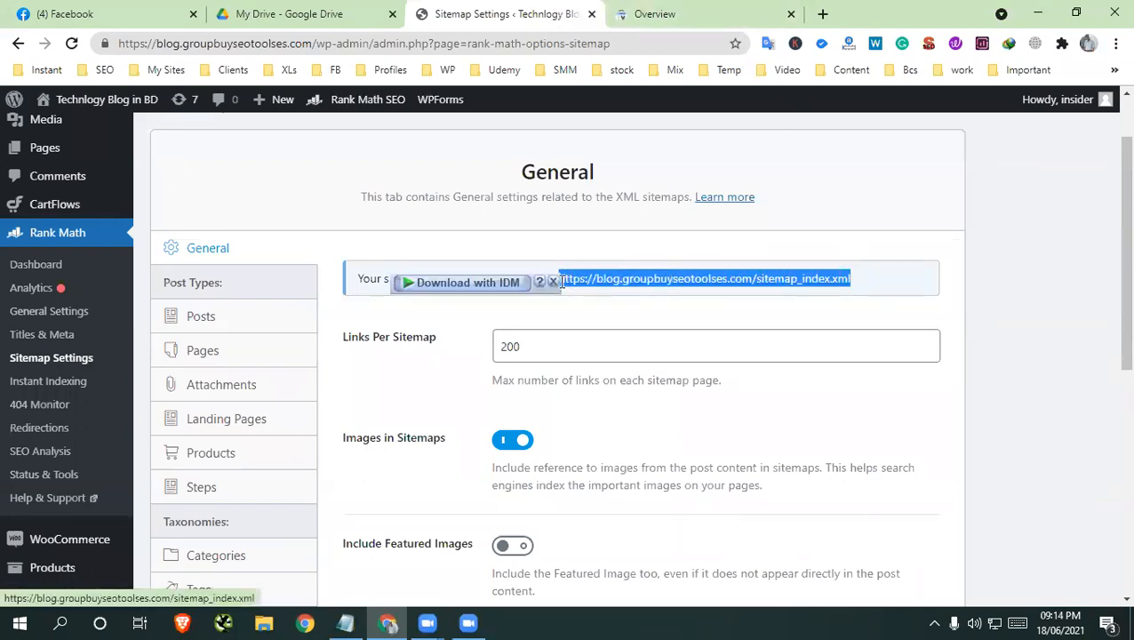
right_click(585, 283)
click(628, 437)
Submit the copied sitemap_index.xml as a new sitemap for the blog in Google Search Console
click(775, 15)
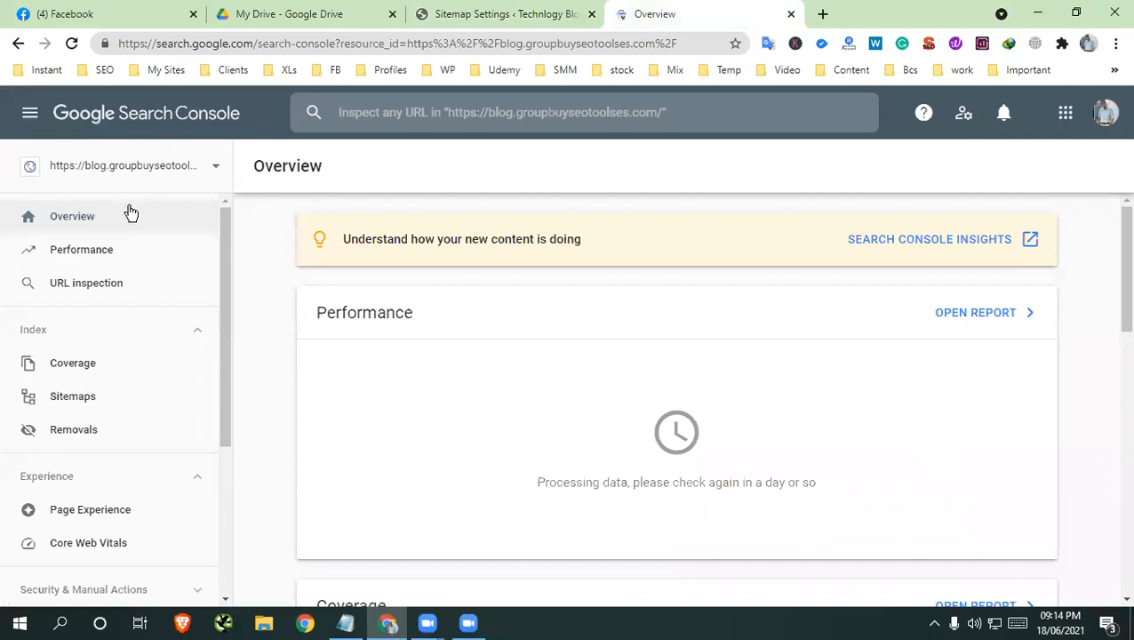
click(78, 407)
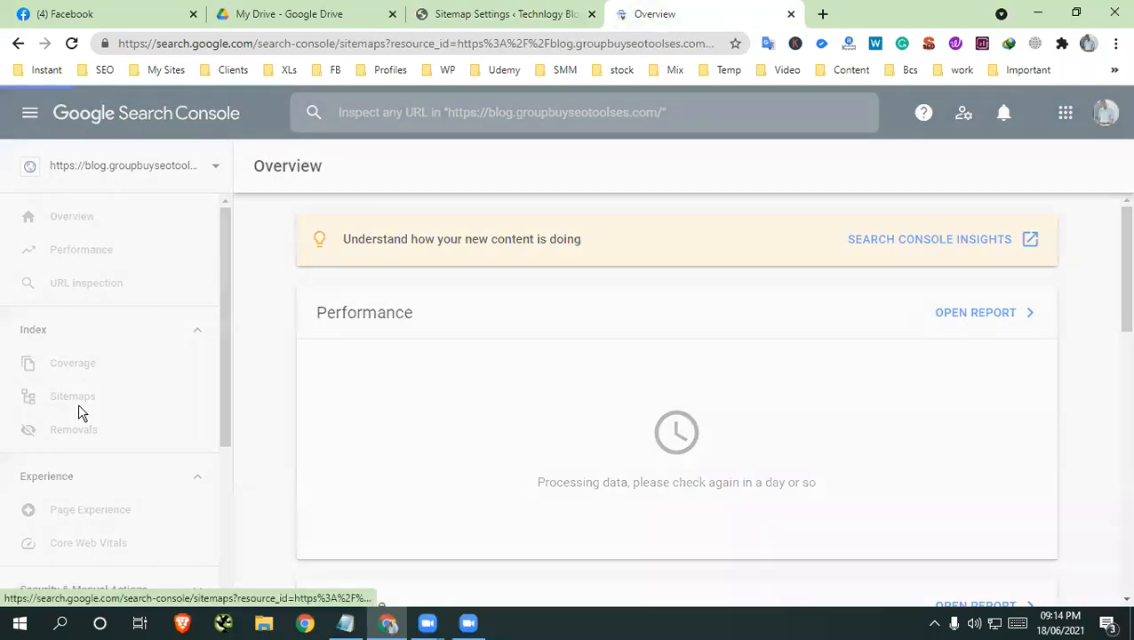
right_click(649, 286)
click(683, 400)
click(1018, 285)
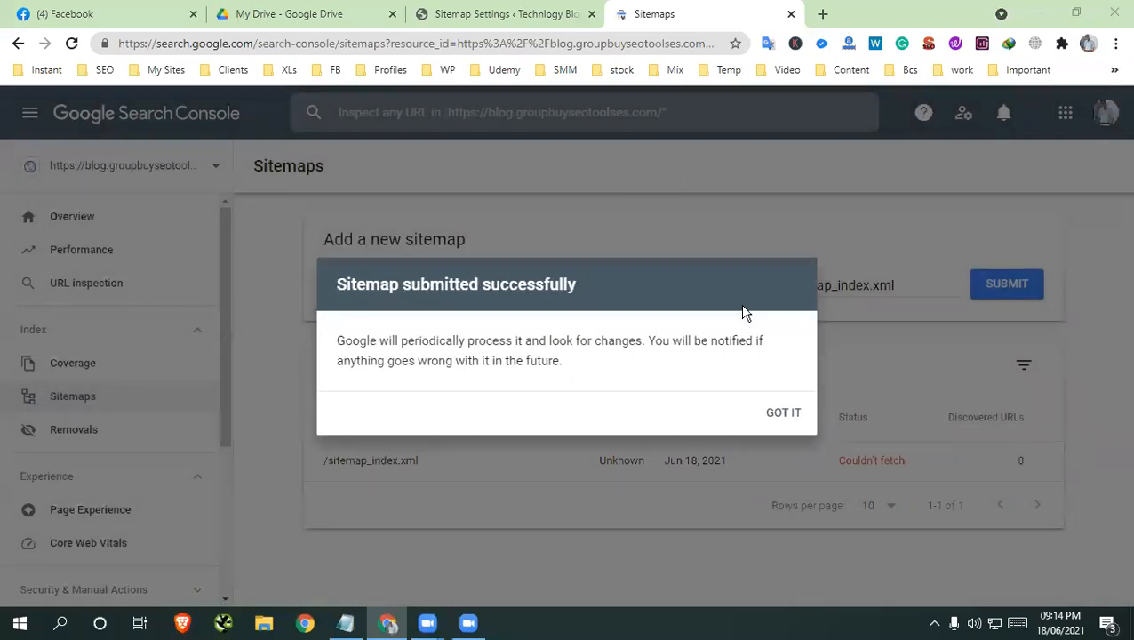
click(788, 416)
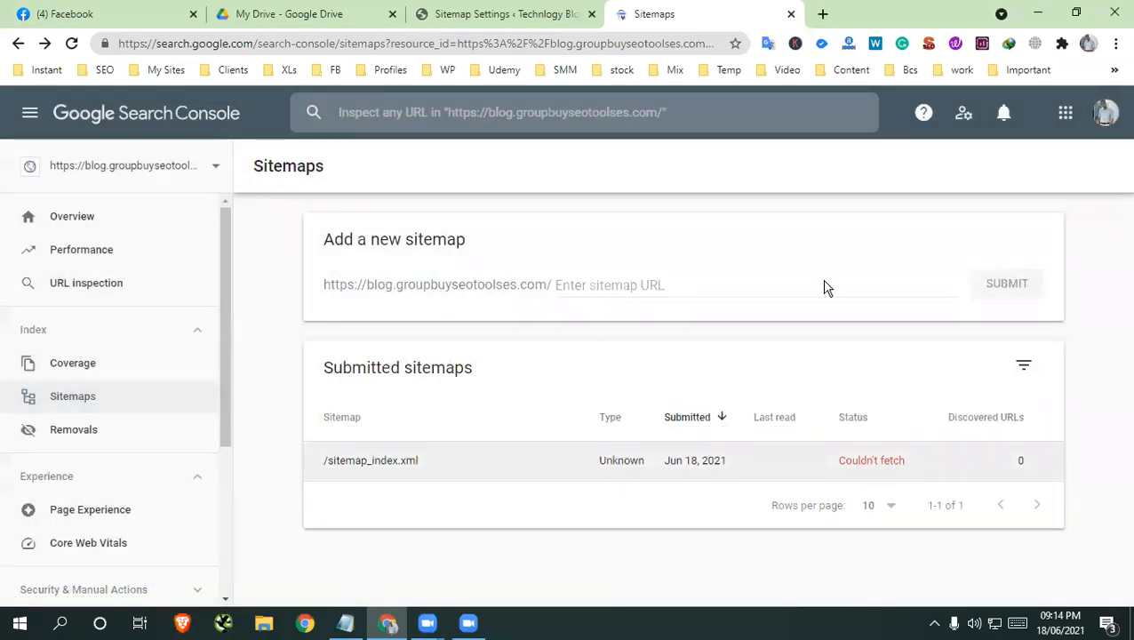
Check the search engine visibility option in WordPress's Reading settings against the submitted sitemap's status in Search Console
click(507, 13)
scroll(54, 524, down, 5)
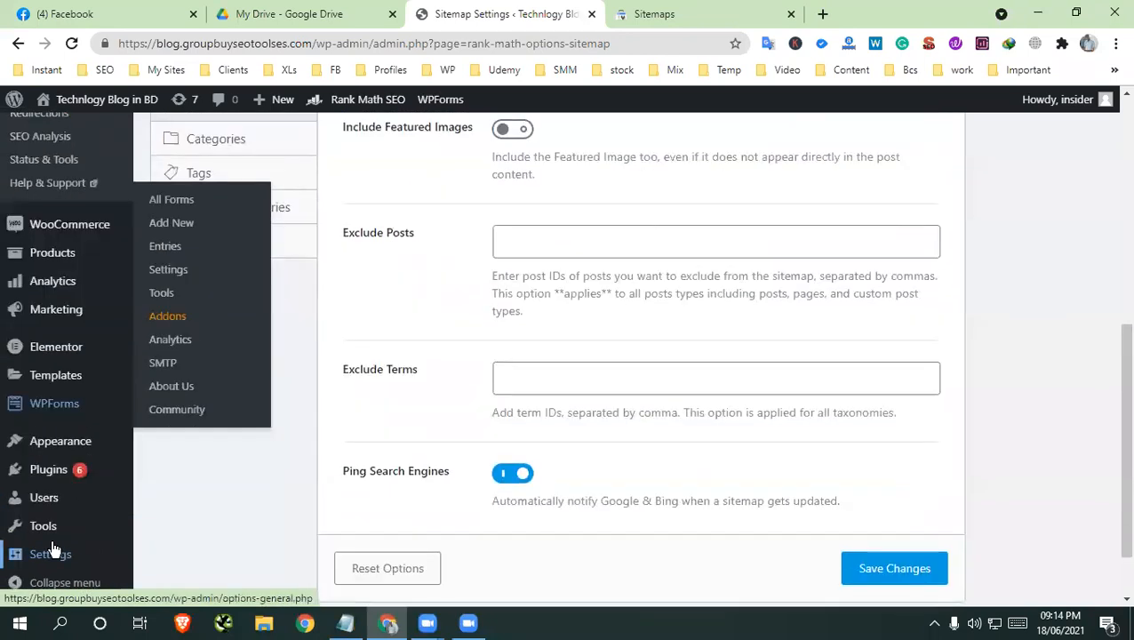
mouse_move(96, 560)
click(168, 466)
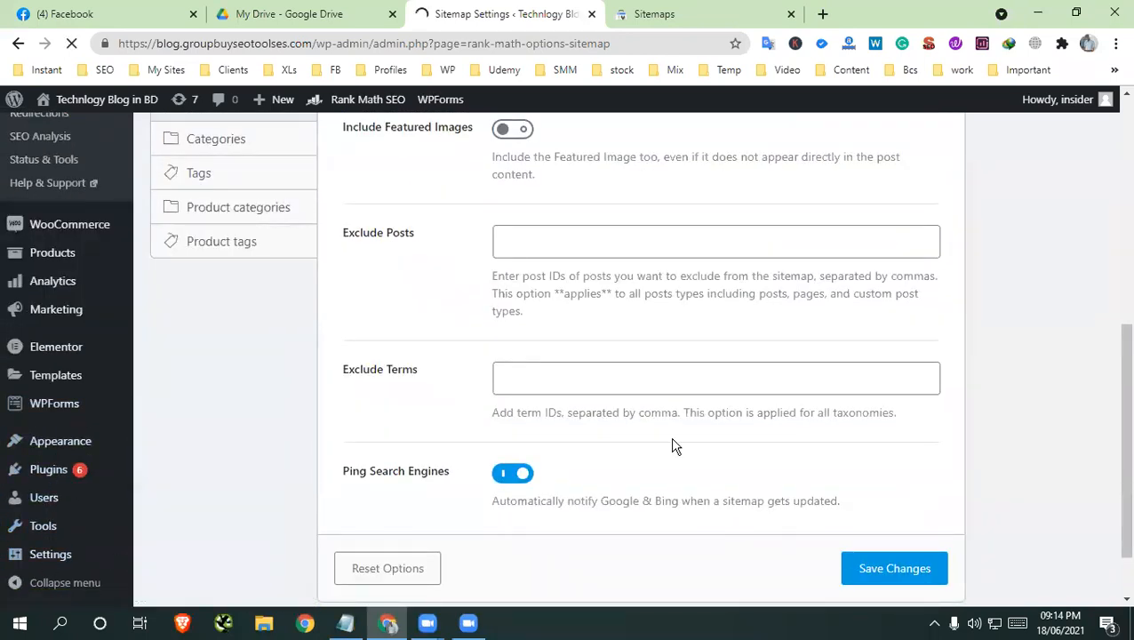
scroll(671, 445, down, 5)
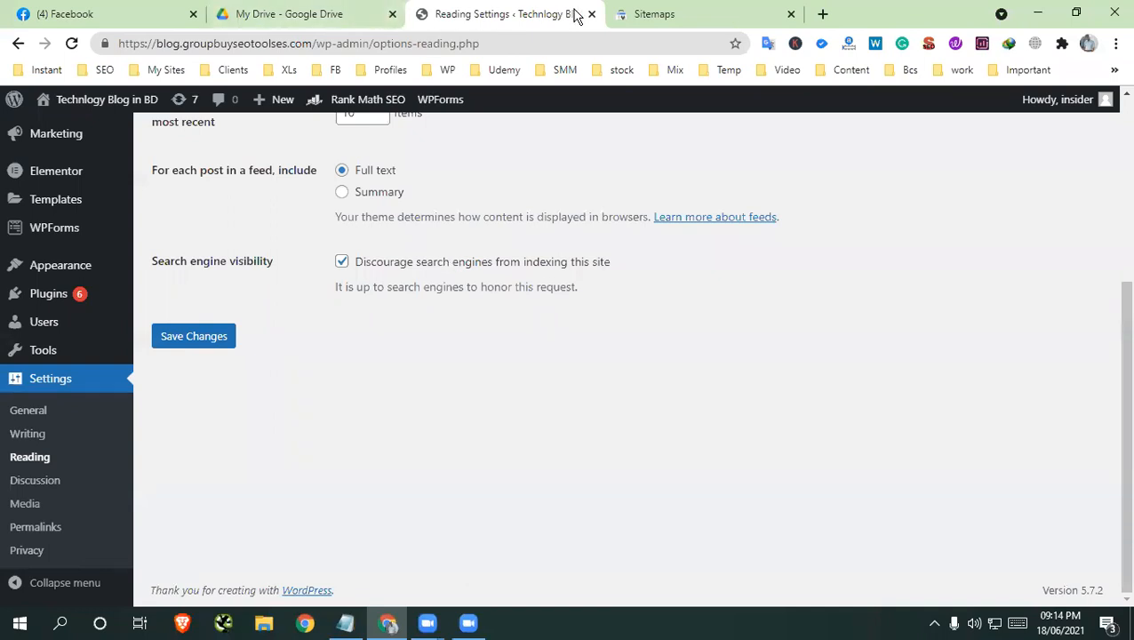
click(642, 15)
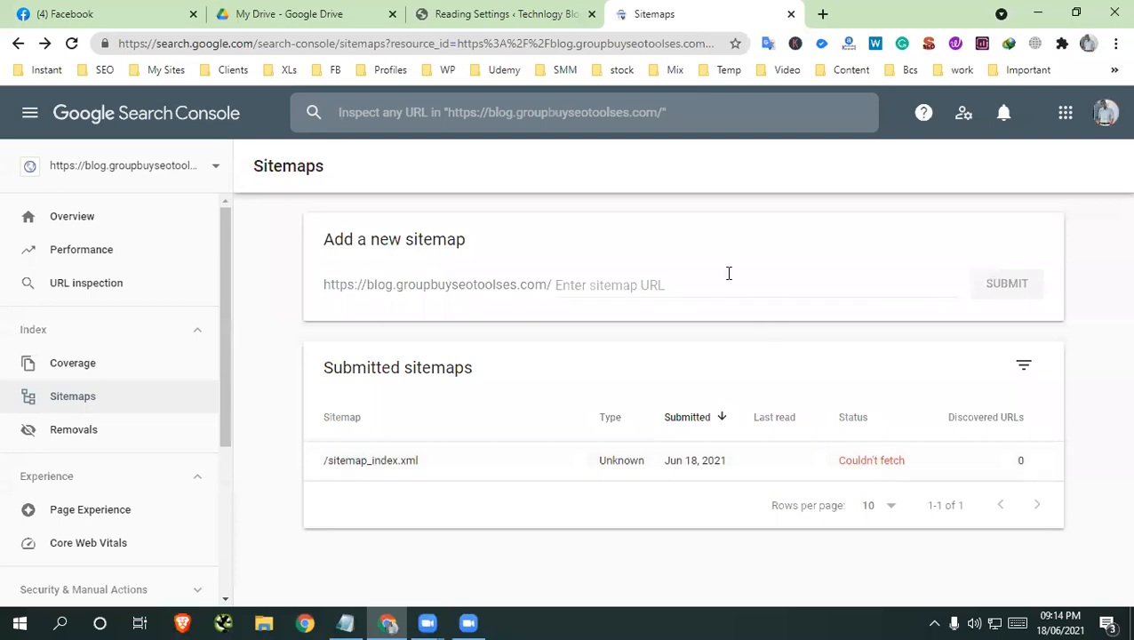
click(491, 14)
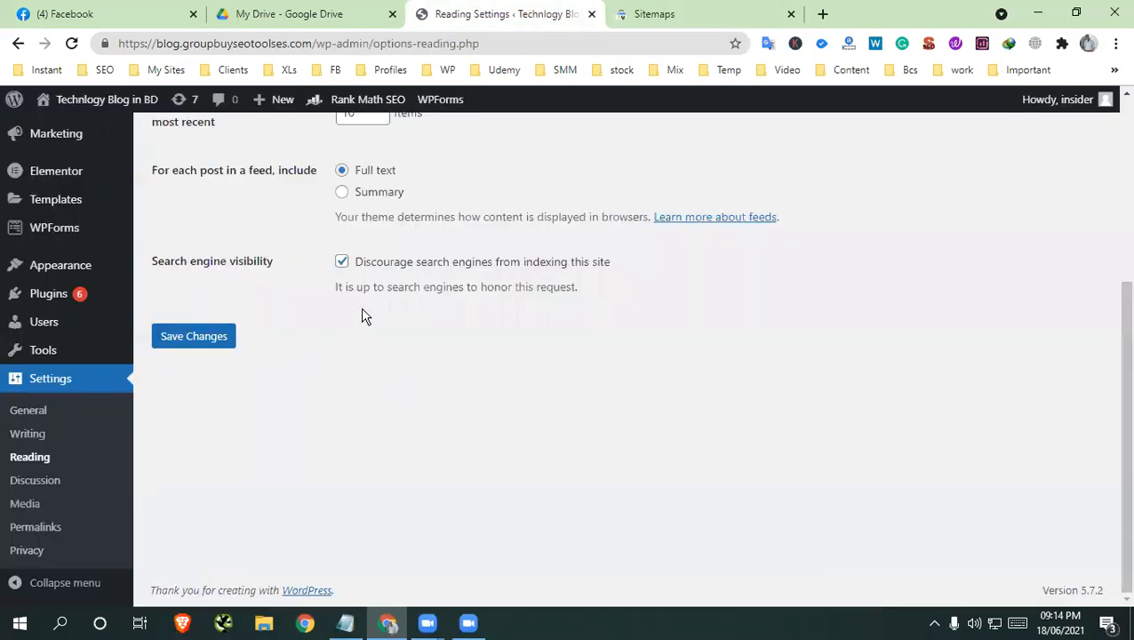
click(681, 13)
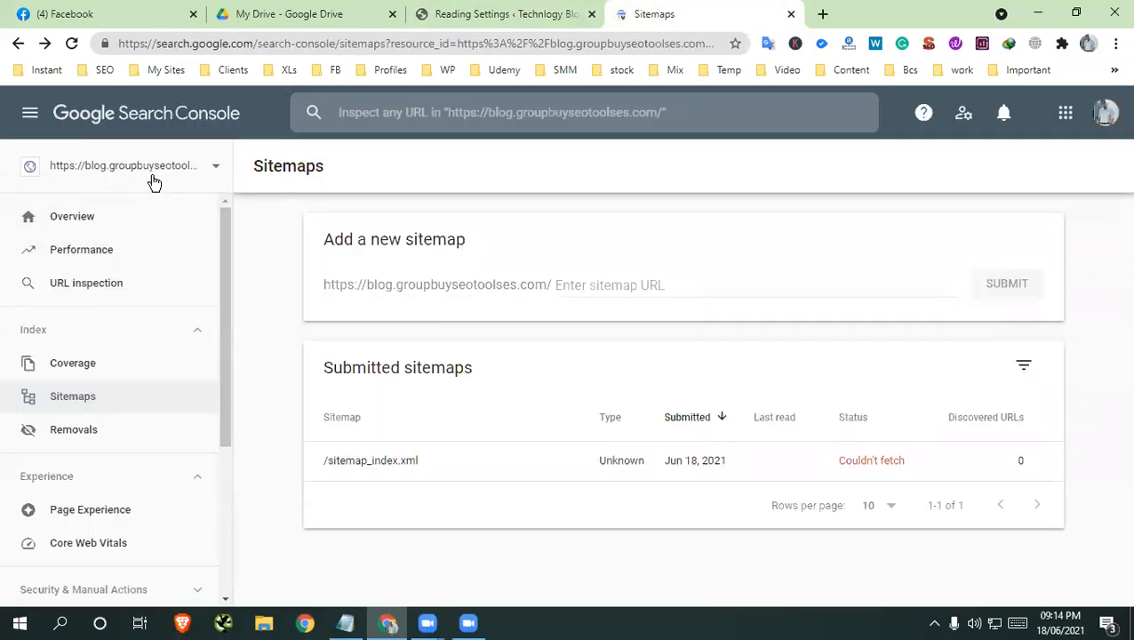
click(451, 112)
right_click(453, 111)
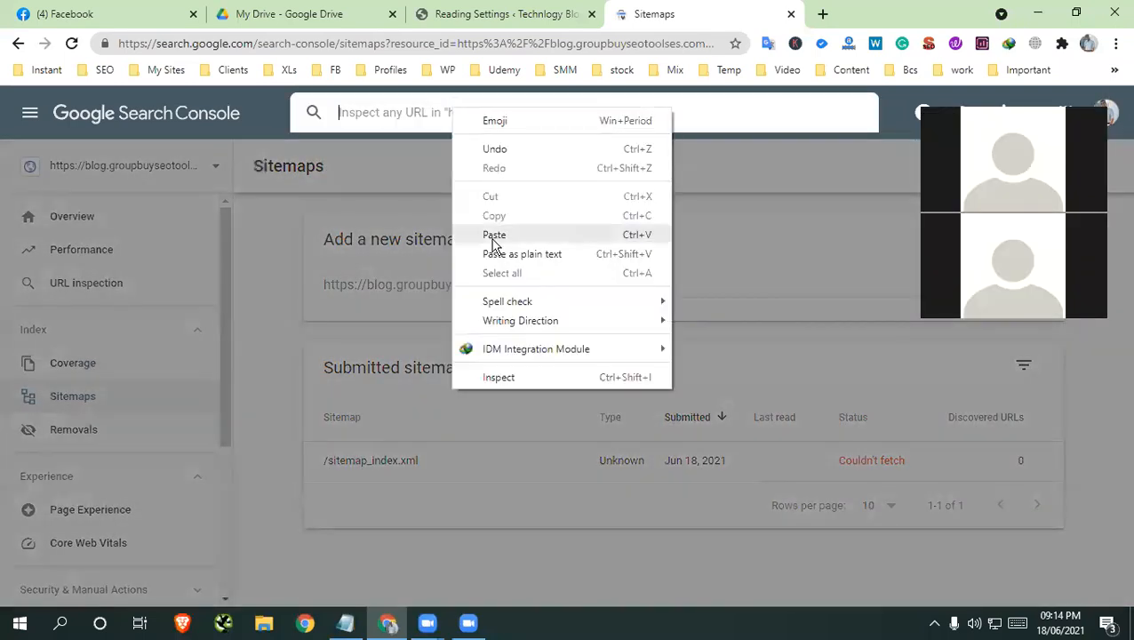
click(493, 14)
drag(299, 53, 99, 57)
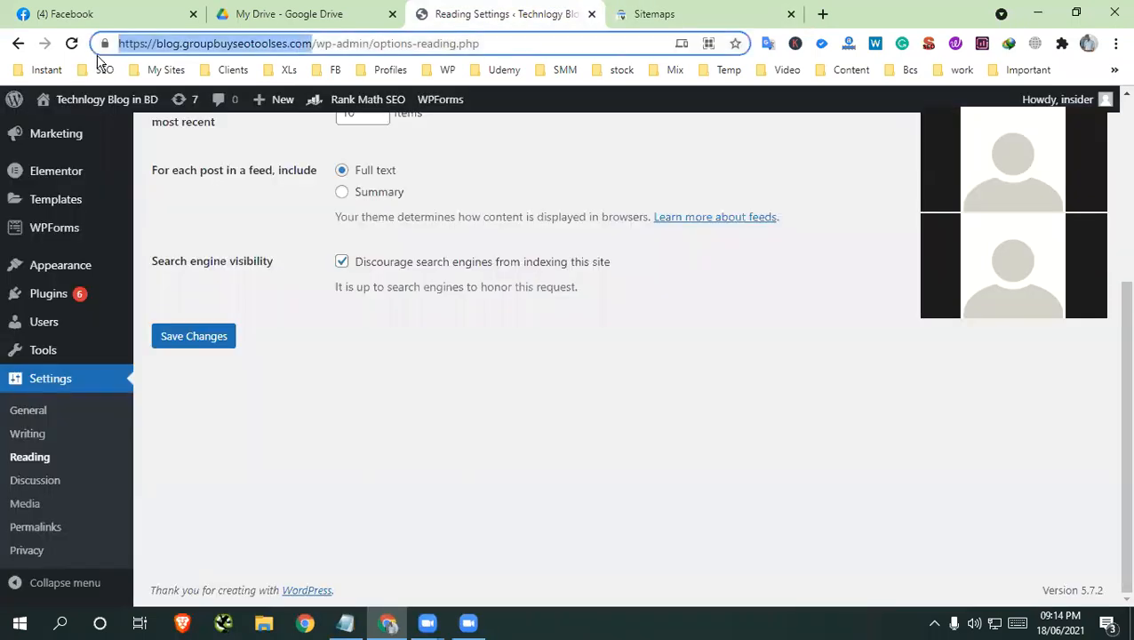
right_click(219, 51)
click(261, 169)
click(694, 14)
right_click(395, 107)
click(432, 233)
key(Return)
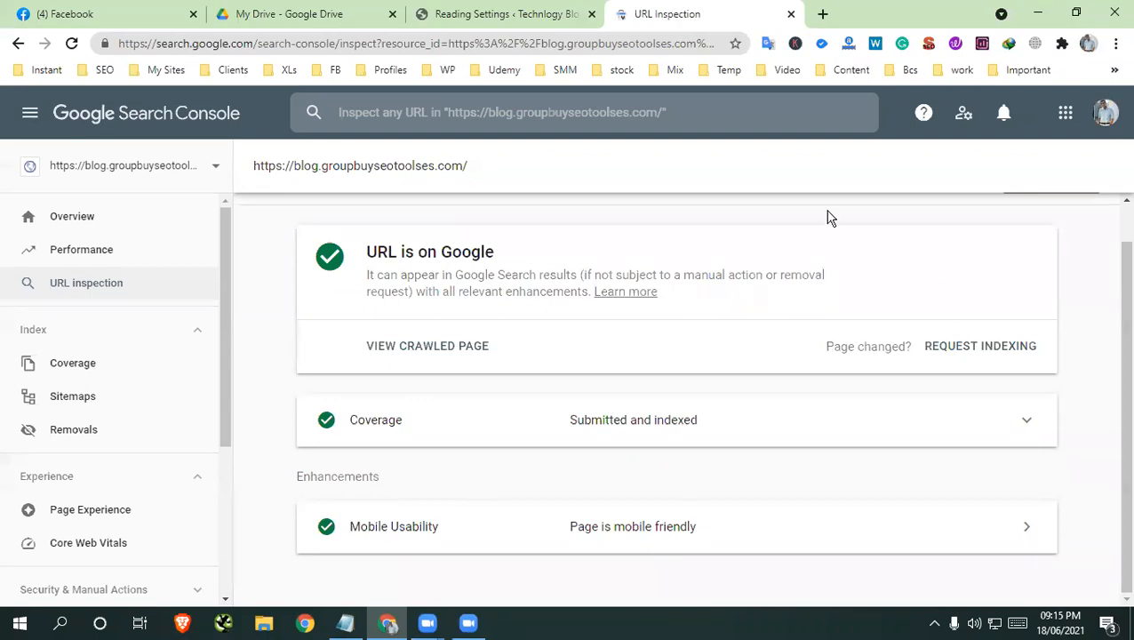
Recheck the submitted sitemap's status in Search Console and return to the top of WordPress's Reading settings
click(78, 400)
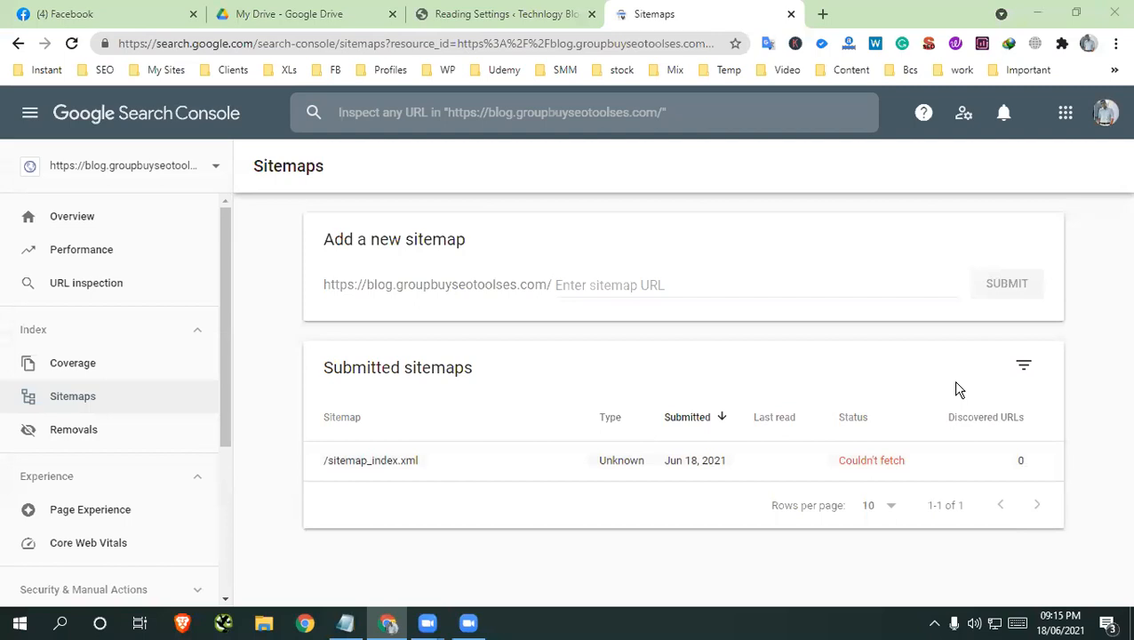
click(533, 14)
scroll(284, 457, up, 3)
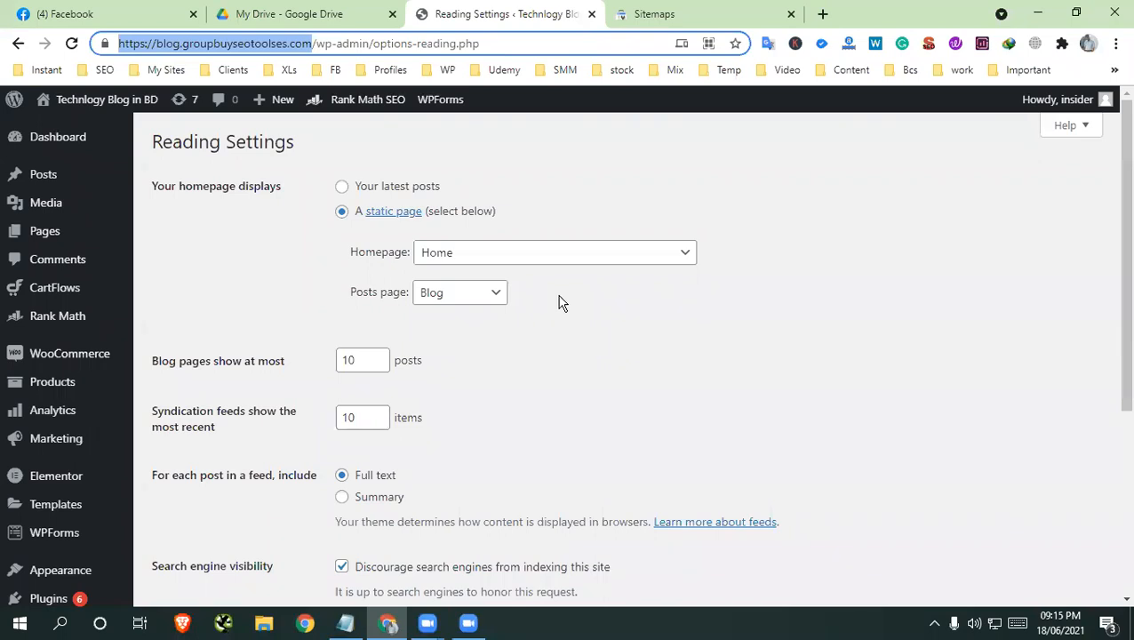
click(259, 625)
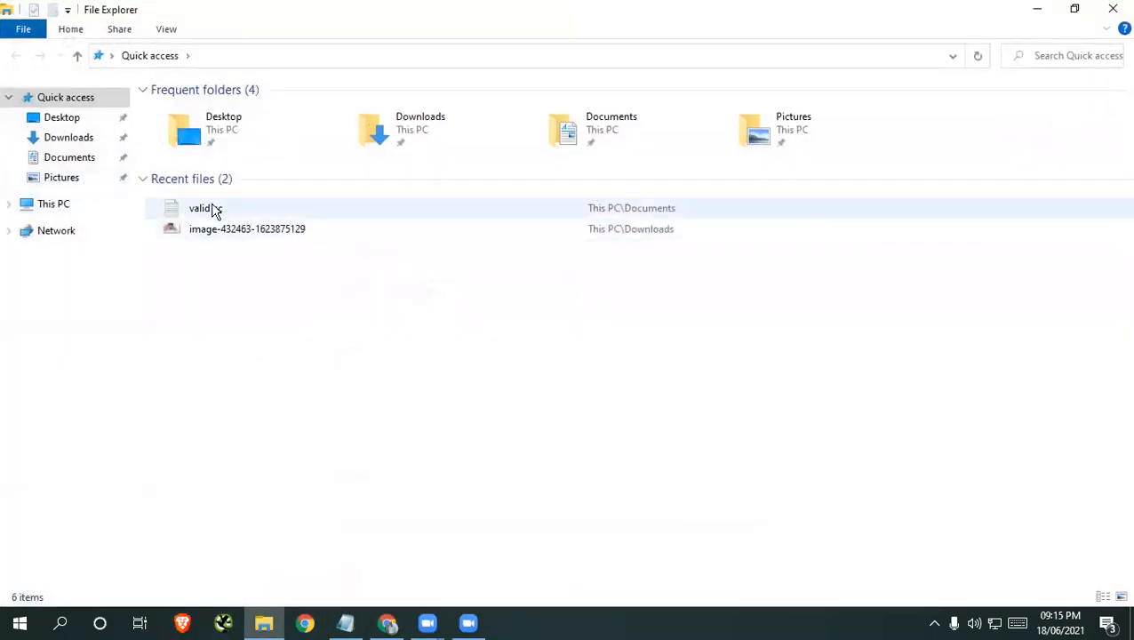
double_click(222, 212)
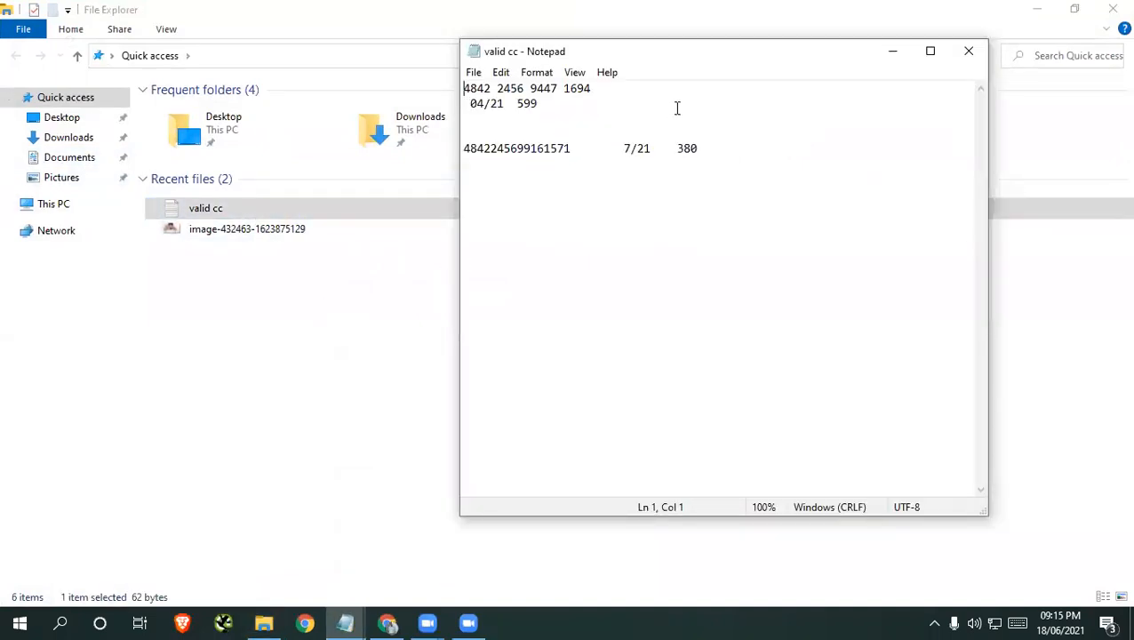
click(969, 51)
click(1113, 9)
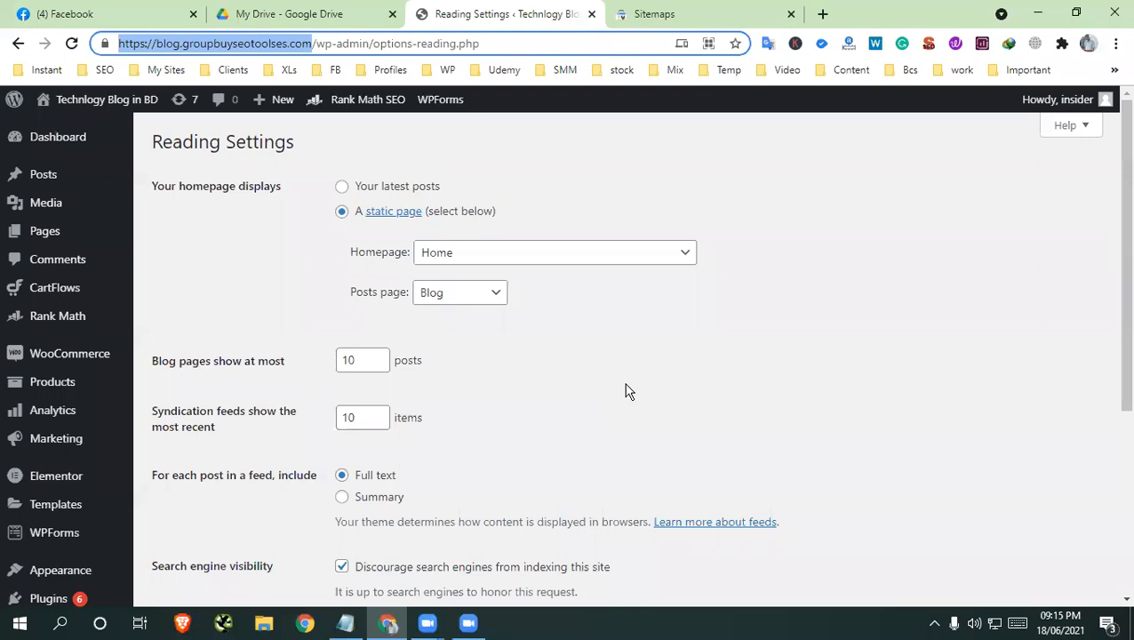
Look up the Check loading speed topic under Class 7 in the course content PDF on Google Drive, then return to WordPress
scroll(516, 418, down, 2)
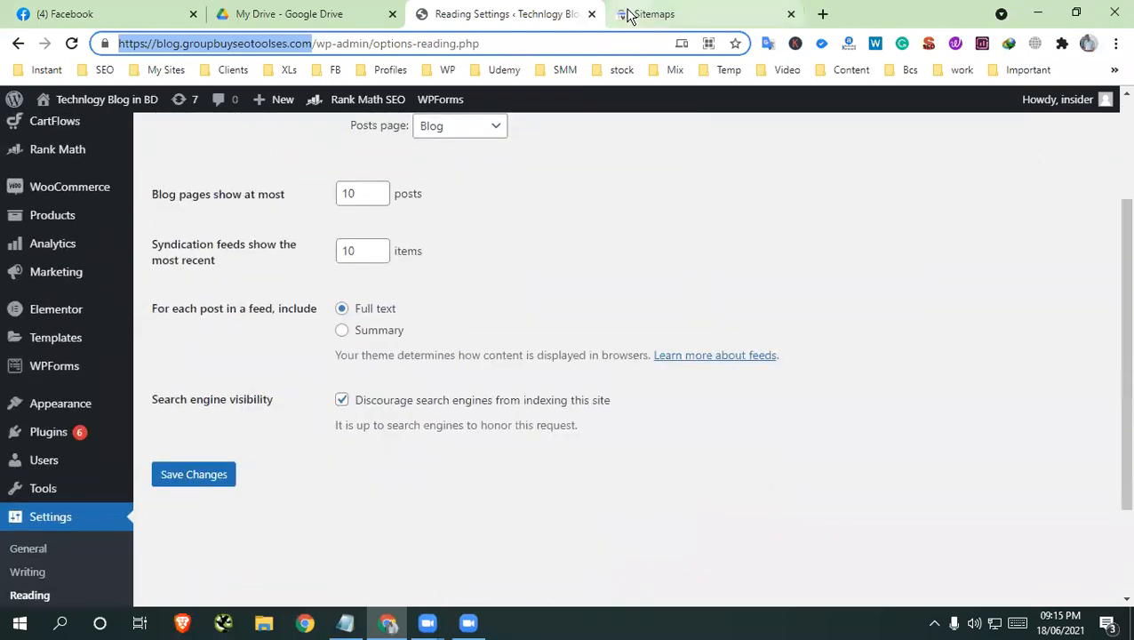
click(311, 13)
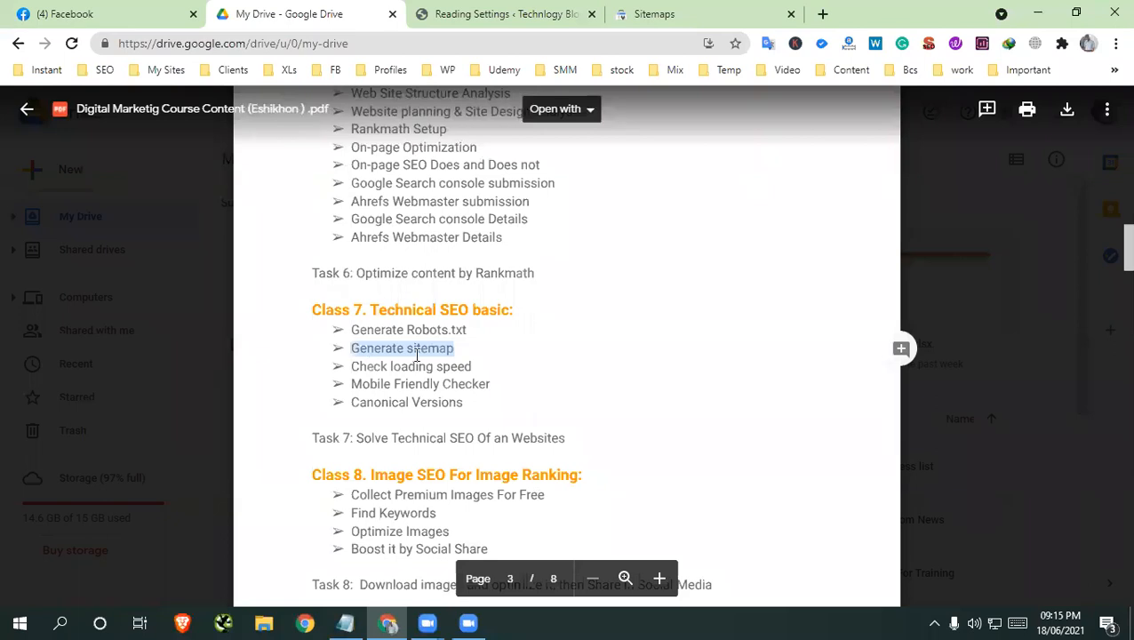
triple_click(473, 362)
click(508, 15)
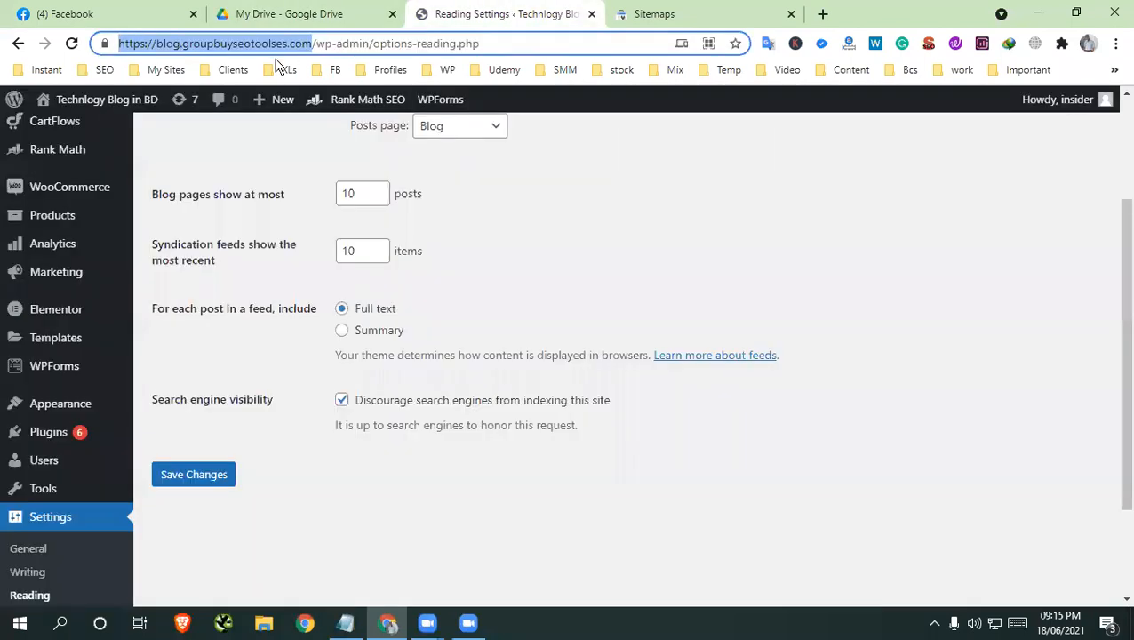
right_click(264, 53)
click(306, 163)
click(926, 393)
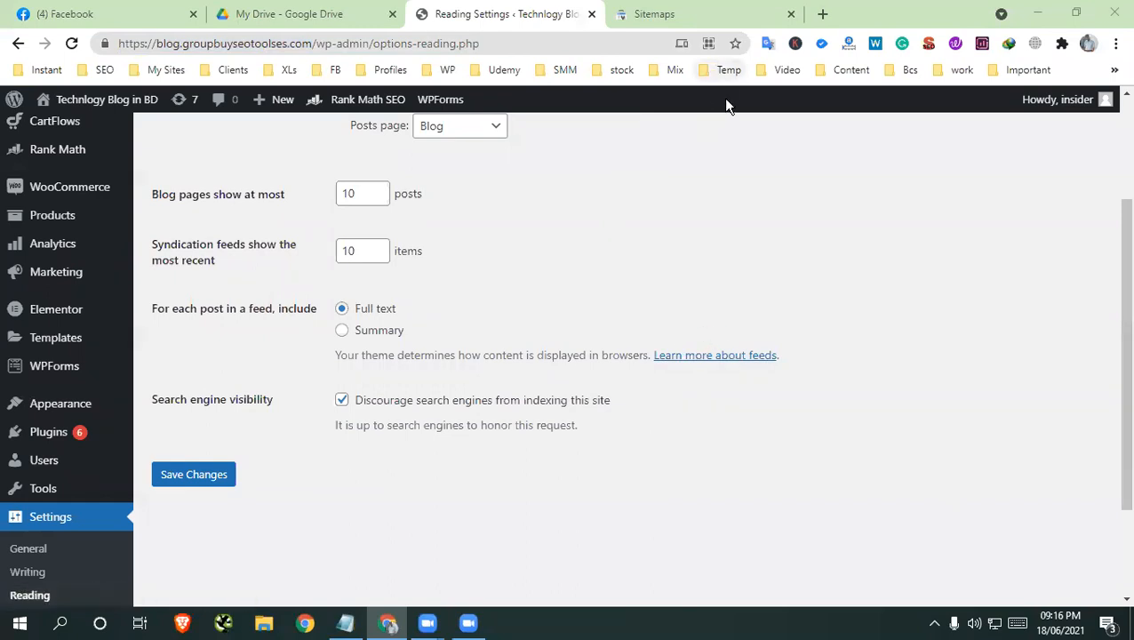
scroll(651, 273, up, 2)
scroll(719, 288, down, 2)
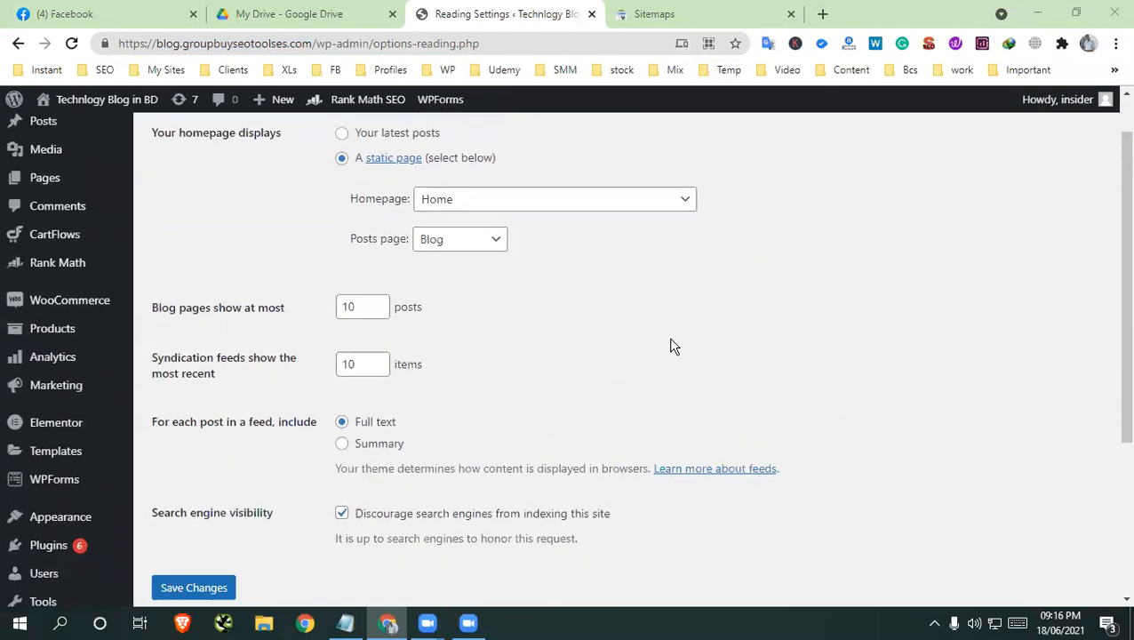
scroll(725, 218, up, 2)
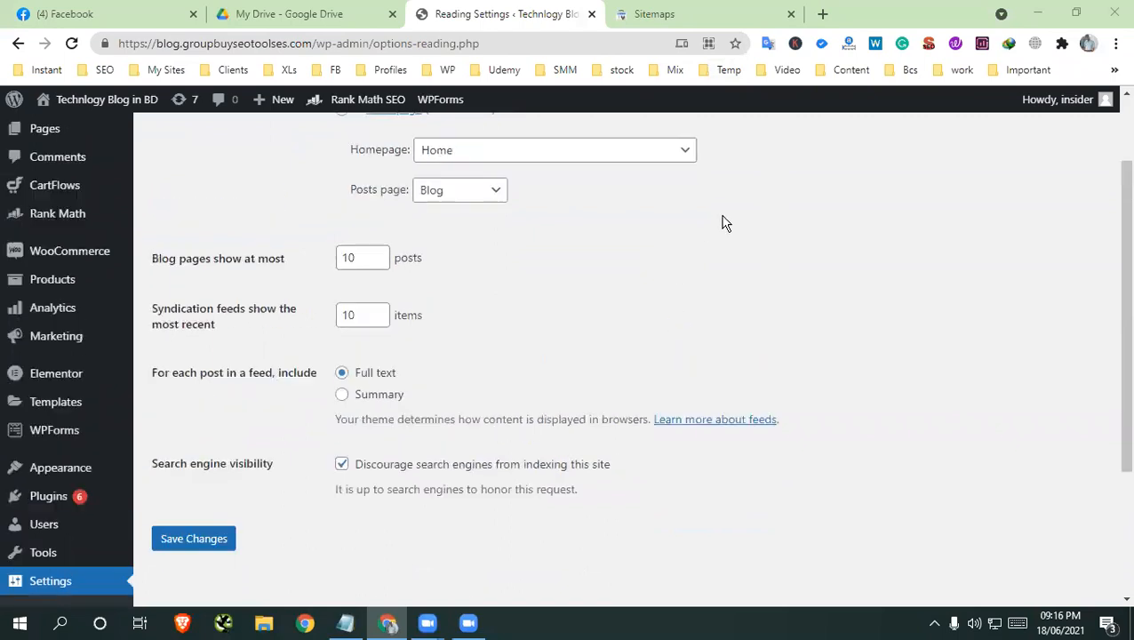
Search Google for "small seo tools" in a new browser tab and open the SmallSEOTools.com homepage
click(824, 14)
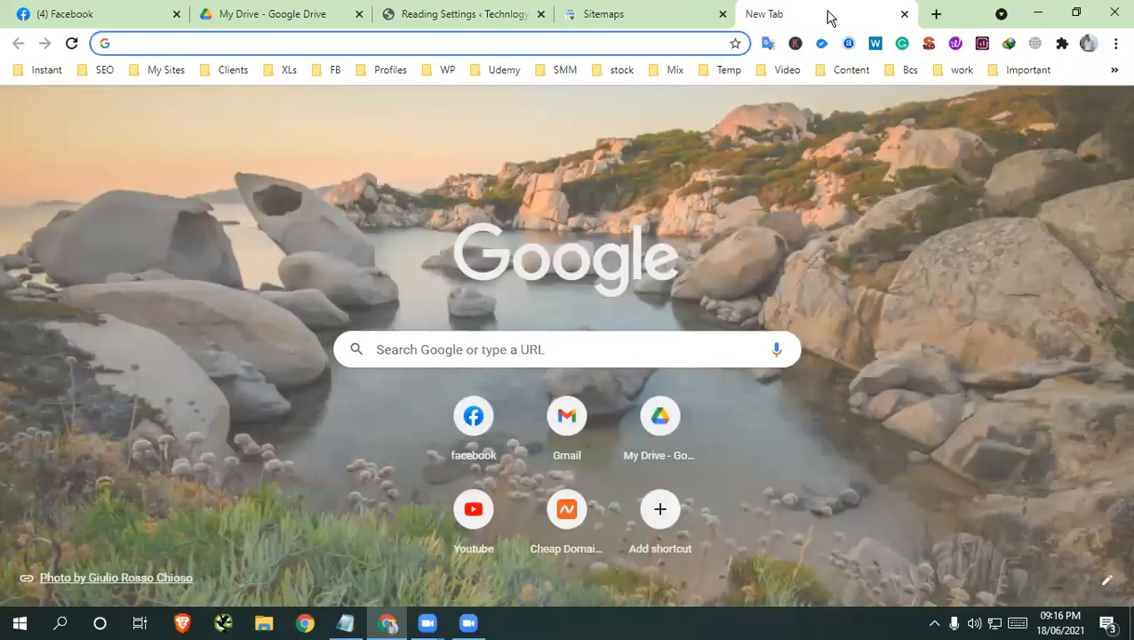
text(small seo tools)
key(Return)
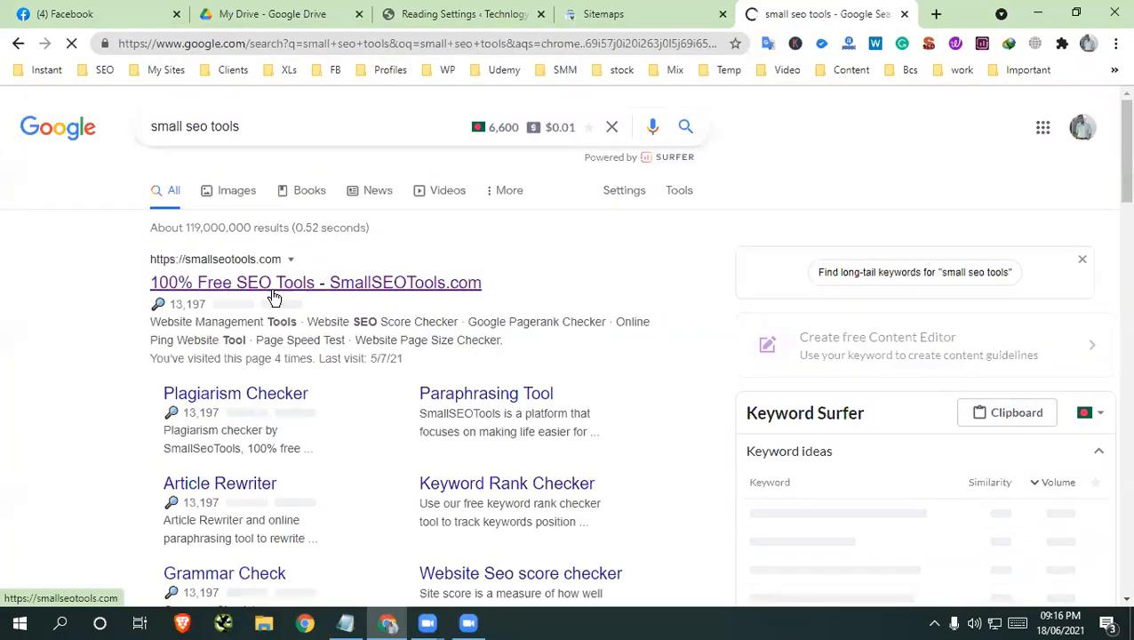
click(274, 284)
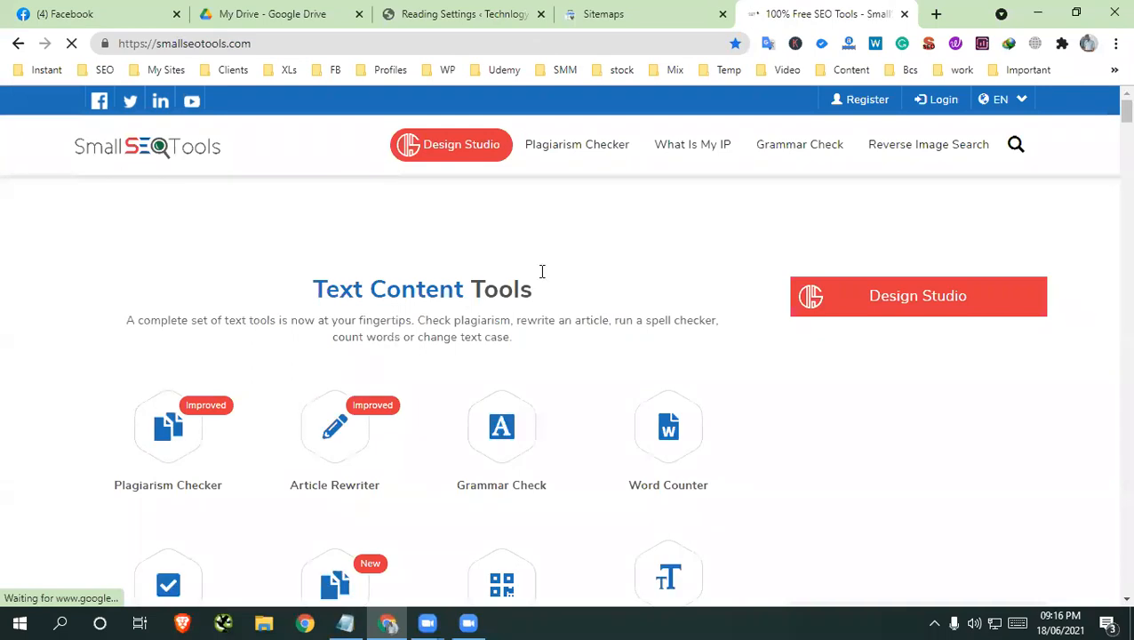
Look through the SmallSEOTools homepage's tool categories from Text Content Tools to Online PDF Tools, dismissing the notification request, and return to the start
scroll(590, 241, down, 3)
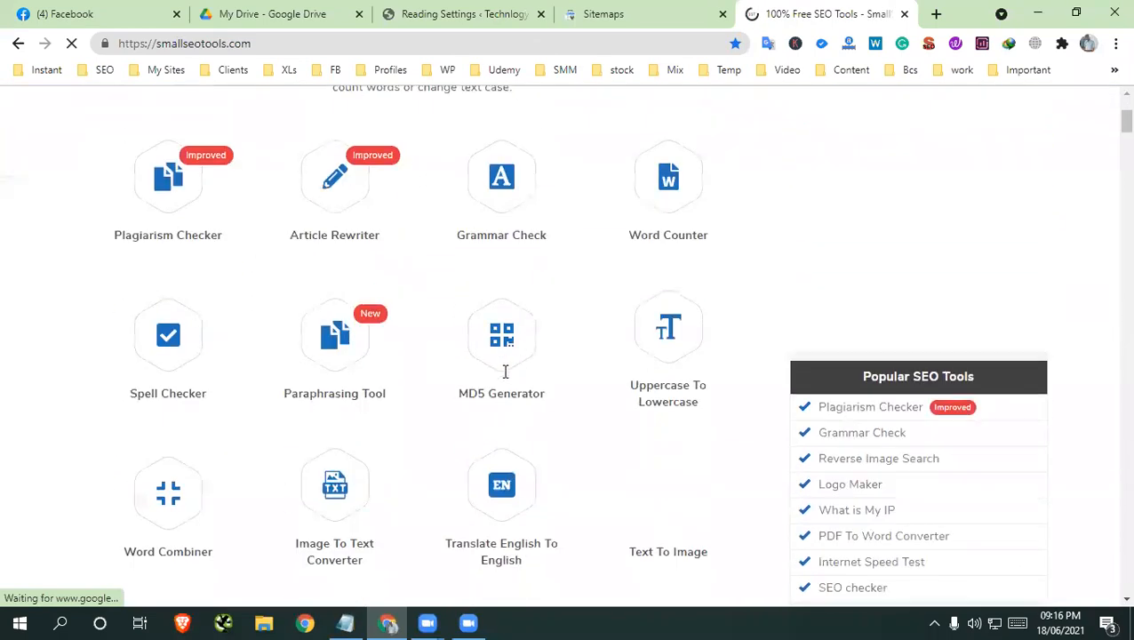
scroll(610, 325, down, 5)
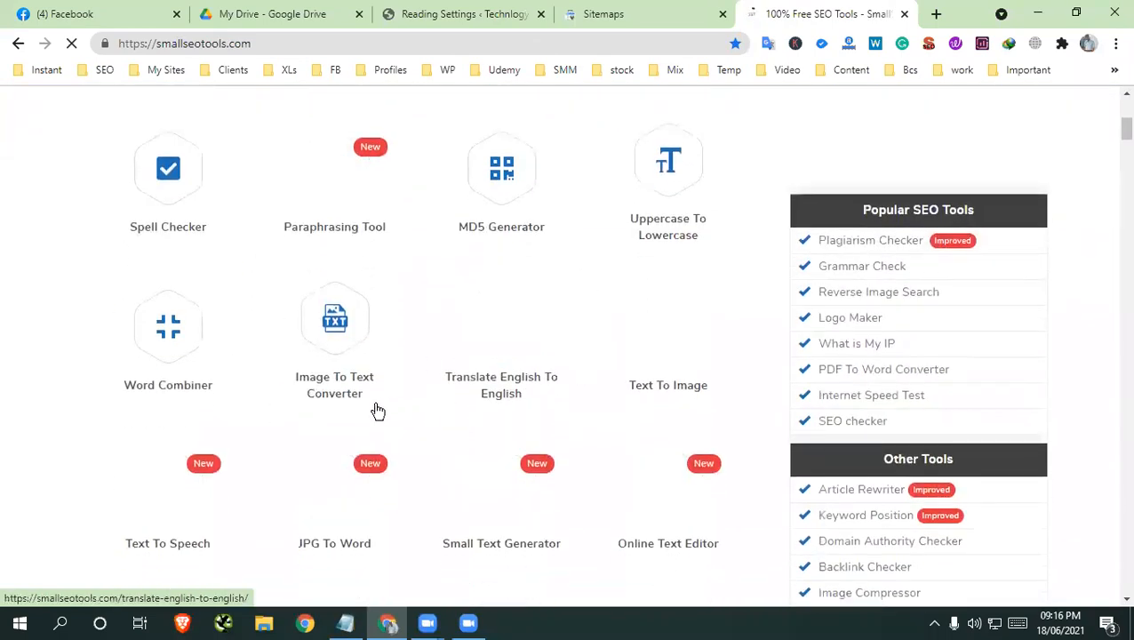
scroll(337, 423, down, 4)
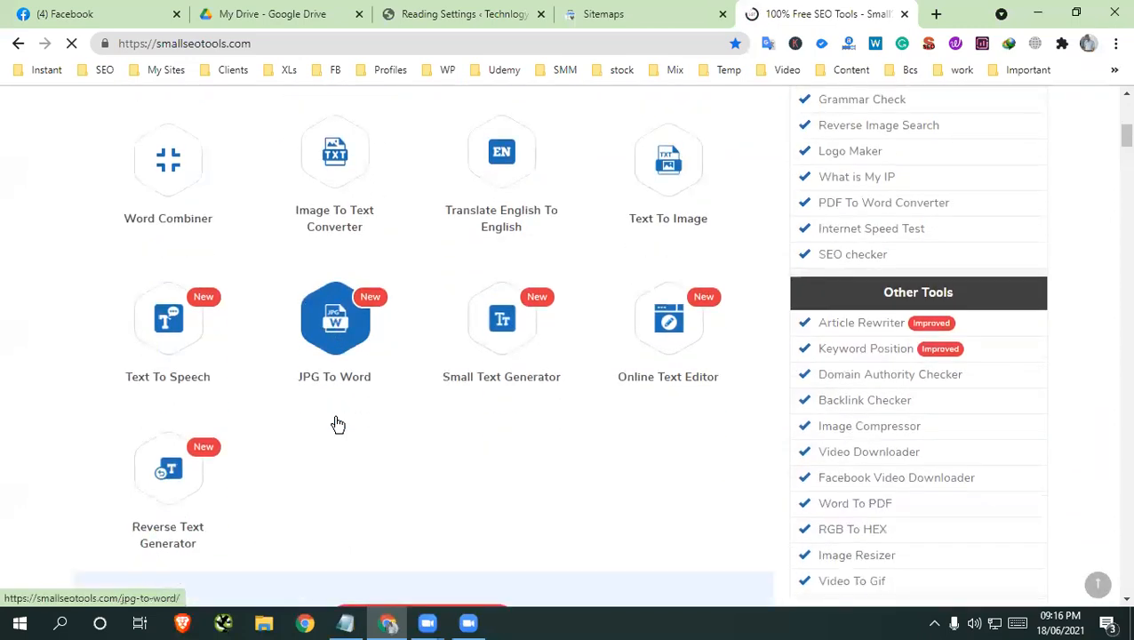
scroll(337, 419, down, 3)
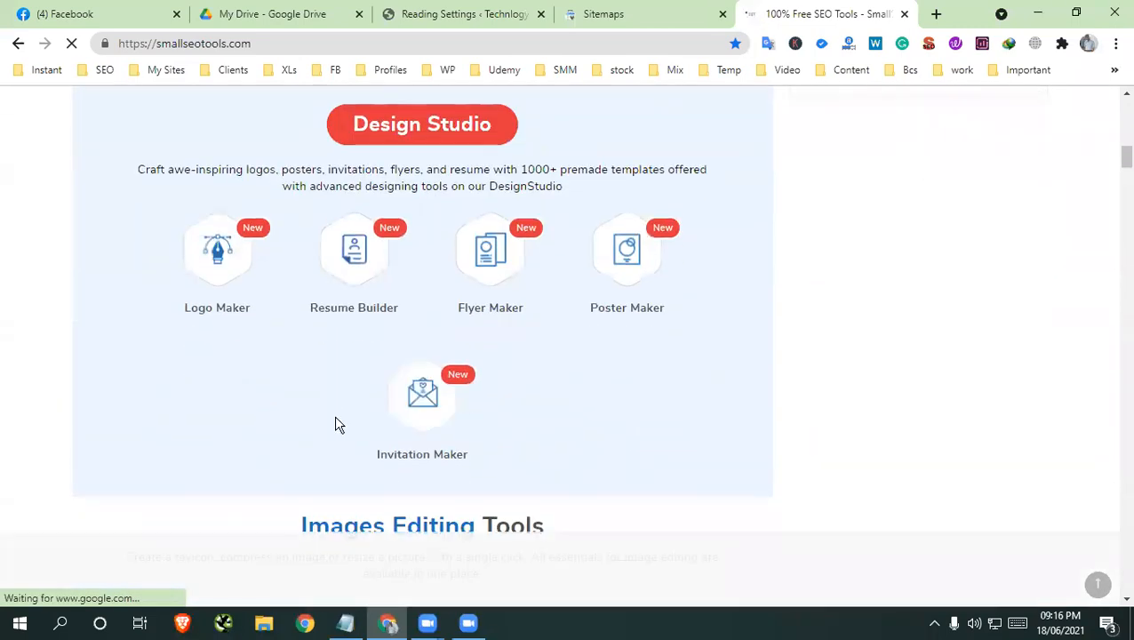
scroll(335, 416, down, 5)
scroll(337, 424, down, 7)
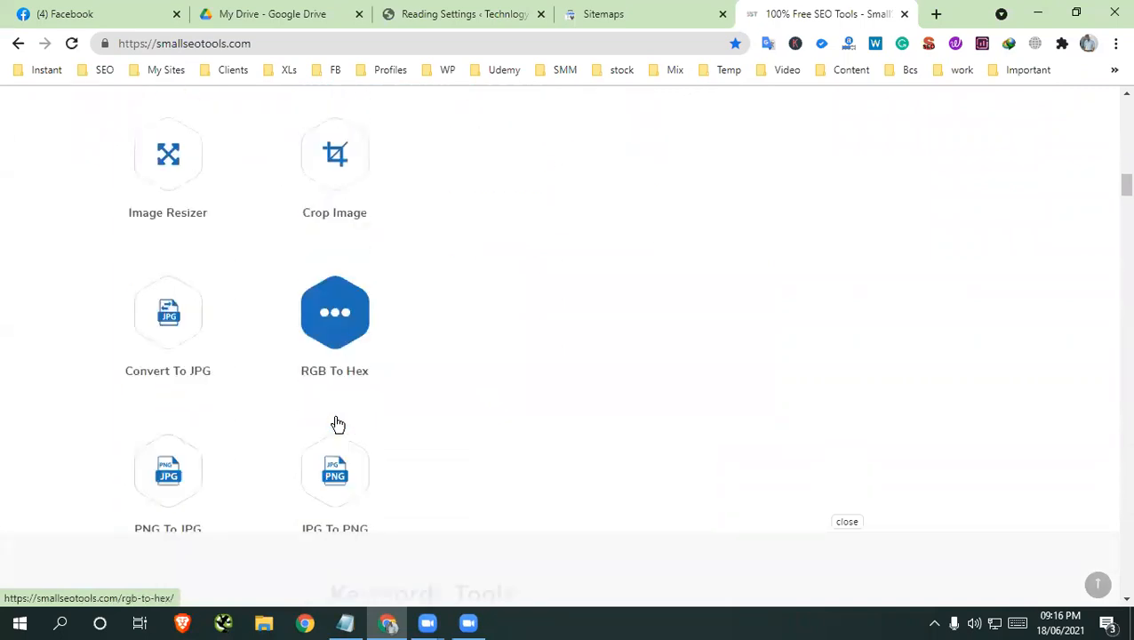
scroll(336, 423, down, 12)
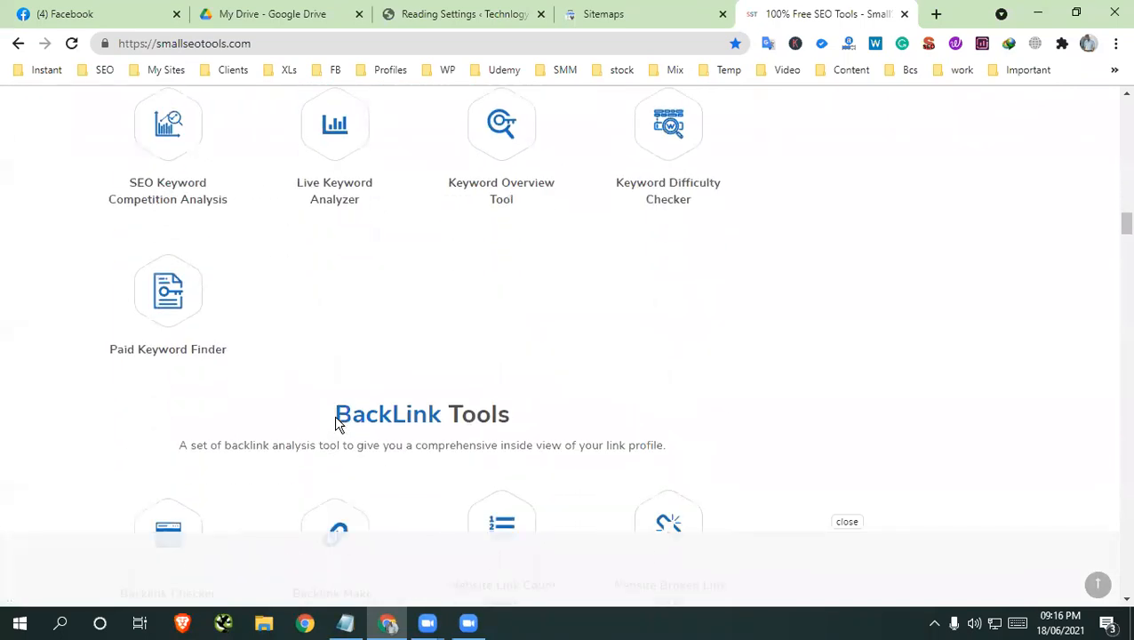
scroll(336, 424, down, 2)
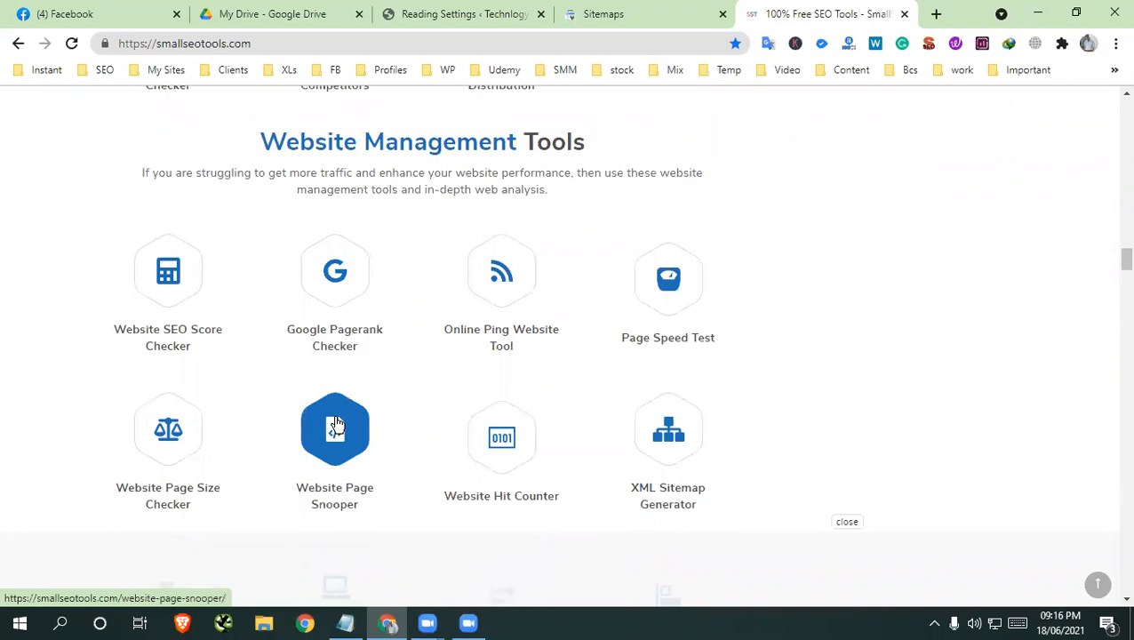
scroll(336, 424, down, 3)
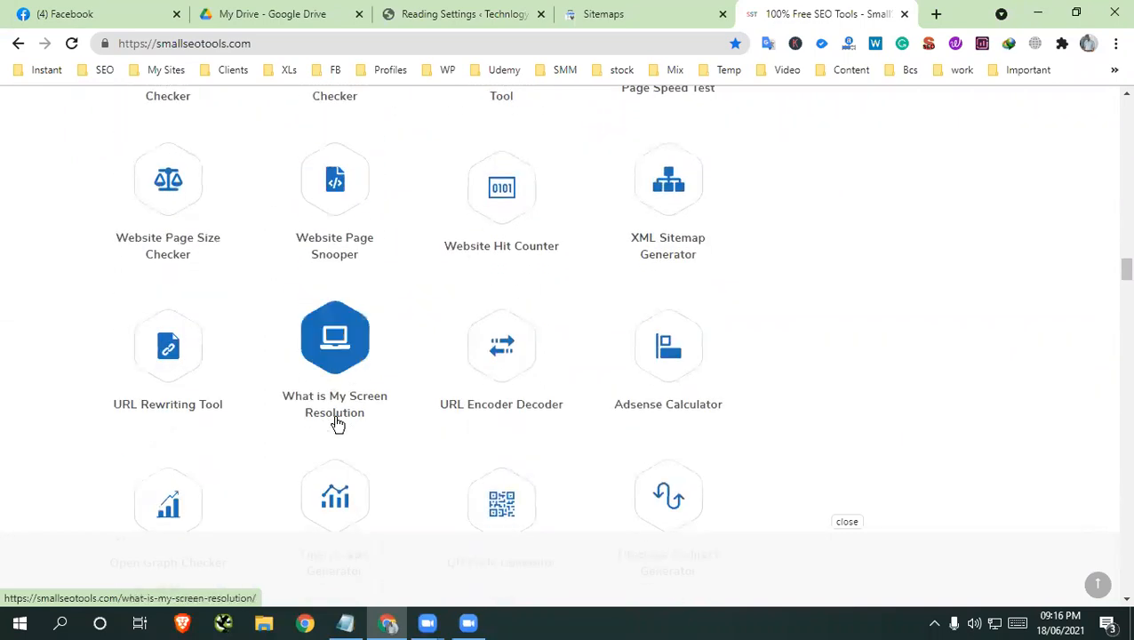
scroll(336, 424, down, 4)
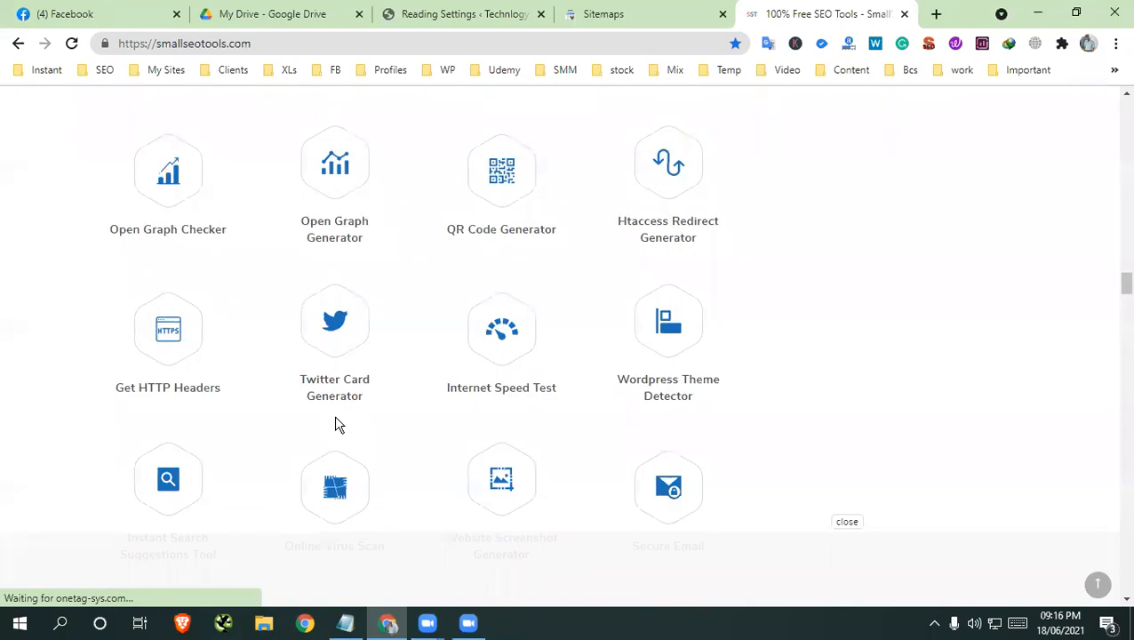
scroll(336, 423, down, 5)
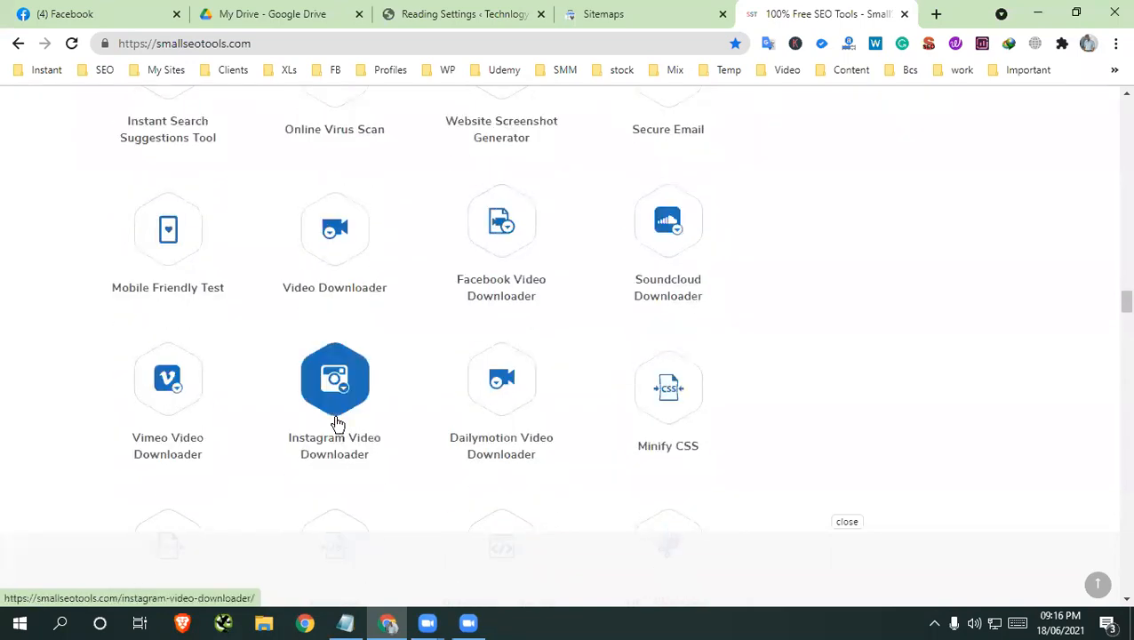
scroll(336, 424, down, 3)
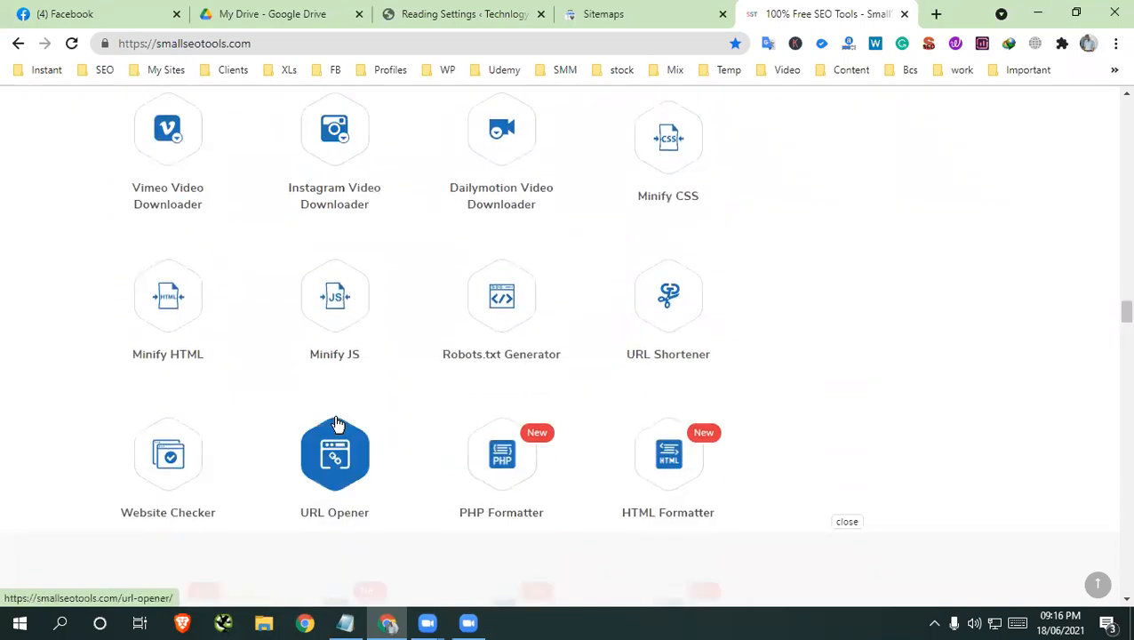
scroll(336, 424, down, 4)
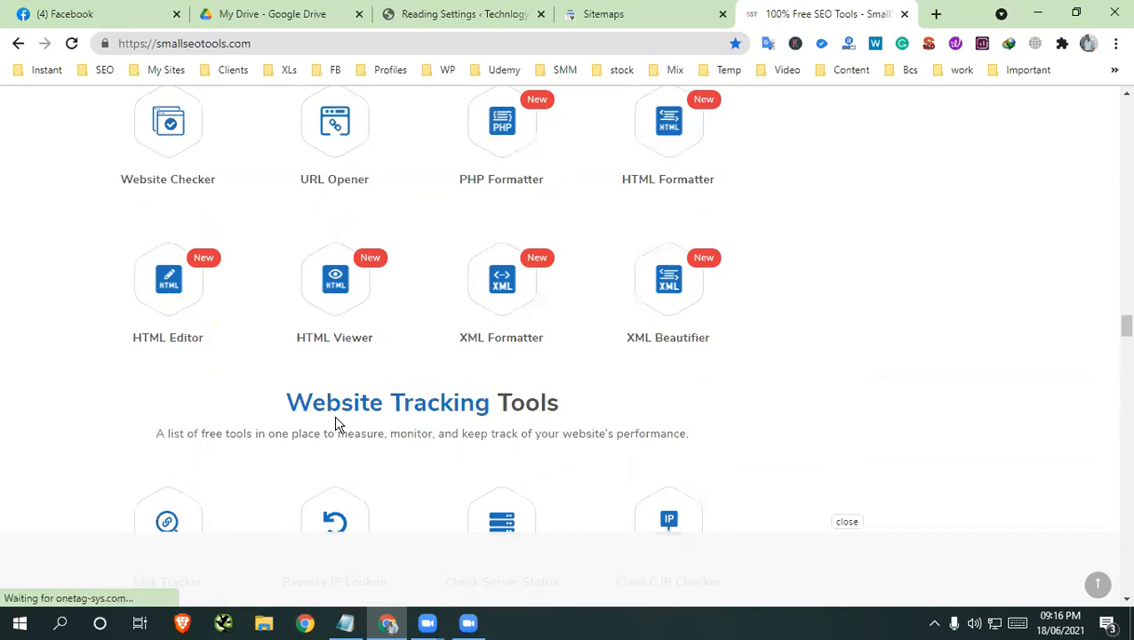
scroll(336, 423, down, 3)
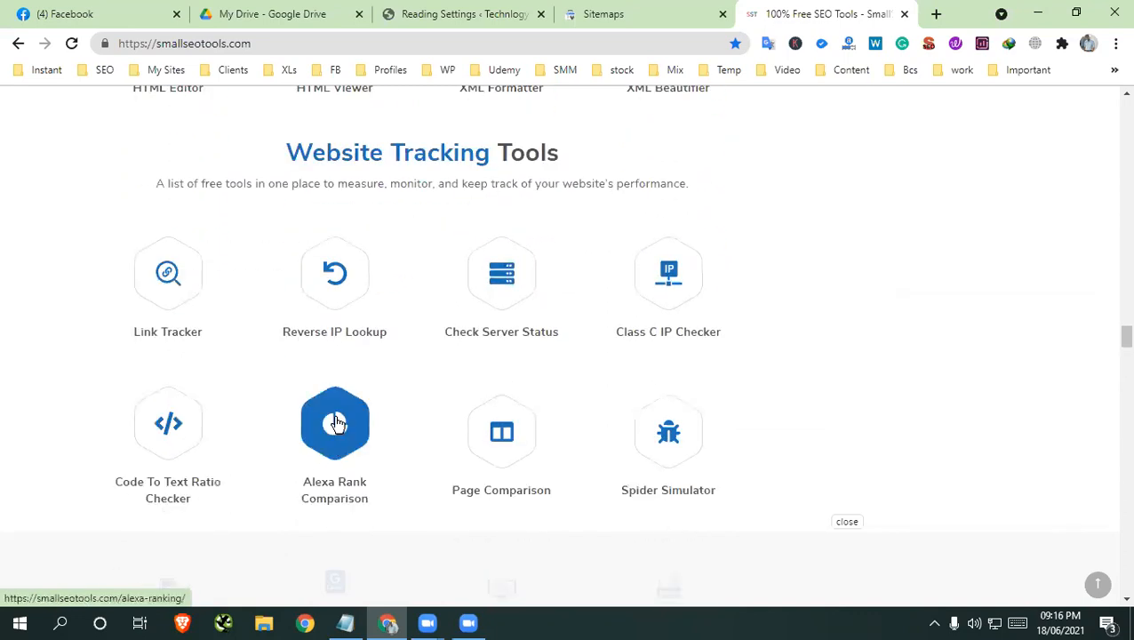
scroll(336, 424, down, 3)
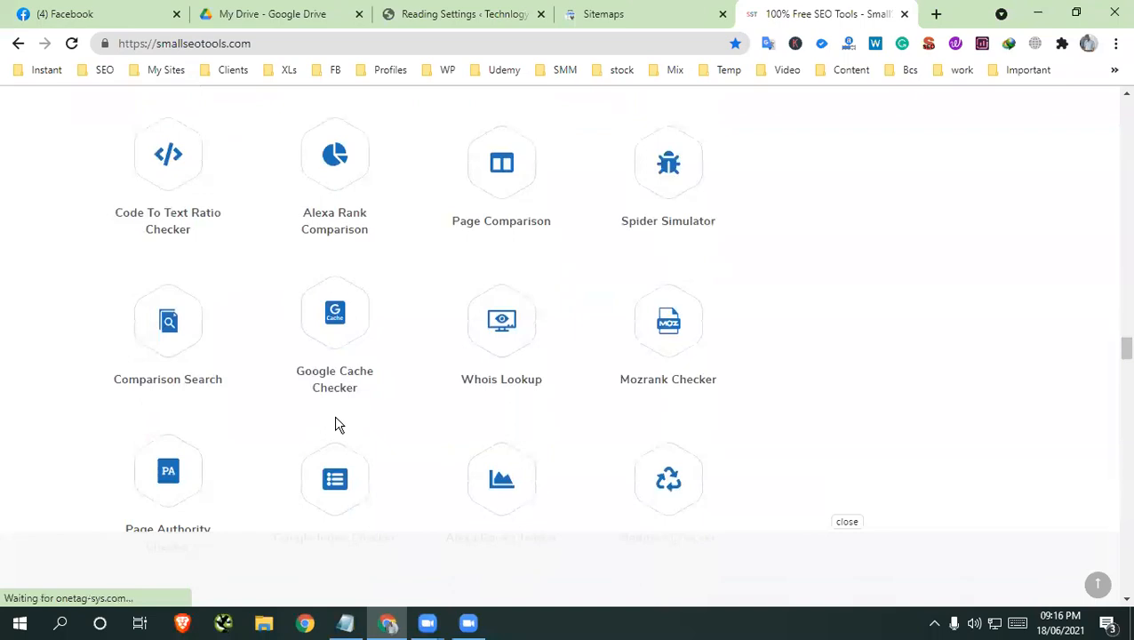
scroll(334, 425, down, 4)
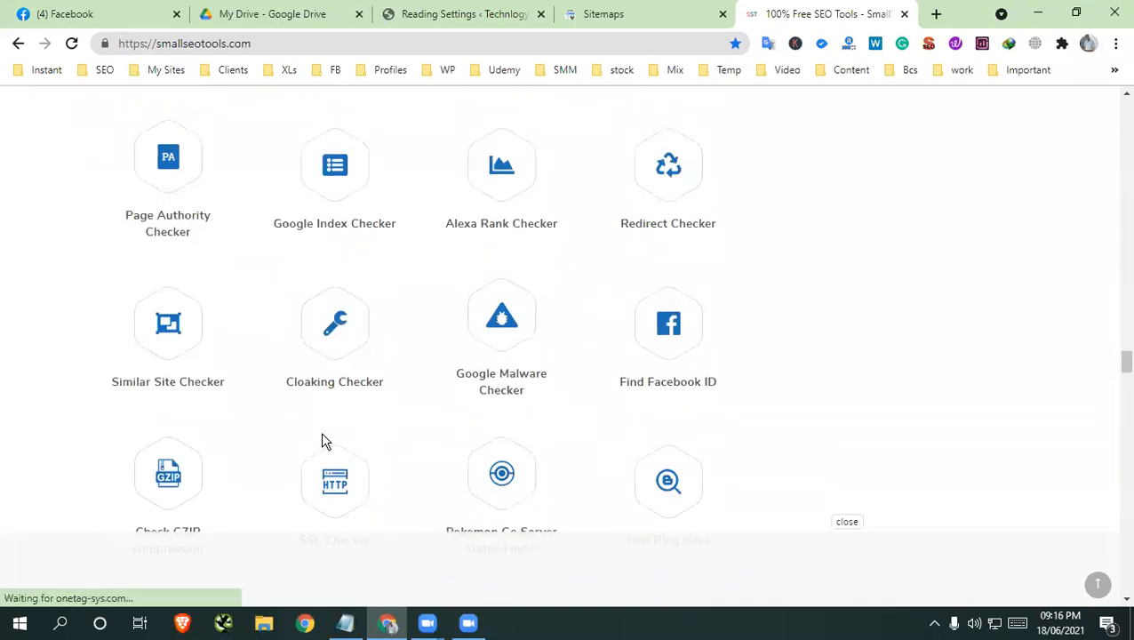
scroll(642, 295, down, 2)
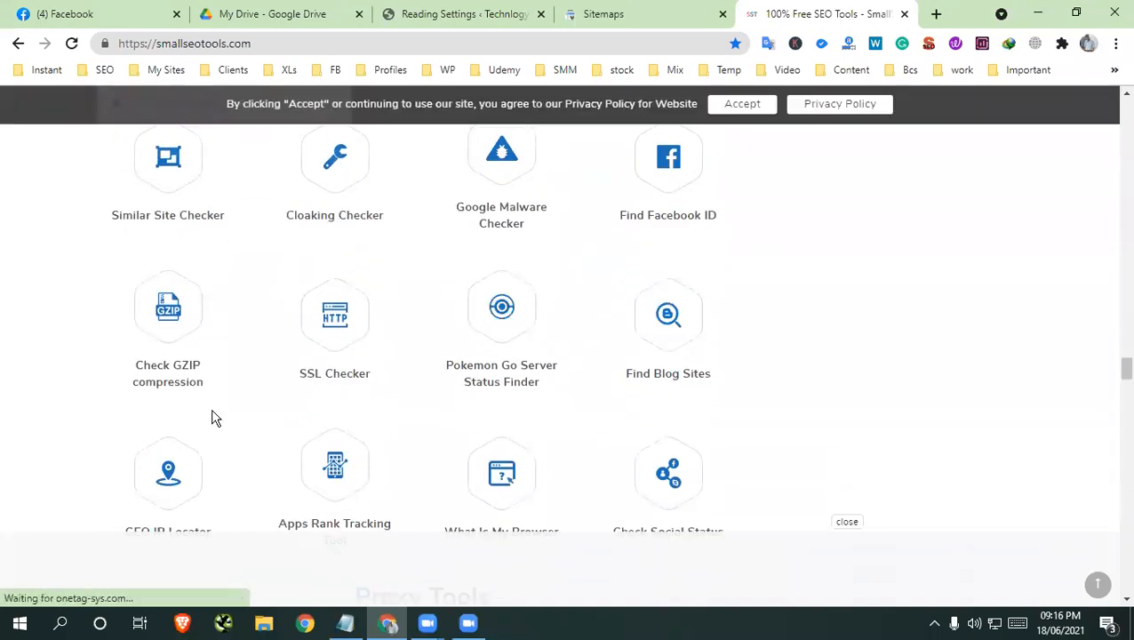
scroll(577, 355, down, 2)
click(344, 69)
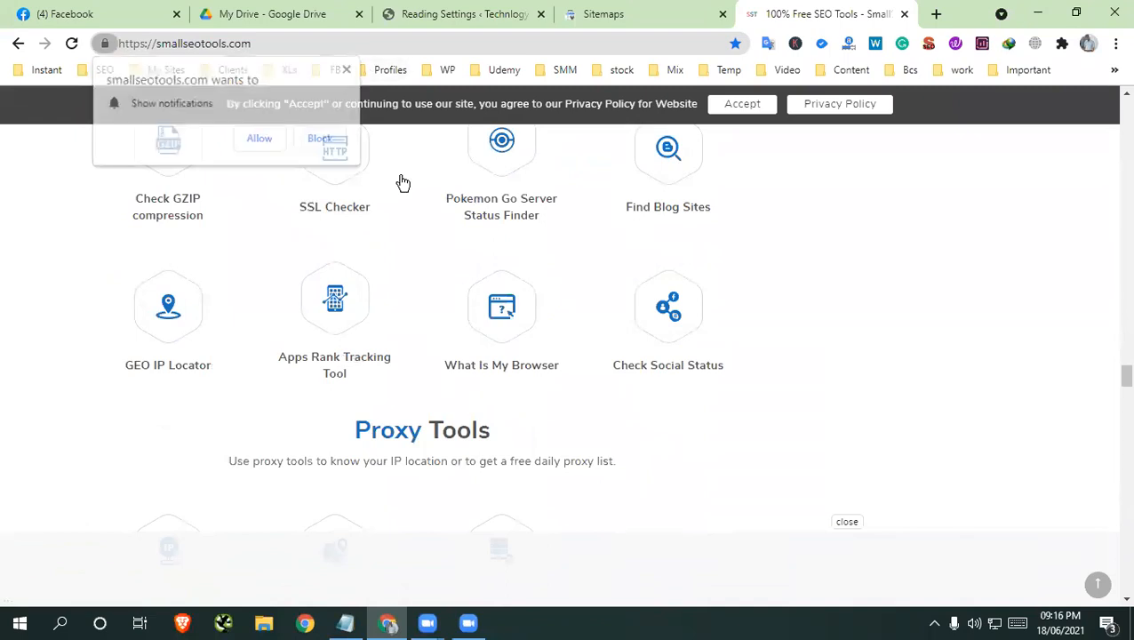
scroll(471, 409, down, 5)
scroll(468, 406, down, 12)
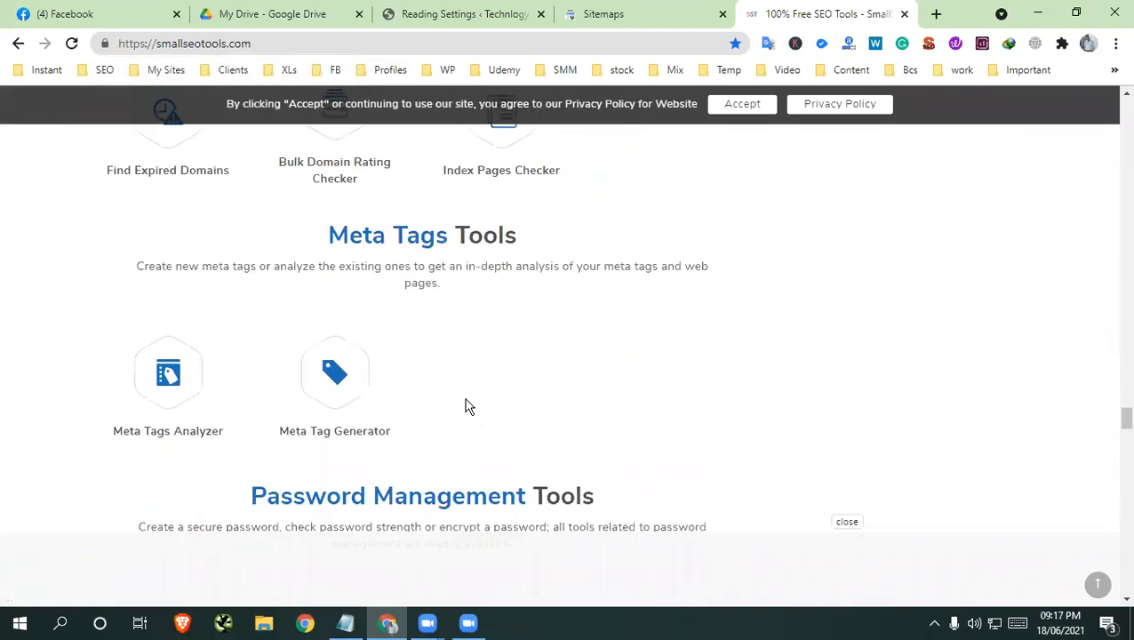
scroll(752, 190, down, 5)
scroll(908, 213, up, 10)
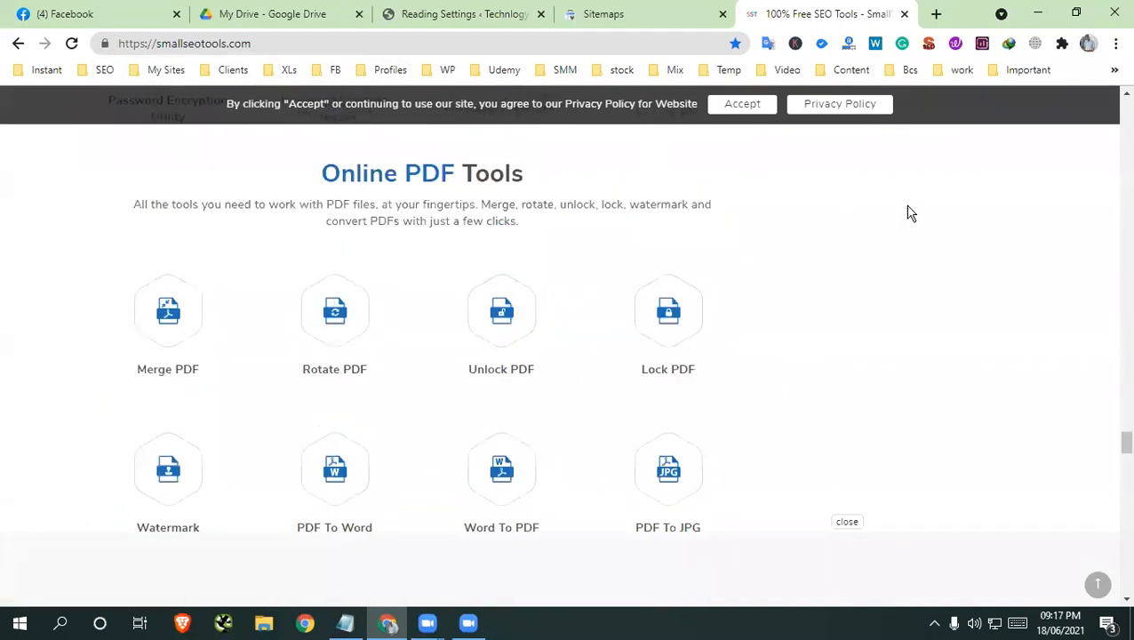
drag(1120, 421, 1117, 71)
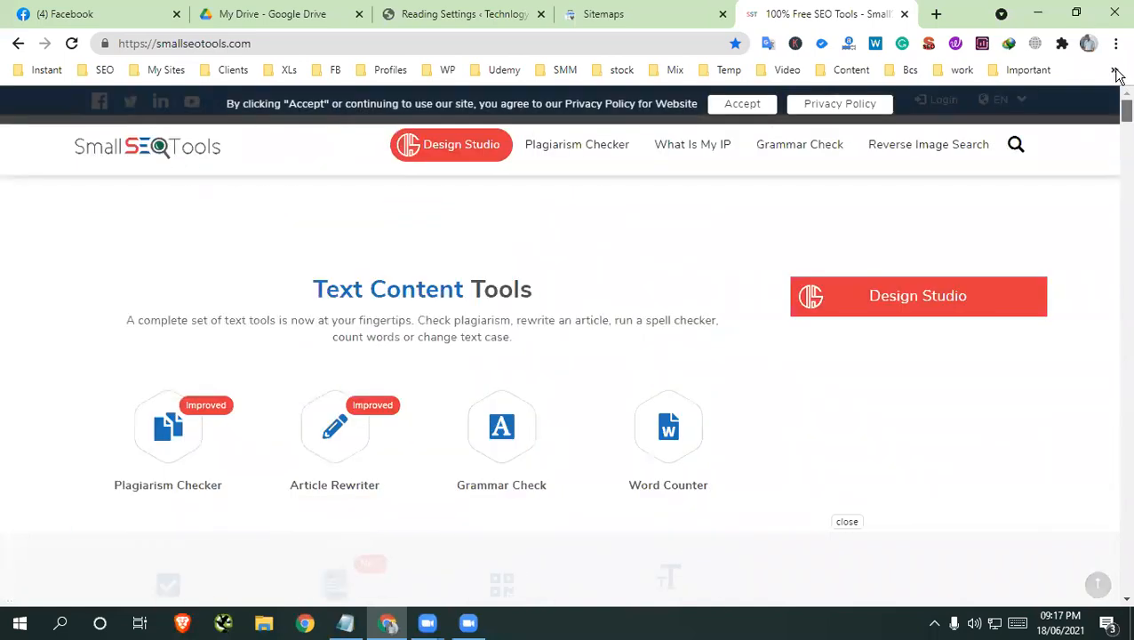
click(996, 151)
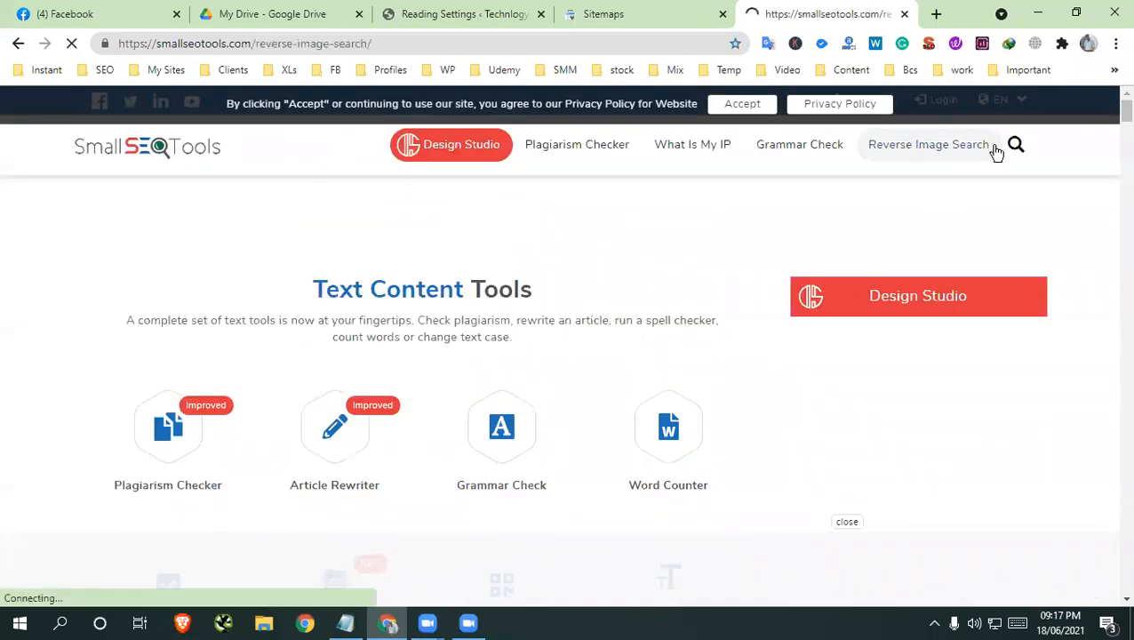
scroll(172, 327, down, 12)
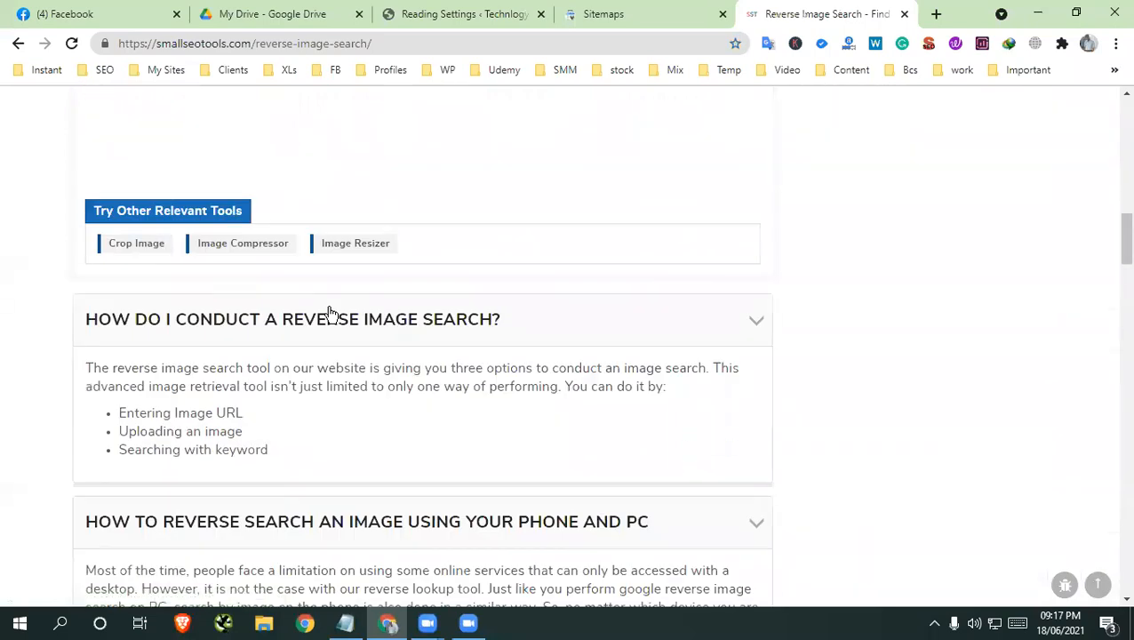
scroll(329, 311, up, 6)
click(16, 43)
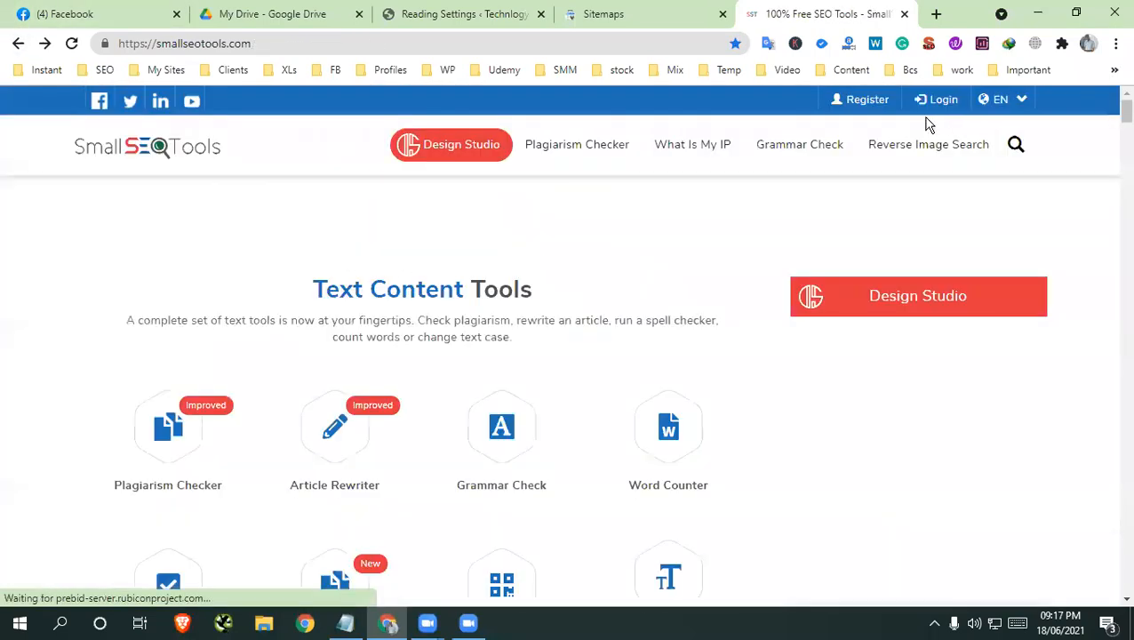
Search the SmallSEOTools site for "robots" and open the robots.txt generator
click(1017, 144)
click(847, 194)
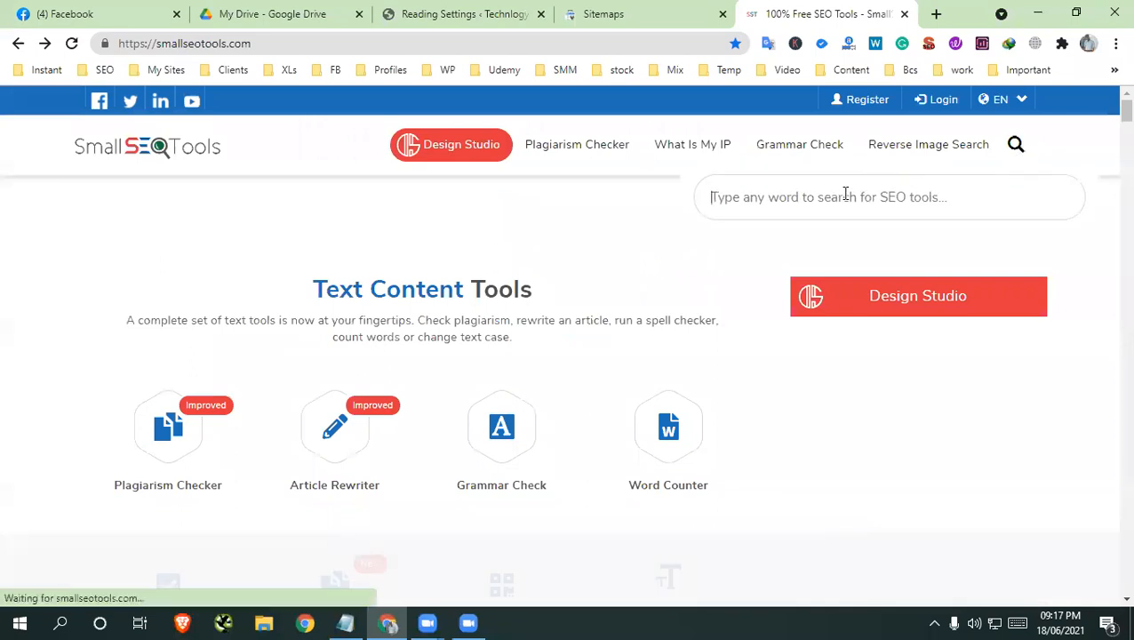
text(robots)
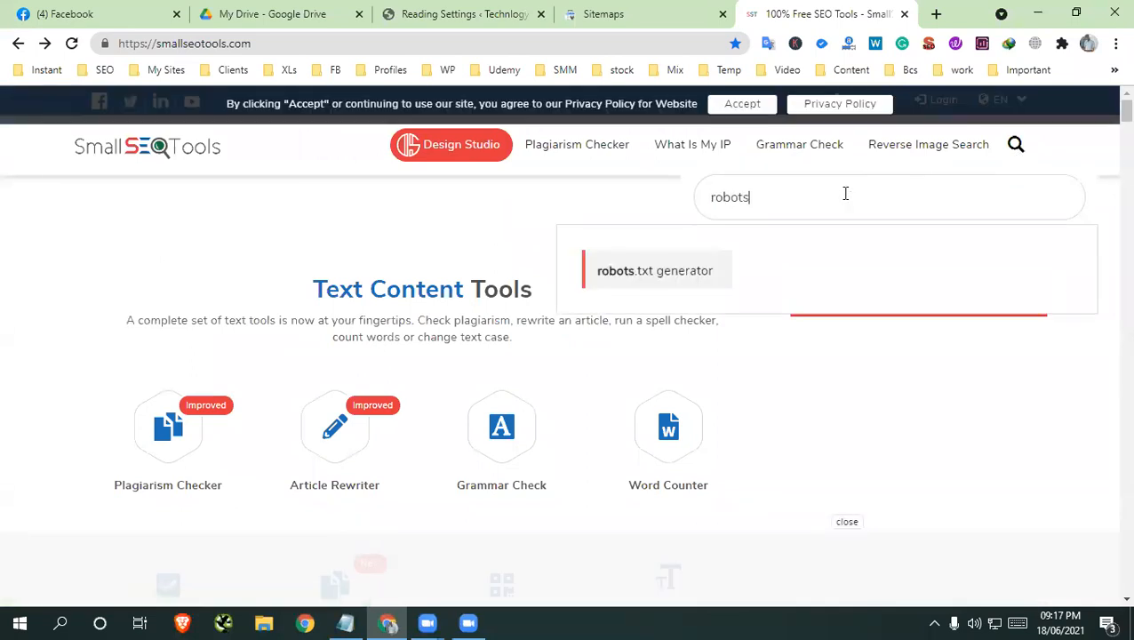
scroll(304, 463, down, 3)
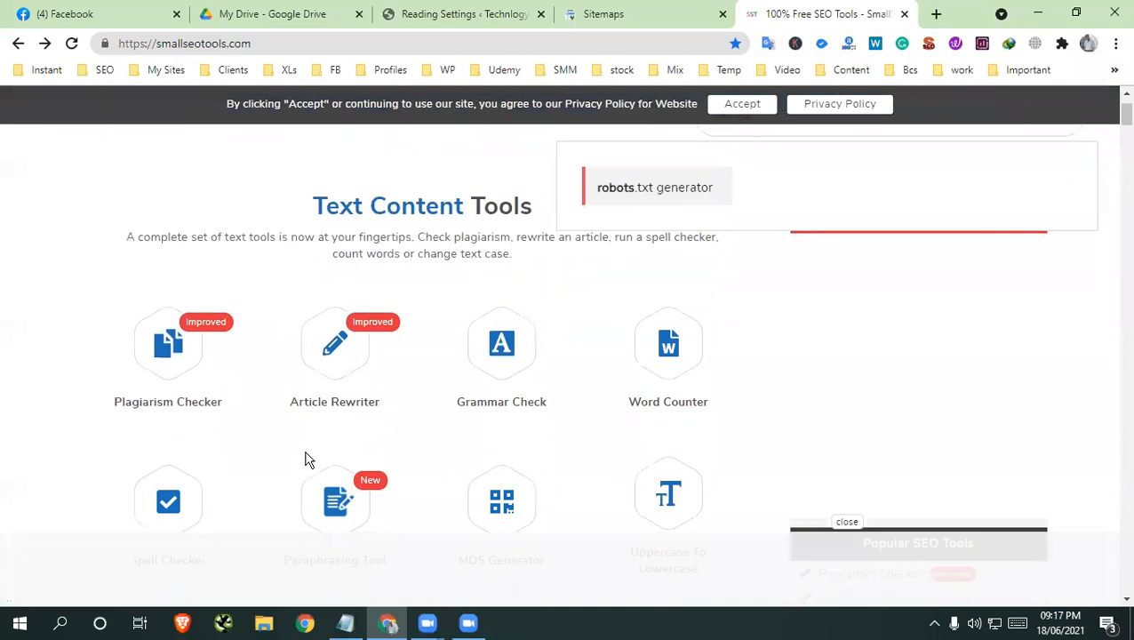
scroll(499, 338, up, 3)
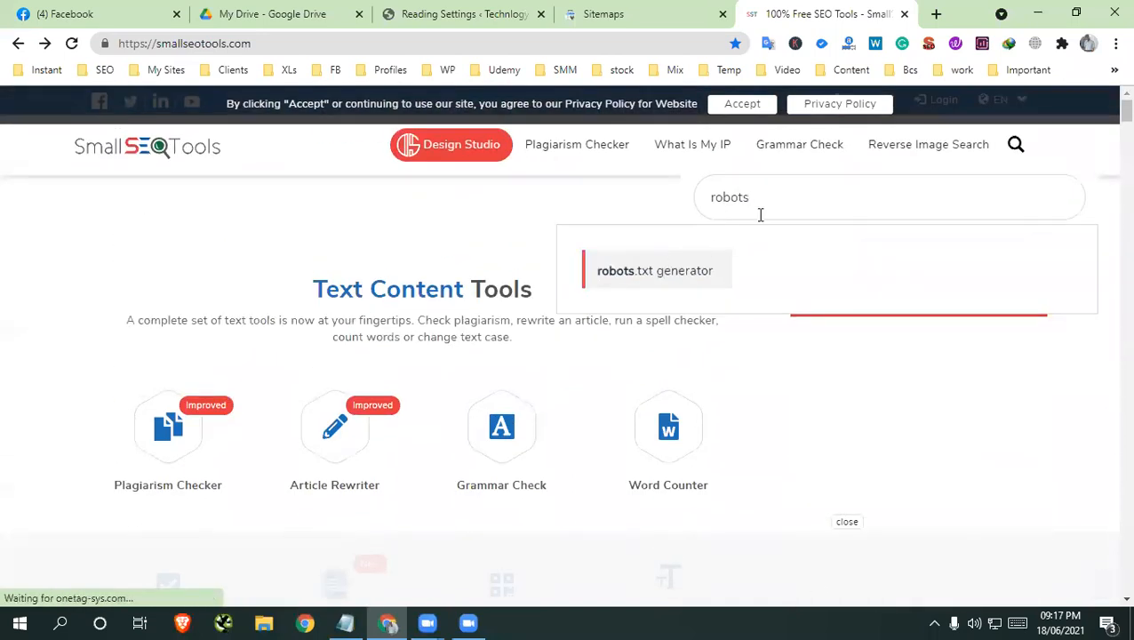
click(663, 280)
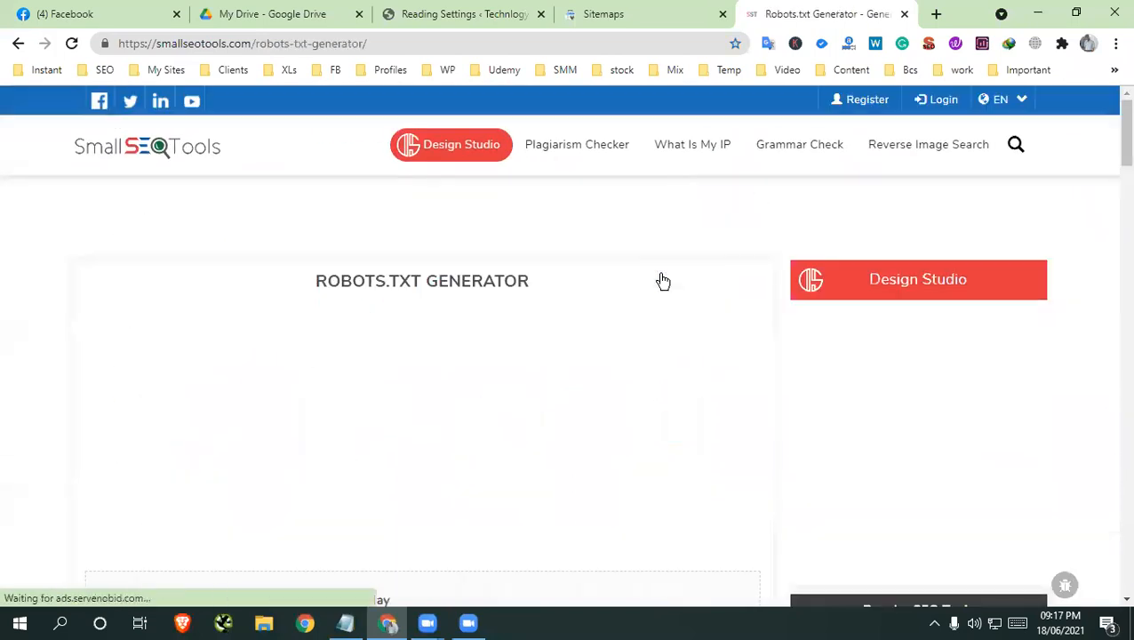
scroll(501, 270, down, 4)
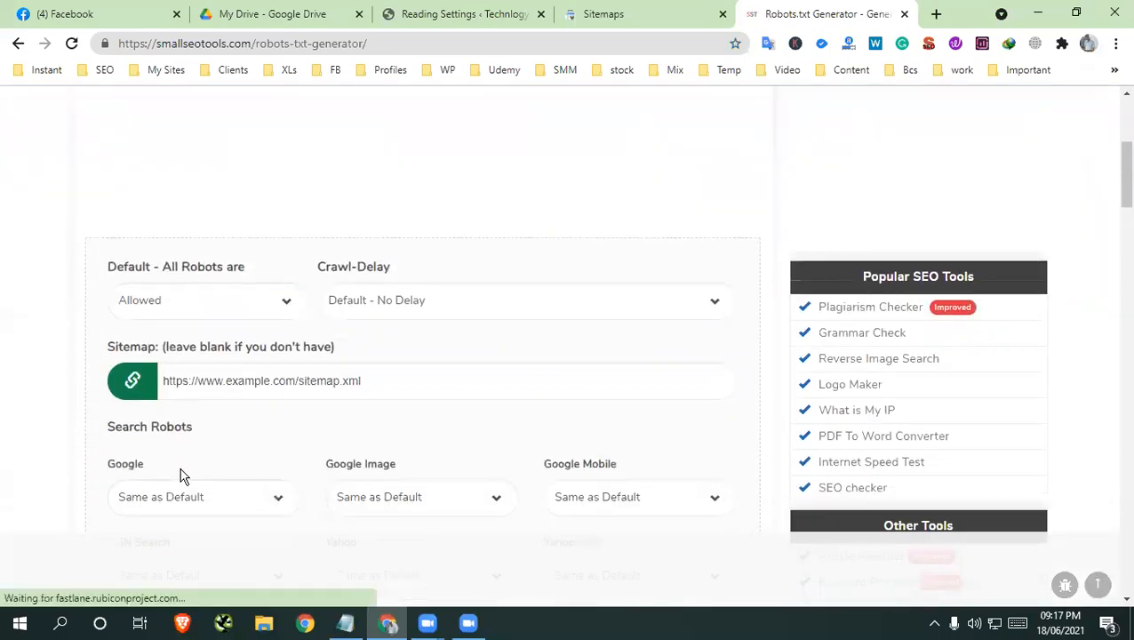
click(246, 382)
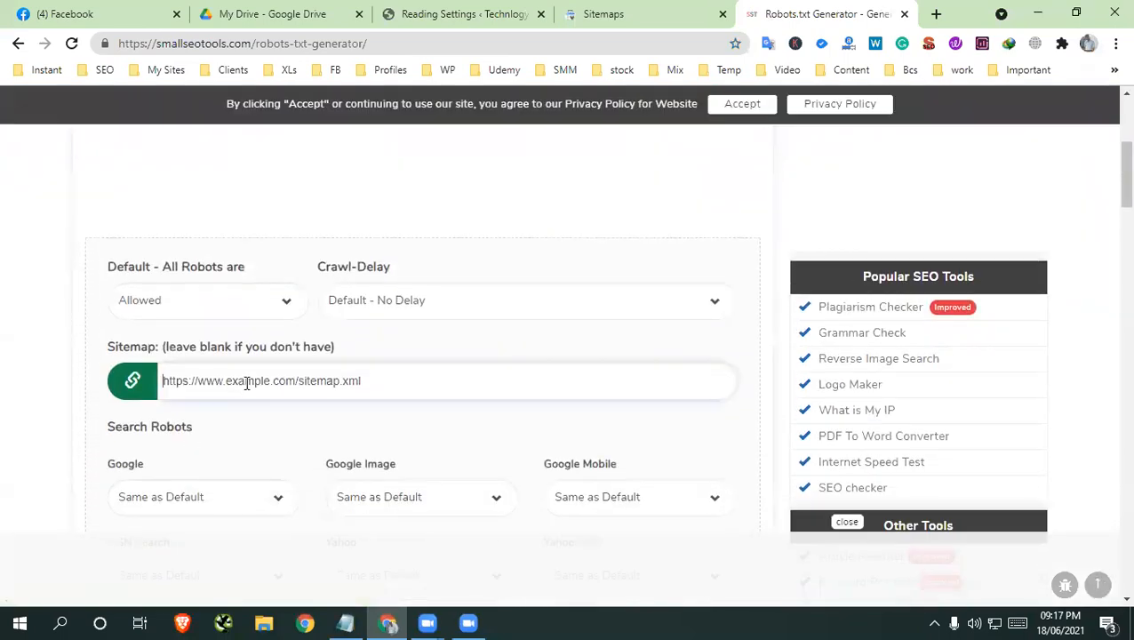
text(https://blog.groupbuyseotoolses.com/)
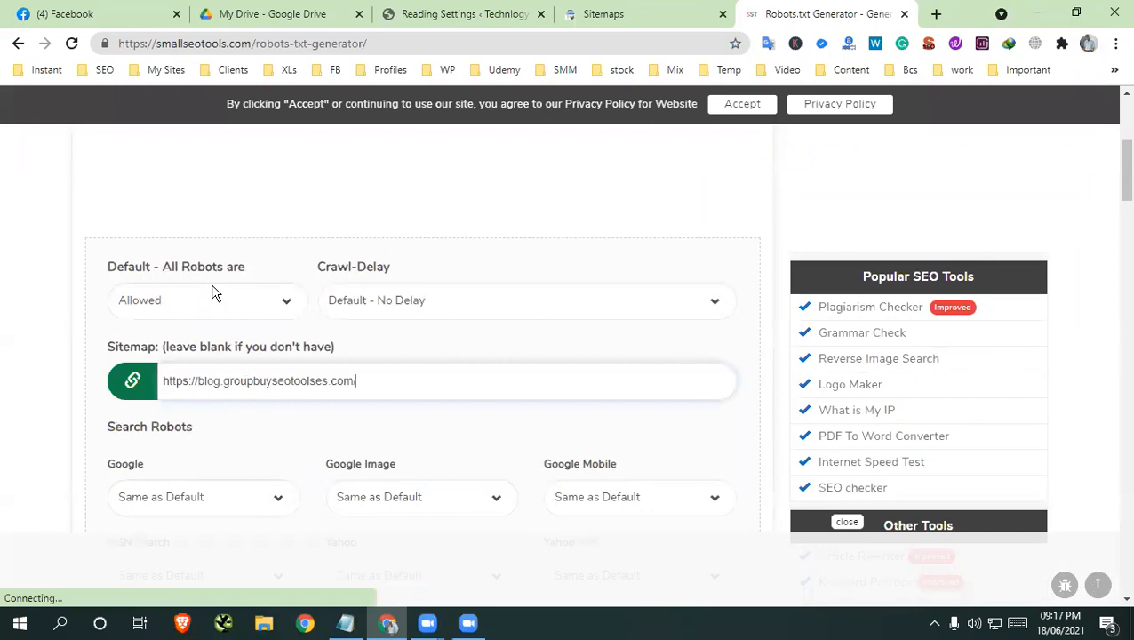
click(213, 298)
click(388, 331)
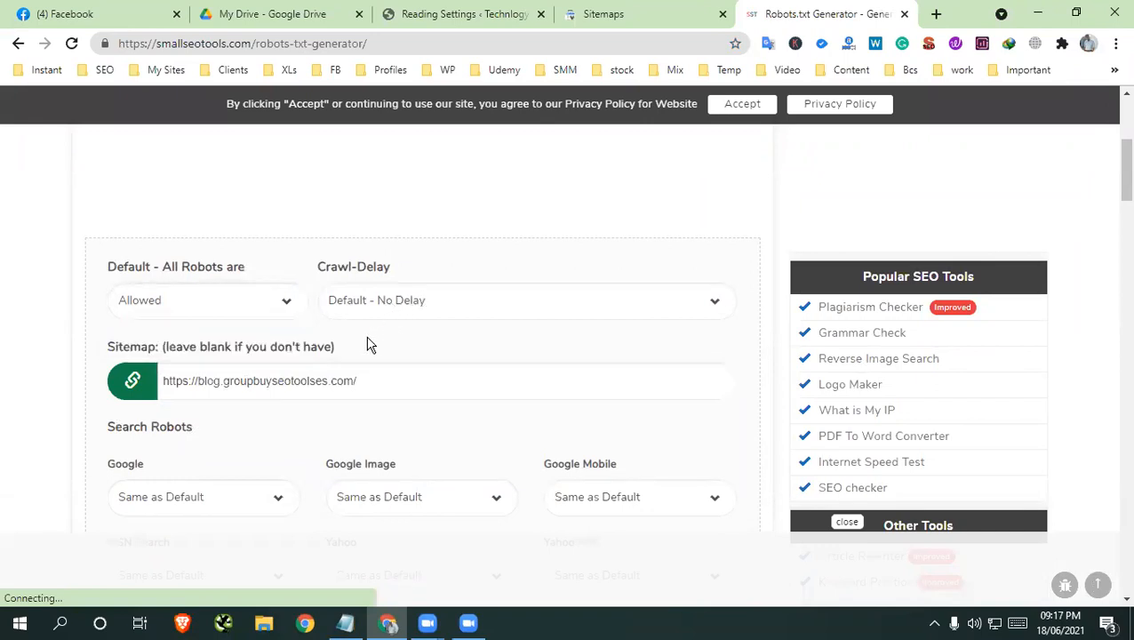
Create the robots.txt with the search robot settings and the /cgi-bin/ restricted directory left as they are
scroll(387, 385, down, 3)
scroll(471, 389, up, 5)
scroll(471, 388, down, 10)
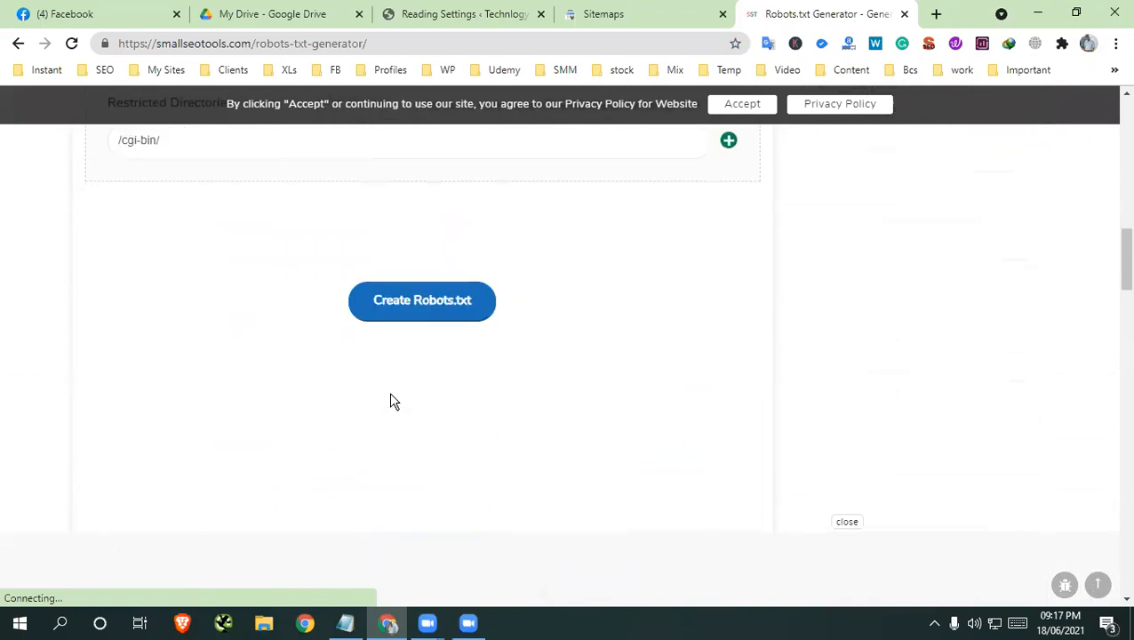
click(421, 306)
click(646, 142)
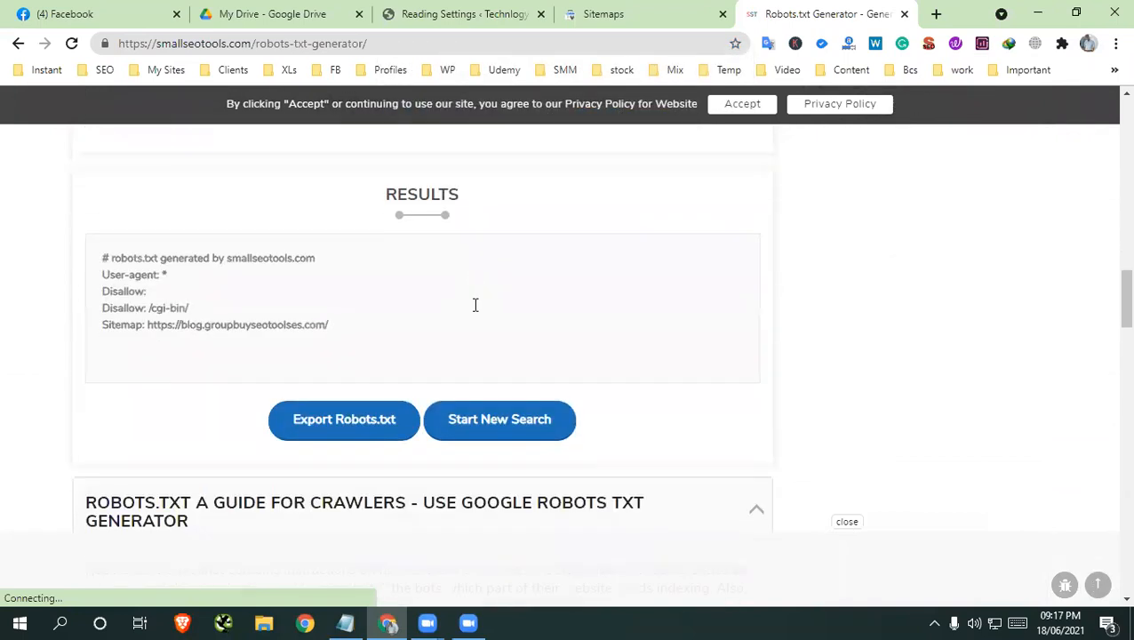
Review the user-agent and disallow lines in the generated robots.txt and copy its entire text
drag(104, 277, 189, 310)
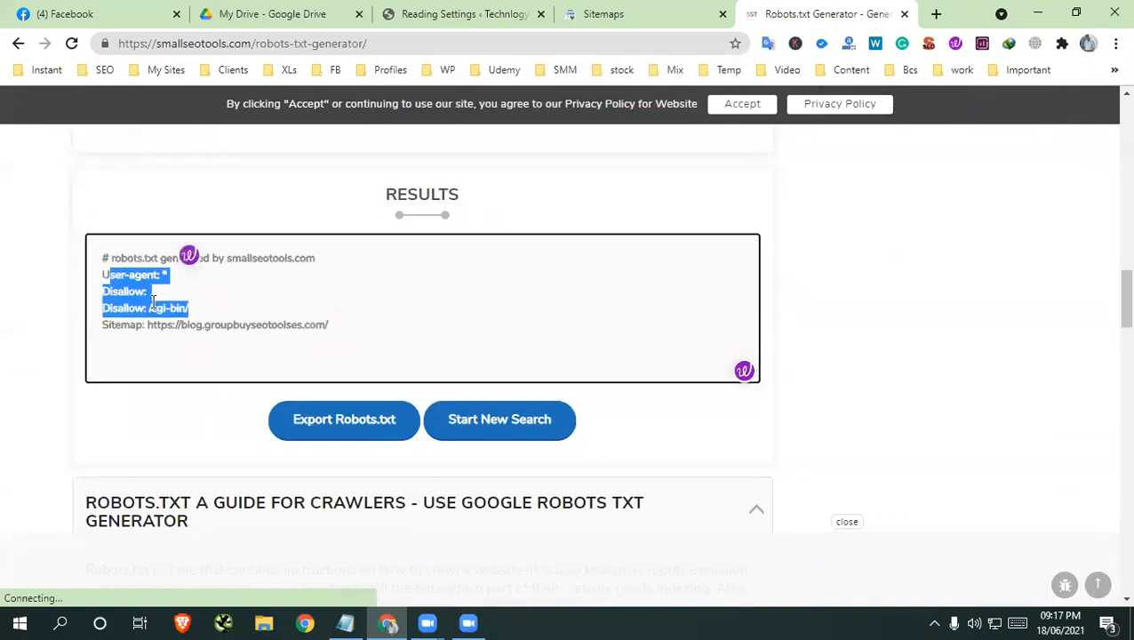
click(160, 294)
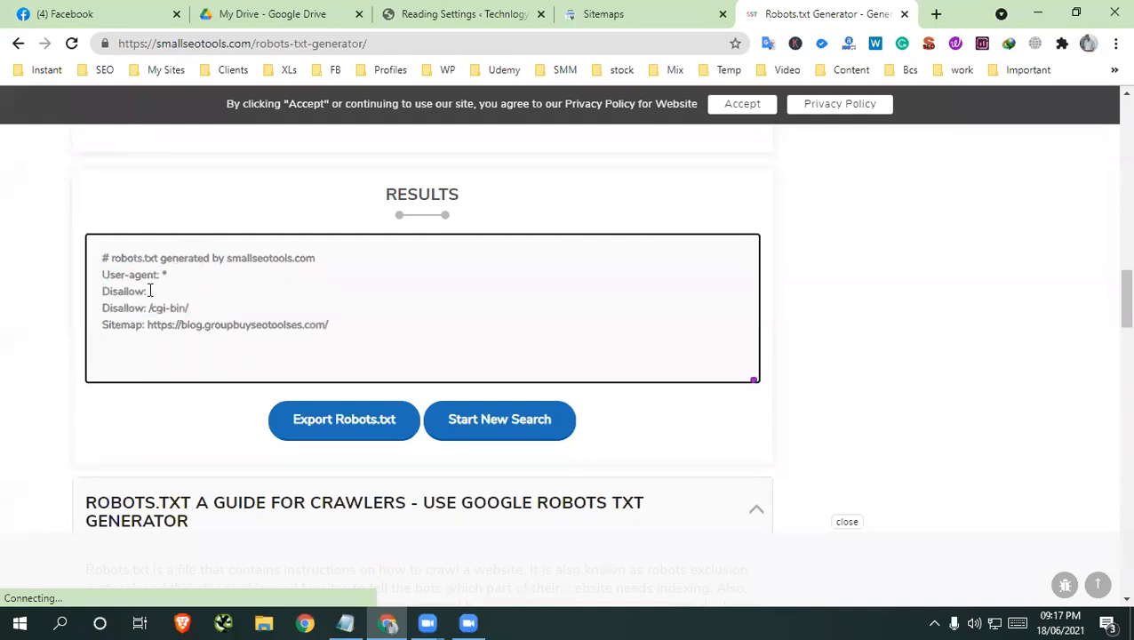
drag(158, 291, 136, 287)
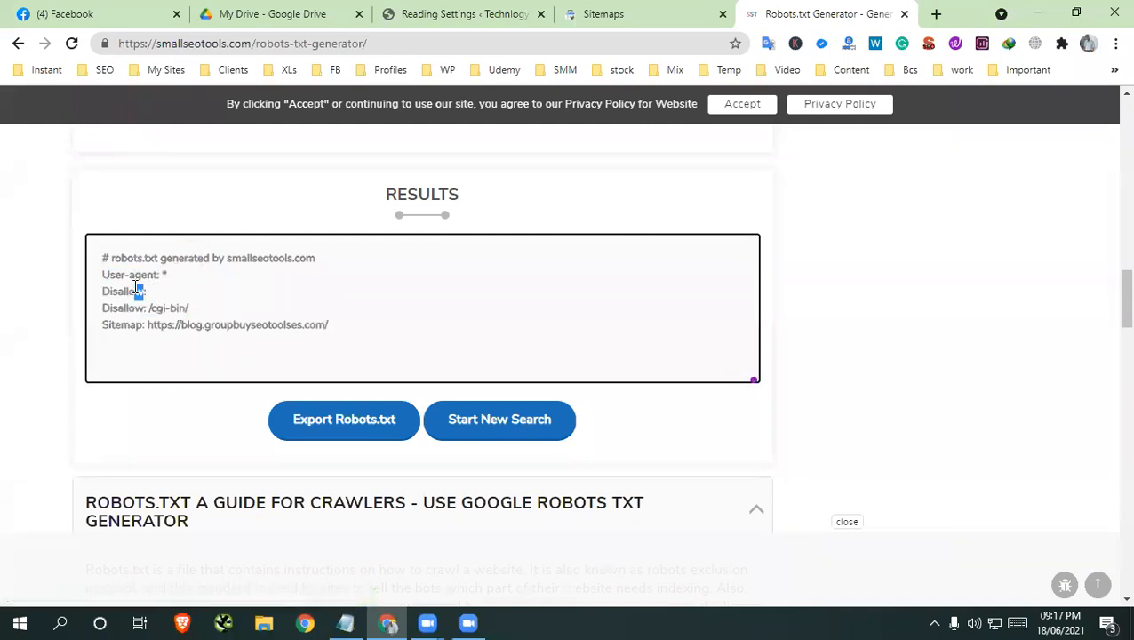
key(ctrl+a)
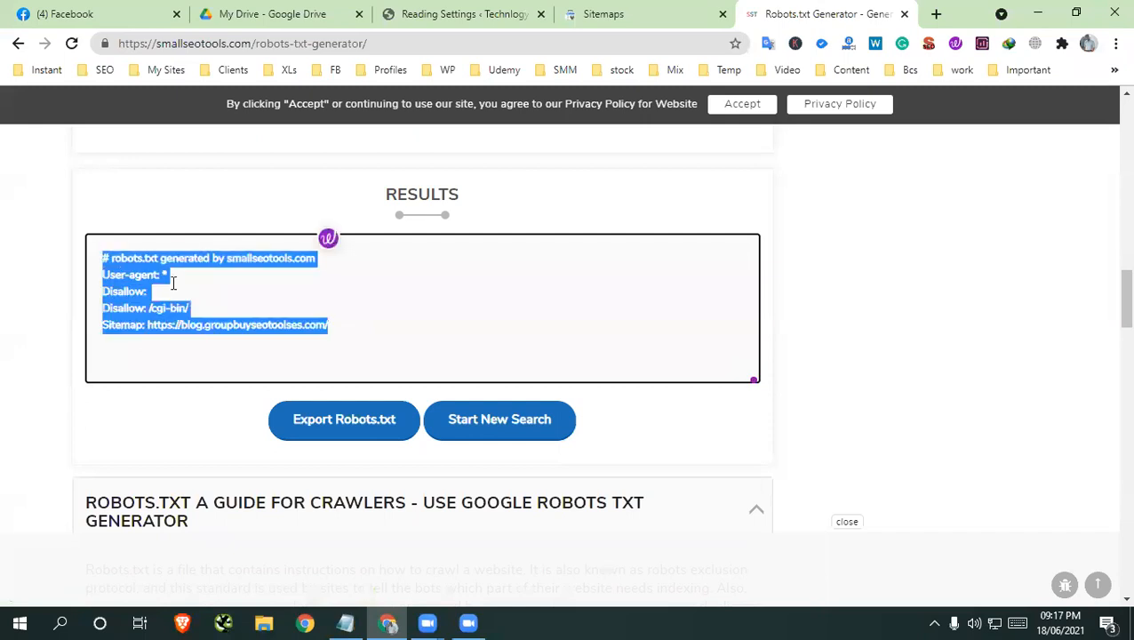
right_click(172, 286)
click(219, 304)
Switch to Notepad and paste the generated robots.txt text below the existing link, separated by blank lines
click(345, 623)
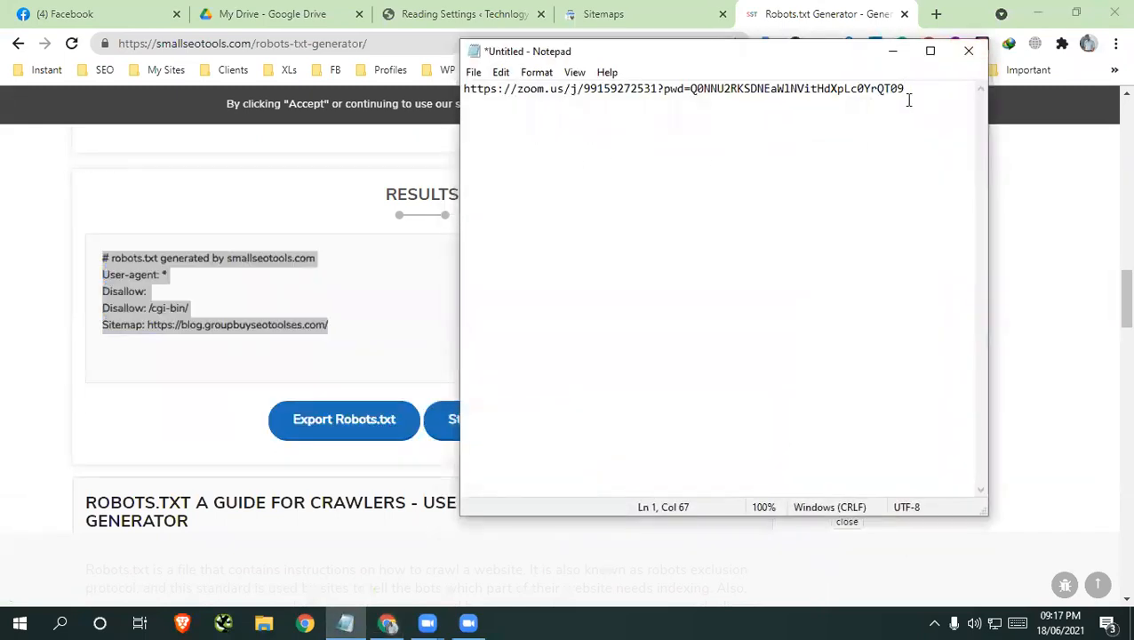
key(Return)
key(Return)
click(926, 94)
key(Return)
key(ctrl+v)
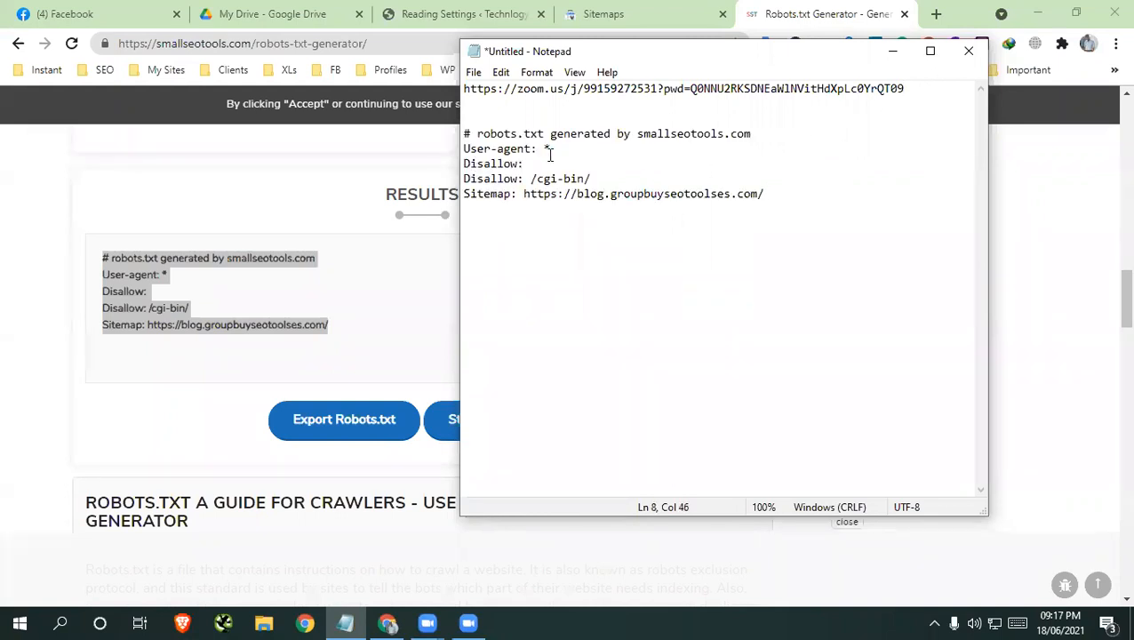
Duplicate the empty Disallow line in the pasted text and fill the two lines with /wp-admin and /category
drag(536, 164, 439, 162)
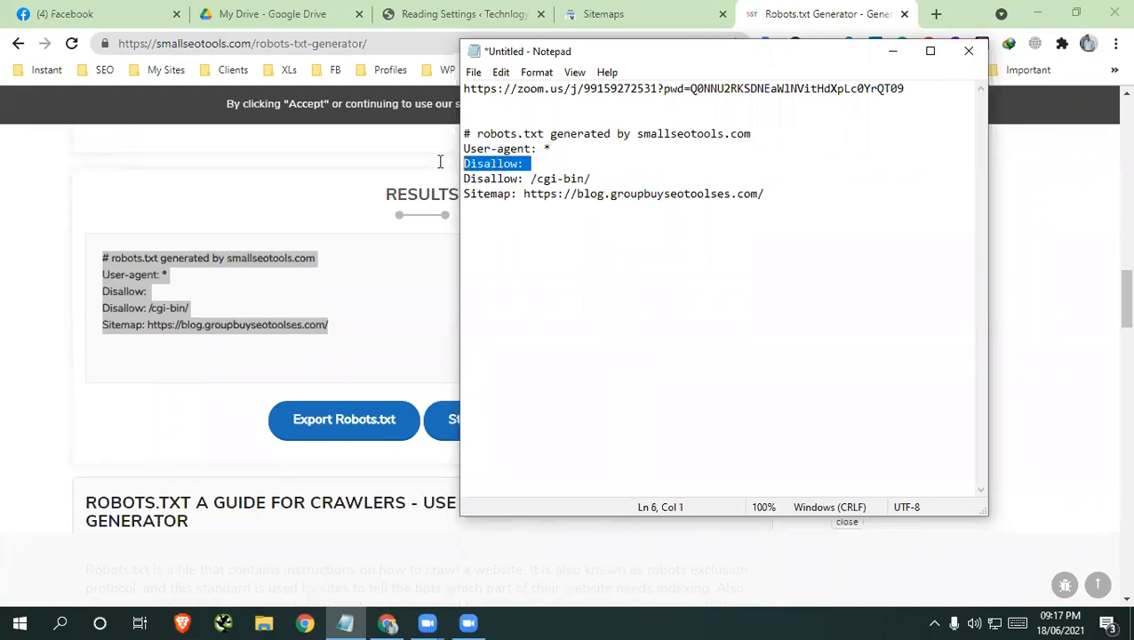
key(Return)
key(ctrl+v)
click(464, 164)
key(ctrl+v)
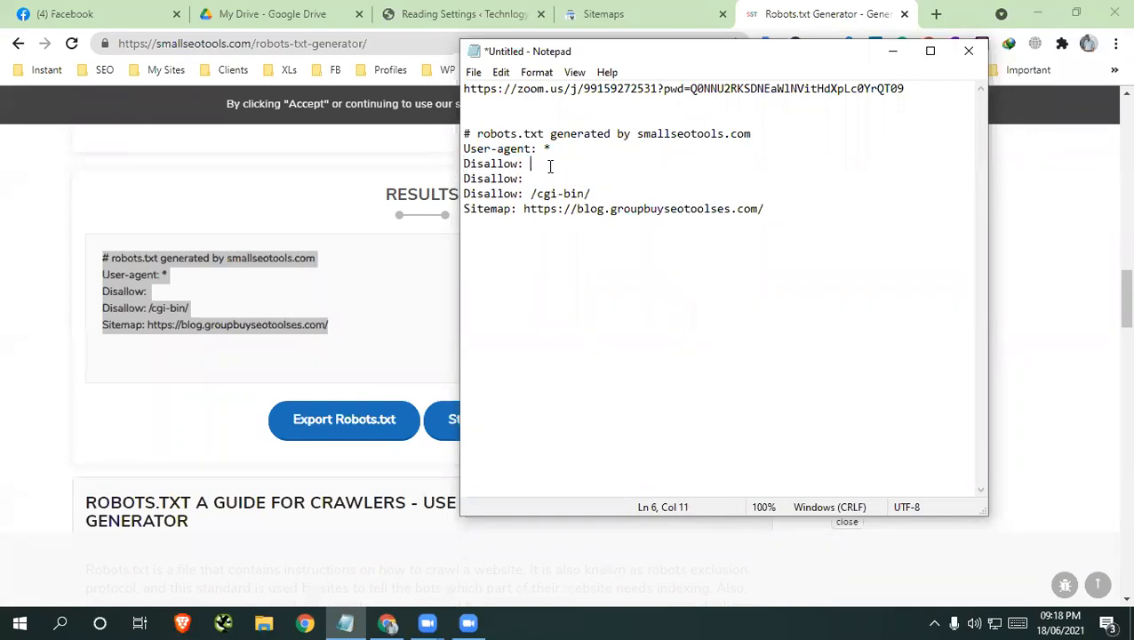
text(w)
text(wp)
text(-admi)
text(/category)
Copy the edited robots.txt rules from the User-agent line through the Sitemap line
drag(781, 216, 435, 148)
right_click(585, 174)
click(633, 231)
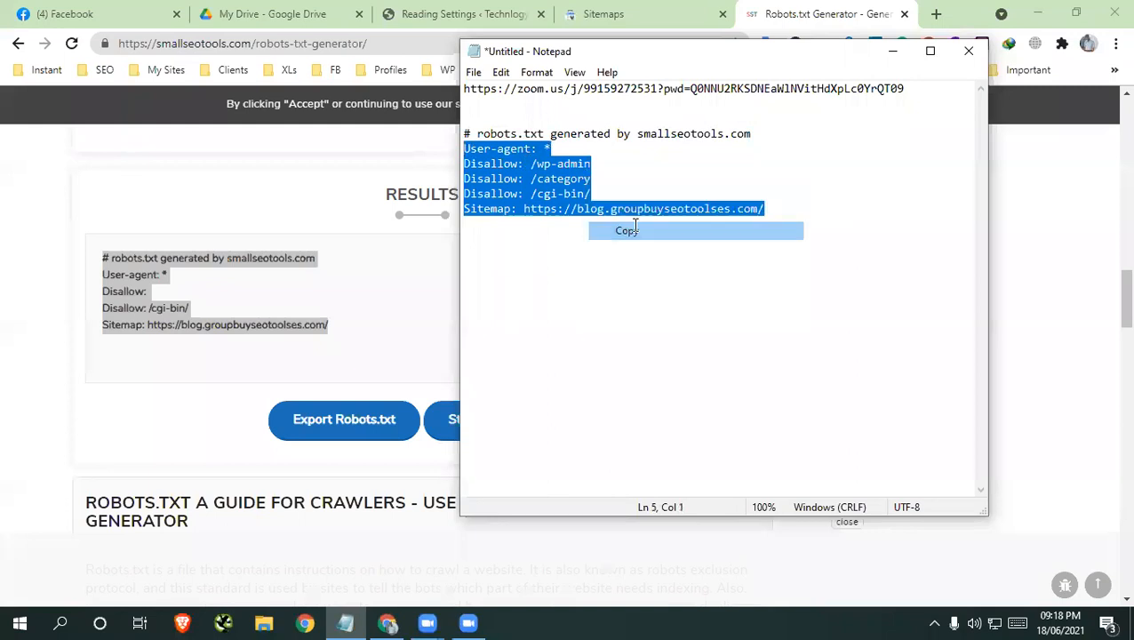
Return to the blog's WordPress dashboard and open the robots.txt editor in Rank Math's general settings
click(501, 15)
scroll(35, 427, down, 1)
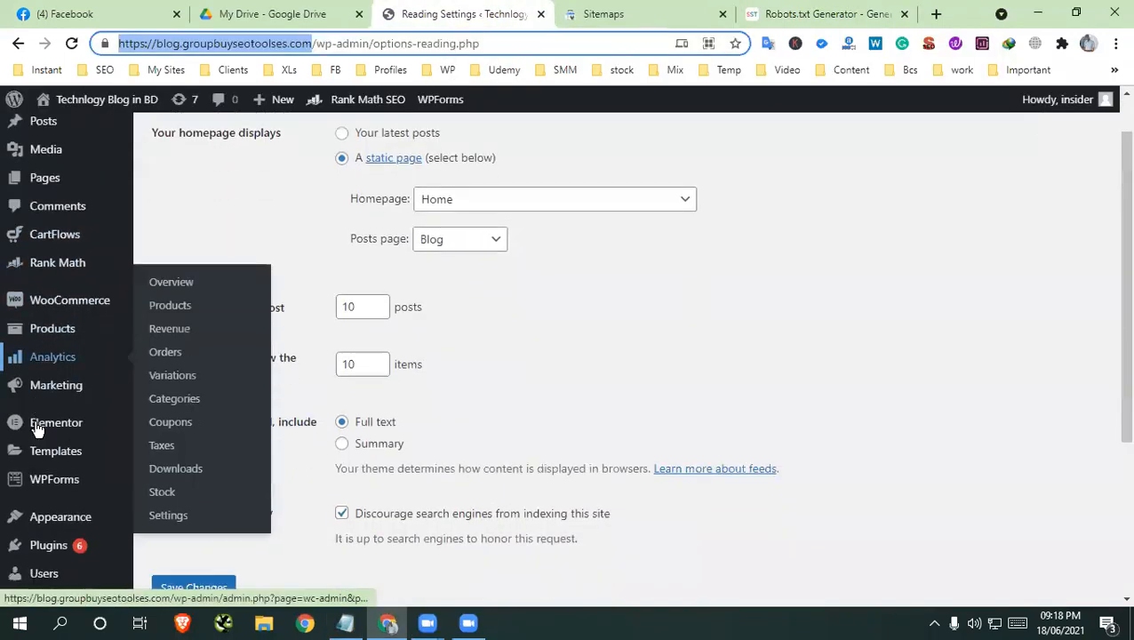
scroll(35, 426, down, 3)
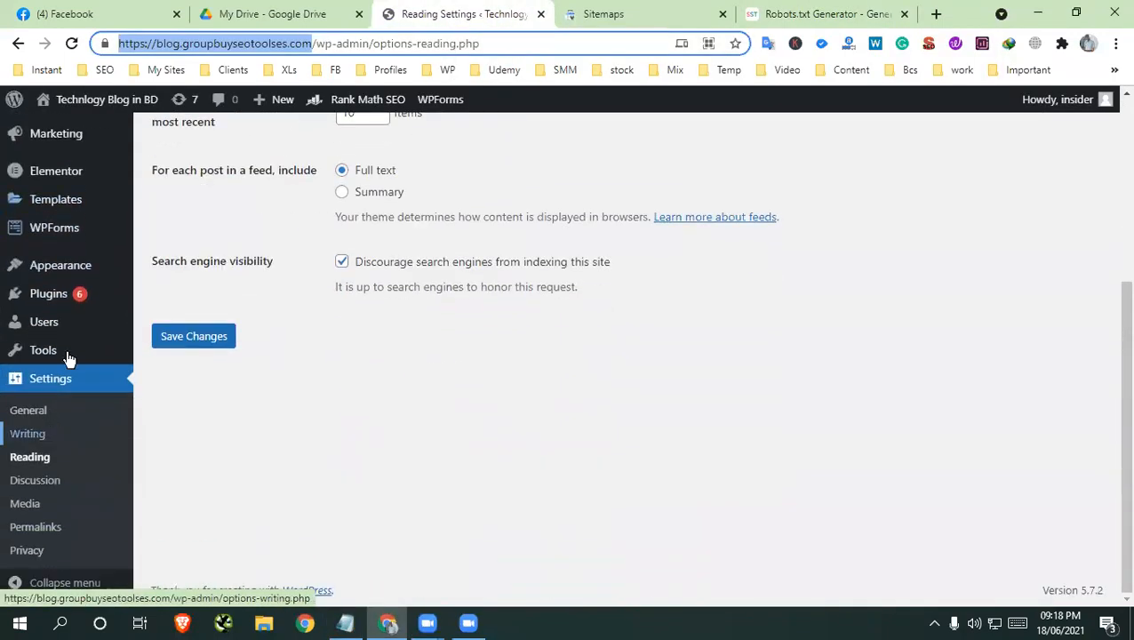
scroll(68, 357, up, 4)
mouse_move(53, 329)
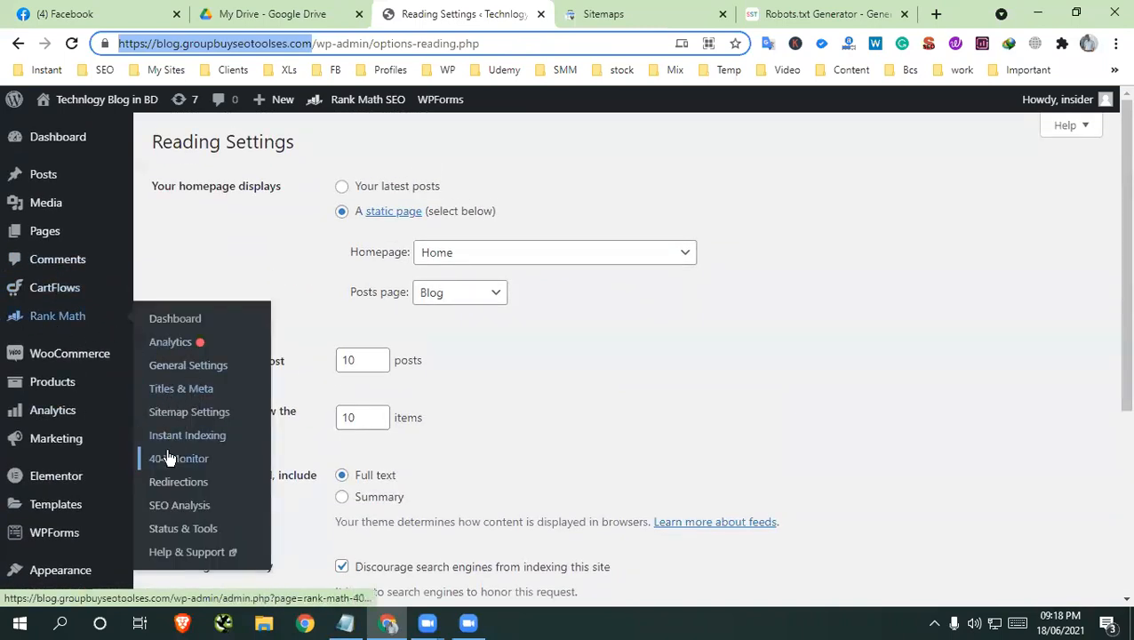
click(179, 366)
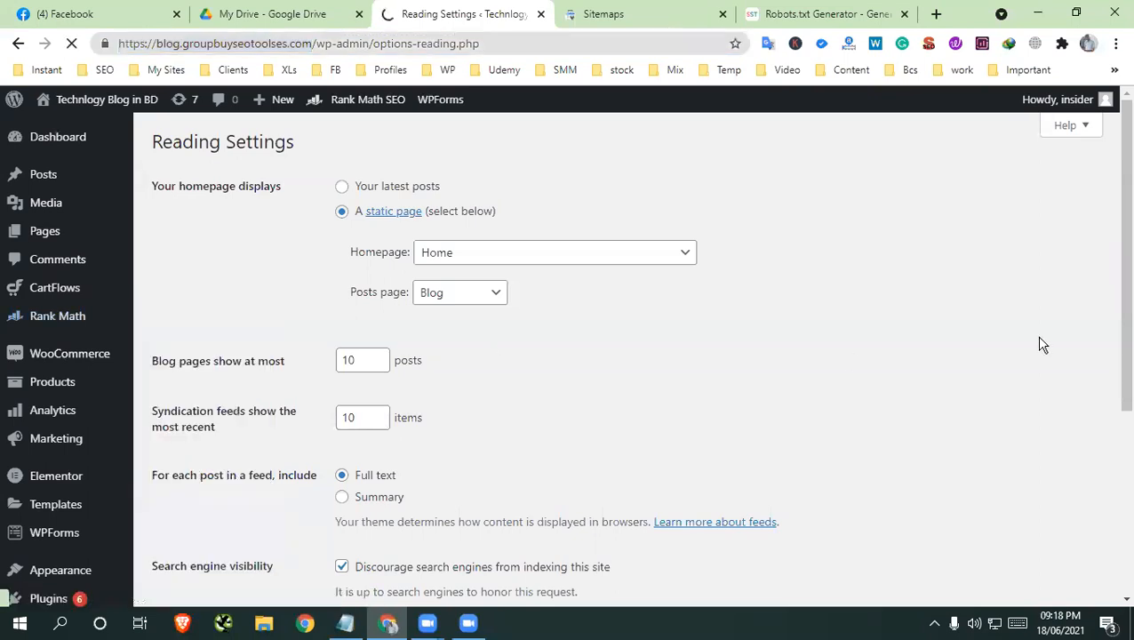
scroll(596, 357, down, 3)
scroll(590, 354, up, 2)
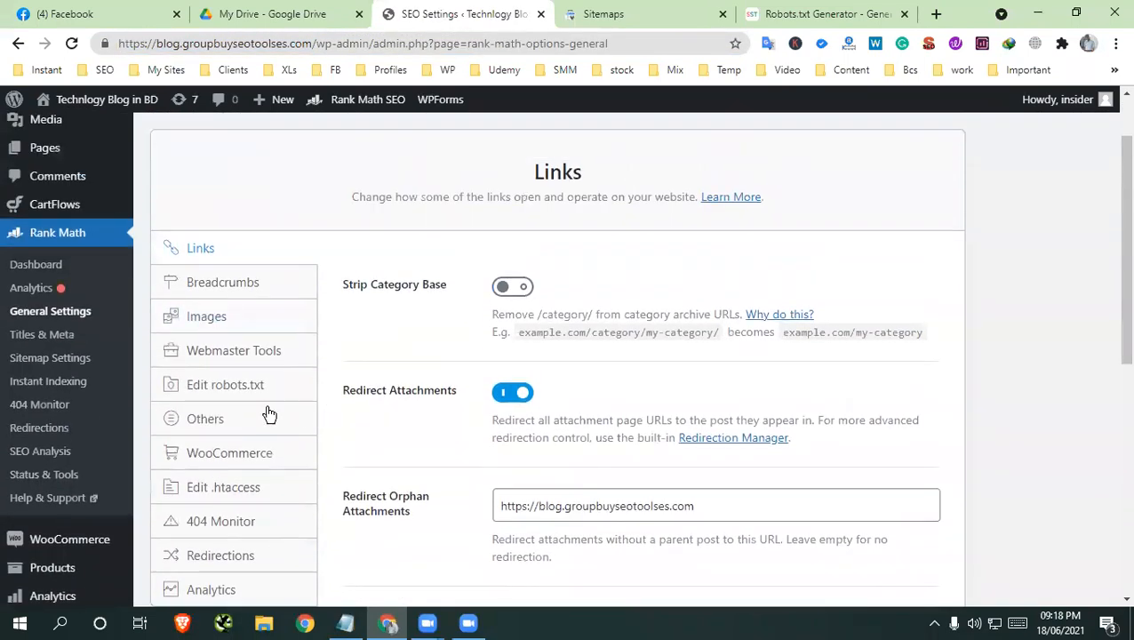
click(234, 389)
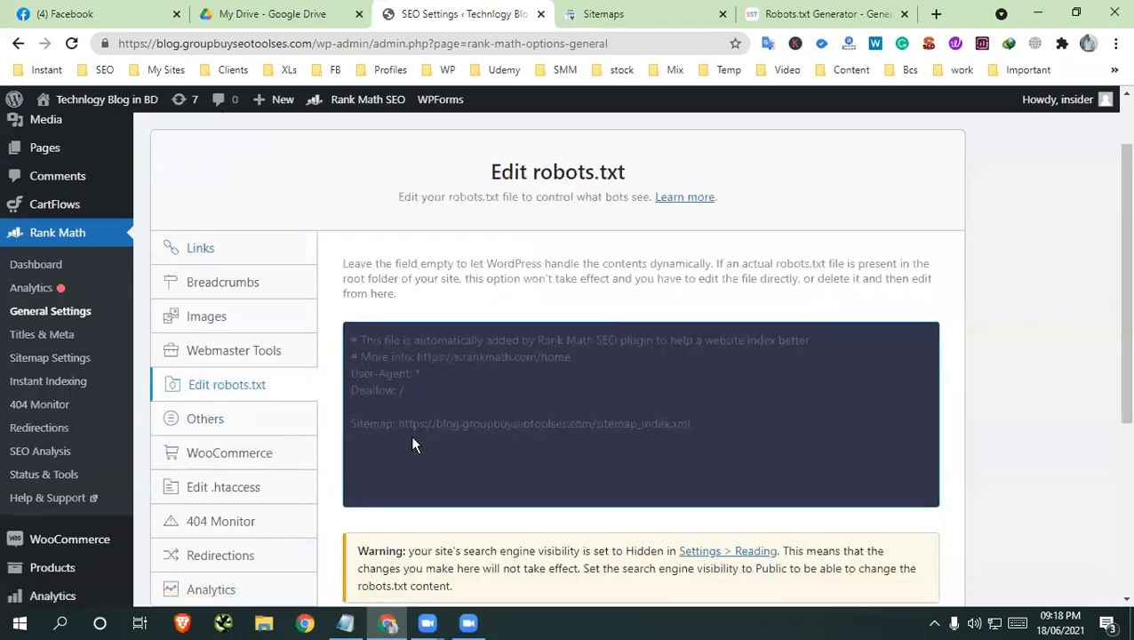
Try to paste the copied rules into Rank Math's robots.txt field
scroll(428, 329, down, 1)
scroll(675, 338, down, 2)
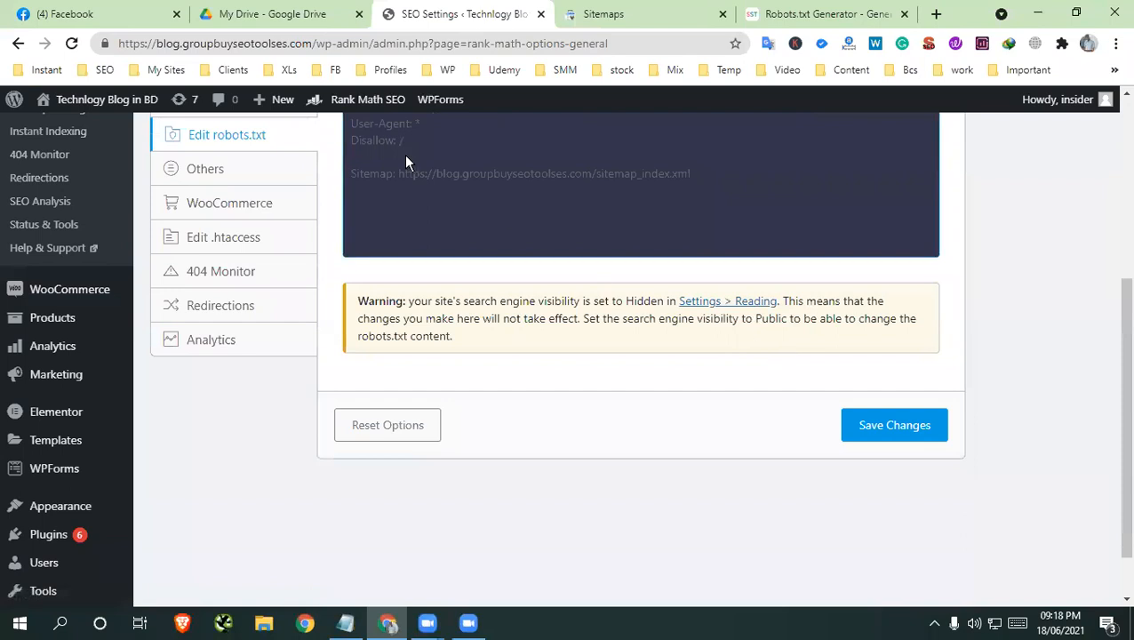
scroll(406, 178, up, 2)
right_click(428, 261)
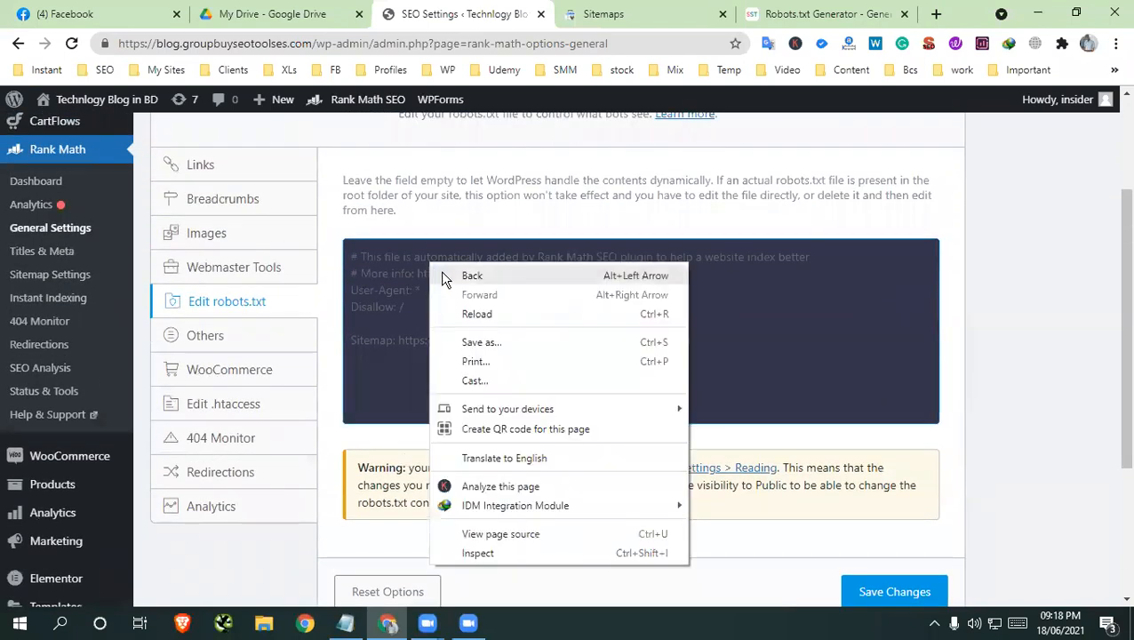
click(395, 294)
Read the warning below the robots.txt field about the site's search engine visibility
scroll(587, 330, down, 2)
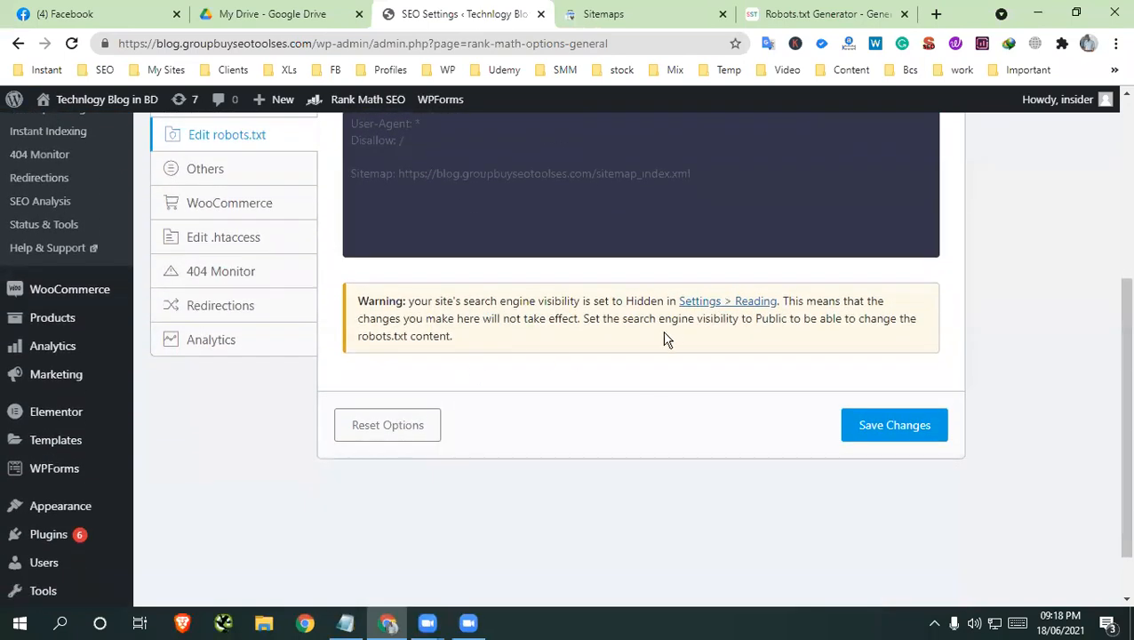
mouse_move(121, 464)
drag(598, 302, 770, 304)
click(828, 311)
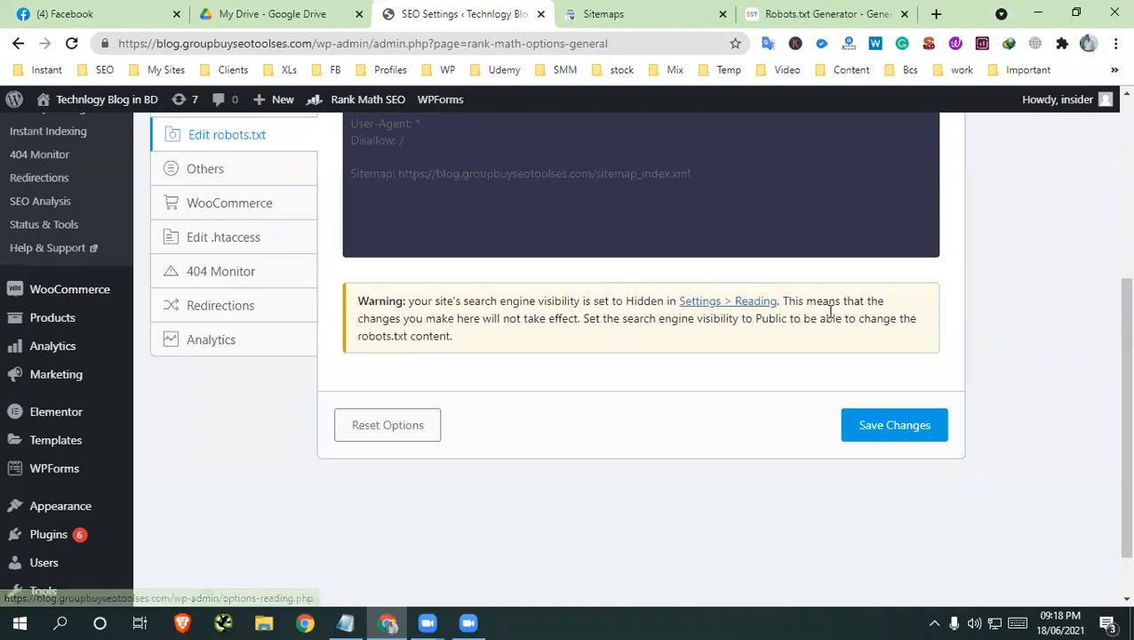
drag(491, 312, 785, 357)
click(525, 273)
scroll(533, 267, up, 2)
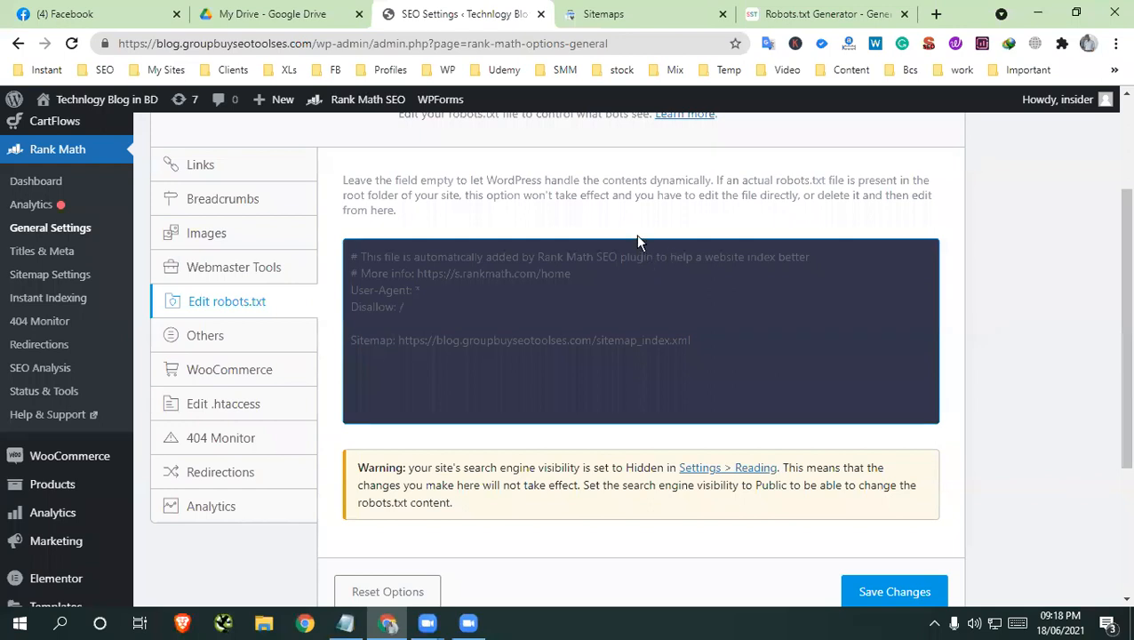
In the WordPress Reading settings, turn off "Discourage search engines from indexing this site" and save the changes
scroll(84, 449, down, 2)
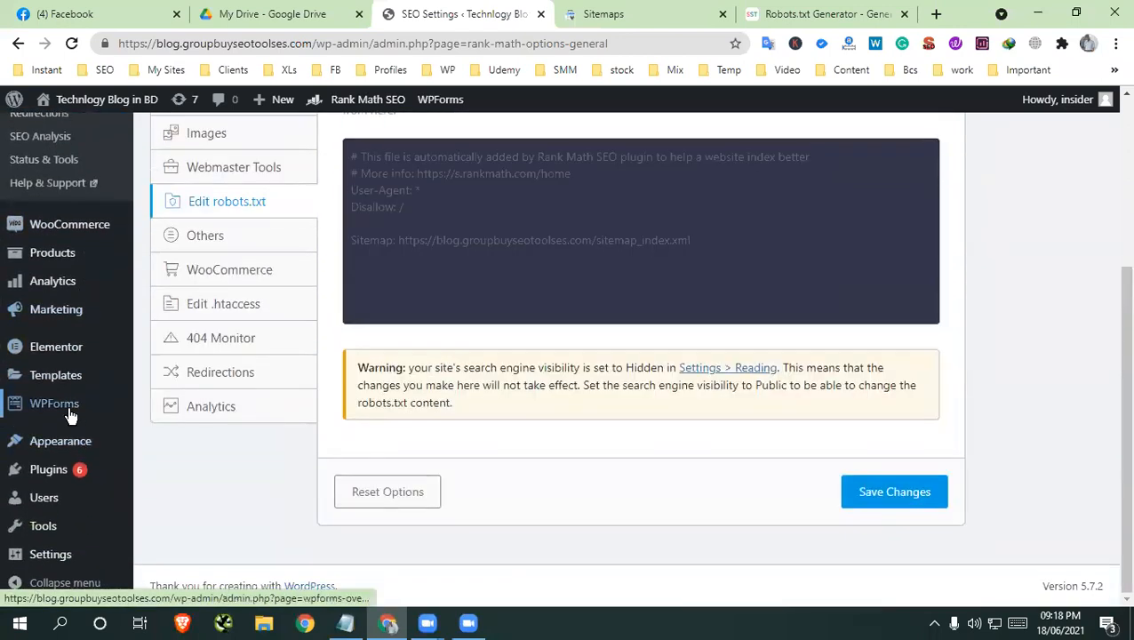
mouse_move(55, 553)
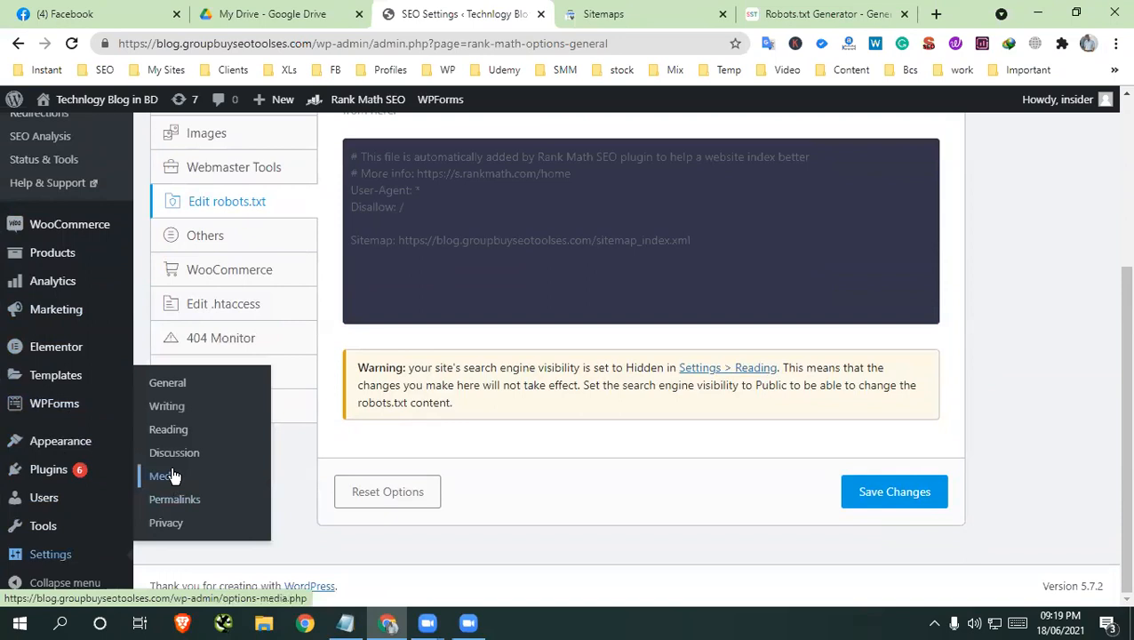
click(174, 429)
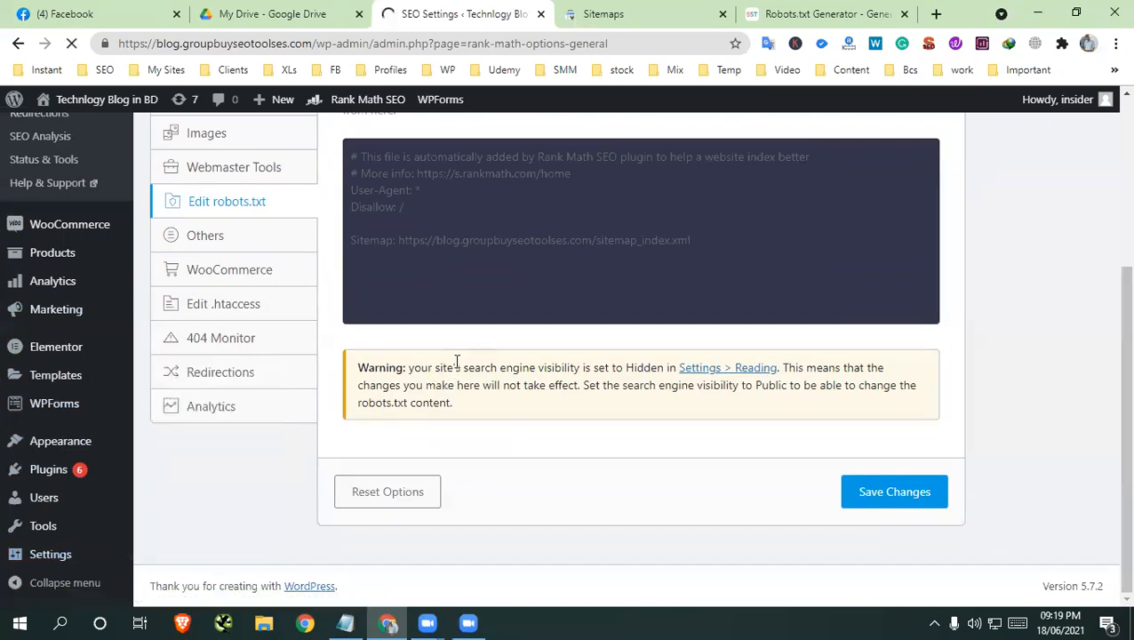
scroll(452, 359, down, 3)
scroll(452, 360, down, 1)
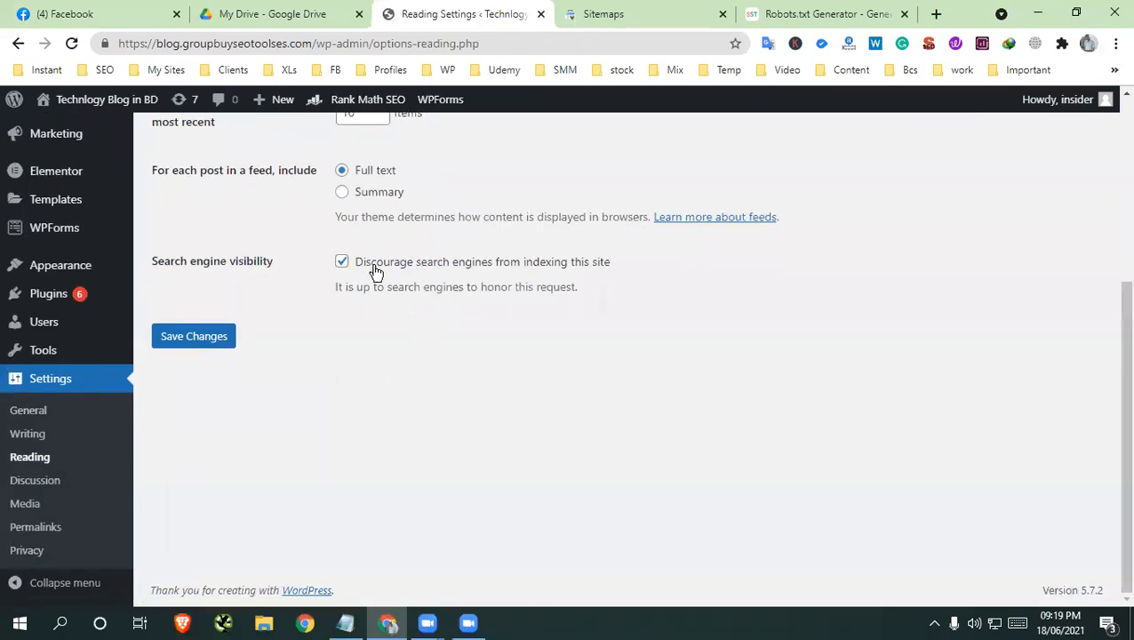
click(360, 262)
click(193, 336)
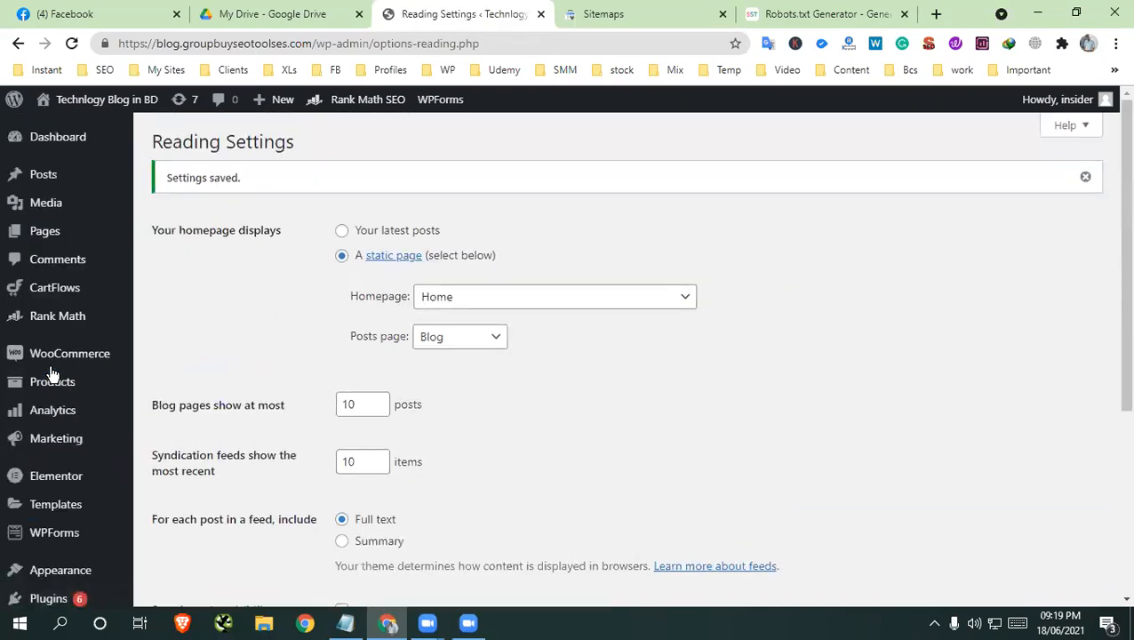
Return to Rank Math's general settings and open the robots.txt editor
scroll(51, 391, down, 4)
scroll(54, 433, up, 5)
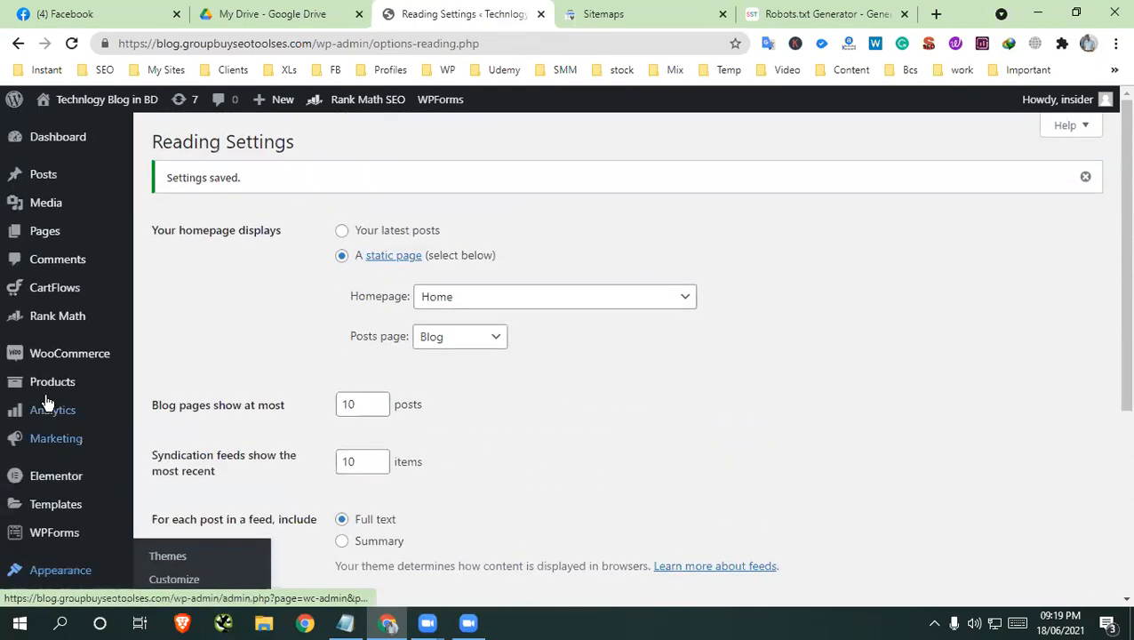
mouse_move(46, 317)
click(178, 368)
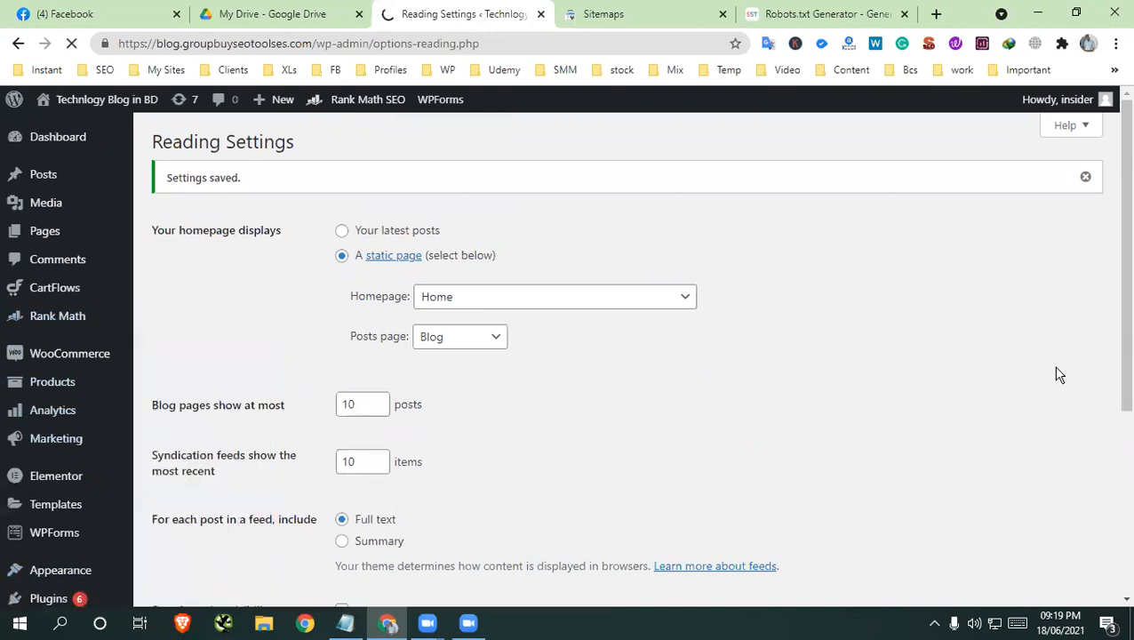
scroll(750, 400, down, 4)
scroll(41, 295, up, 3)
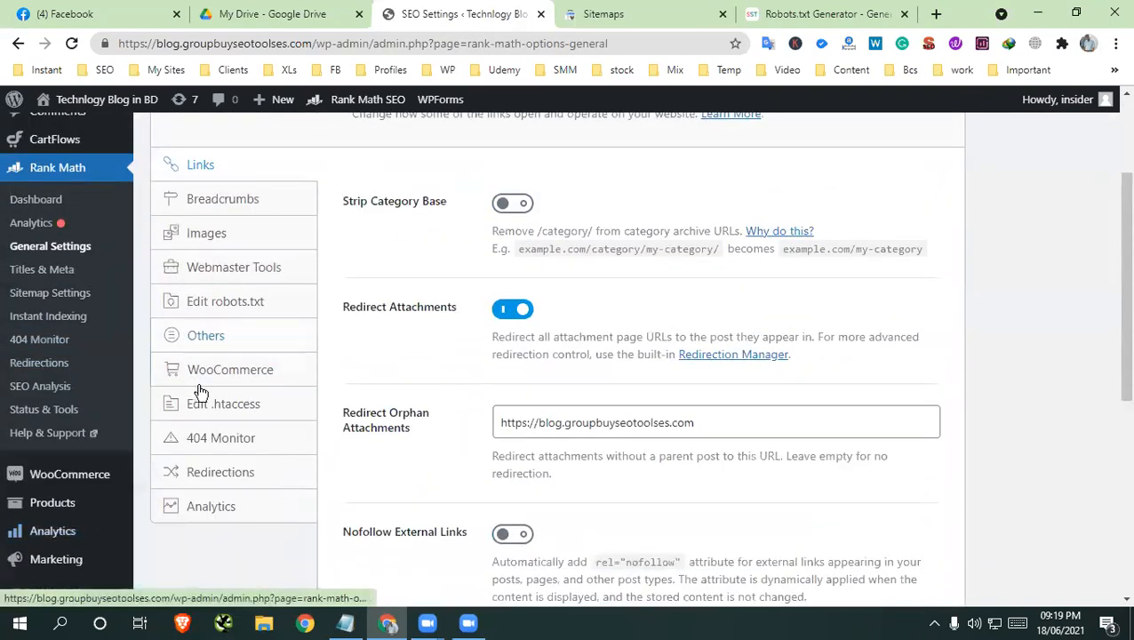
click(225, 305)
Paste the copied rules, from the User-agent line through the Sitemap line, into the robots.txt field and save the changes
right_click(440, 284)
click(495, 402)
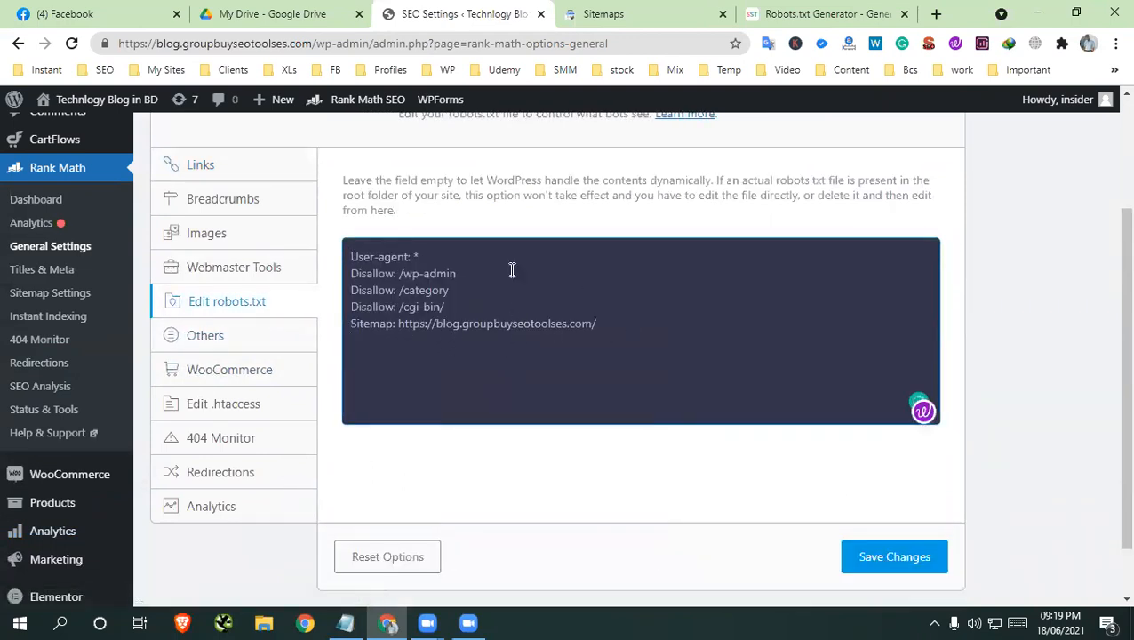
scroll(914, 422, down, 1)
click(898, 493)
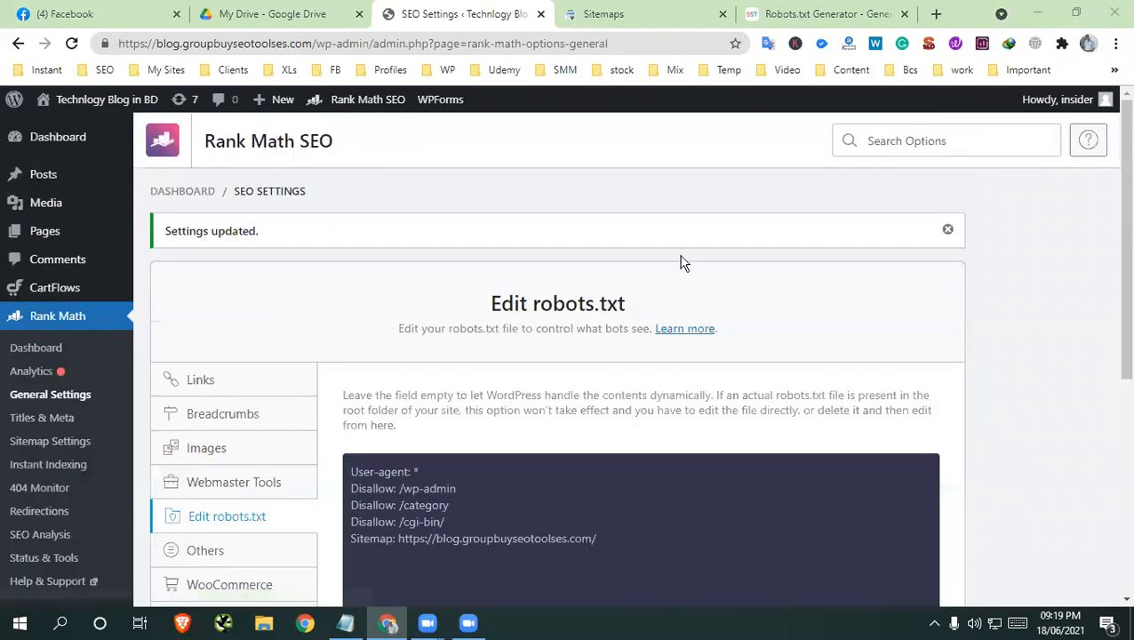
Turn "Discourage search engines from indexing this site" back on in the WordPress Reading settings and save the changes
scroll(1067, 355, down, 3)
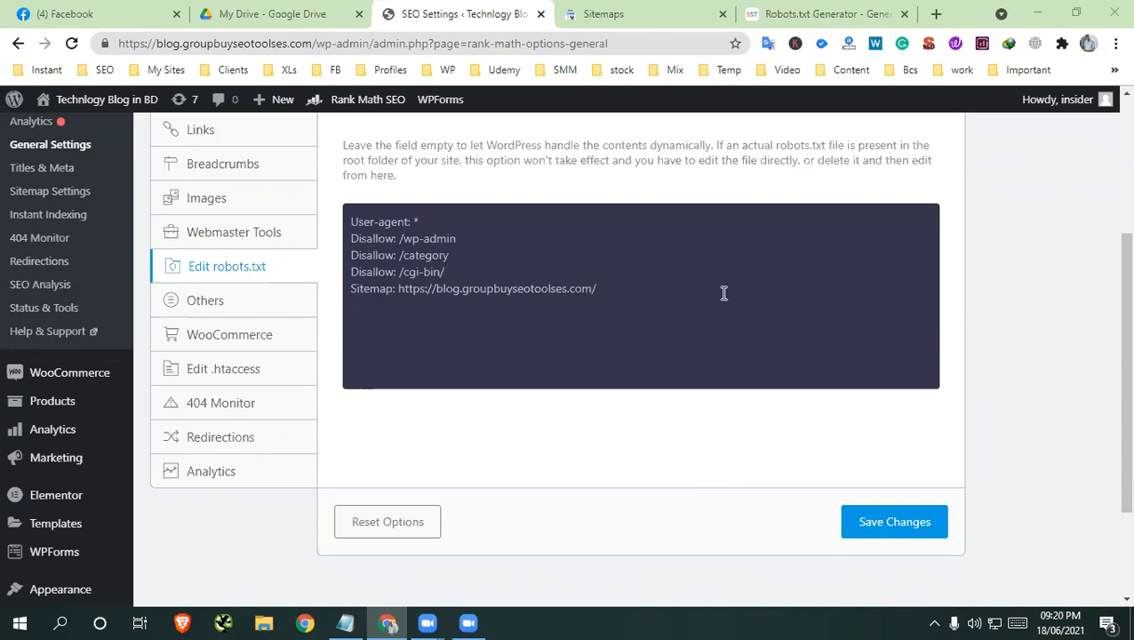
click(512, 261)
scroll(120, 356, down, 1)
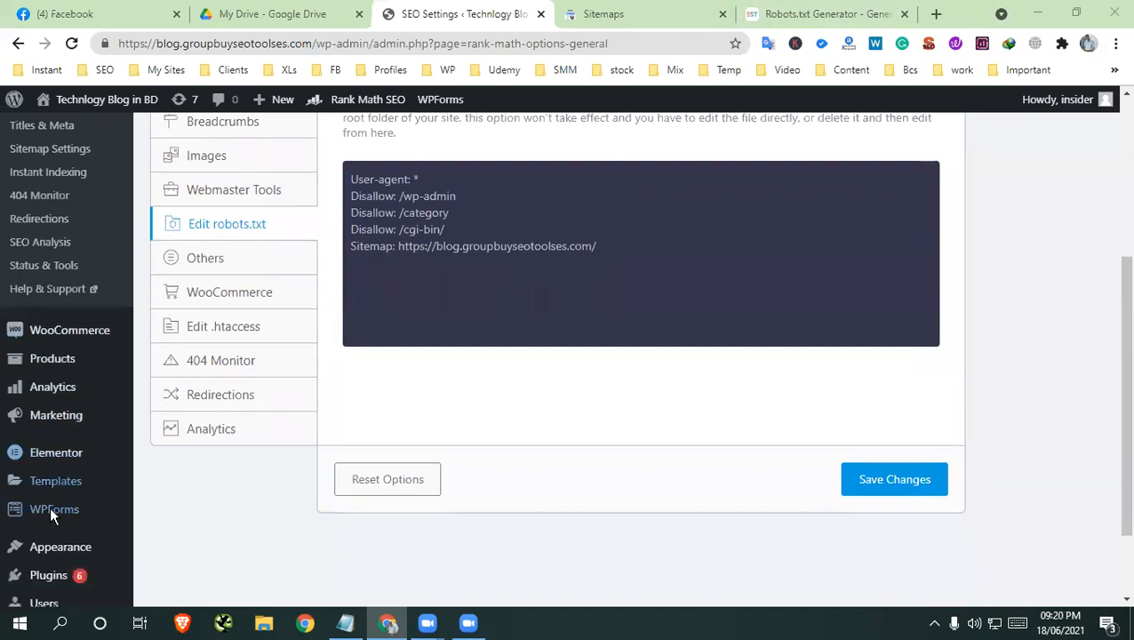
mouse_move(49, 559)
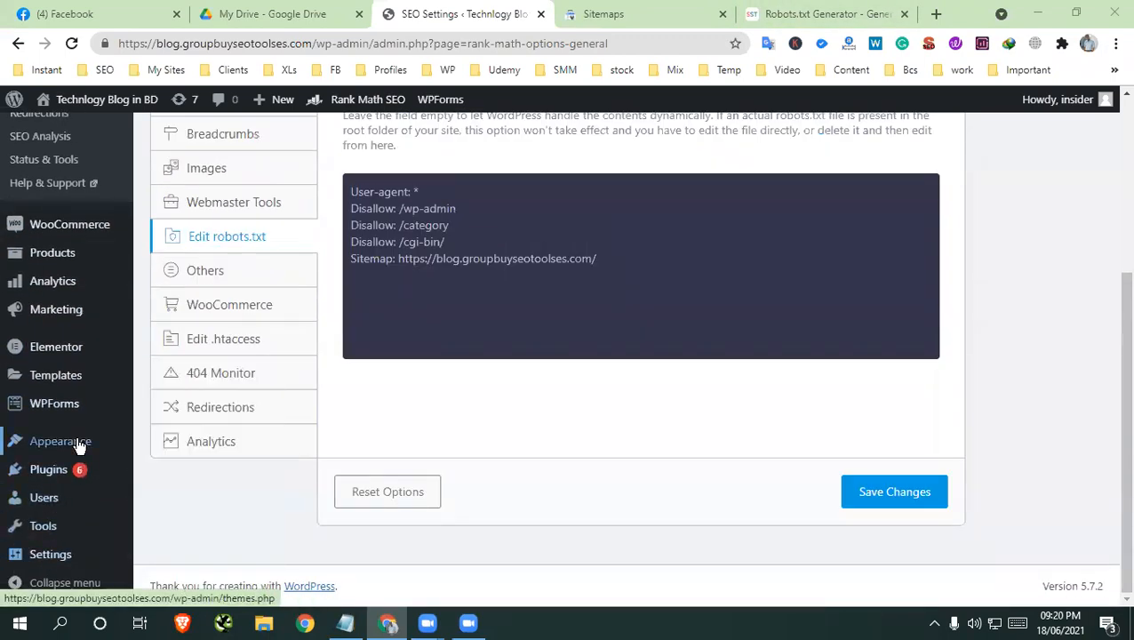
click(169, 430)
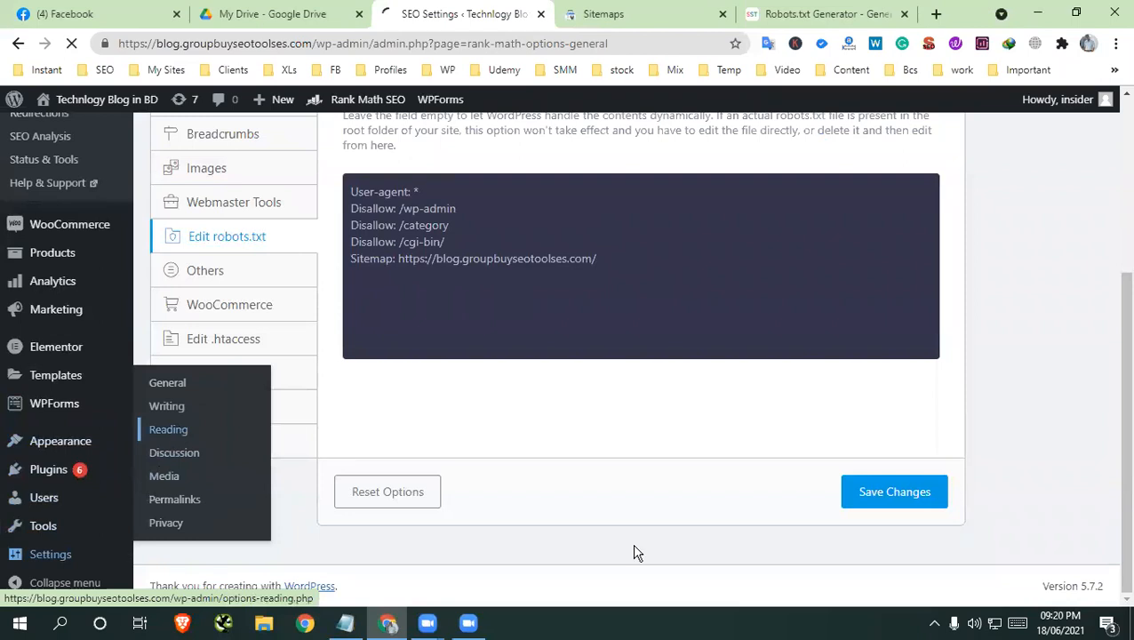
scroll(678, 437, up, 1)
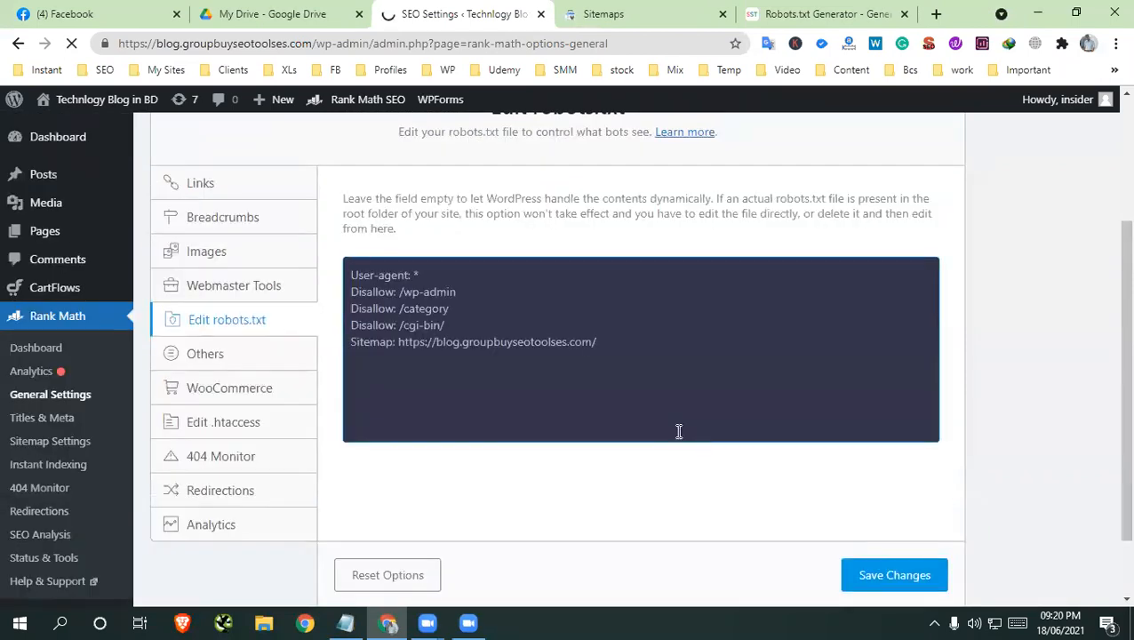
scroll(397, 357, down, 4)
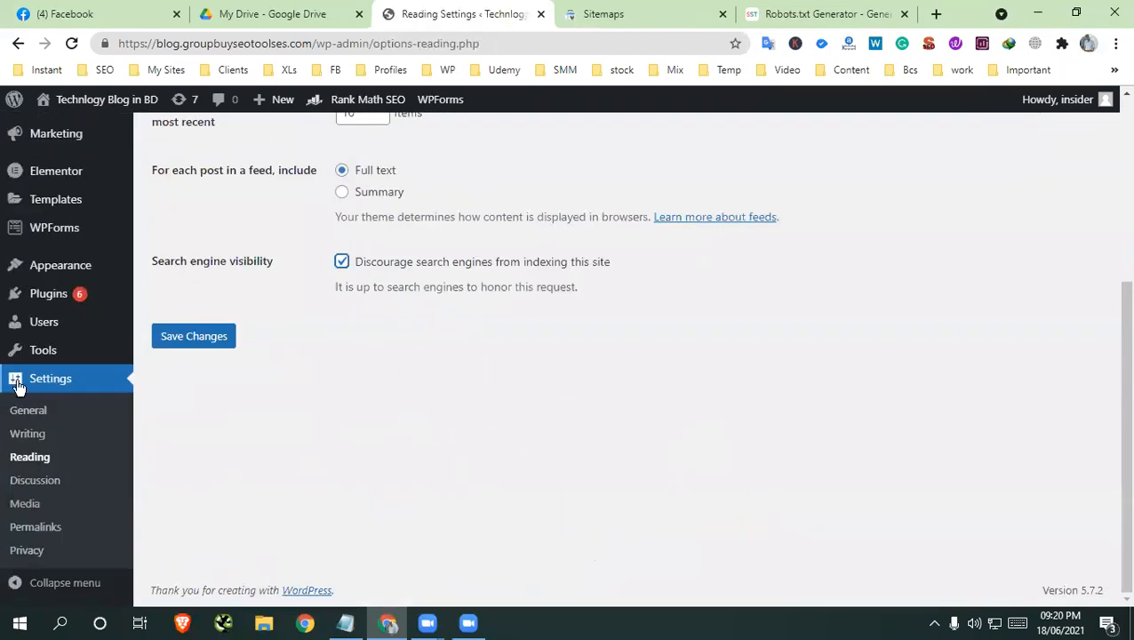
click(185, 338)
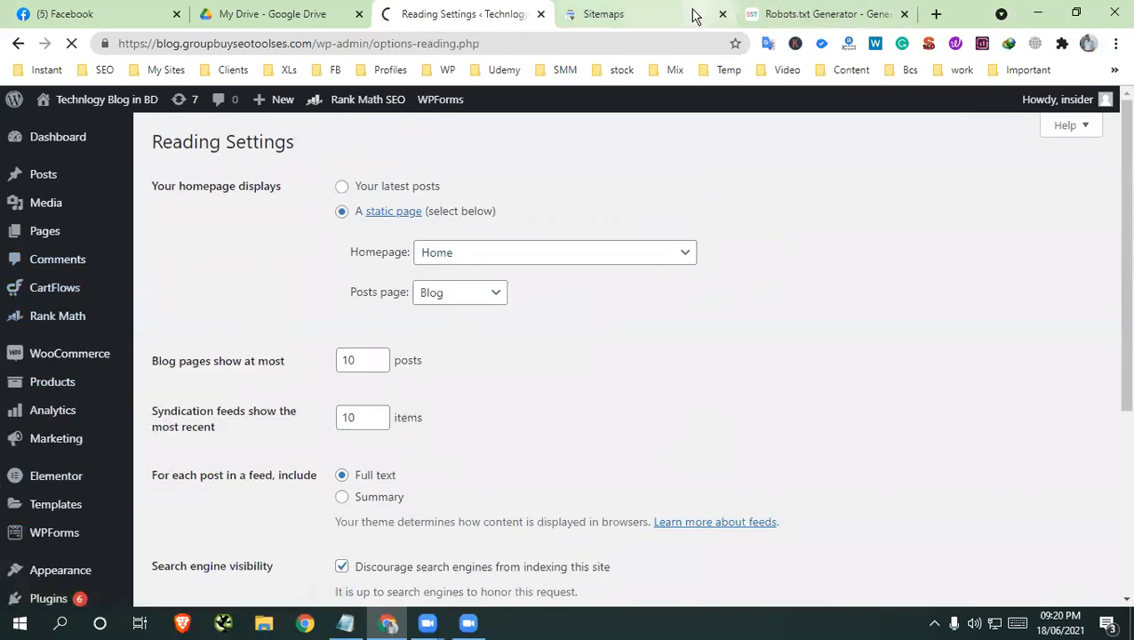
Go back to the course outline PDF in Google Drive and close the robots.txt generator page
scroll(645, 228, down, 5)
scroll(645, 228, up, 5)
click(619, 14)
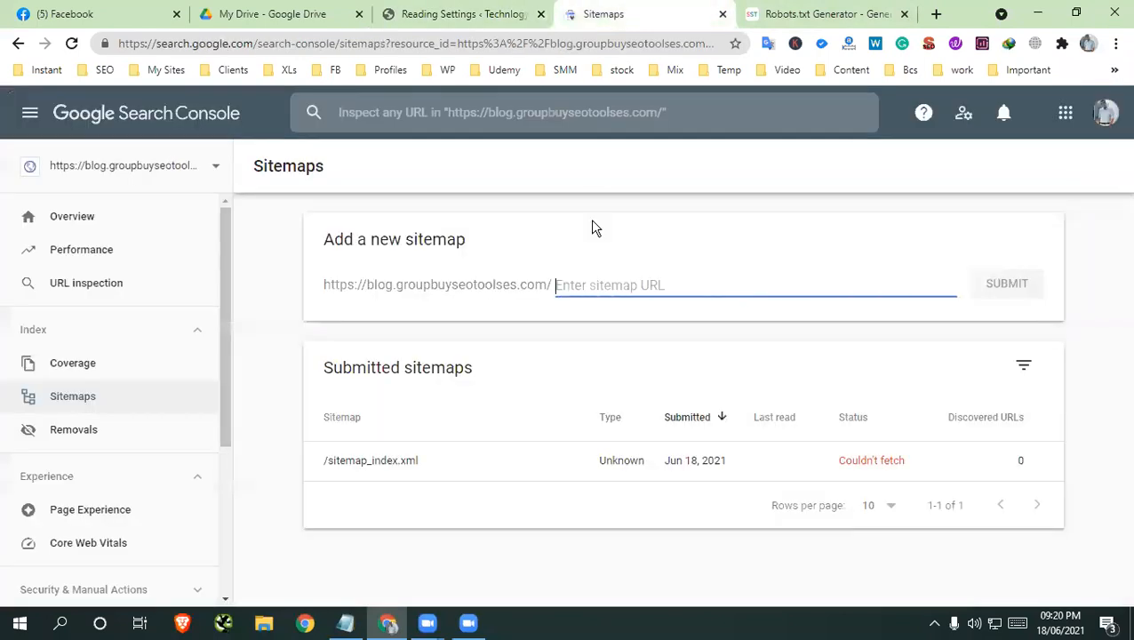
click(347, 14)
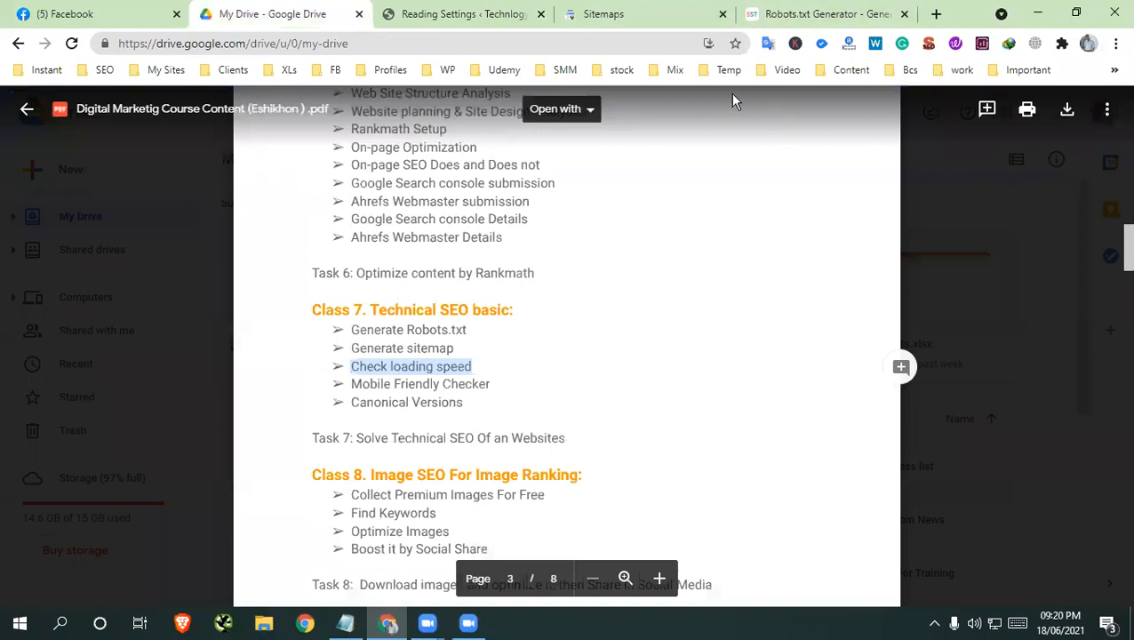
click(905, 14)
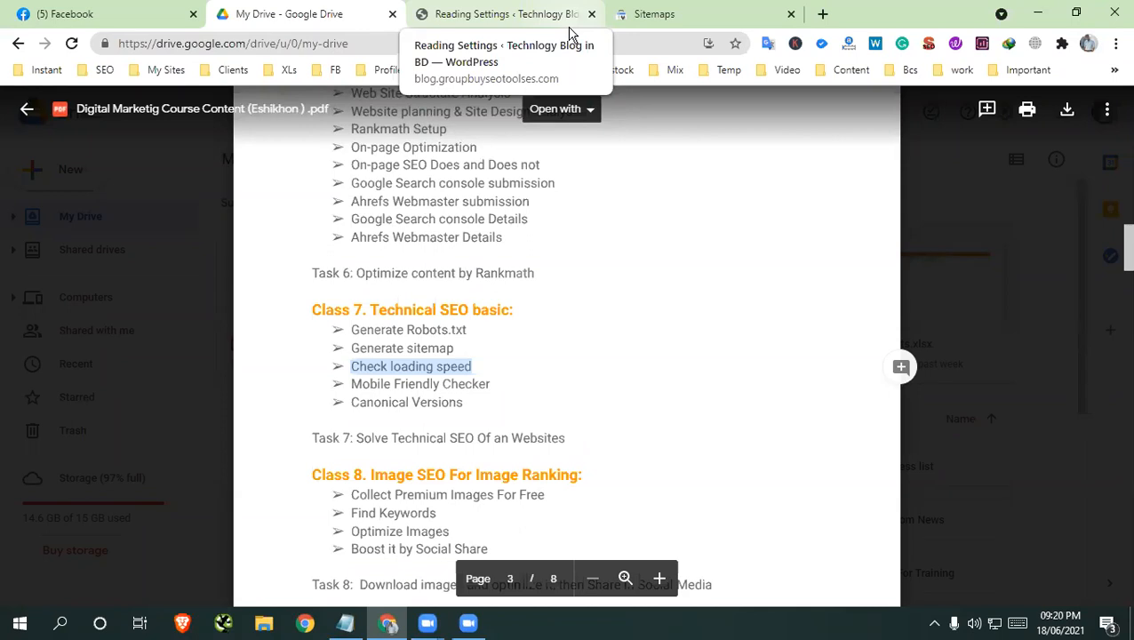
Open an incognito browser window and search Google for gtmetrix
click(1115, 43)
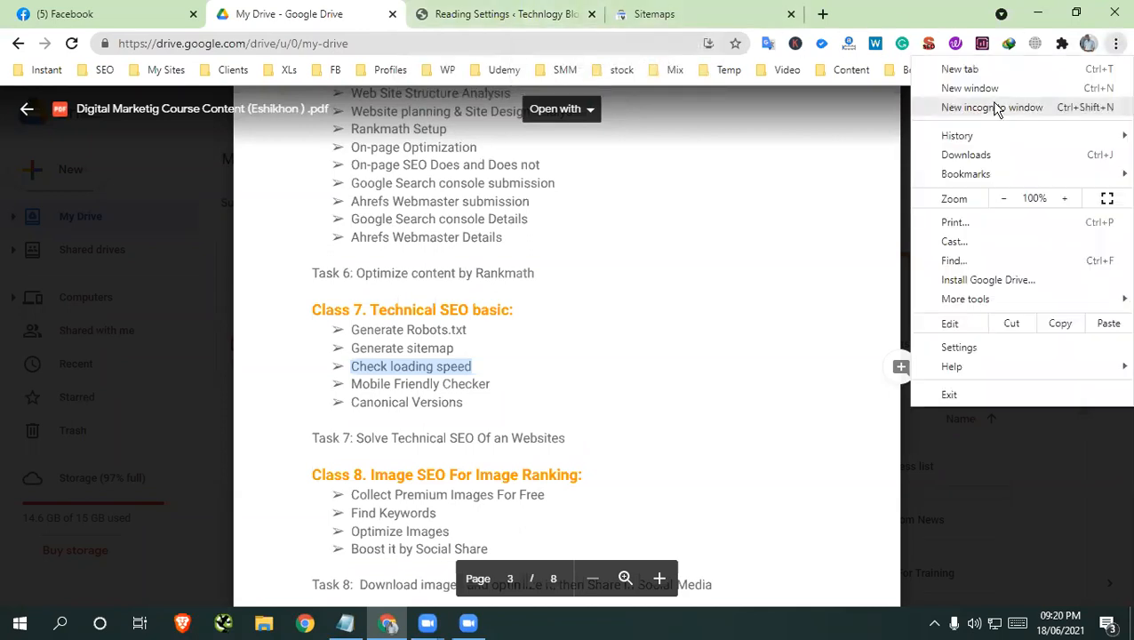
click(997, 108)
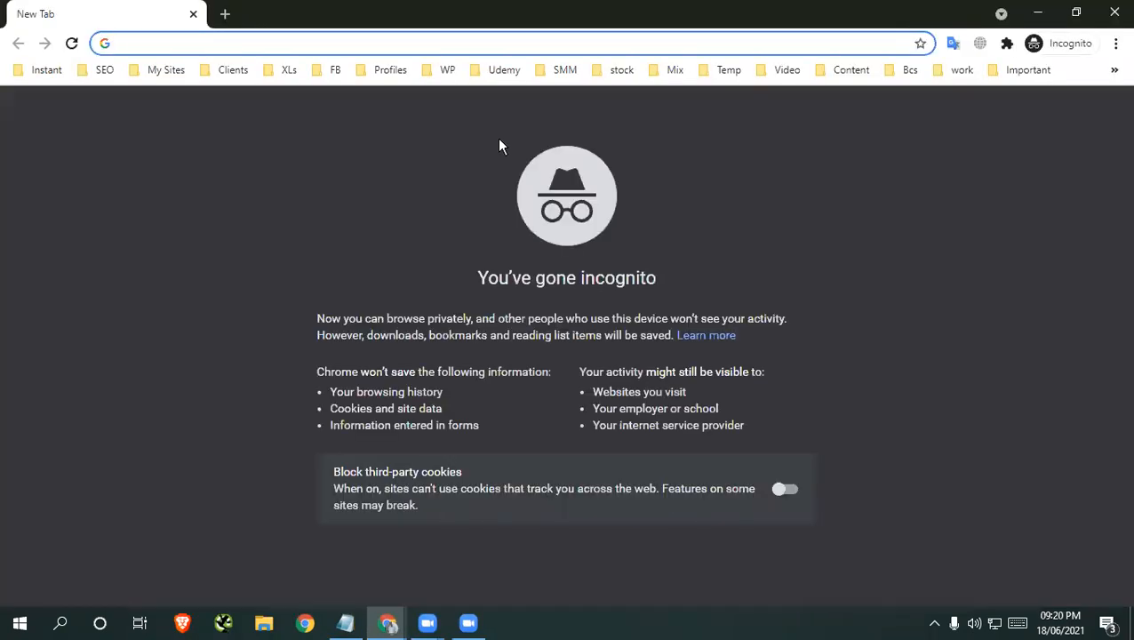
text(g)
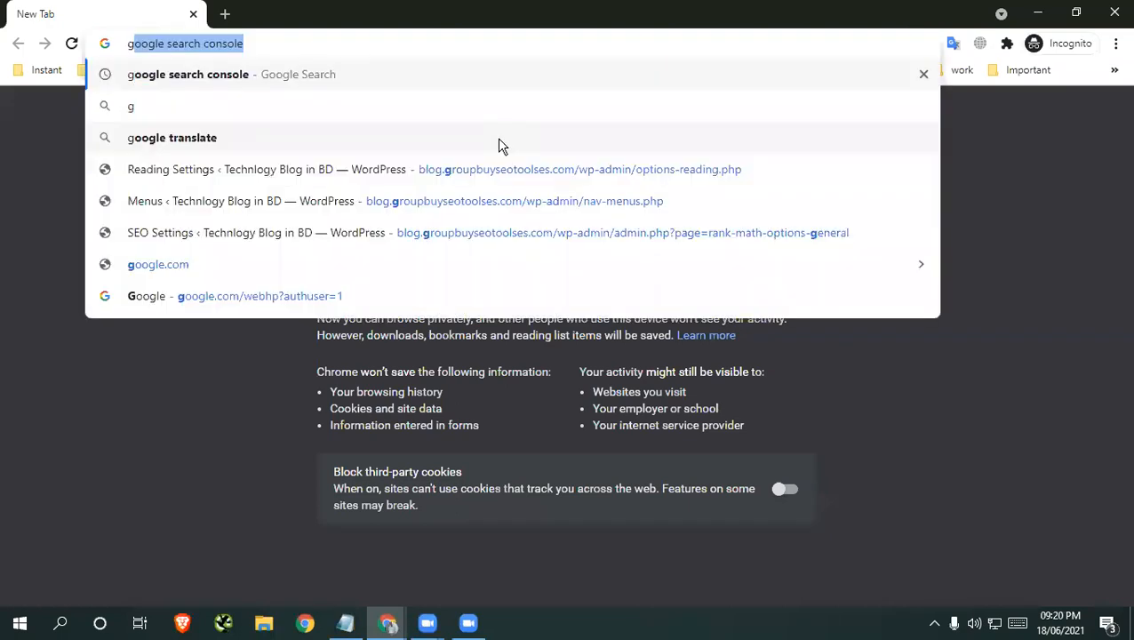
text(tmetrix)
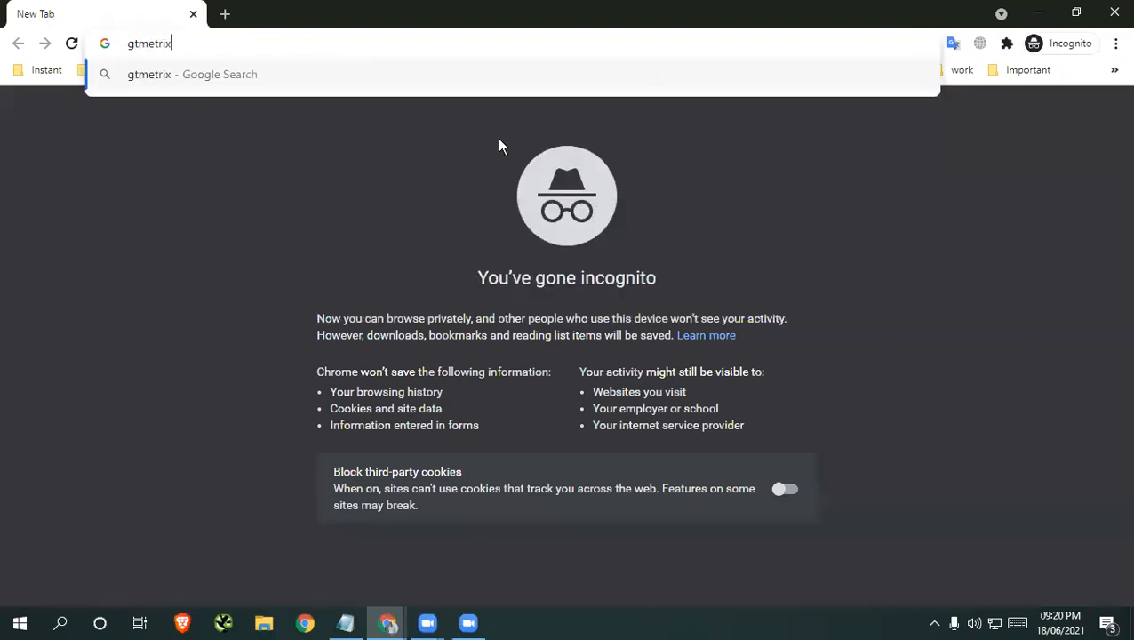
key(Return)
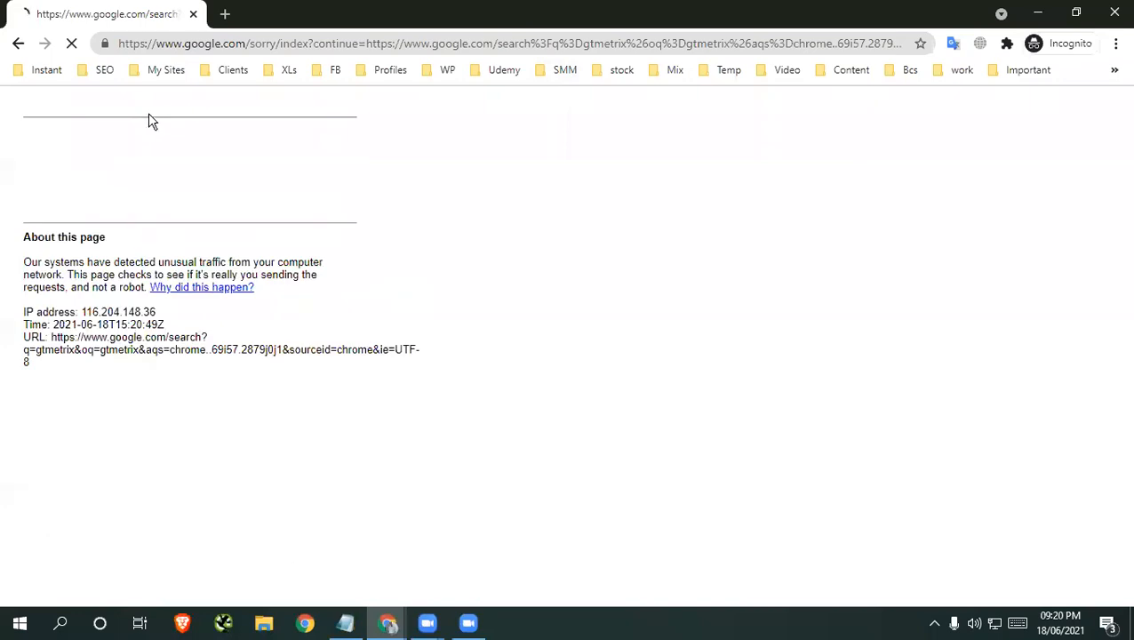
Replace the search page with a fresh tab and open gtmetrix.com directly
click(225, 14)
click(192, 14)
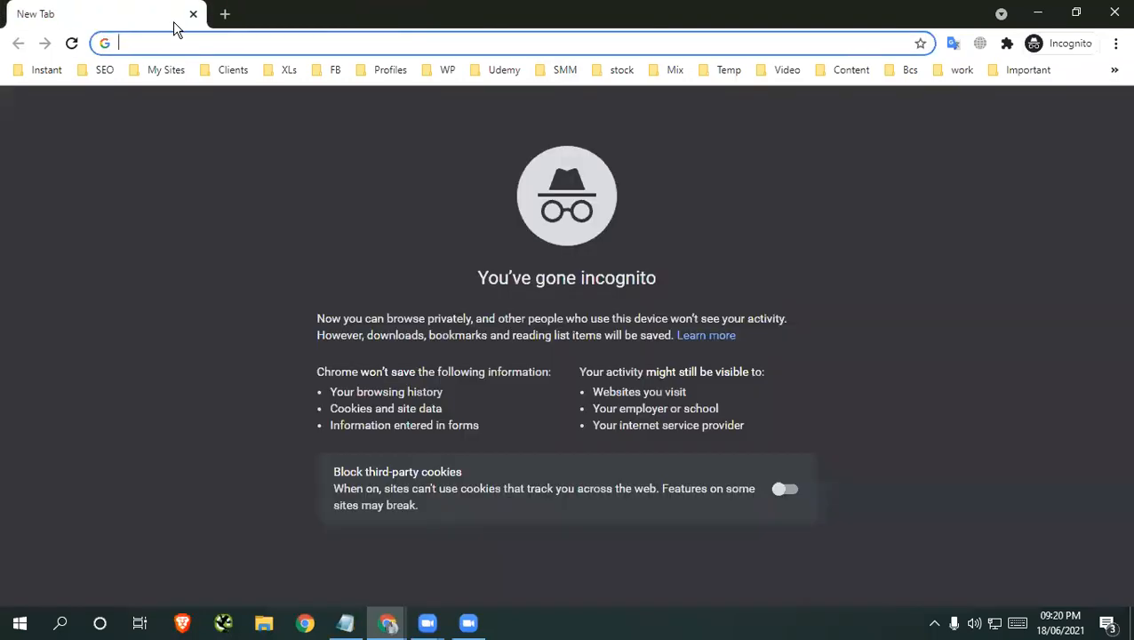
text(gt)
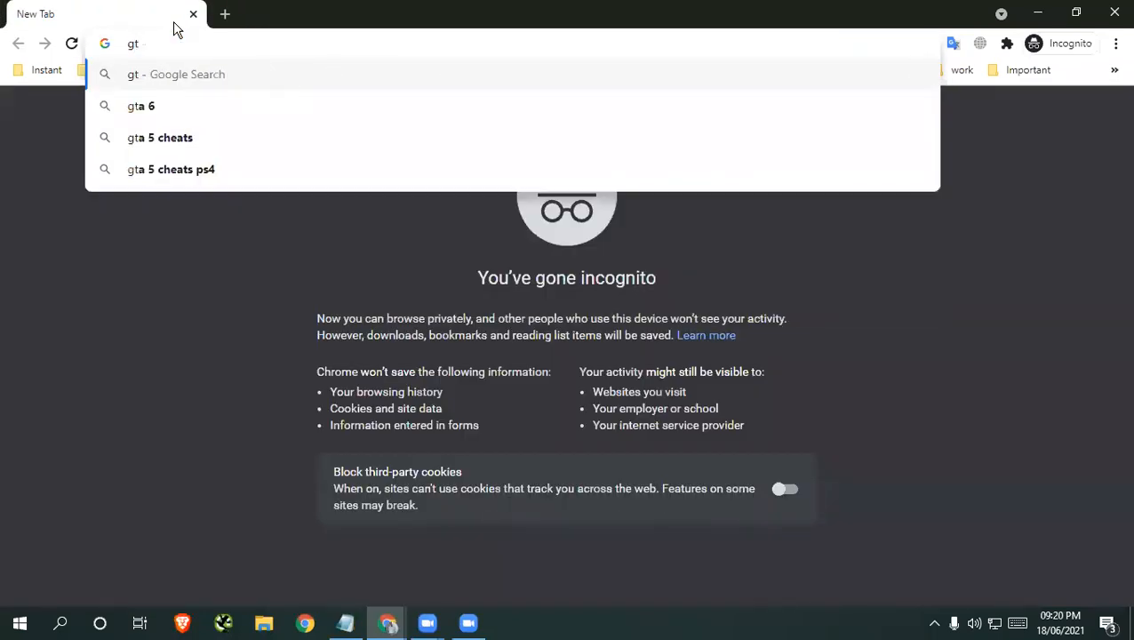
text(metrix.com)
key(Return)
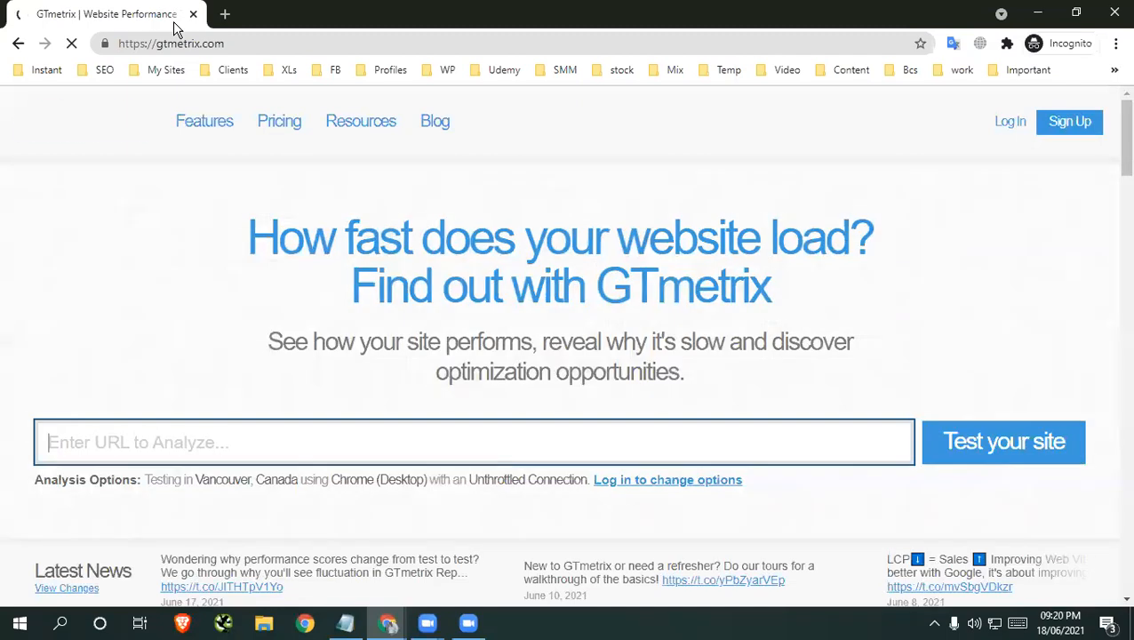
key(ctrl+v)
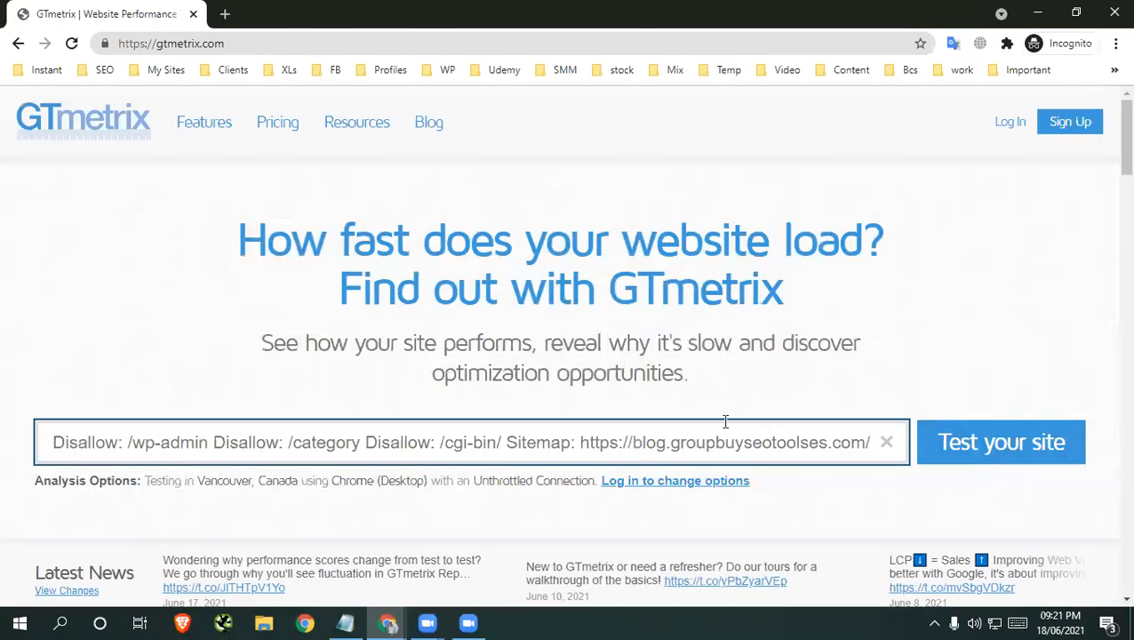
key(ctrl+a)
key(BackSpace)
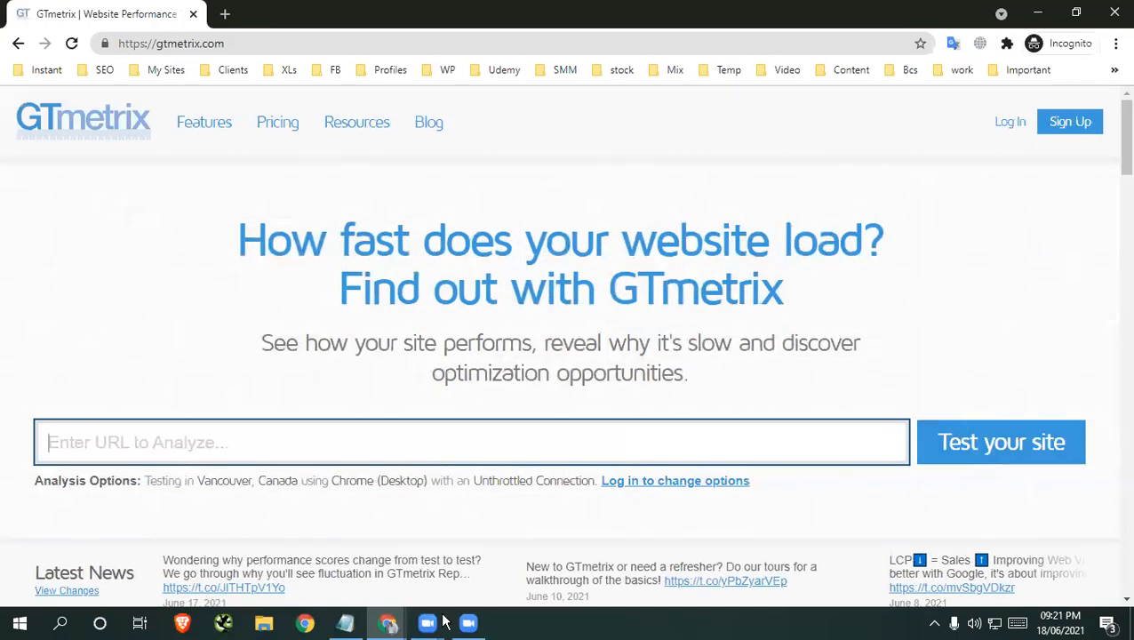
click(391, 626)
click(355, 574)
click(451, 15)
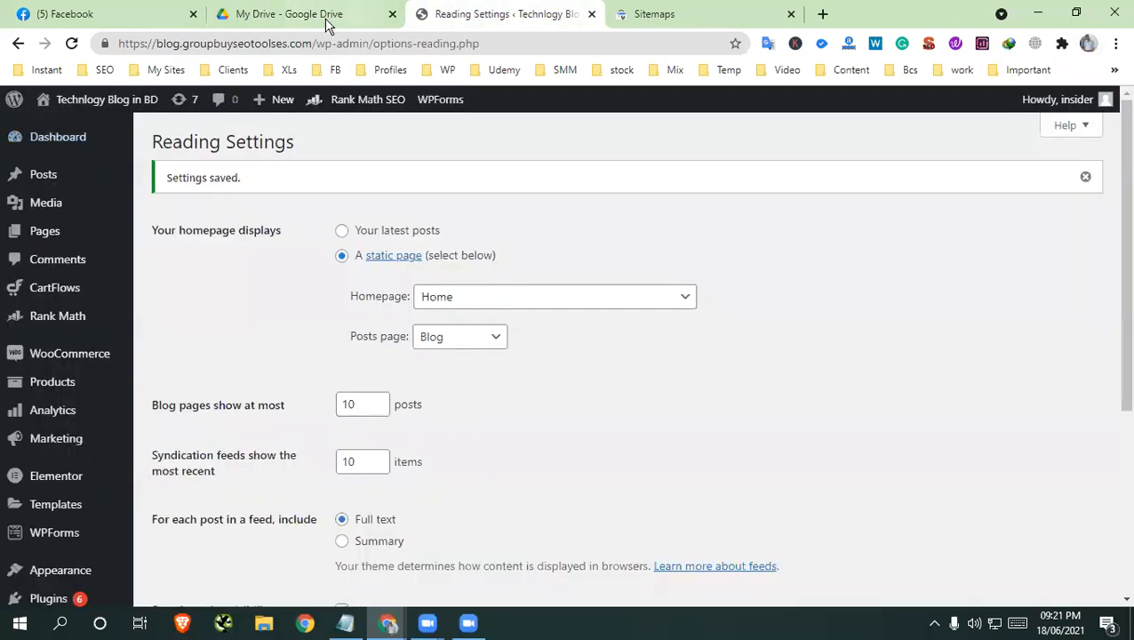
drag(316, 42, 122, 43)
right_click(174, 43)
click(215, 157)
mouse_move(388, 625)
click(464, 560)
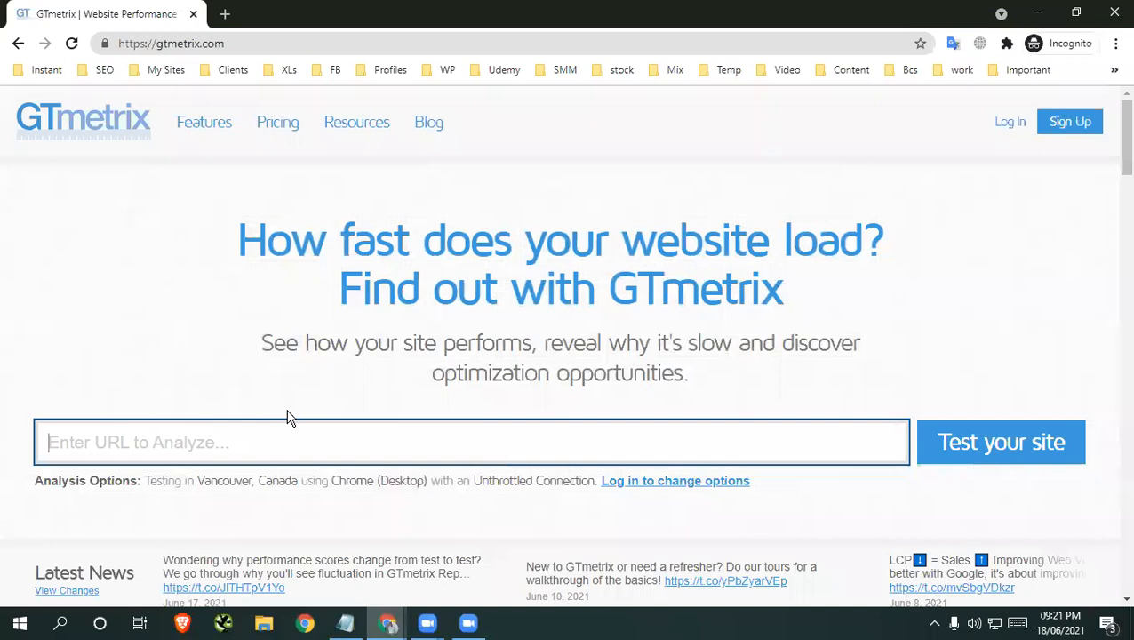
key(ctrl+v)
click(980, 450)
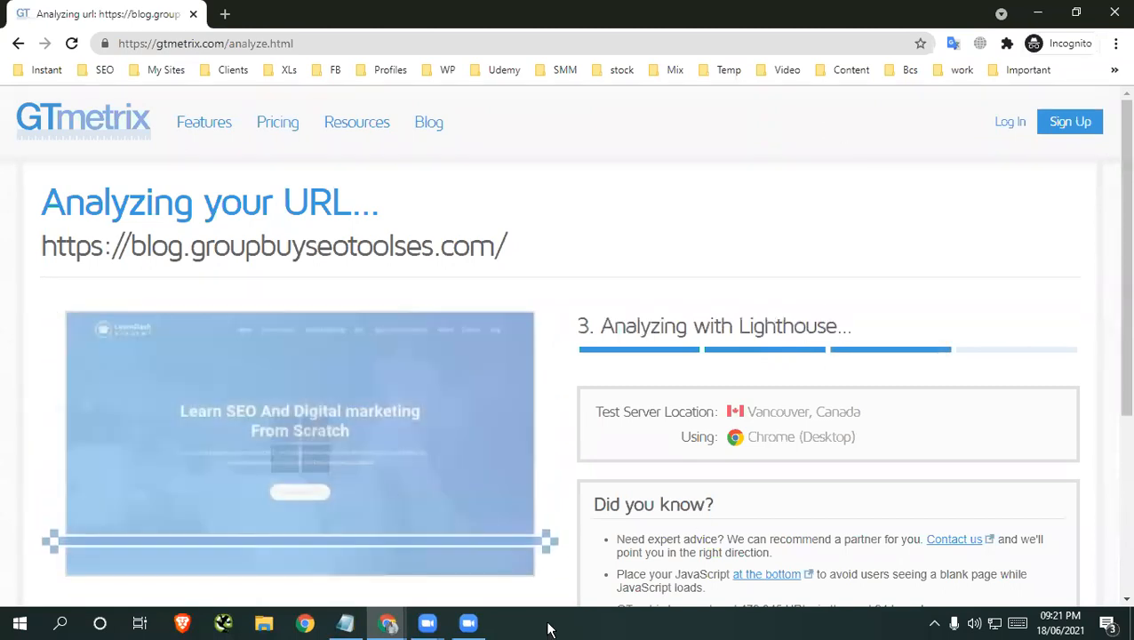
Switch back to the browser window showing the WordPress Reading settings
mouse_move(392, 625)
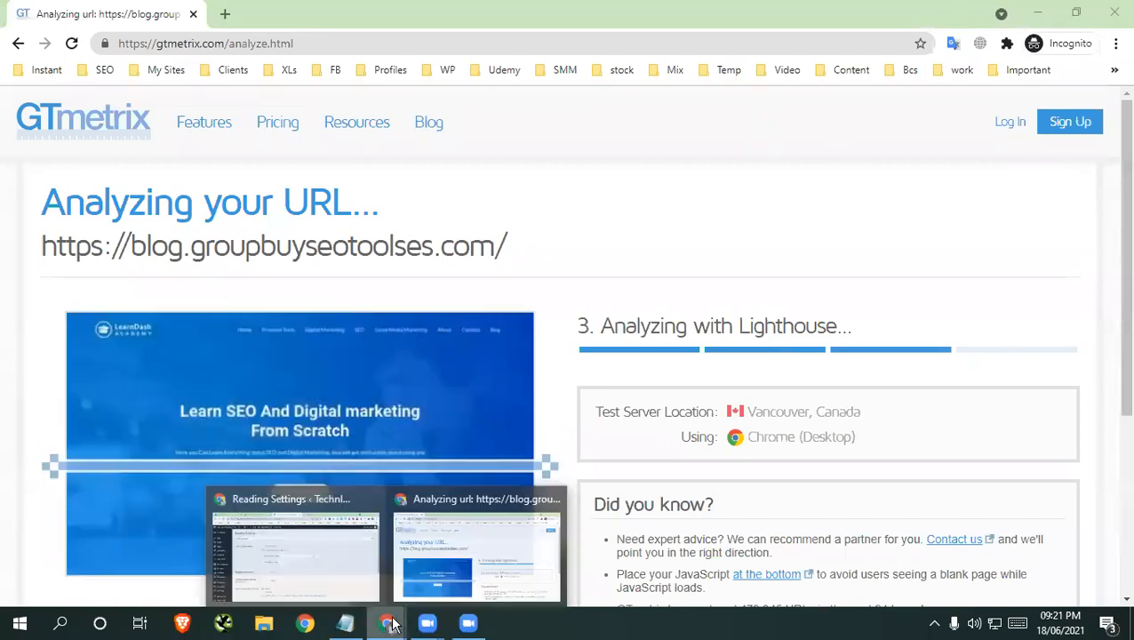
click(345, 518)
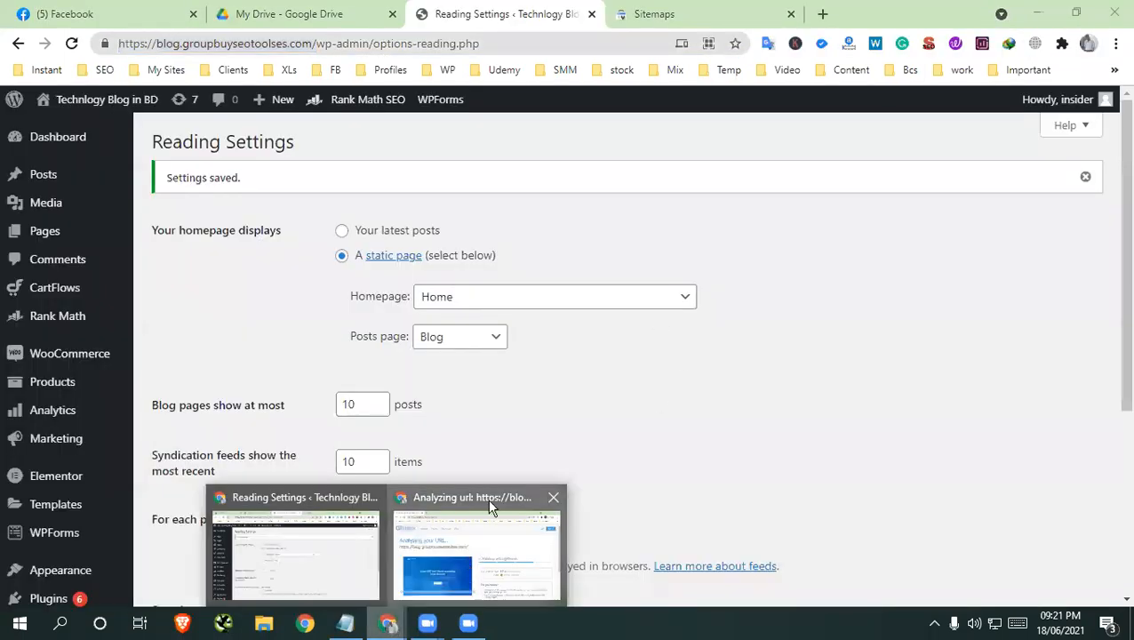
Switch to the GTmetrix window and examine the blog report's performance and structure scores and its speed visualization
click(489, 507)
scroll(756, 340, down, 3)
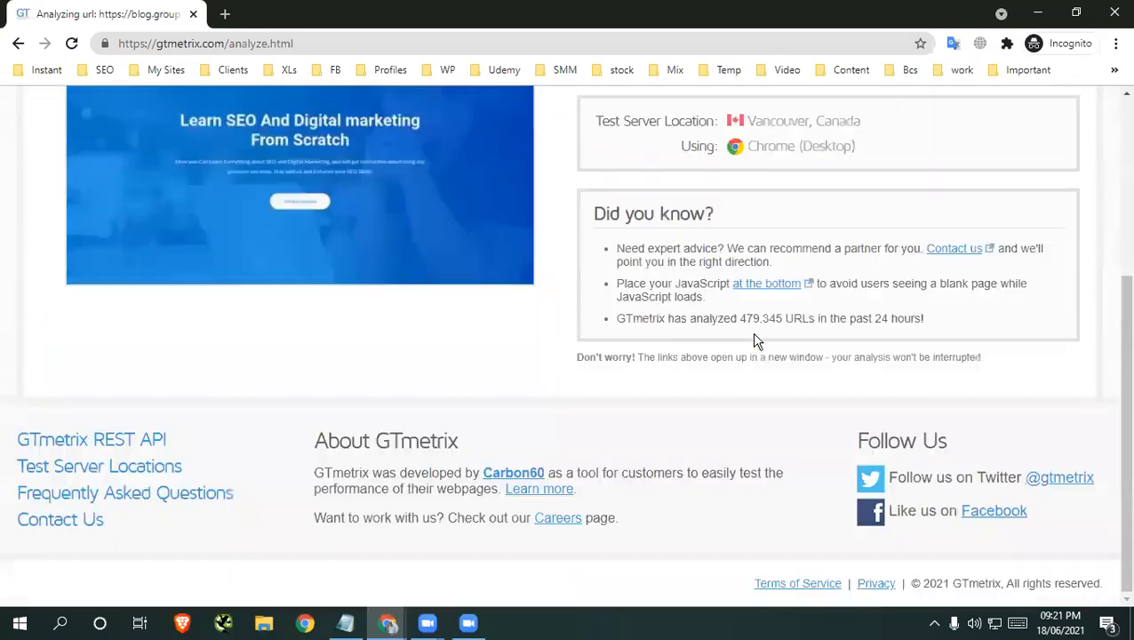
scroll(756, 341, up, 3)
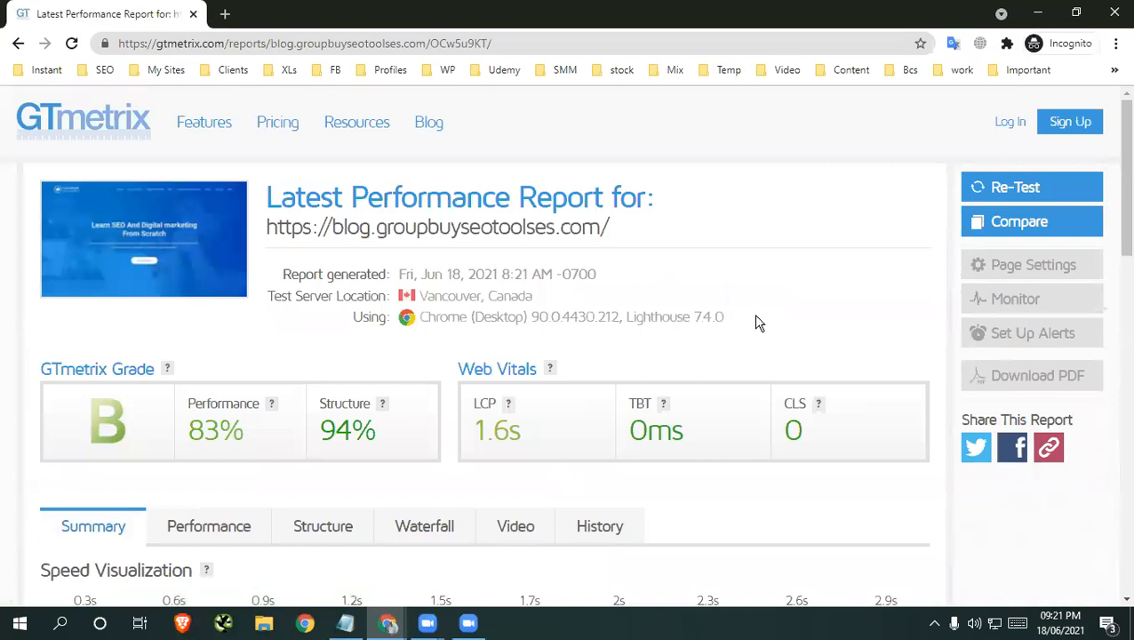
scroll(757, 321, down, 3)
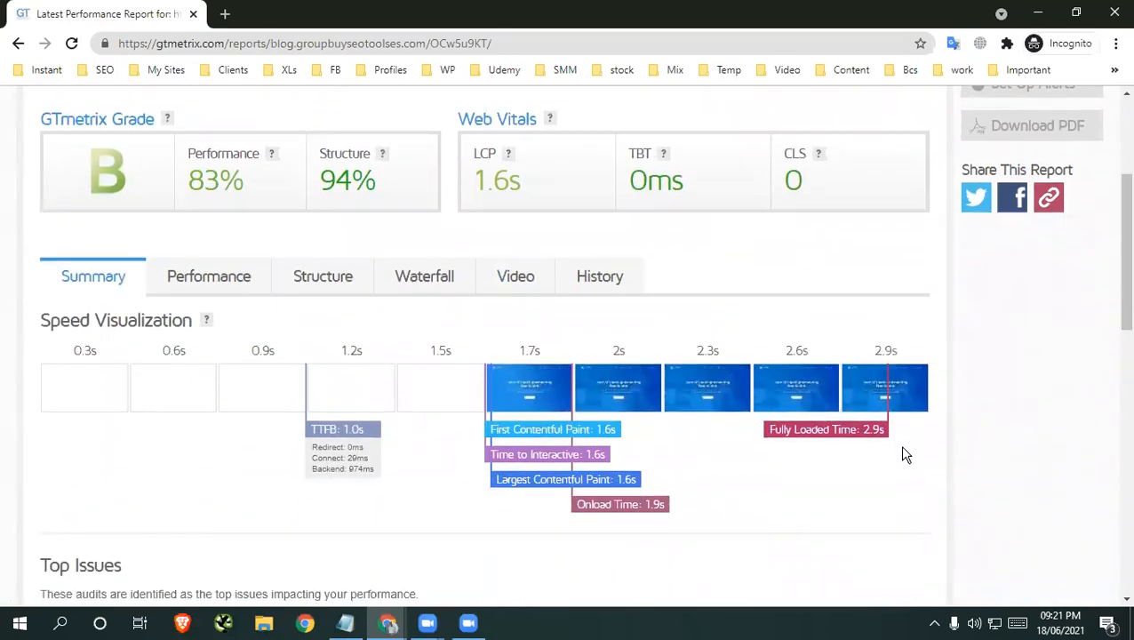
scroll(903, 454, up, 1)
drag(247, 281, 184, 268)
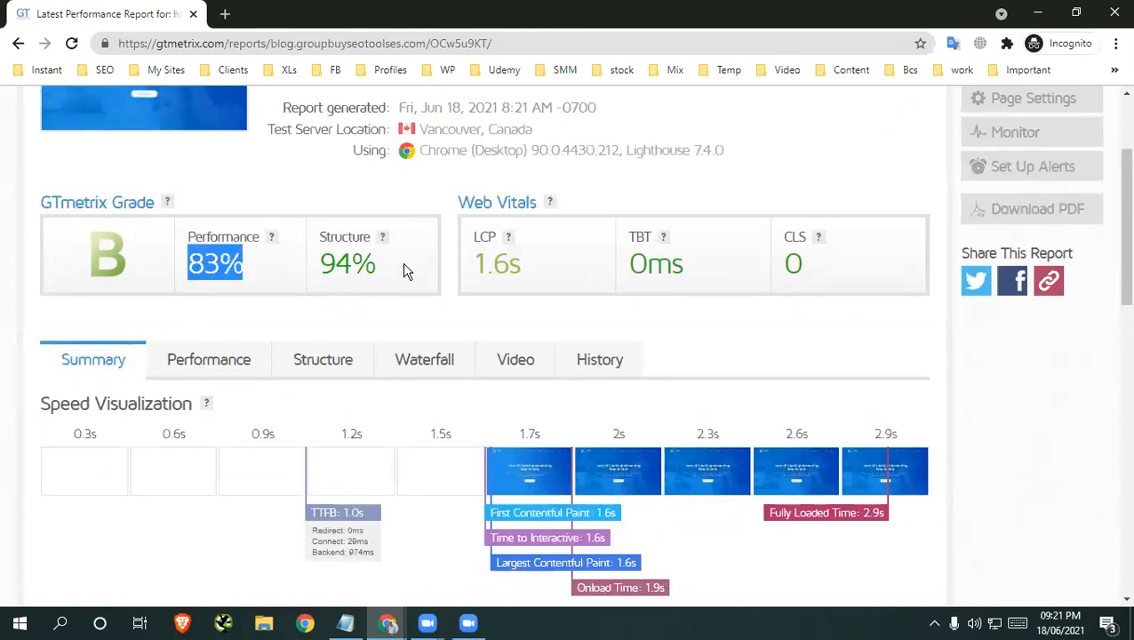
drag(406, 270, 340, 257)
scroll(481, 307, up, 2)
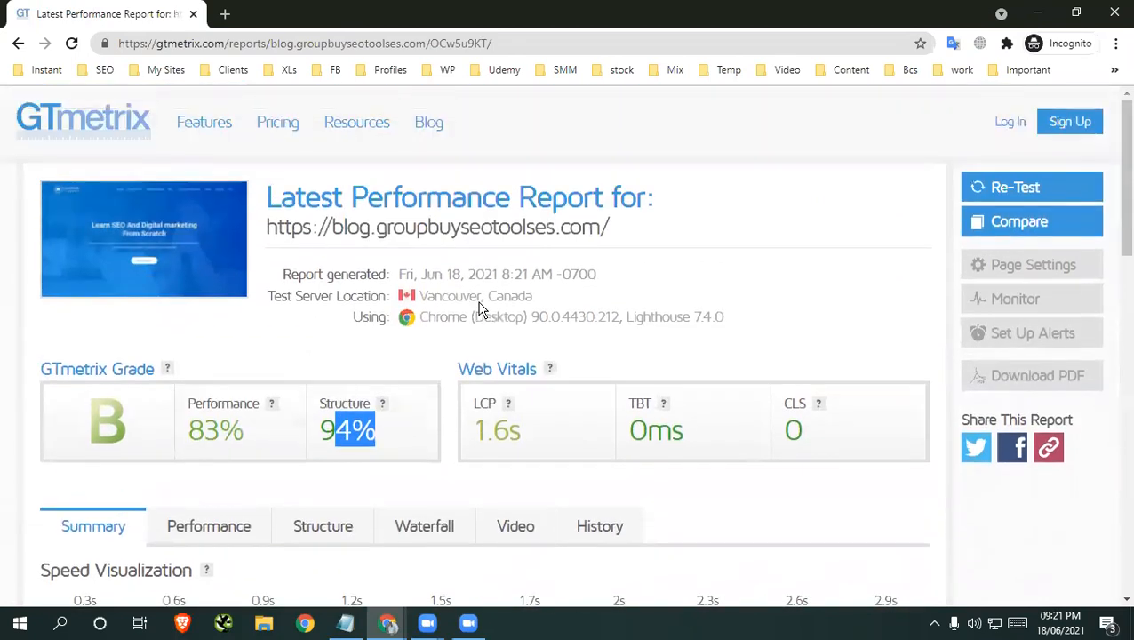
Review the top issues in the blog's GTmetrix report and close the GTmetrix window
scroll(696, 296, down, 10)
scroll(696, 296, up, 5)
scroll(696, 296, down, 2)
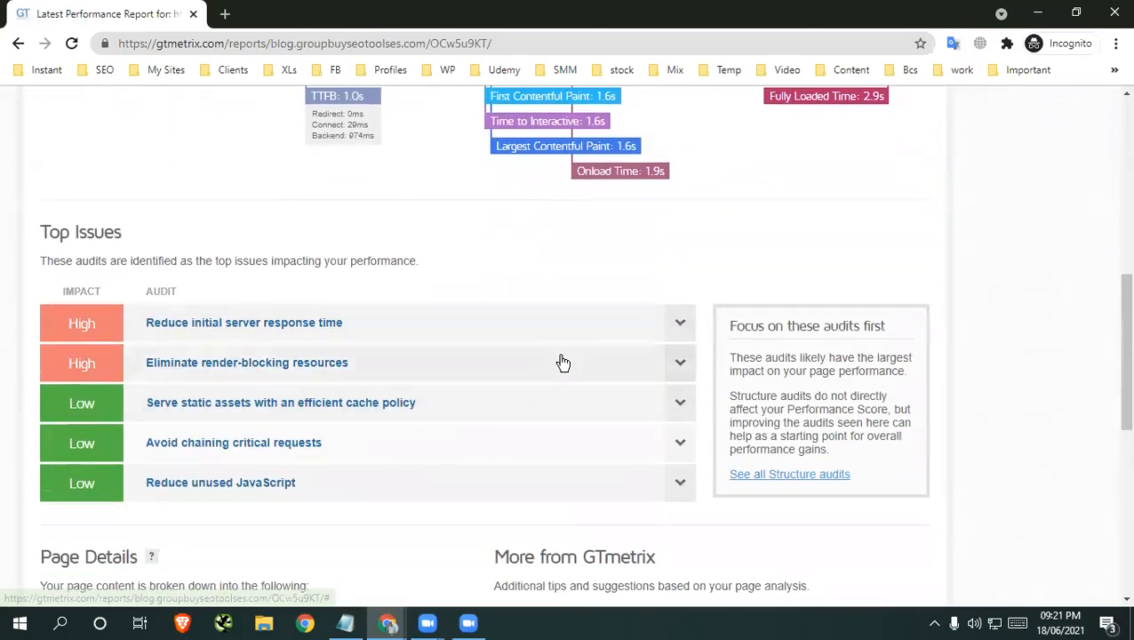
scroll(544, 362, up, 4)
scroll(650, 296, up, 3)
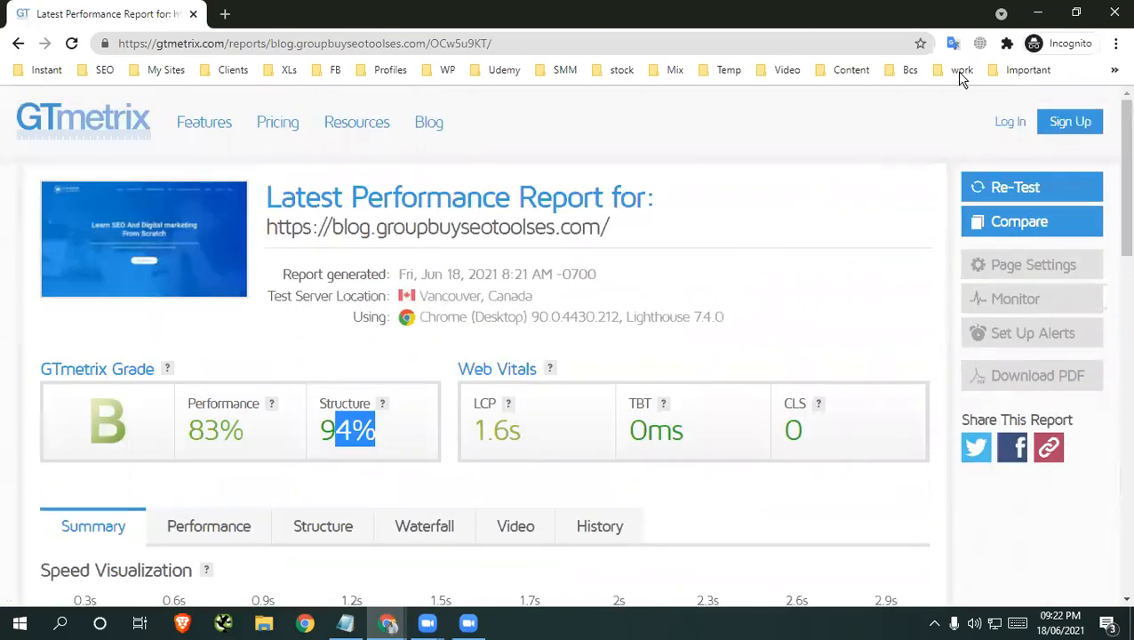
click(1115, 11)
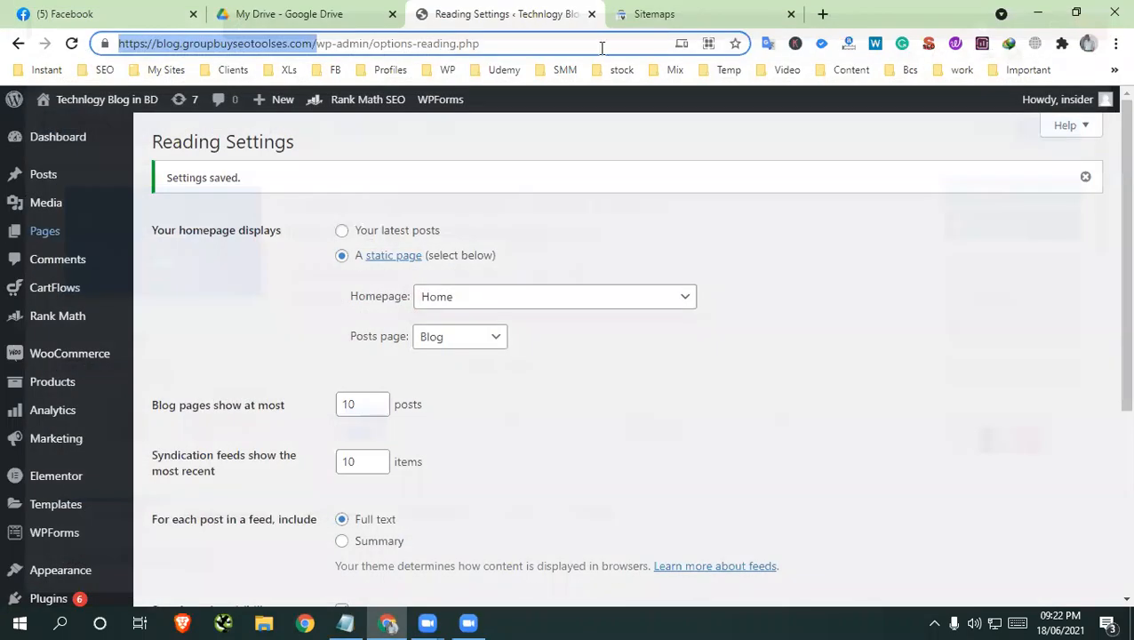
Search Google for "wp rocket" in a new tab
click(806, 15)
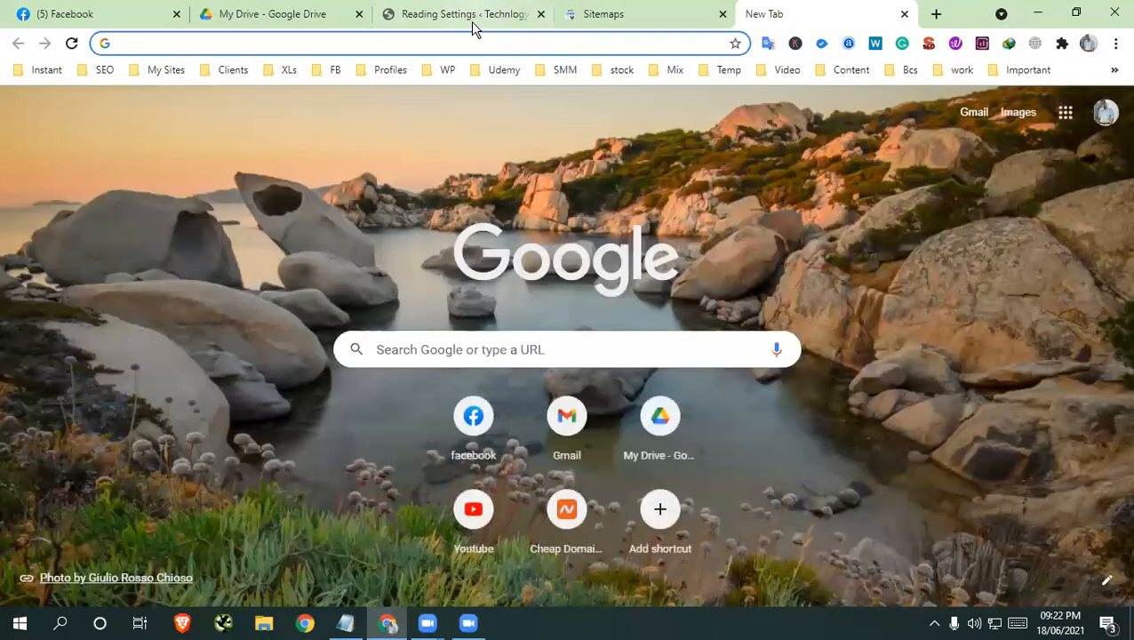
click(471, 16)
scroll(1017, 273, down, 4)
scroll(1018, 273, up, 4)
click(868, 15)
text(w)
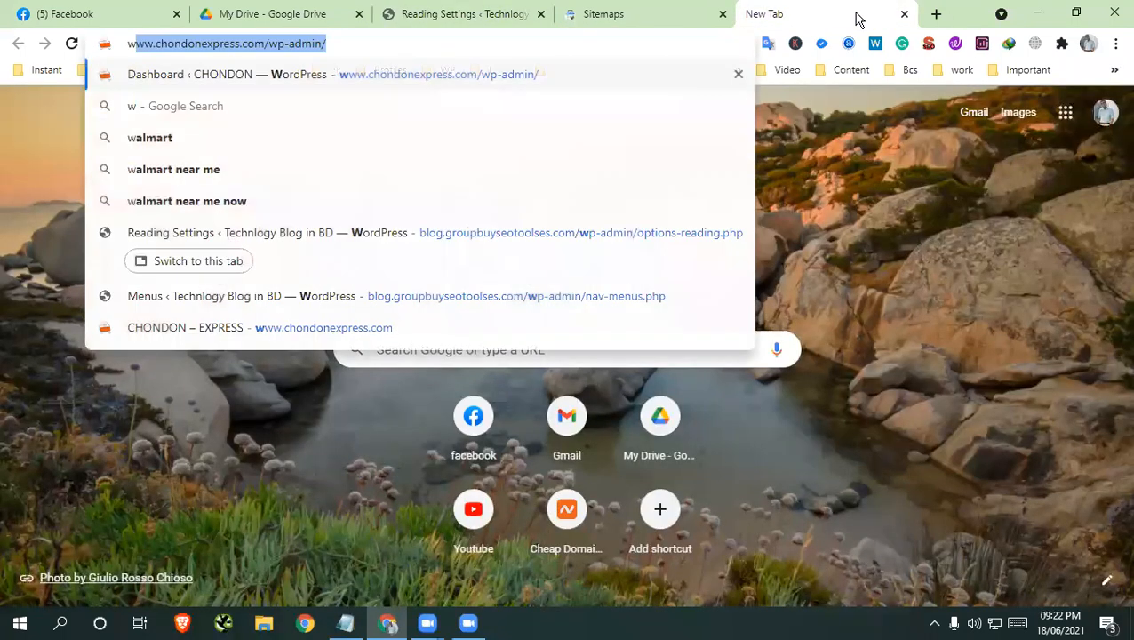
text(p roc)
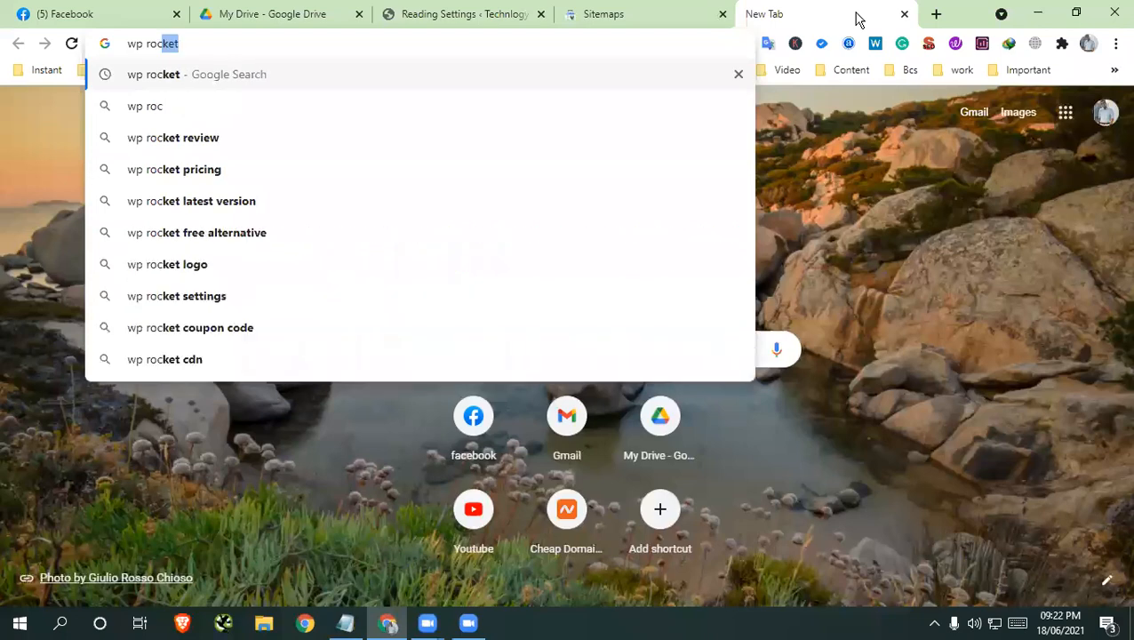
text(ket)
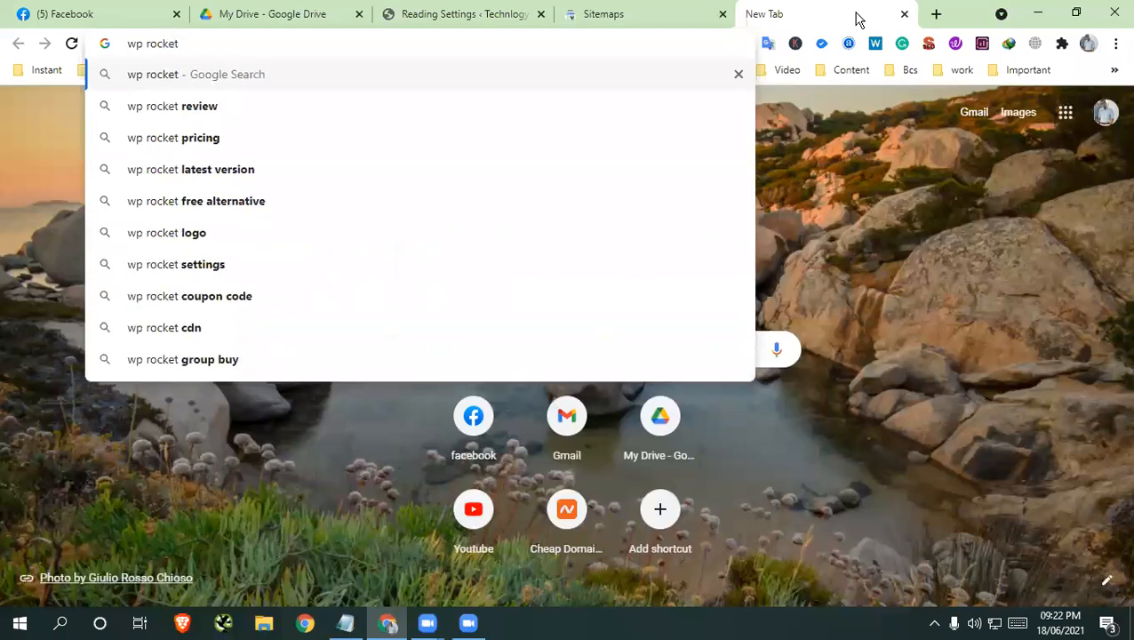
key(Return)
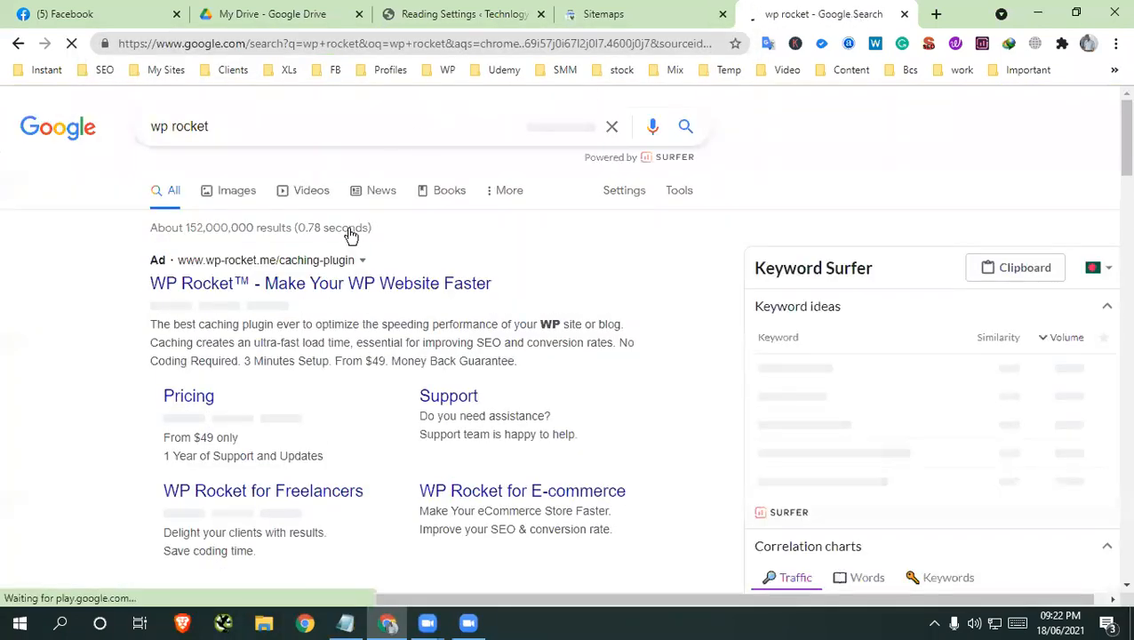
Open the WP Rocket website, wp-rocket.me, from the search results
scroll(252, 357, down, 2)
scroll(252, 358, down, 2)
click(248, 371)
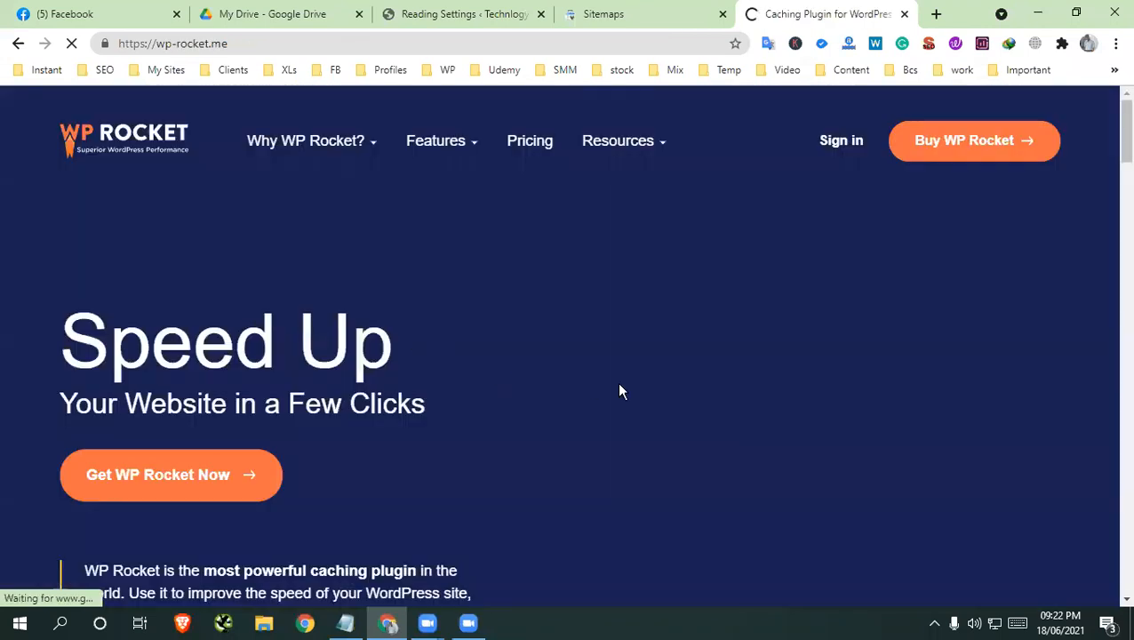
Look through the WP Rocket home page's description of the caching plugin and close its tab
scroll(604, 387, down, 5)
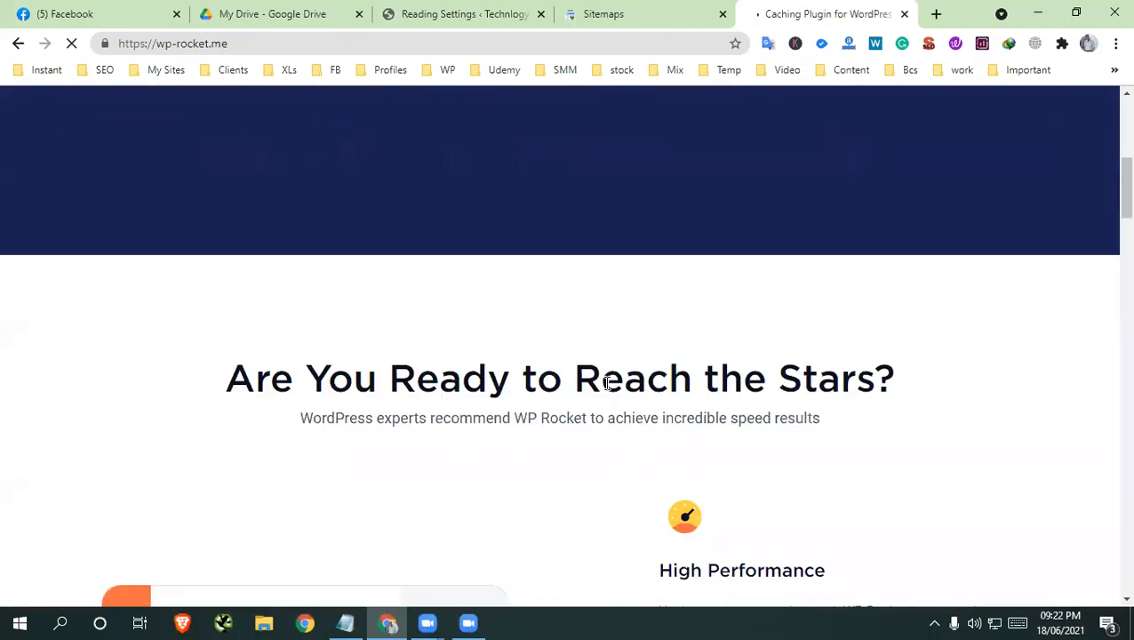
scroll(607, 383, down, 2)
scroll(608, 391, down, 10)
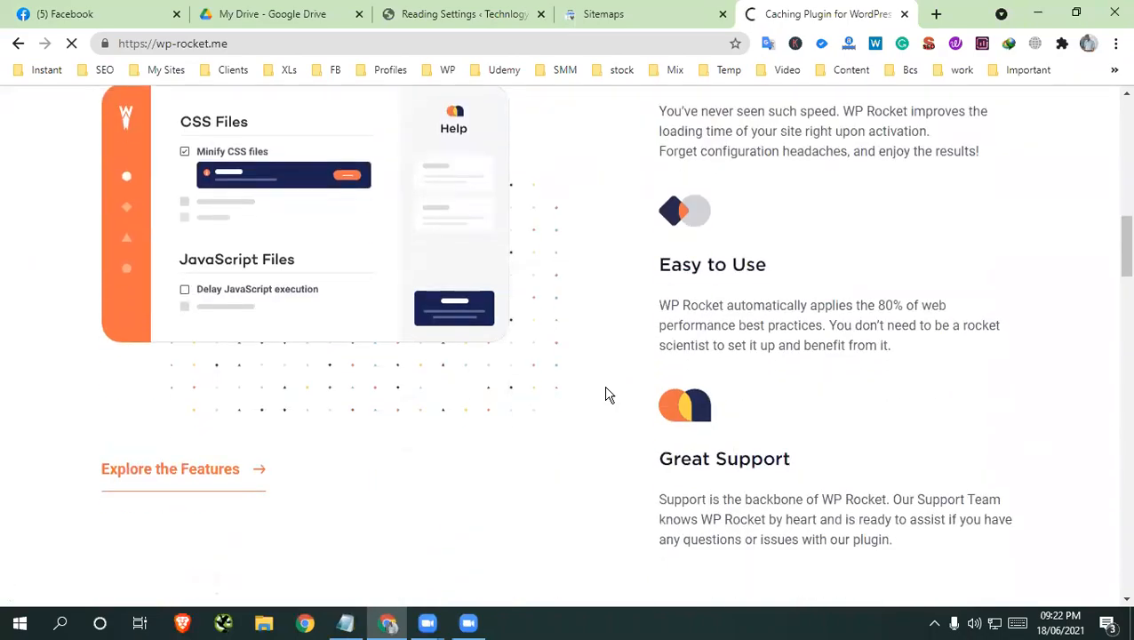
scroll(637, 363, down, 15)
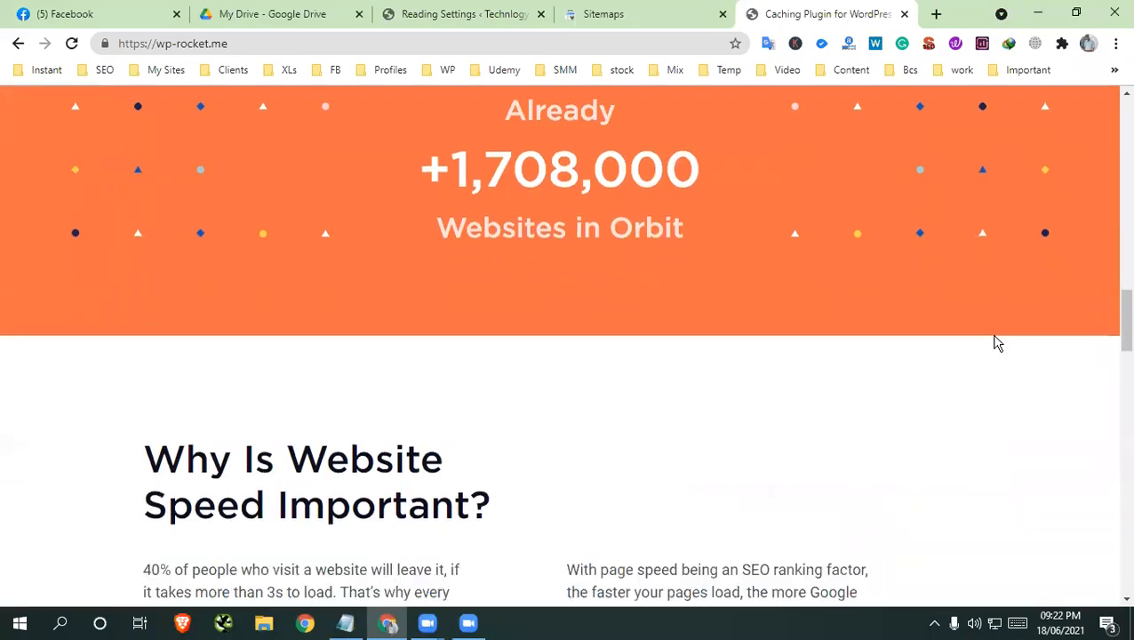
scroll(554, 367, down, 15)
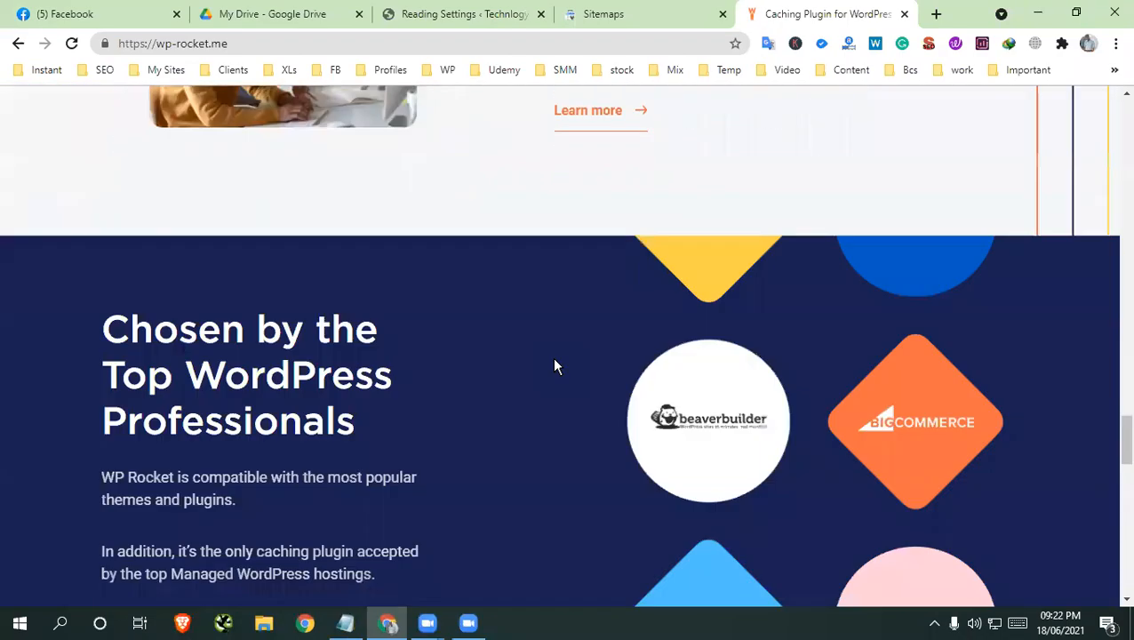
scroll(555, 368, down, 12)
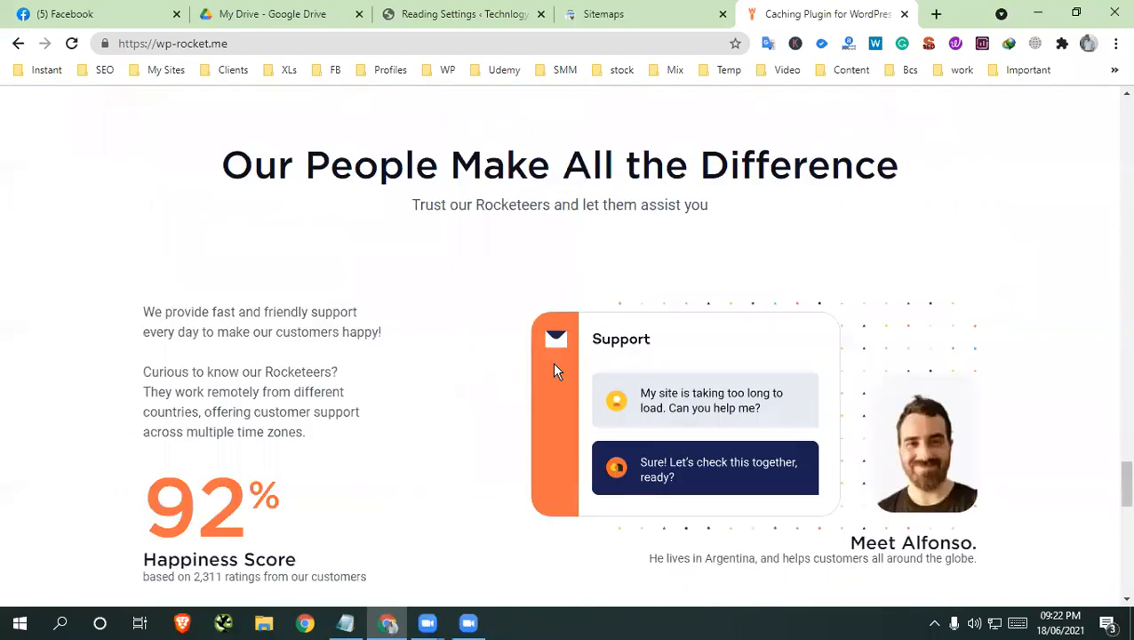
click(904, 15)
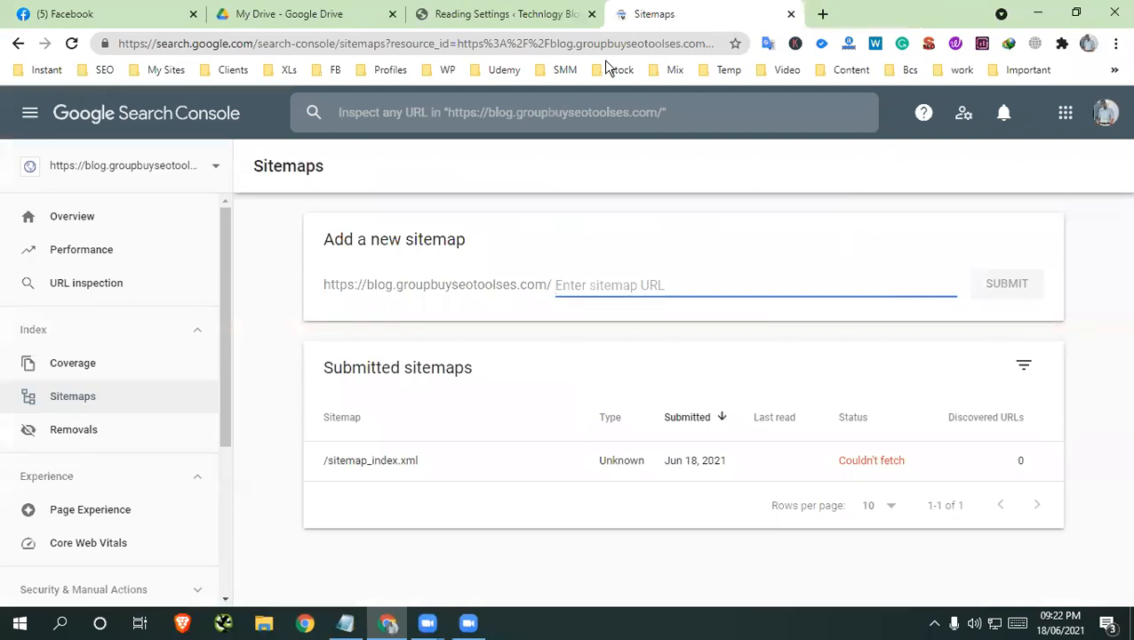
Return to the WordPress Reading Settings page and look over its options
click(474, 14)
scroll(635, 508, down, 3)
scroll(636, 508, up, 3)
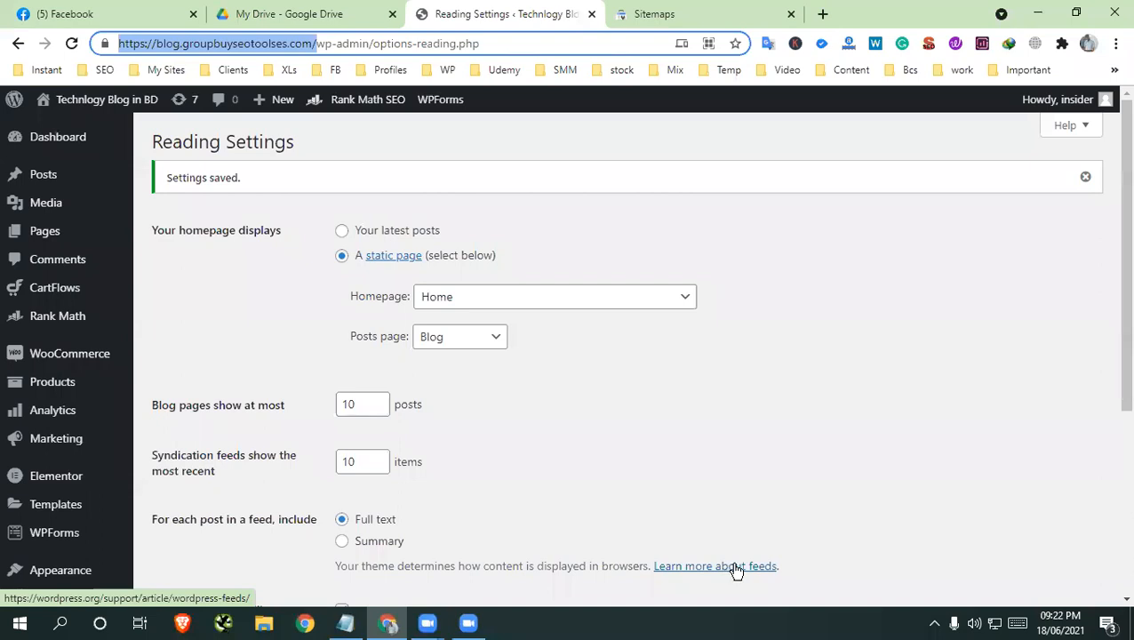
scroll(1116, 347, down, 3)
scroll(1118, 356, up, 3)
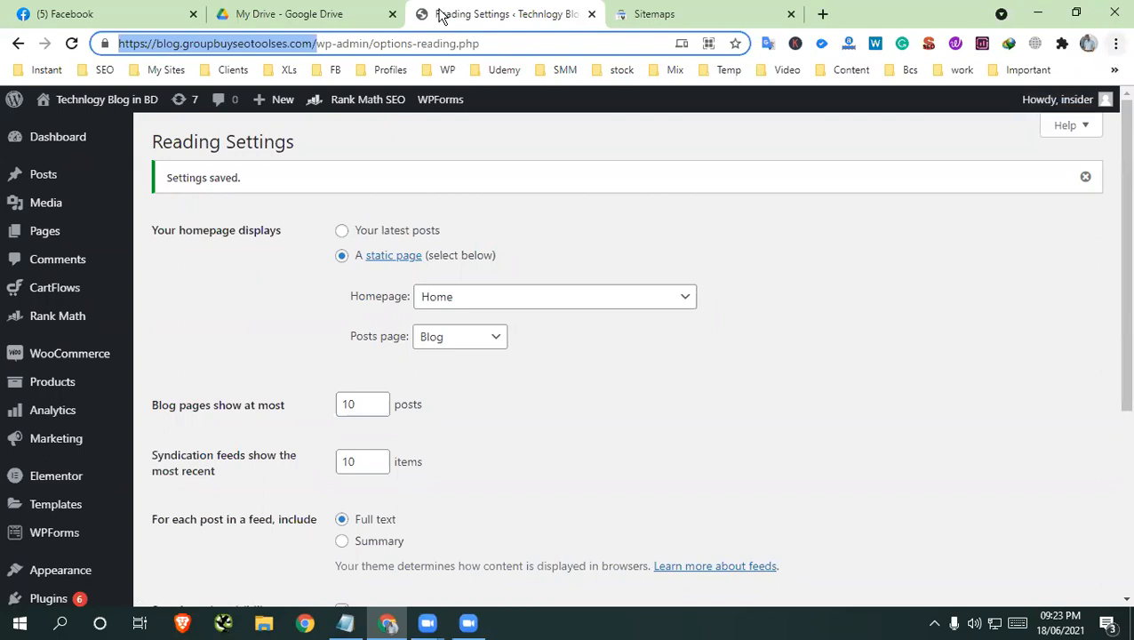
Open amazon.com in a new browser tab
click(696, 14)
click(824, 13)
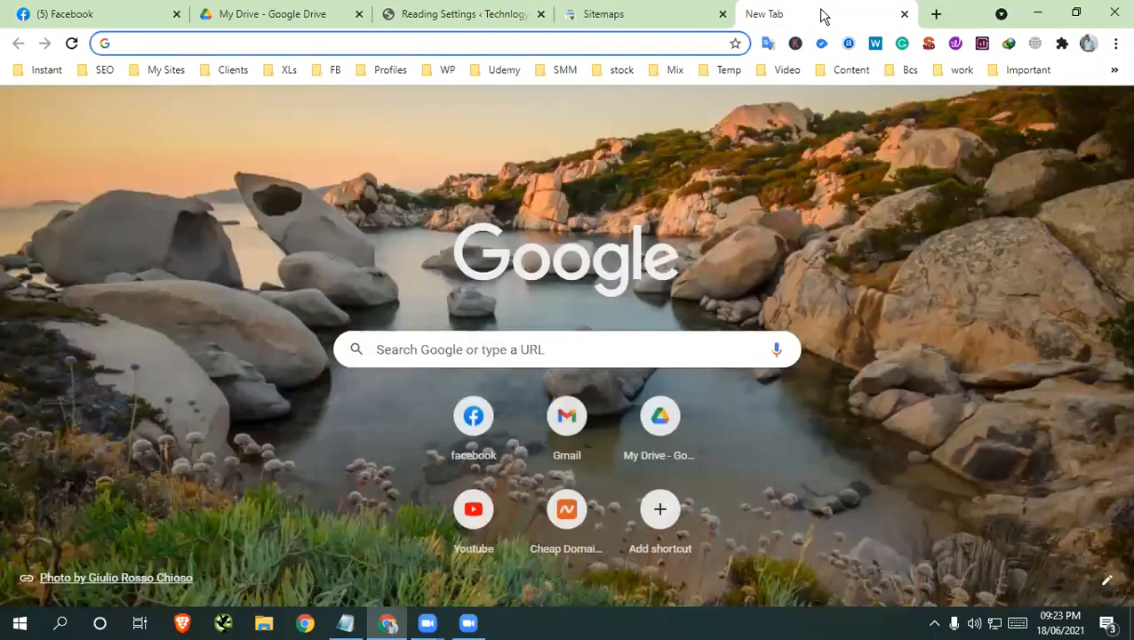
text(amazon)
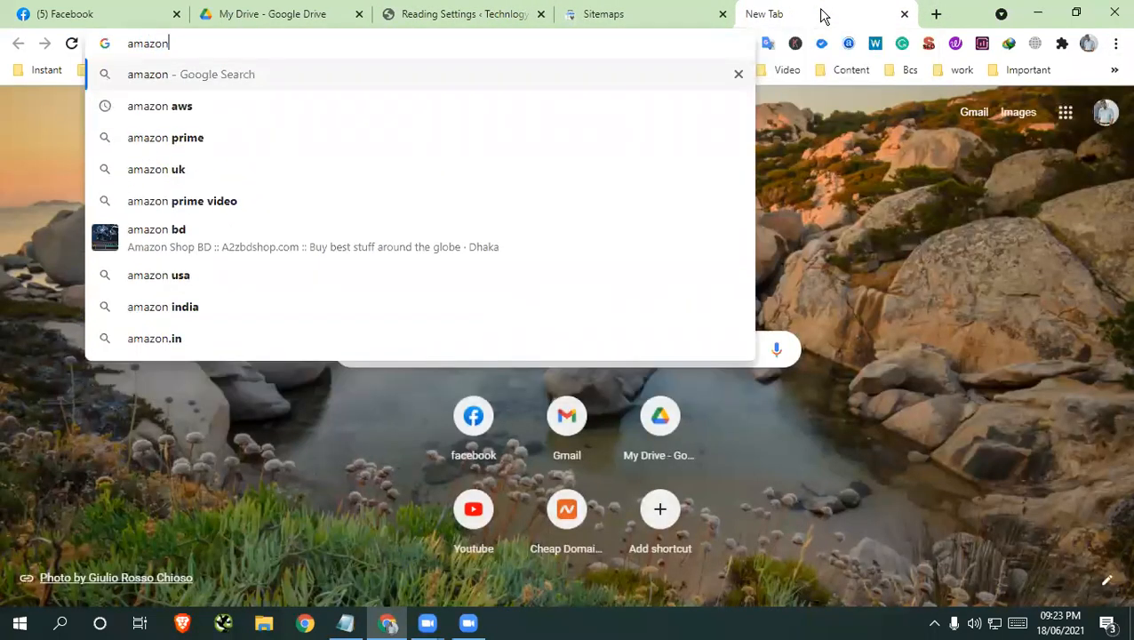
text(.com)
key(Return)
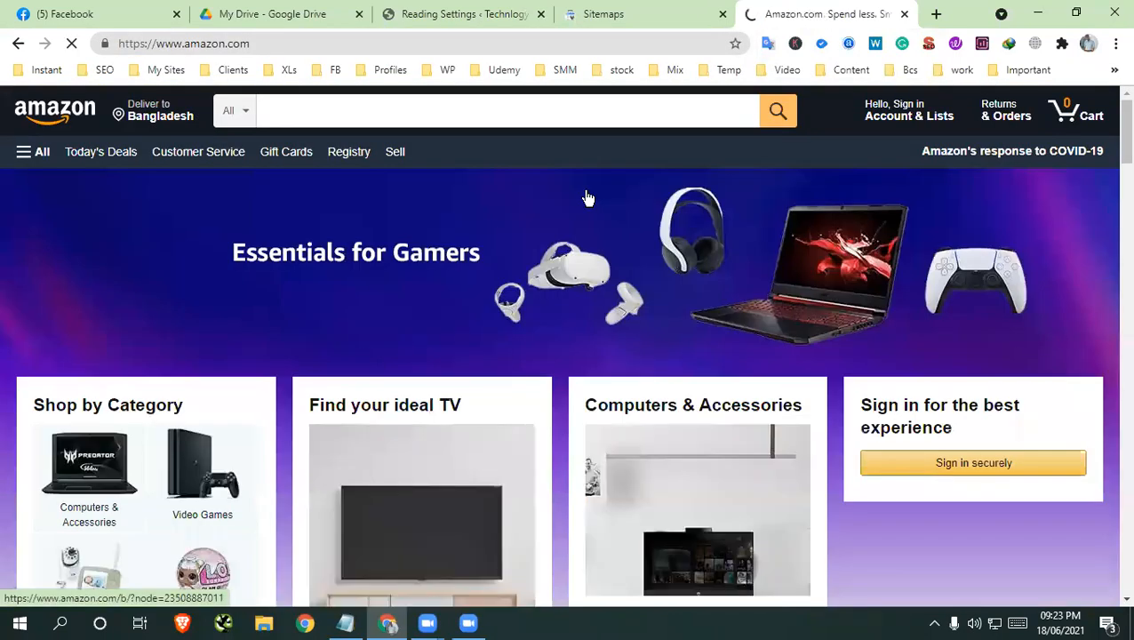
Examine how the Amazon home page's product sections and images load from top to footer
scroll(585, 196, down, 15)
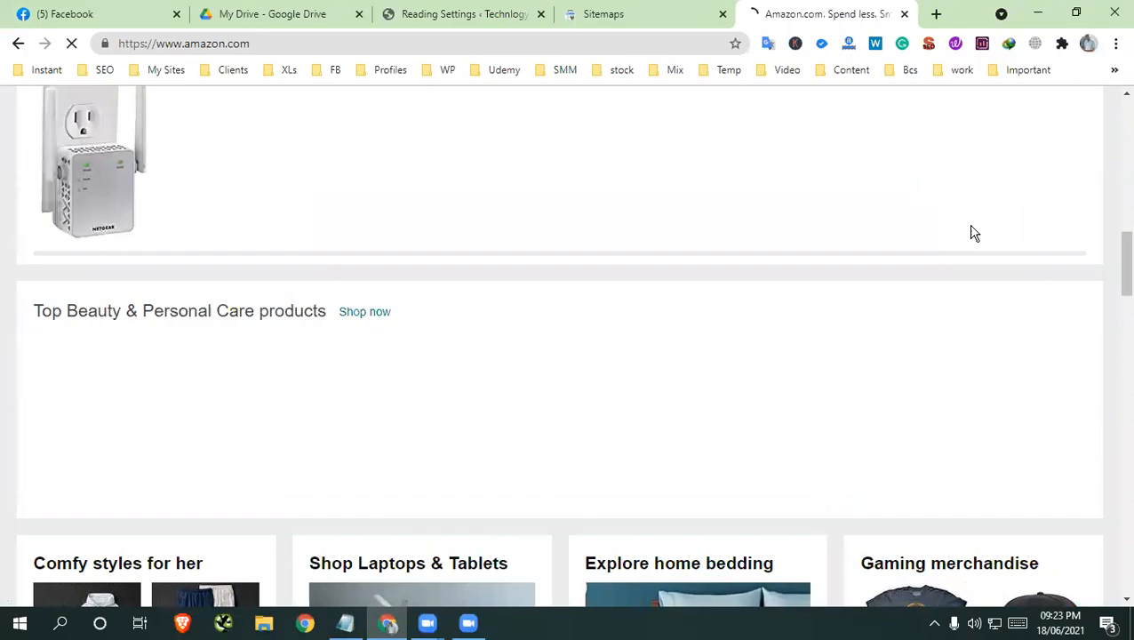
scroll(970, 233, up, 15)
scroll(647, 378, down, 5)
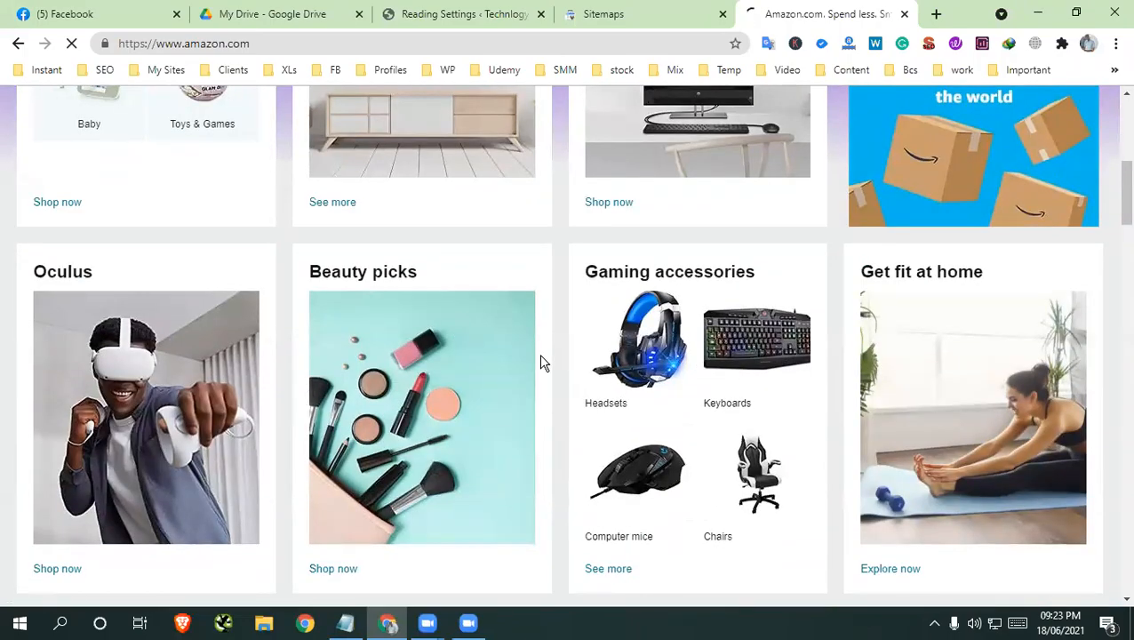
scroll(539, 360, down, 10)
scroll(607, 348, down, 10)
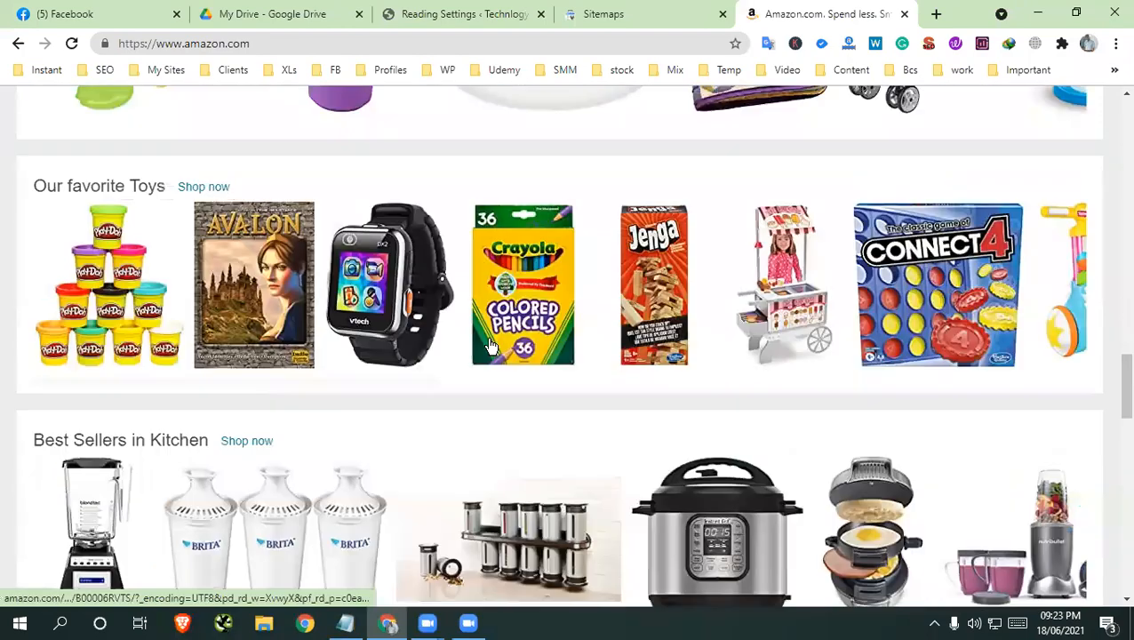
scroll(431, 266, down, 15)
scroll(889, 307, up, 13)
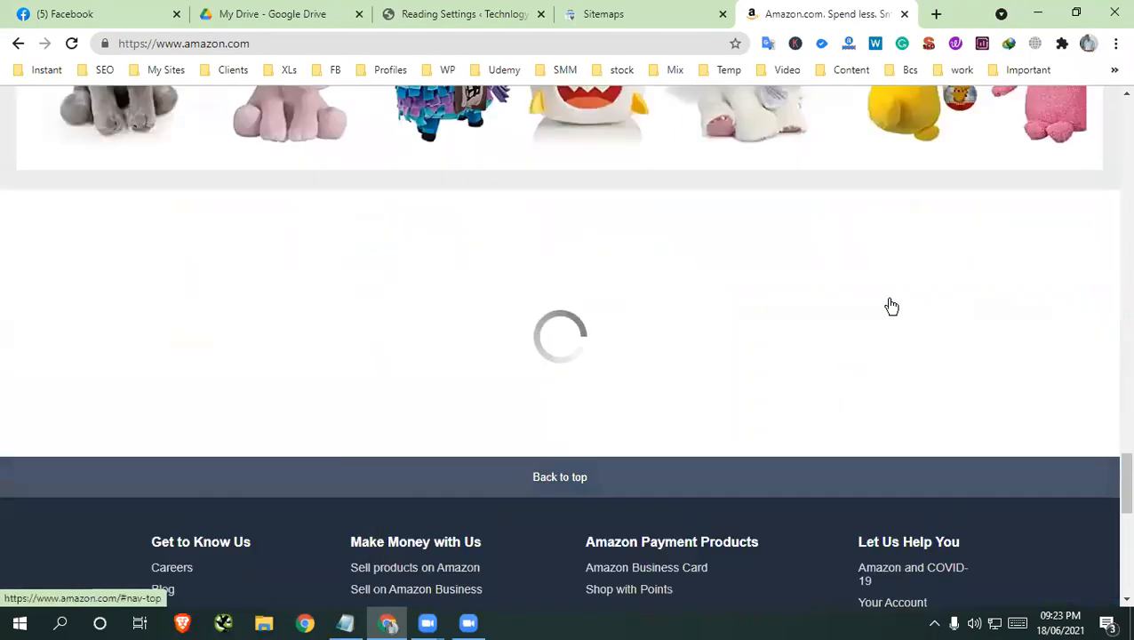
scroll(712, 302, up, 8)
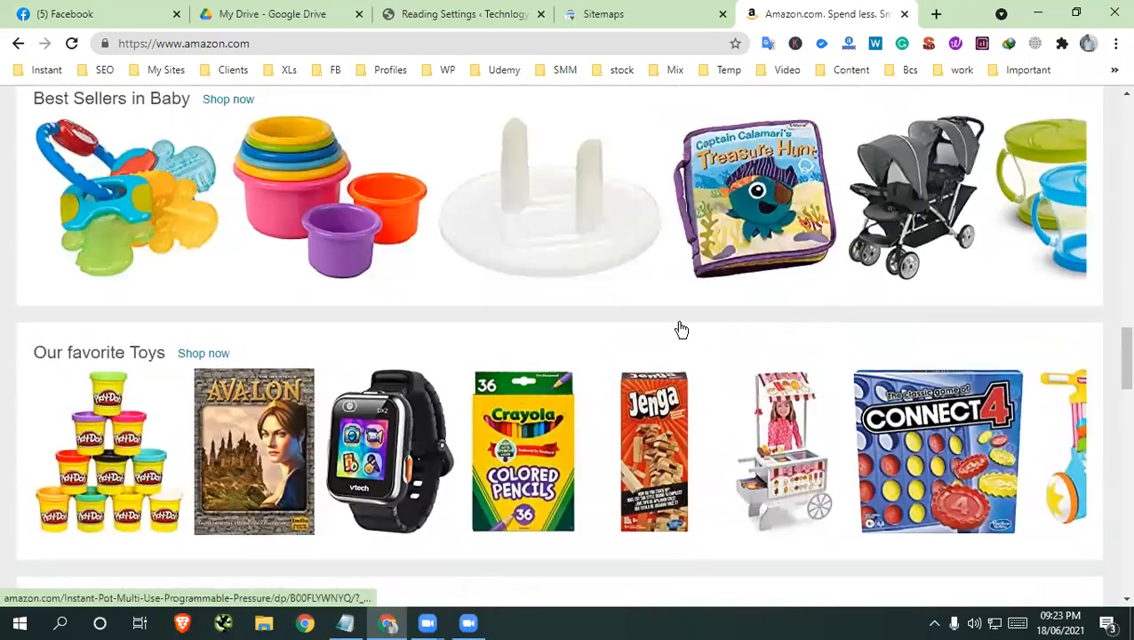
scroll(760, 271, up, 10)
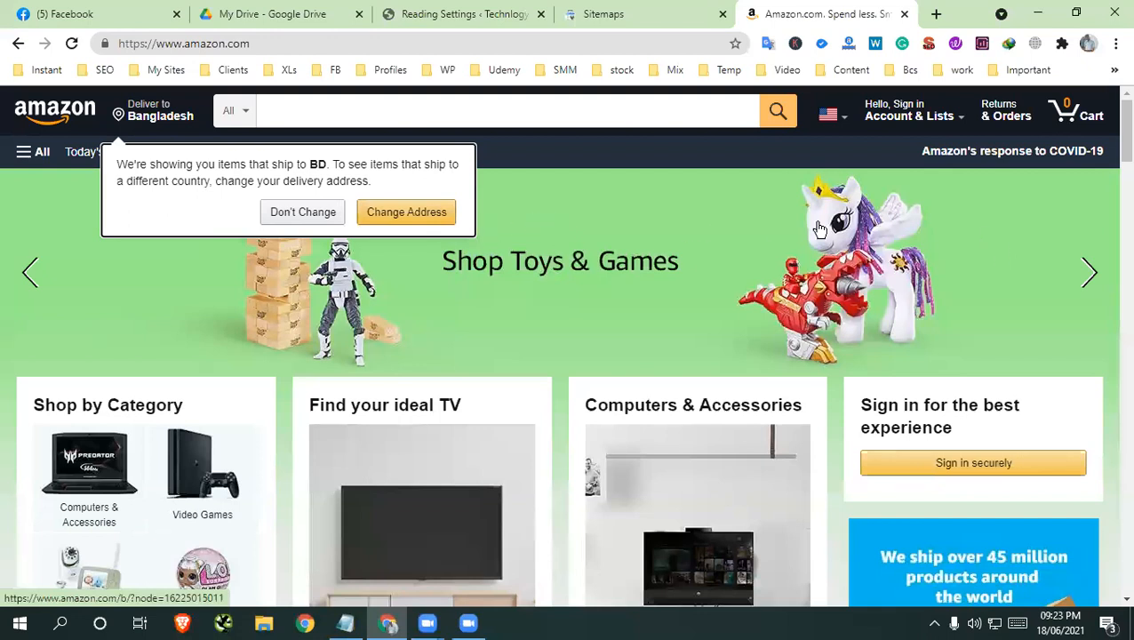
Dismiss the delivery address notice without changing the address and look through the Amazon home page's product sections again
click(298, 216)
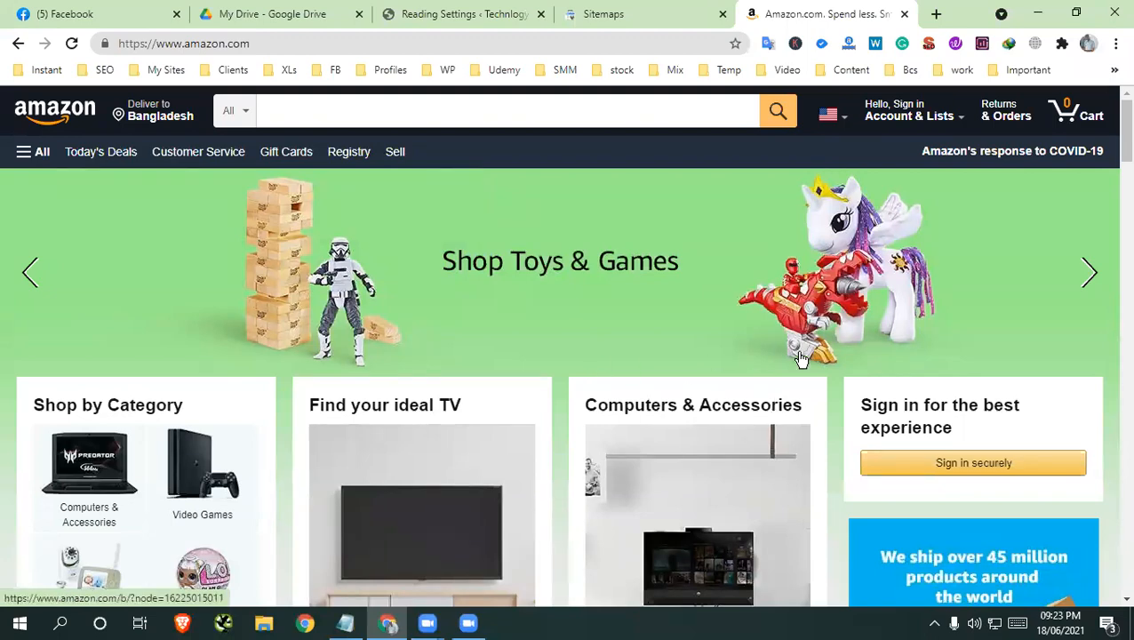
scroll(801, 360, down, 20)
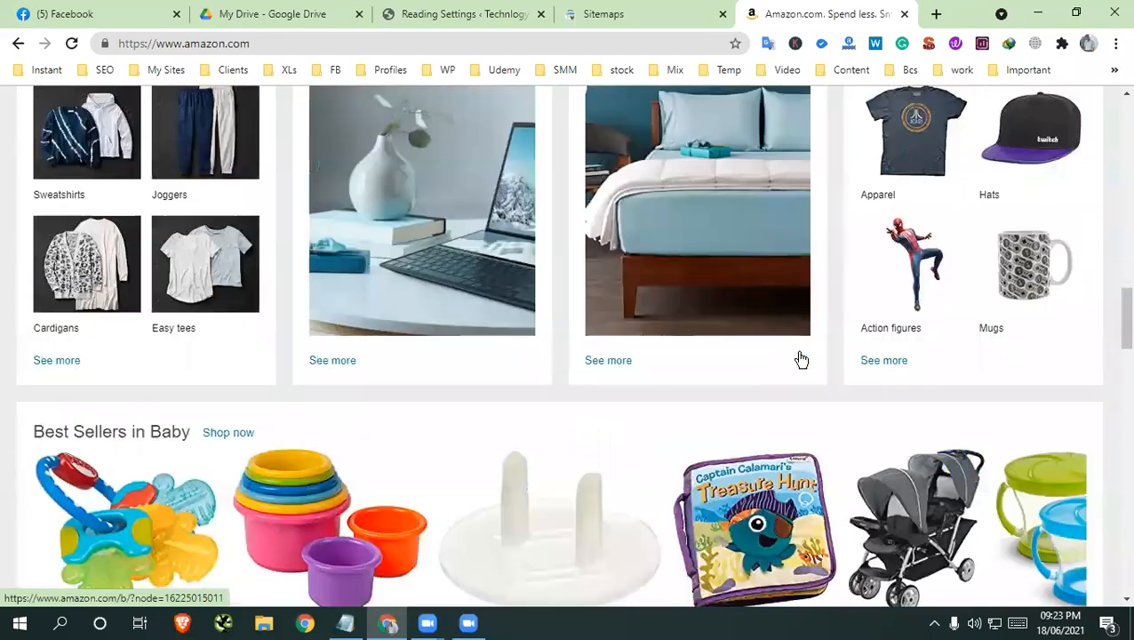
scroll(801, 359, down, 20)
scroll(801, 359, up, 12)
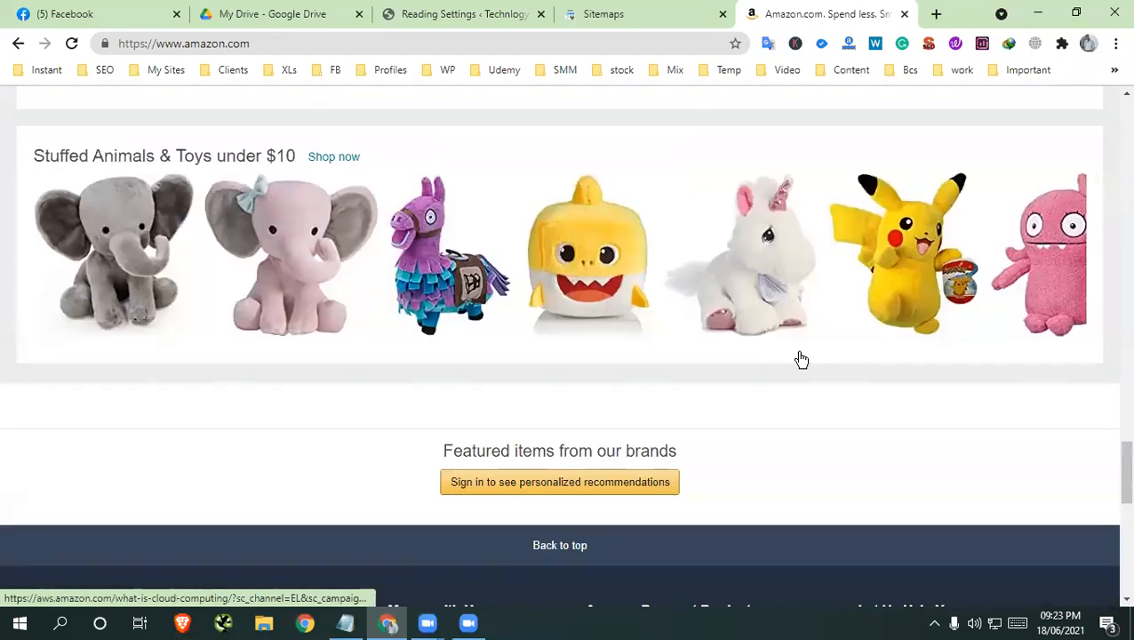
scroll(801, 359, up, 10)
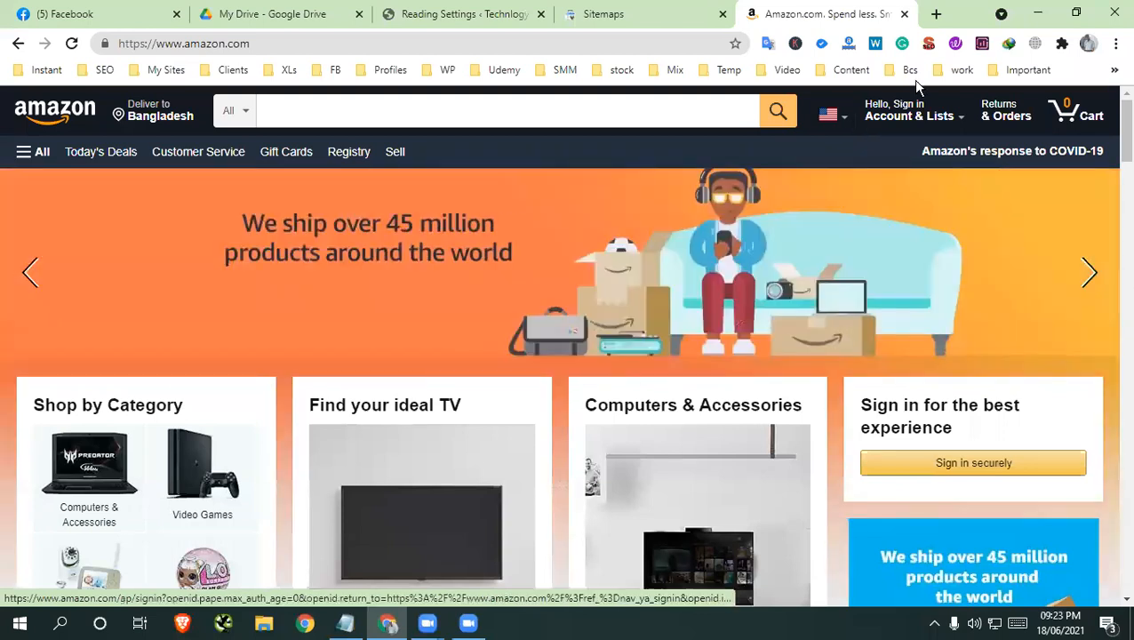
Close the Amazon page and highlight the Mobile Friendly Checker topic under Class 7 in the course content PDF in Google Drive
click(905, 13)
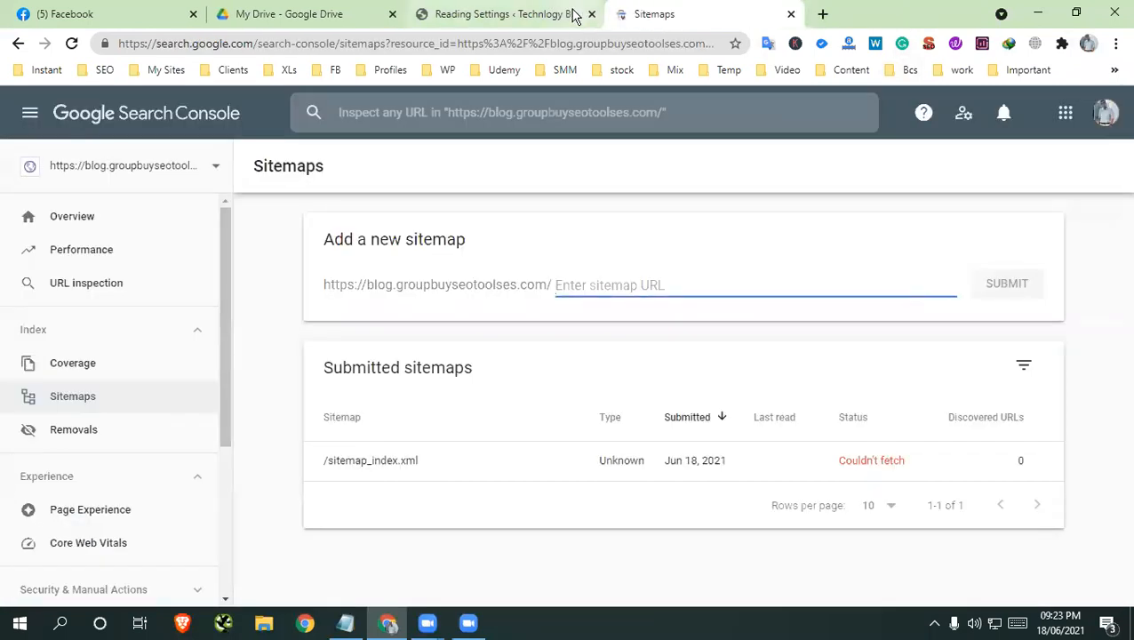
click(556, 14)
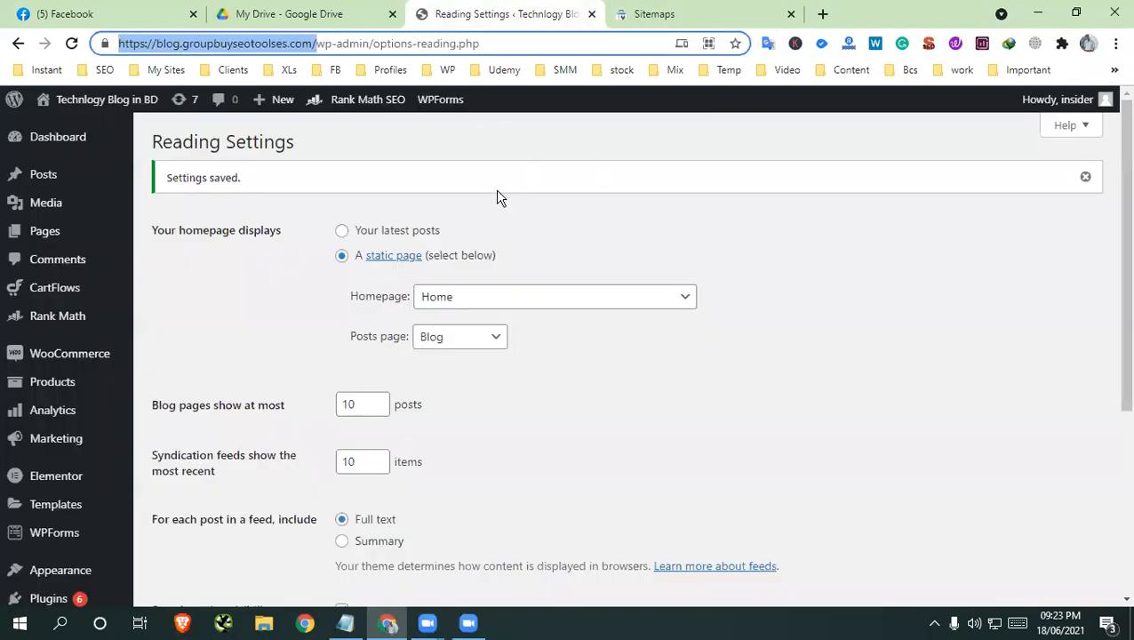
click(717, 13)
click(160, 15)
click(221, 14)
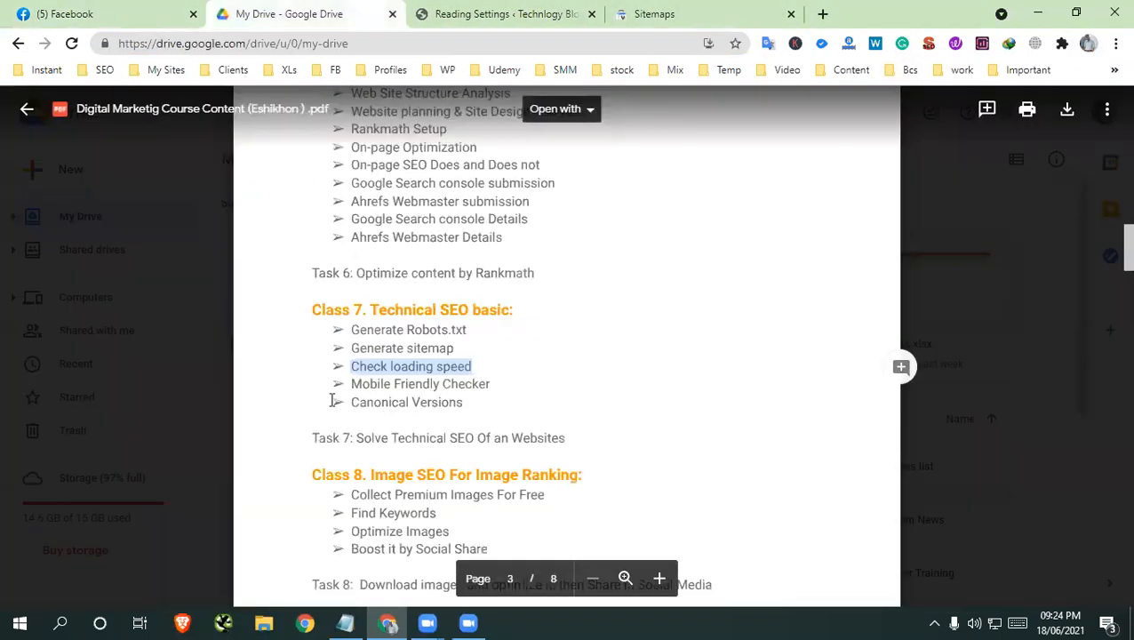
drag(370, 383, 486, 384)
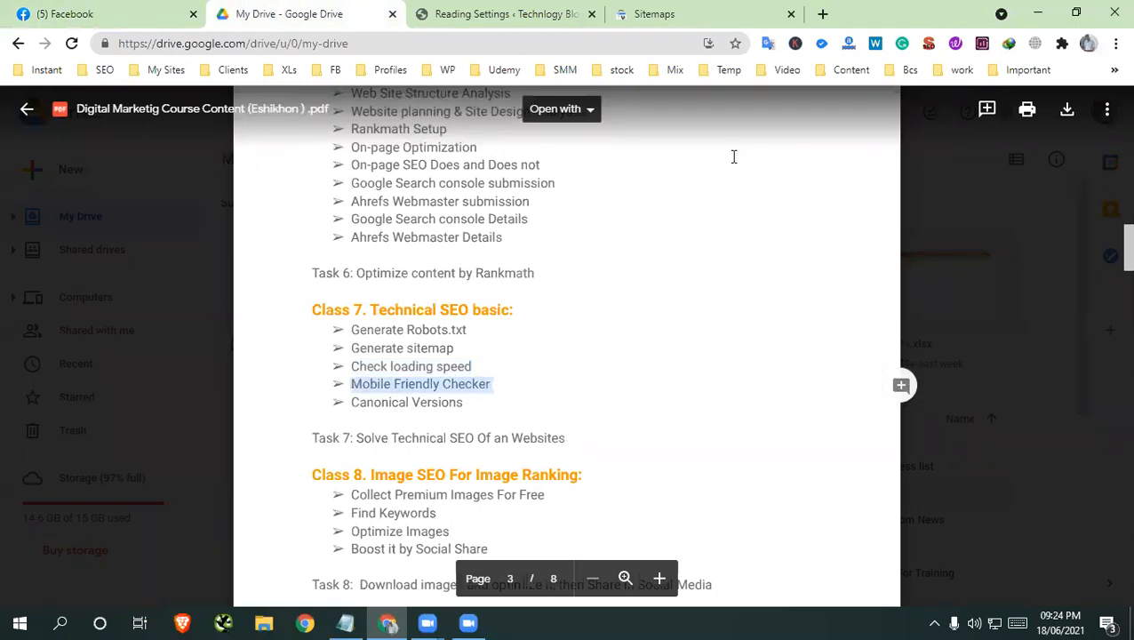
Open the blog's home page, blog.groupbuyseotoolses.com, in a new browser tab
click(530, 16)
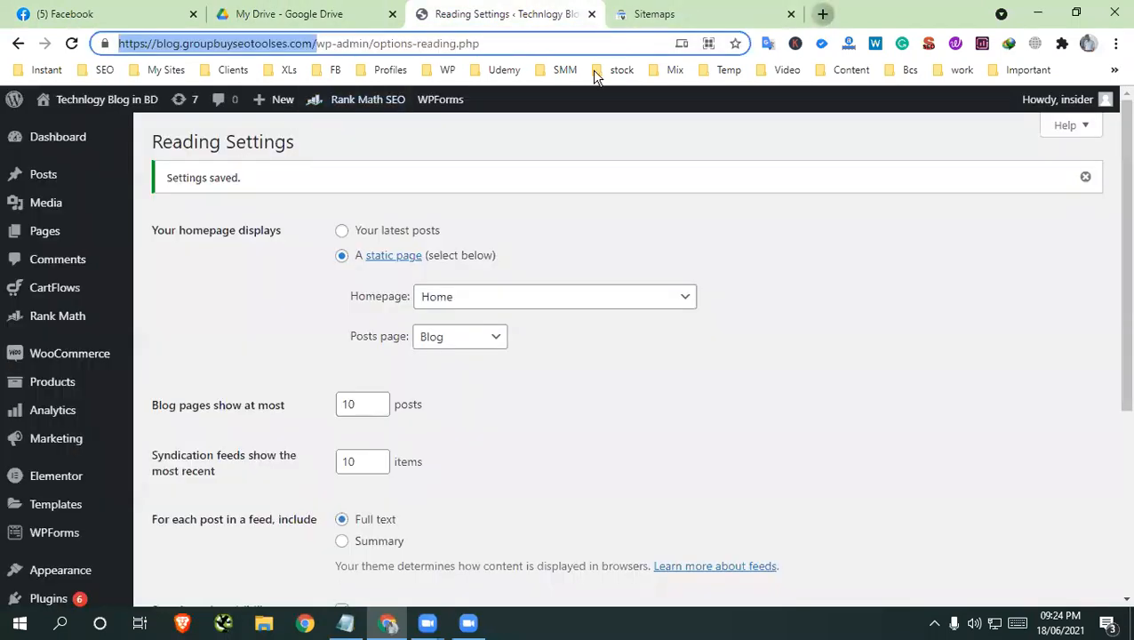
click(827, 15)
right_click(415, 41)
click(493, 171)
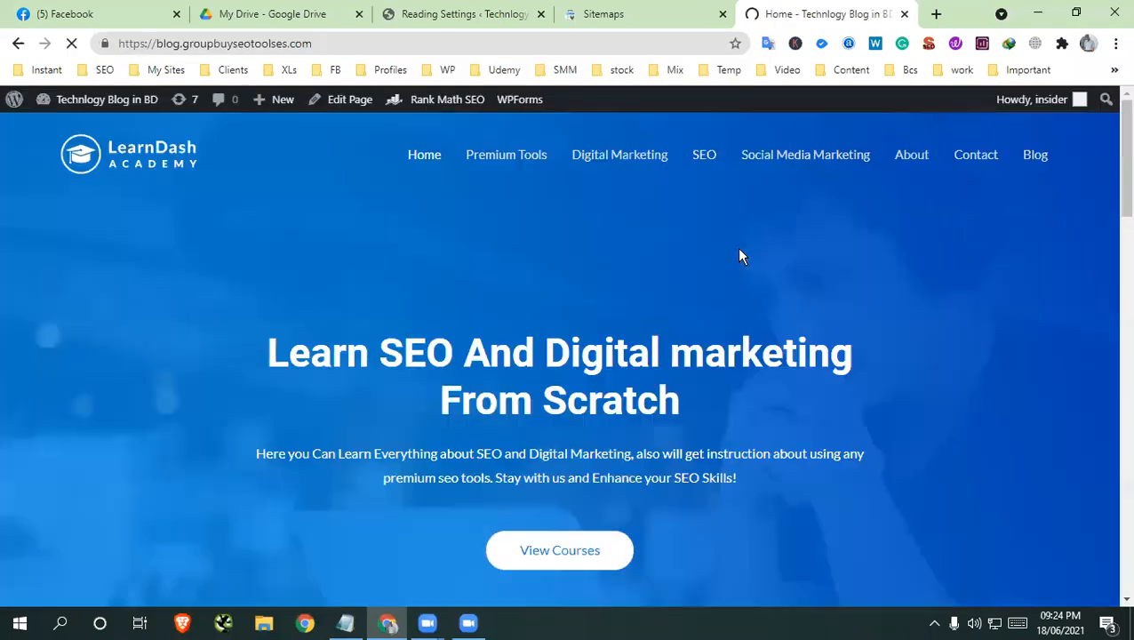
Inspect the blog home page in the developer tools and preview it as a Galaxy S5
right_click(551, 235)
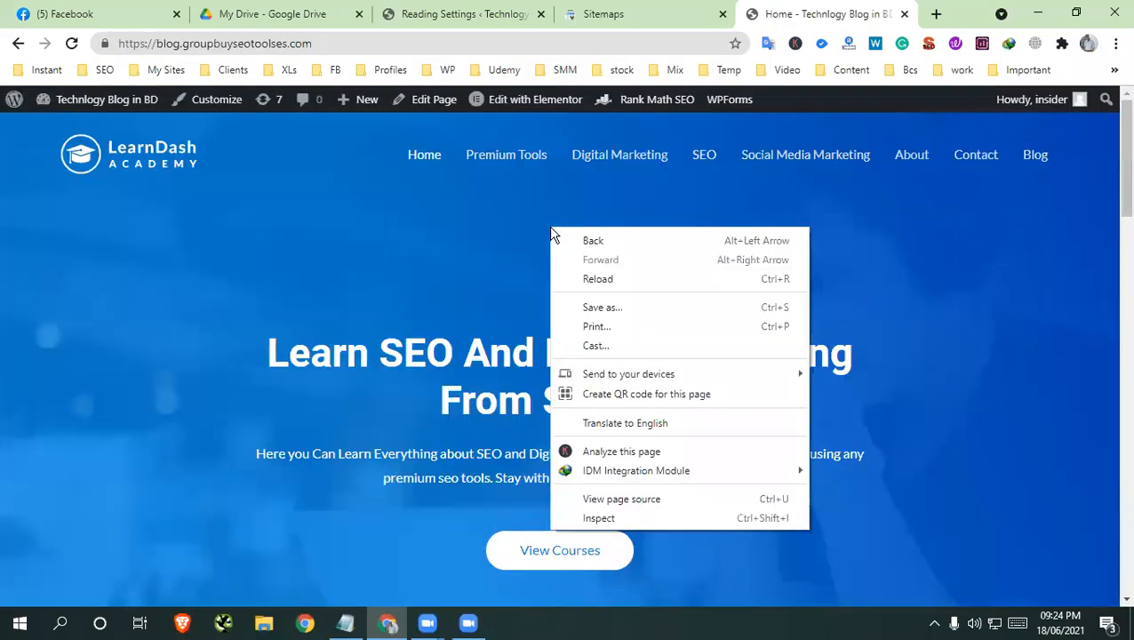
click(601, 517)
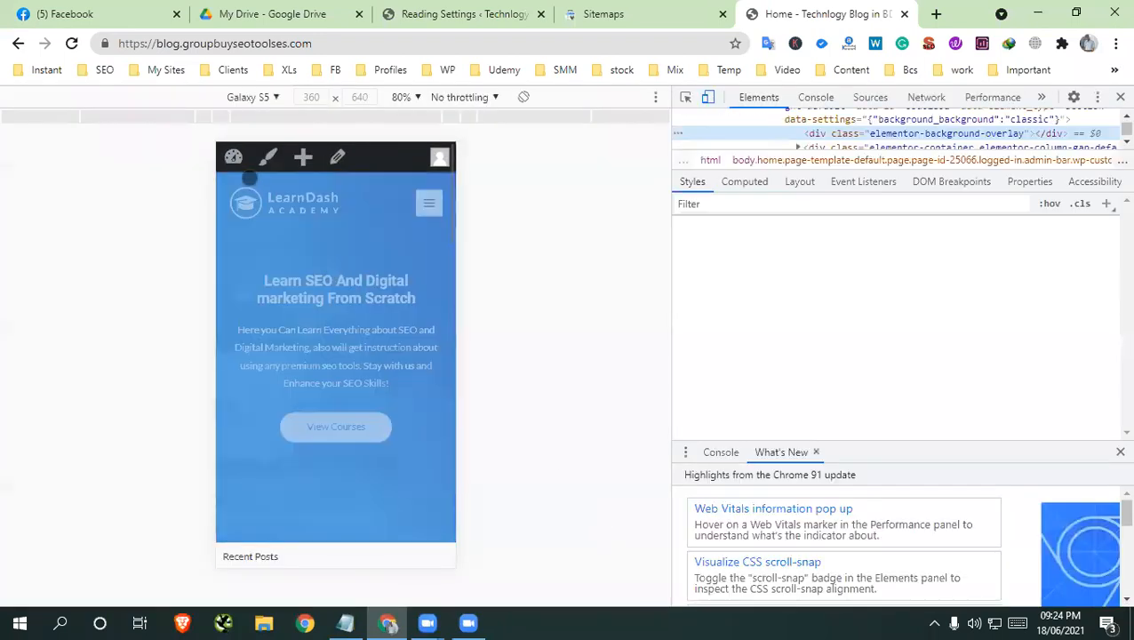
click(260, 100)
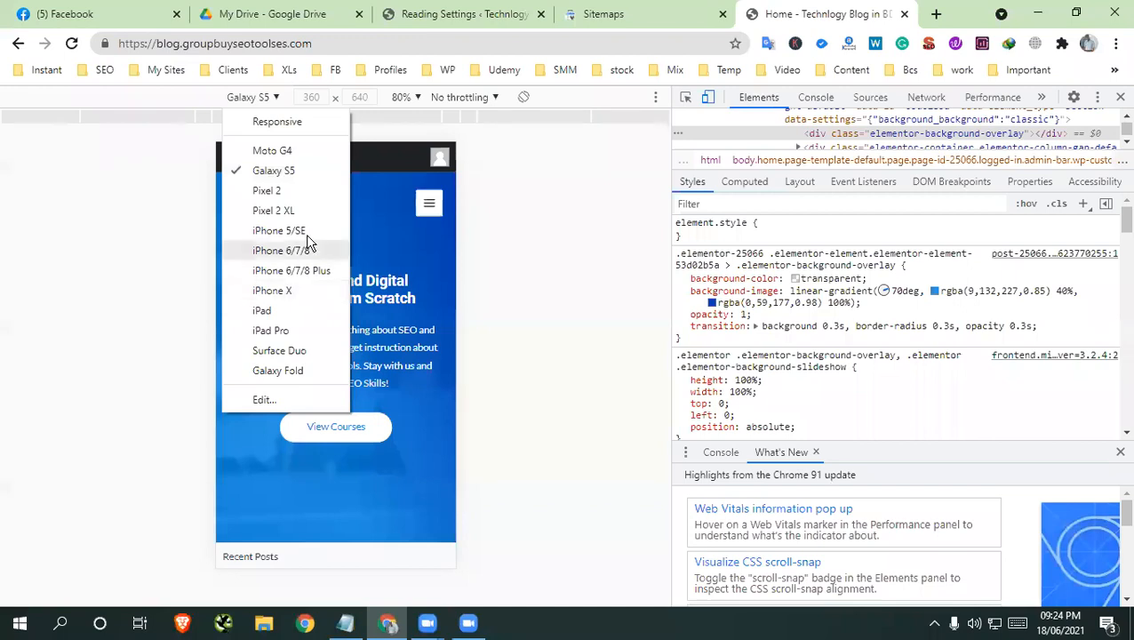
click(284, 174)
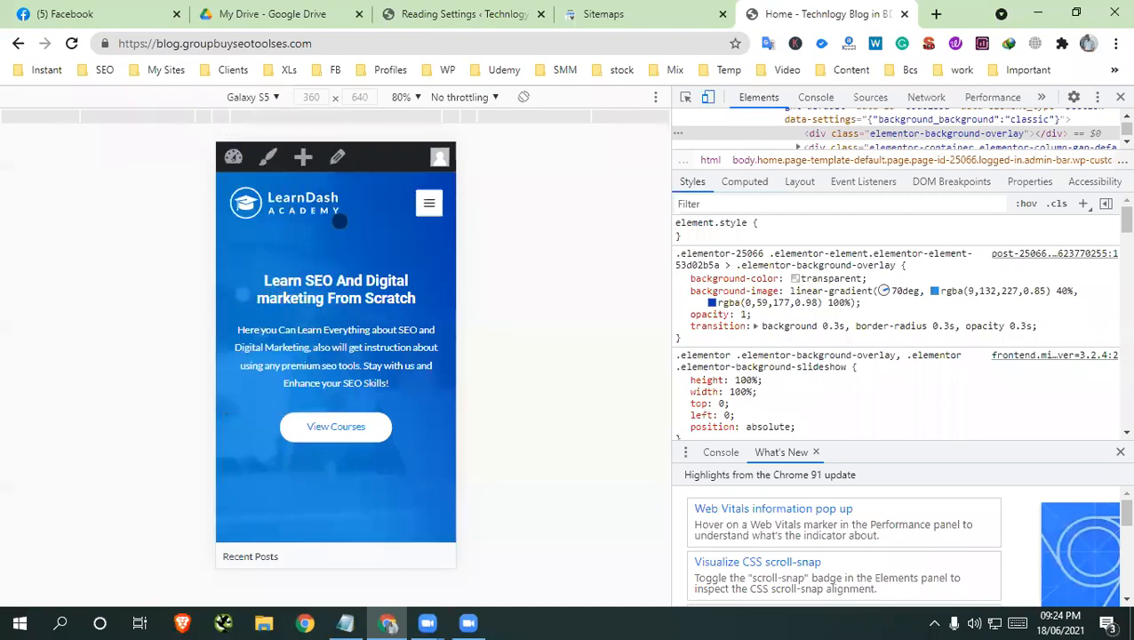
Examine the home page's mobile layout from the hero section to the footer and back
scroll(342, 227, down, 15)
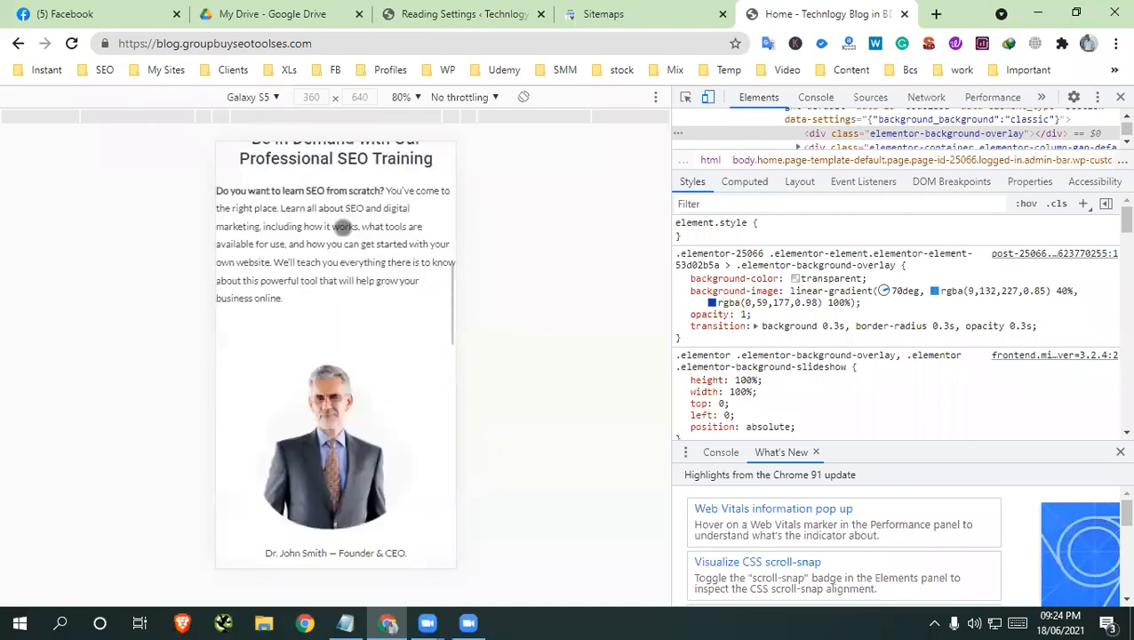
scroll(344, 228, down, 5)
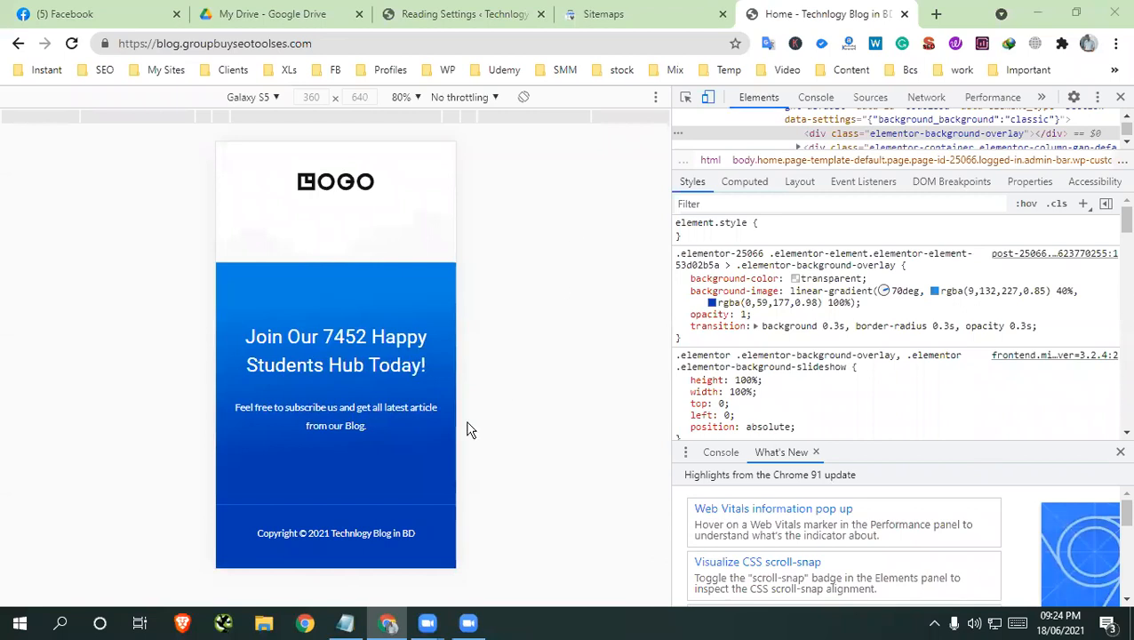
scroll(427, 430, up, 10)
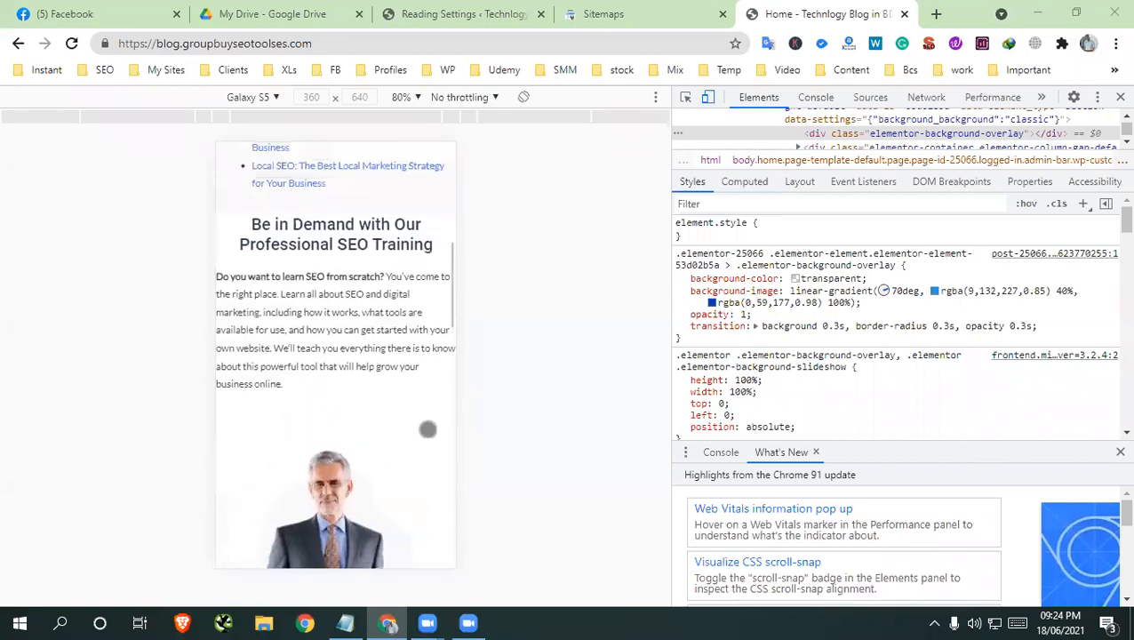
scroll(427, 430, up, 8)
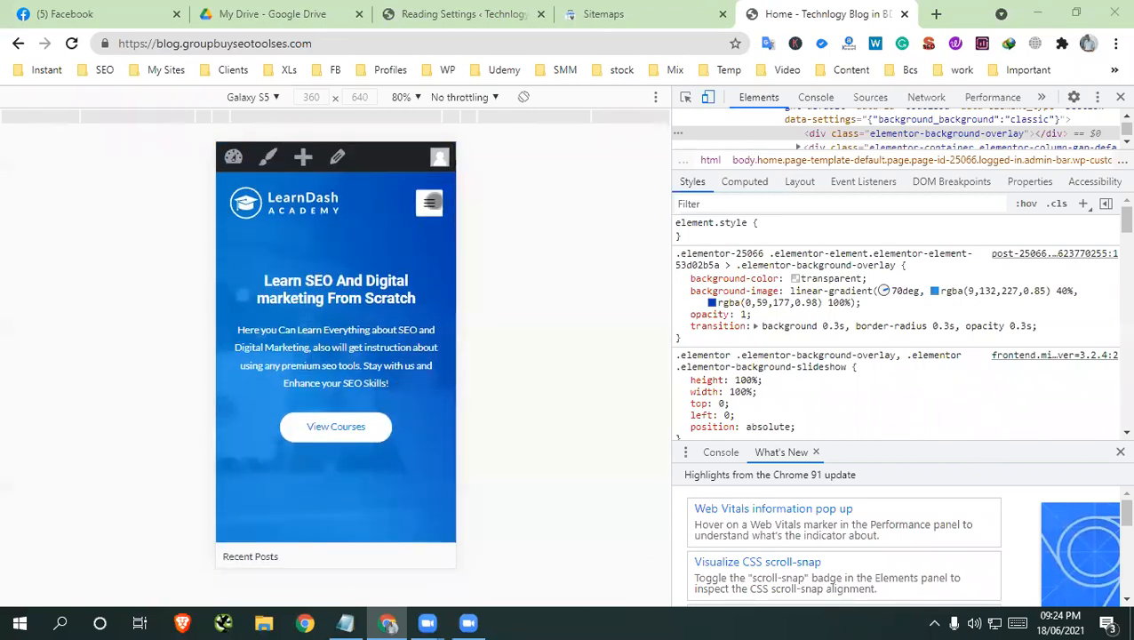
Try the mobile navigation menu open and closed, recheck the page layout, and close the developer tools
click(430, 203)
click(430, 203)
click(431, 203)
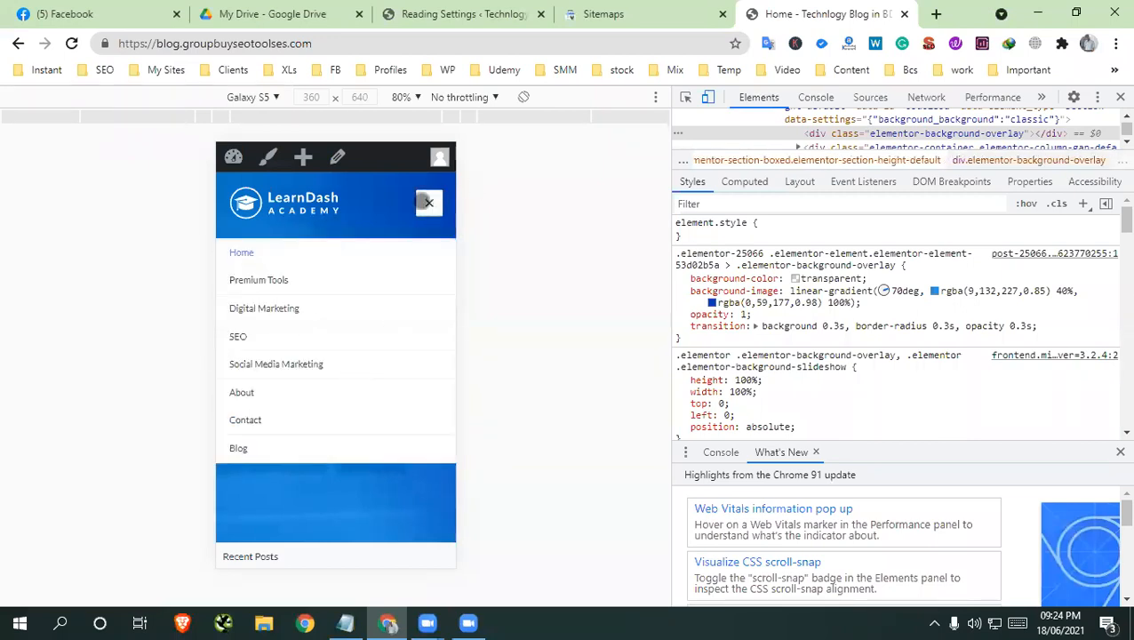
click(428, 203)
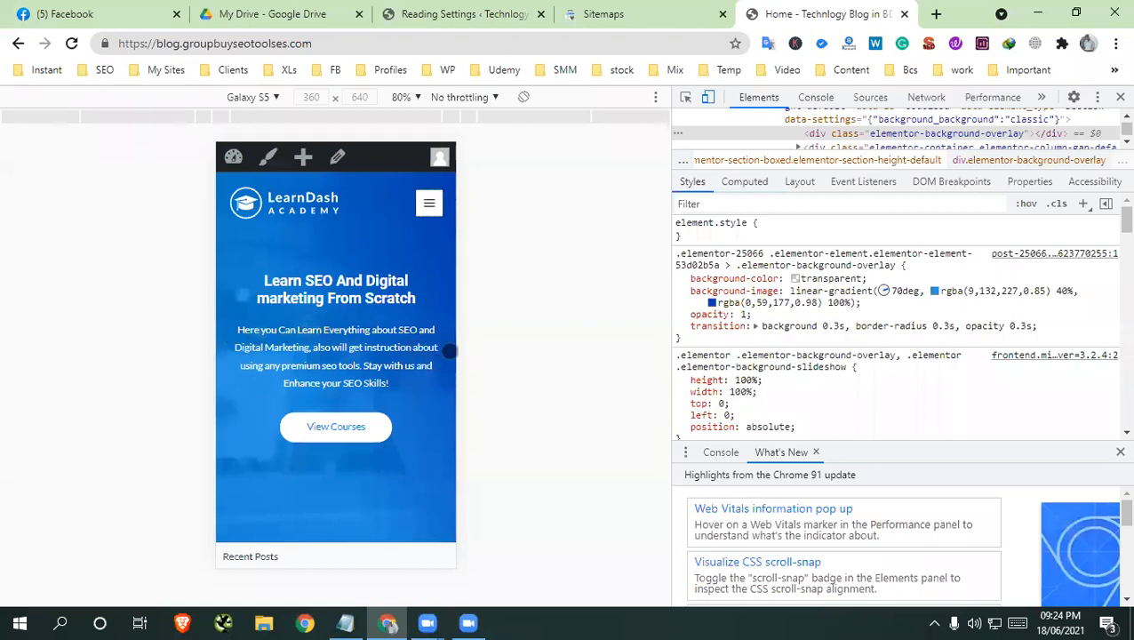
scroll(448, 352, down, 1)
scroll(445, 350, up, 1)
click(1120, 100)
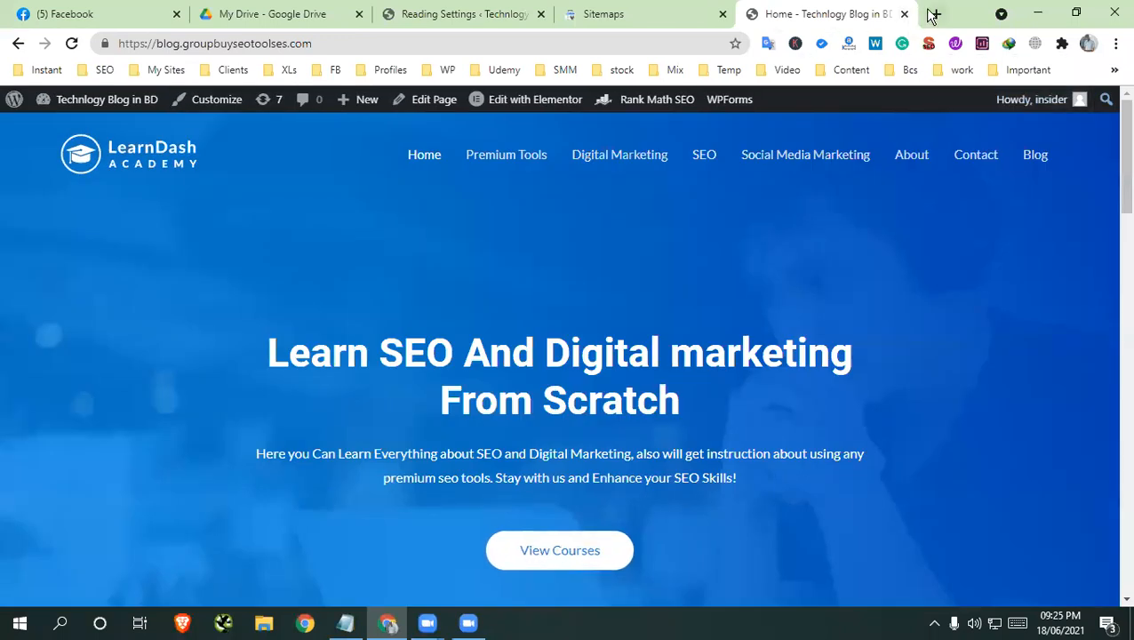
Search Google for "mobile friendly test" in a new tab and open the Mobile-Friendly Test from Google Search Console
click(938, 15)
text(gmobi)
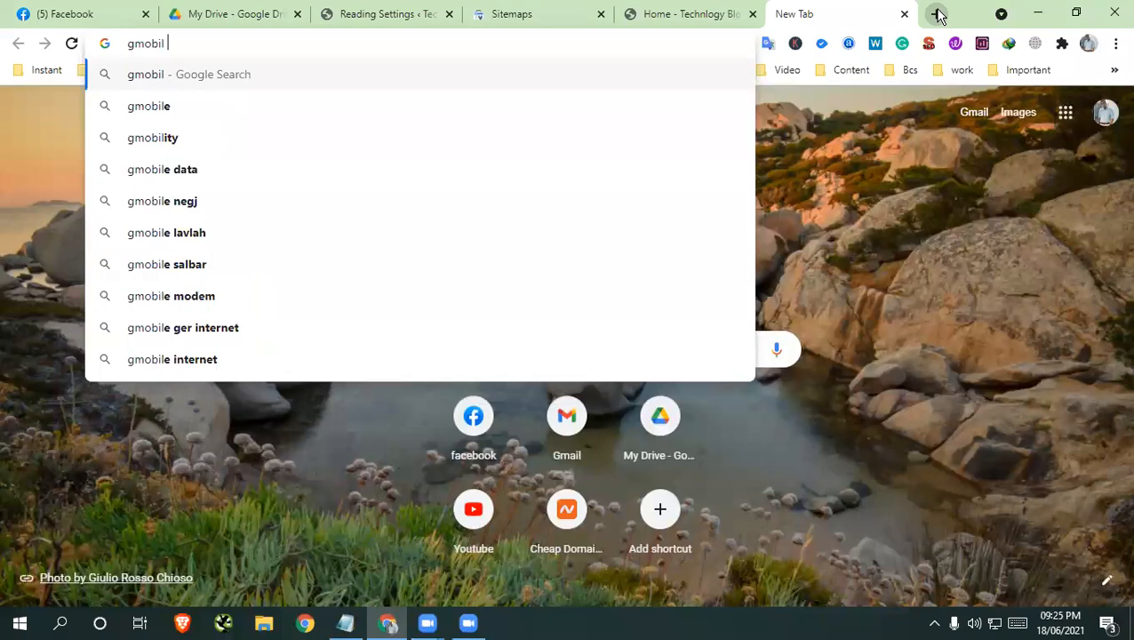
text(l)
key(Escape)
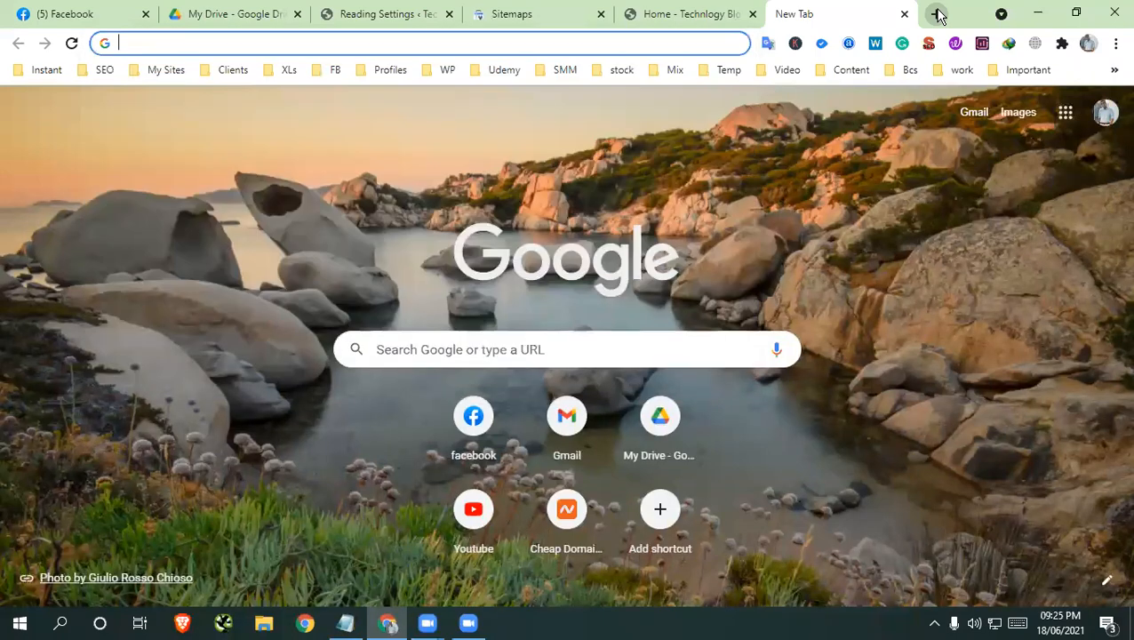
text(mobile)
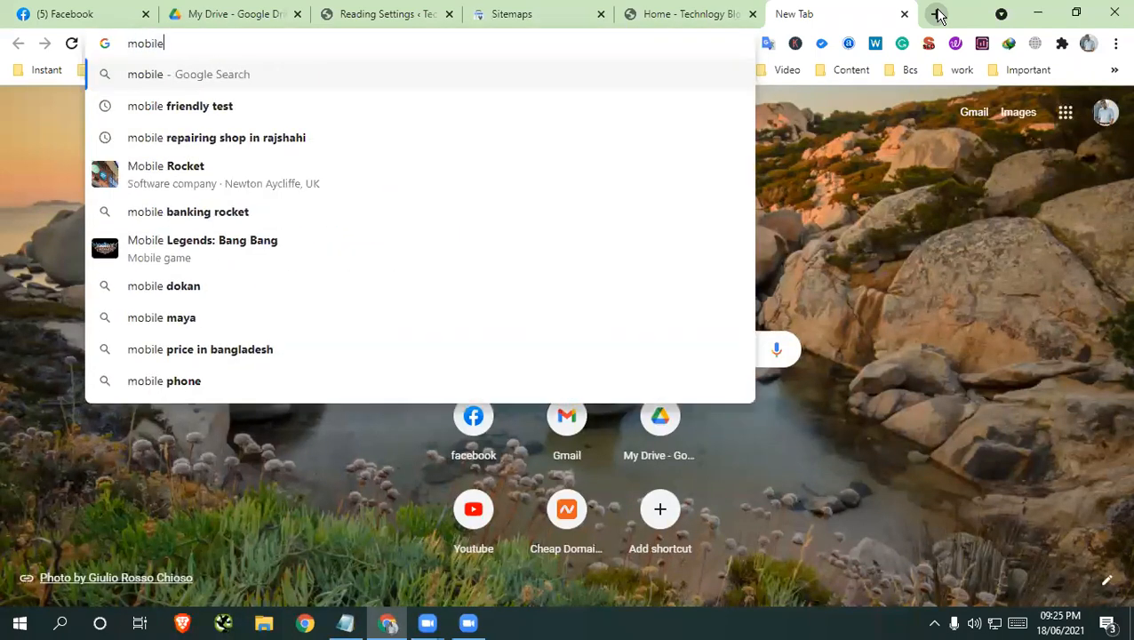
click(217, 109)
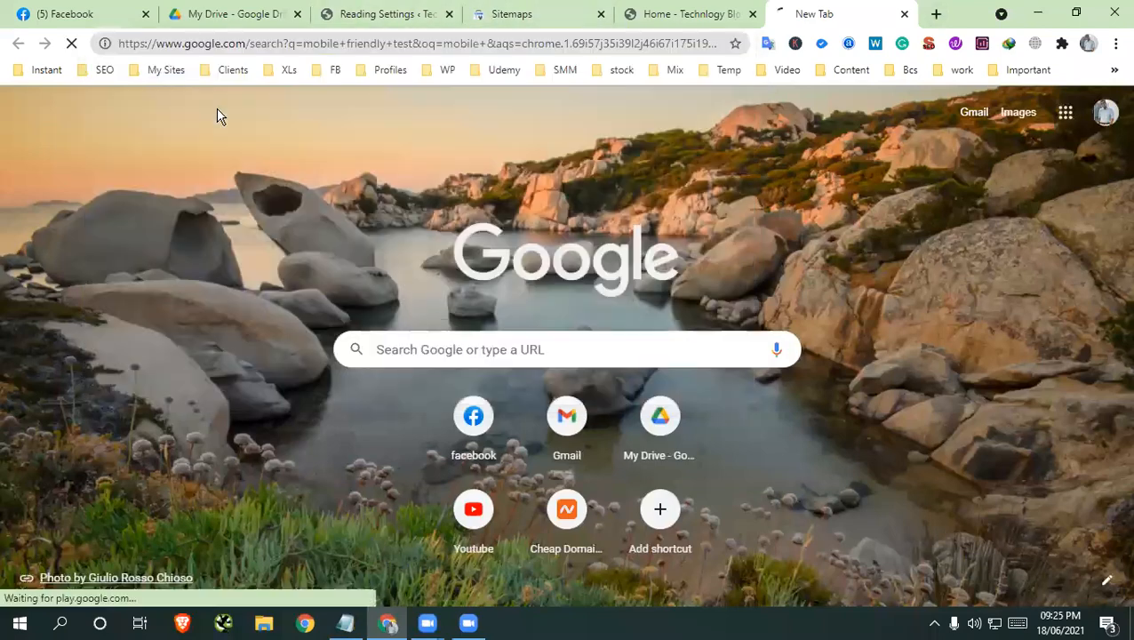
scroll(217, 463, down, 5)
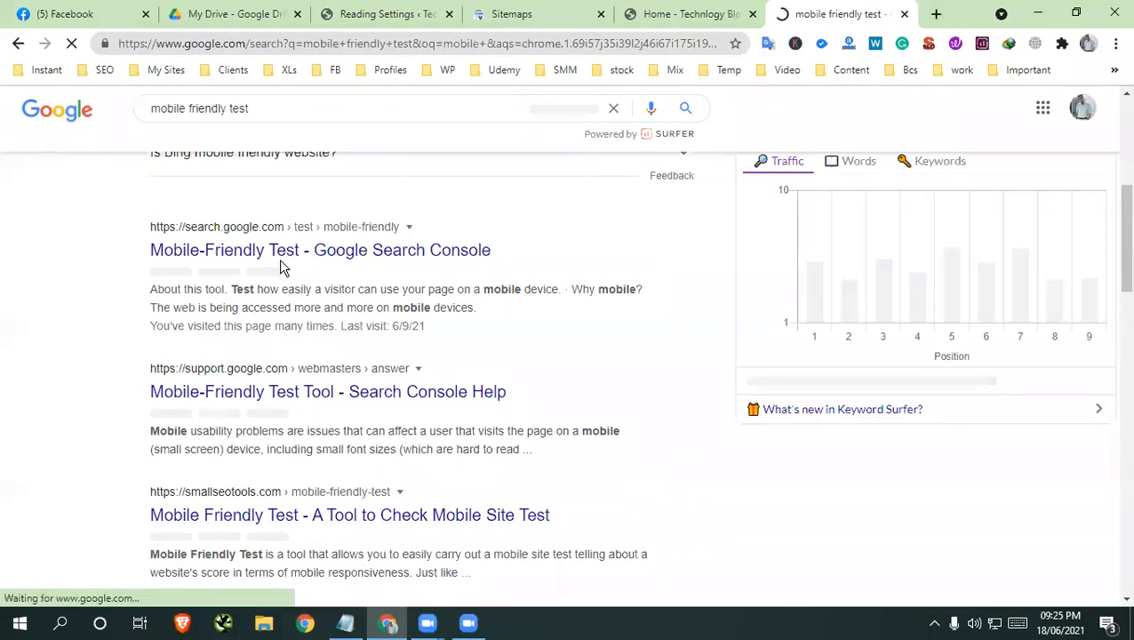
click(284, 253)
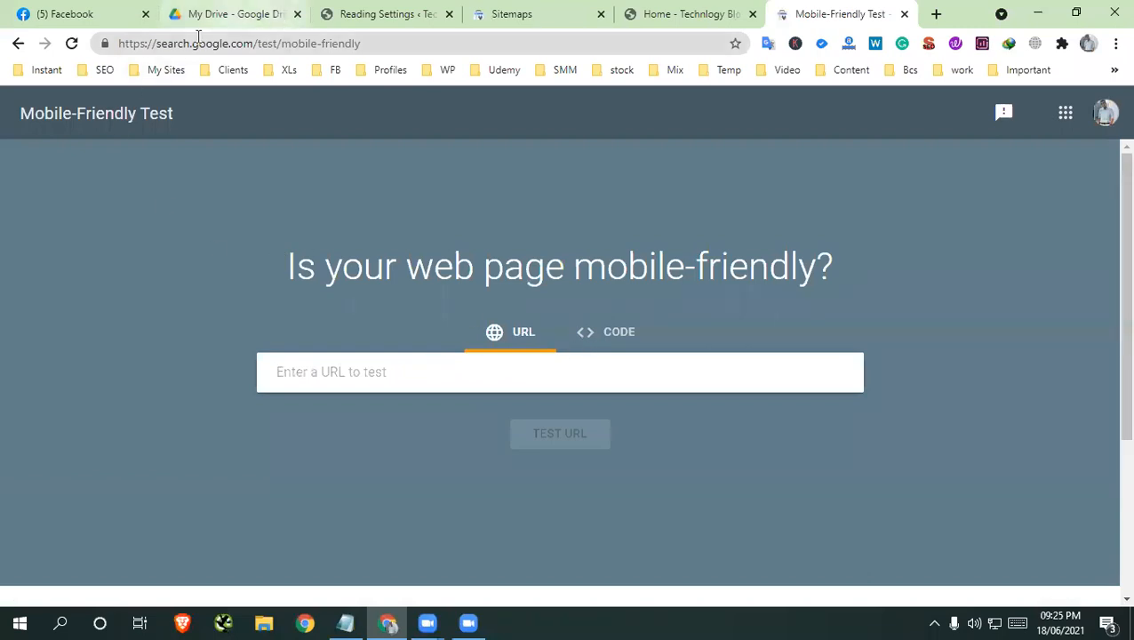
drag(157, 41, 270, 34)
click(340, 386)
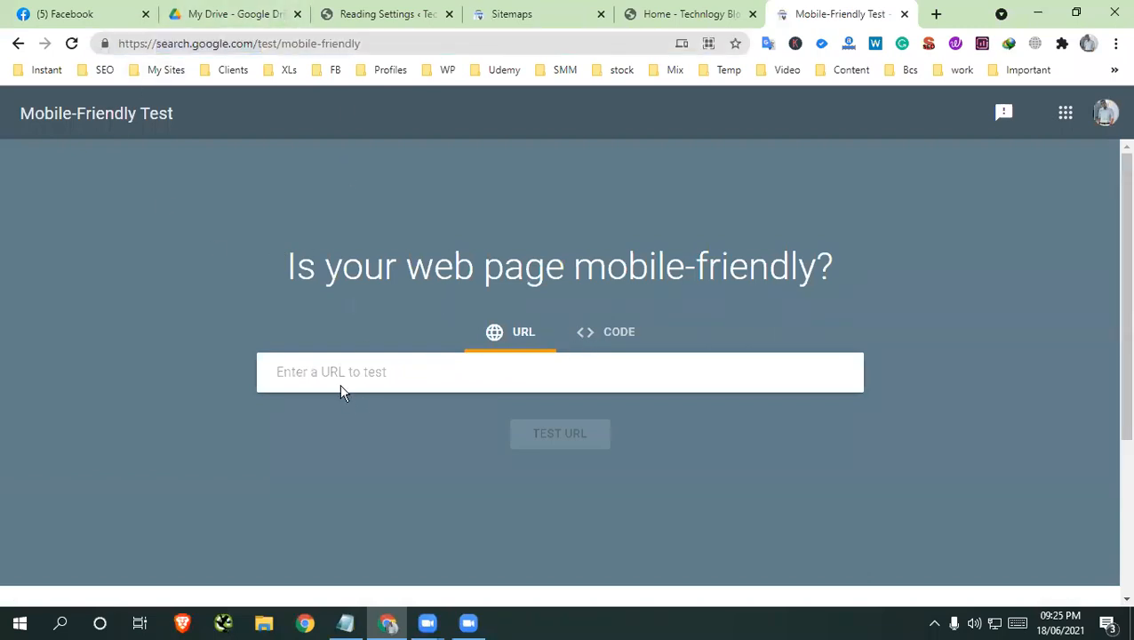
text(https://blog.groupbuyseotoolses.com/)
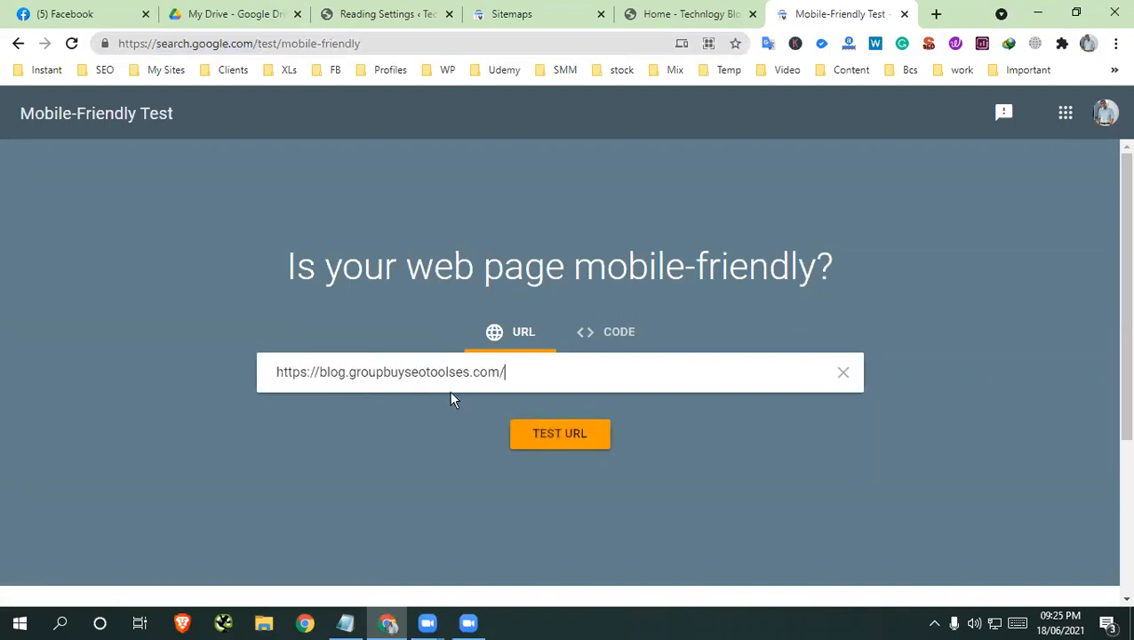
click(564, 437)
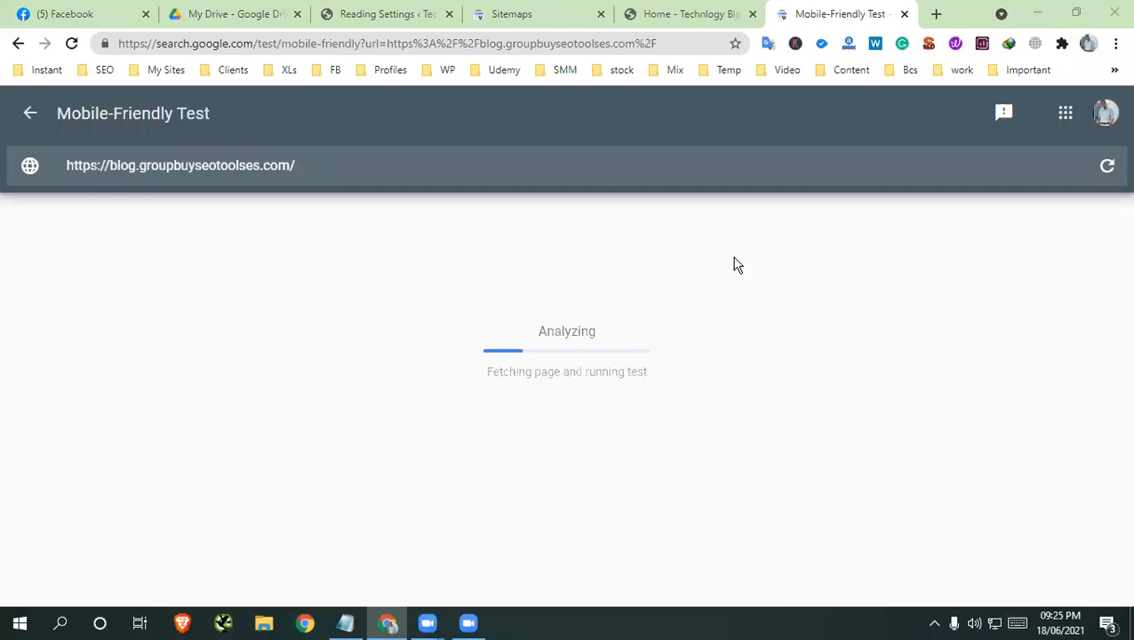
Return to the blog home page and inspect it again in the Galaxy S5 device preview
click(681, 14)
right_click(613, 208)
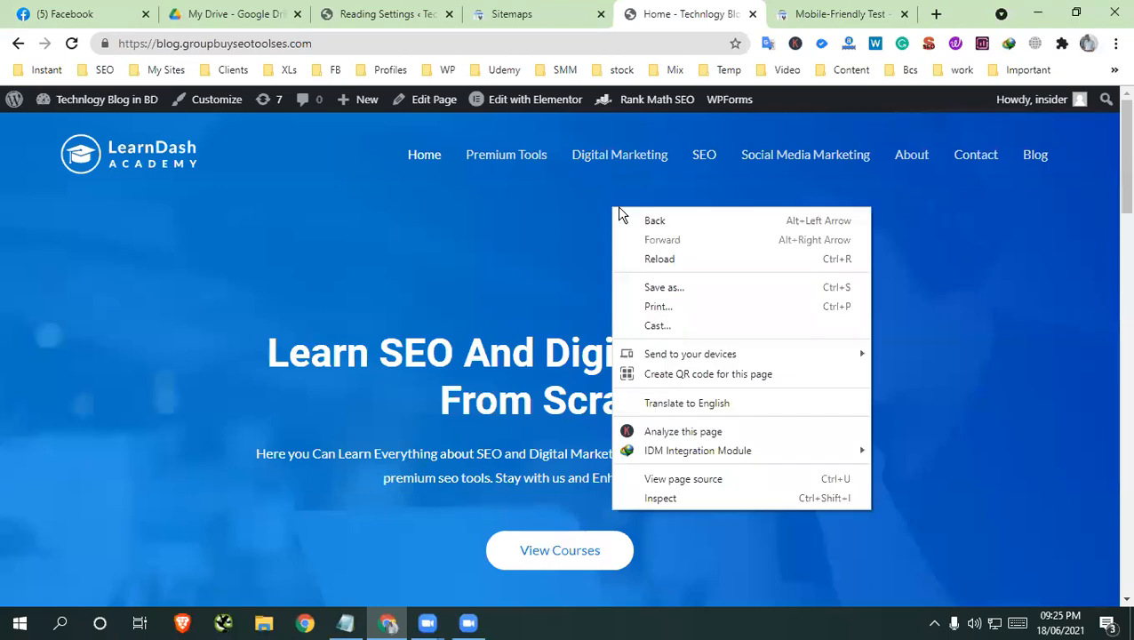
click(666, 499)
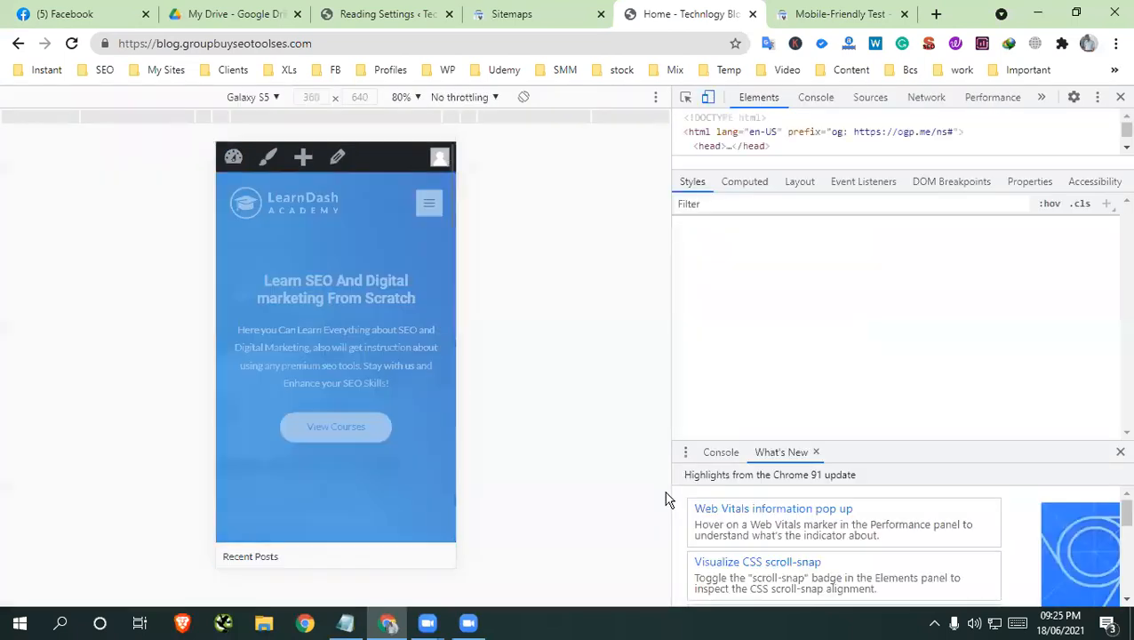
click(257, 99)
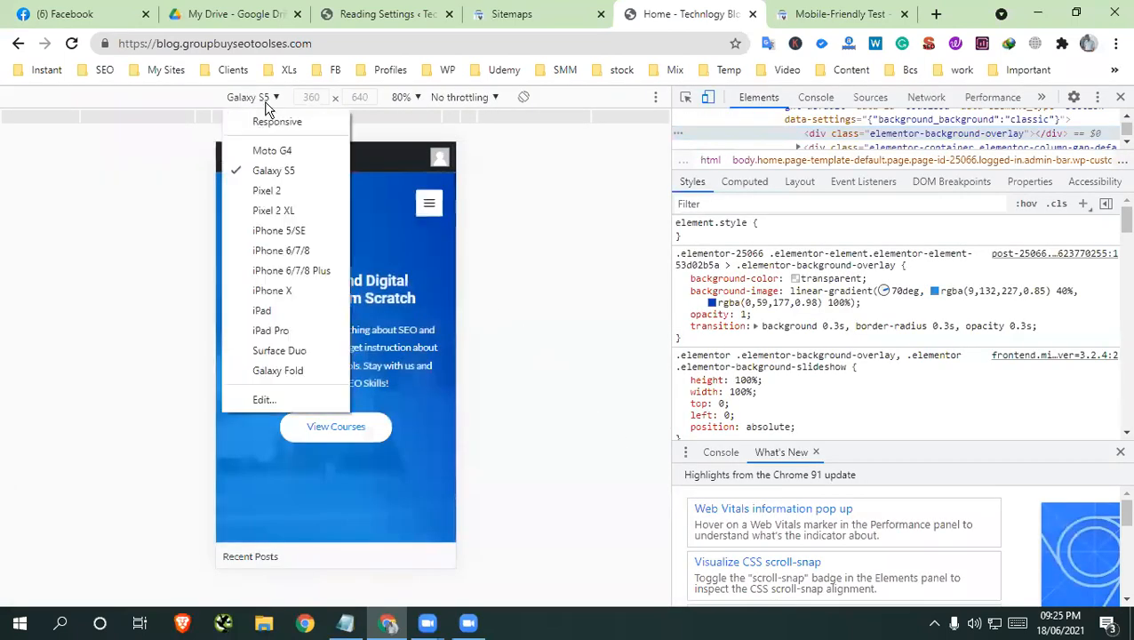
click(268, 177)
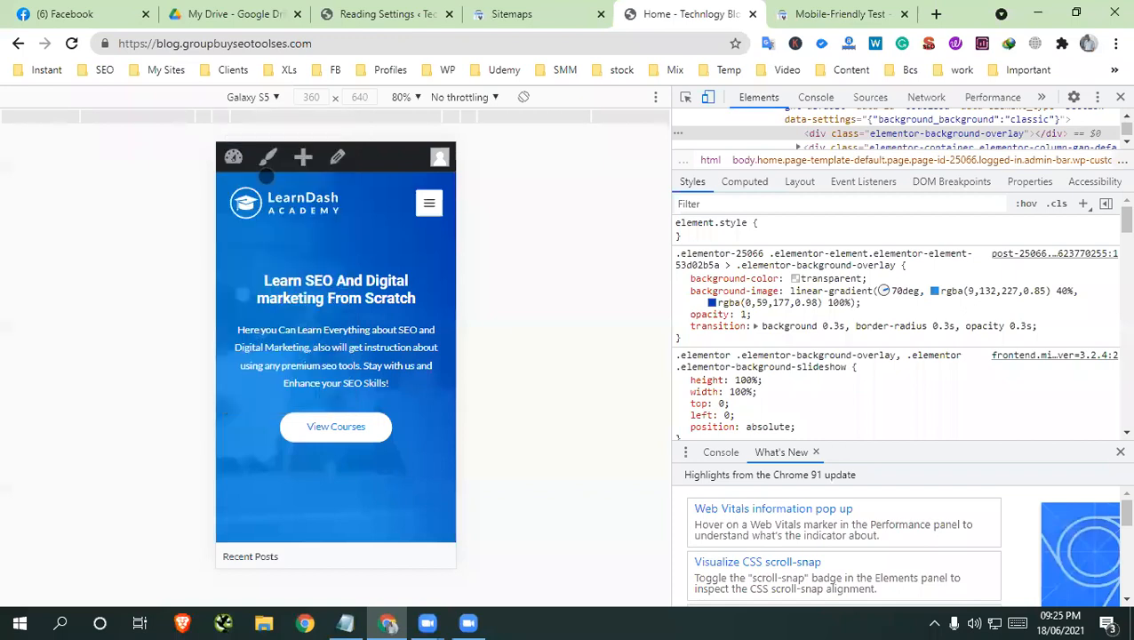
Switch the device preview to iPhone X and look through the home page's layout
click(263, 100)
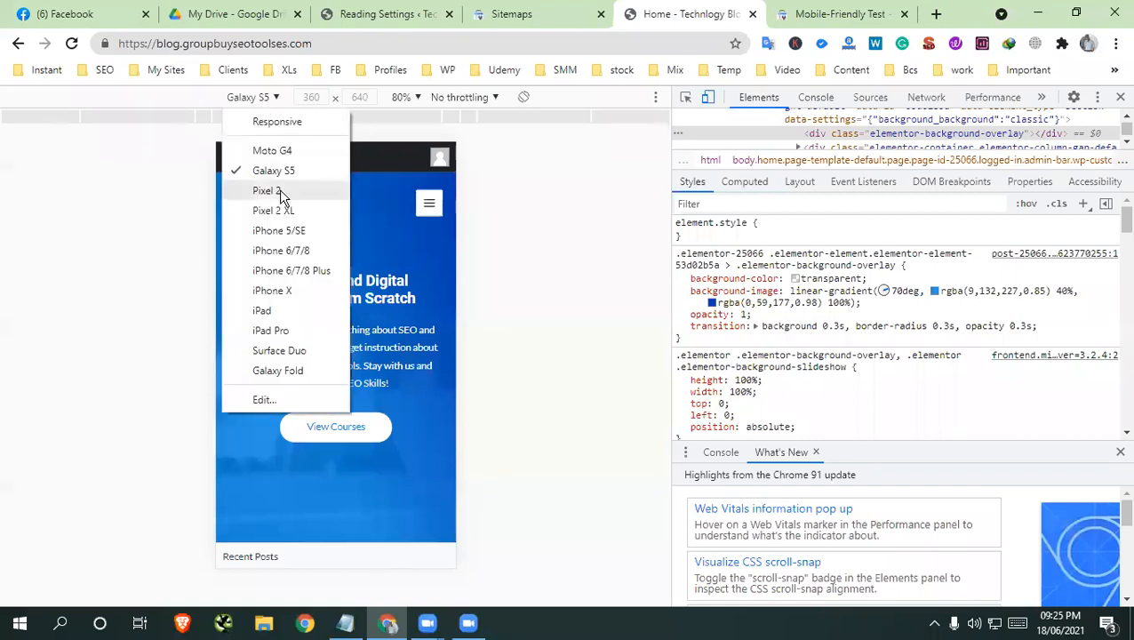
click(279, 290)
scroll(300, 367, down, 5)
scroll(299, 367, down, 5)
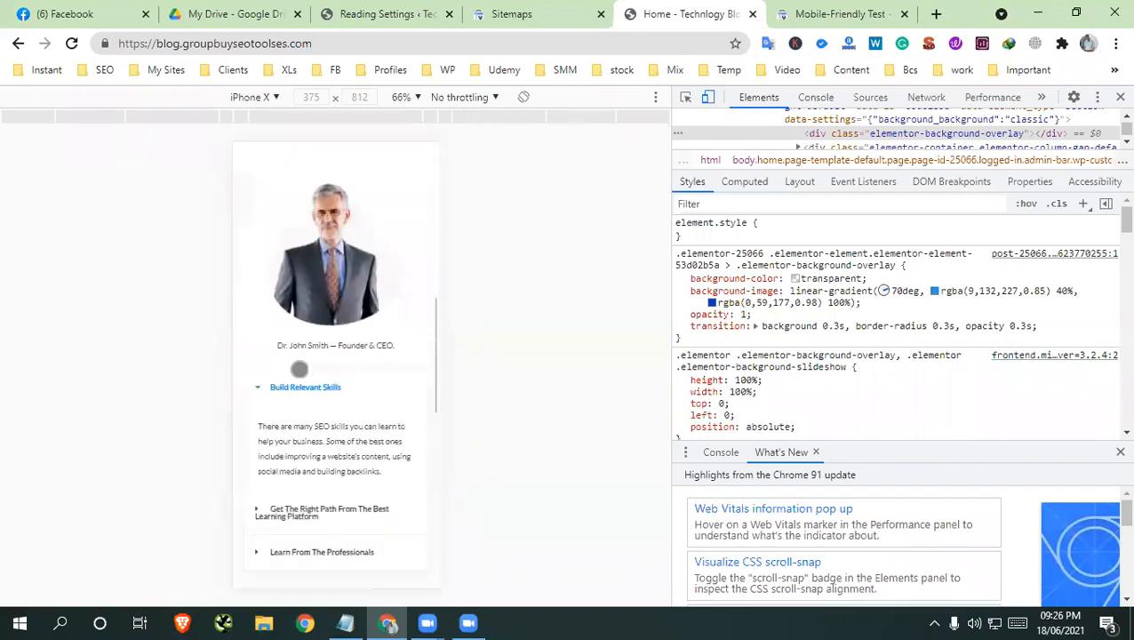
scroll(300, 367, up, 4)
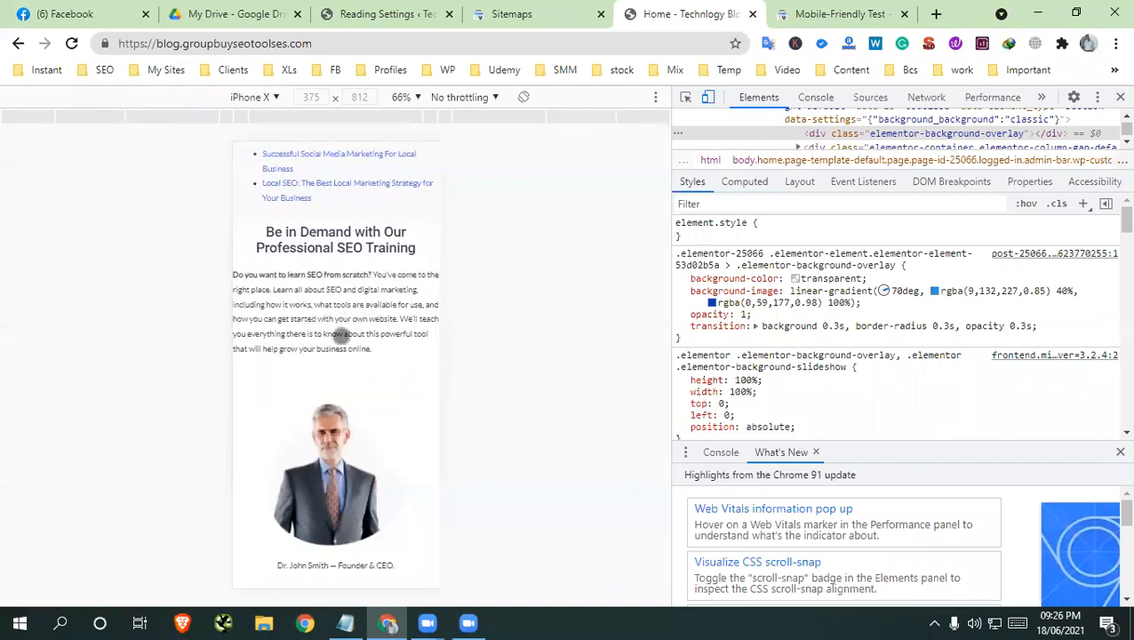
scroll(331, 389, down, 6)
scroll(331, 389, up, 3)
scroll(331, 388, up, 3)
scroll(409, 322, up, 6)
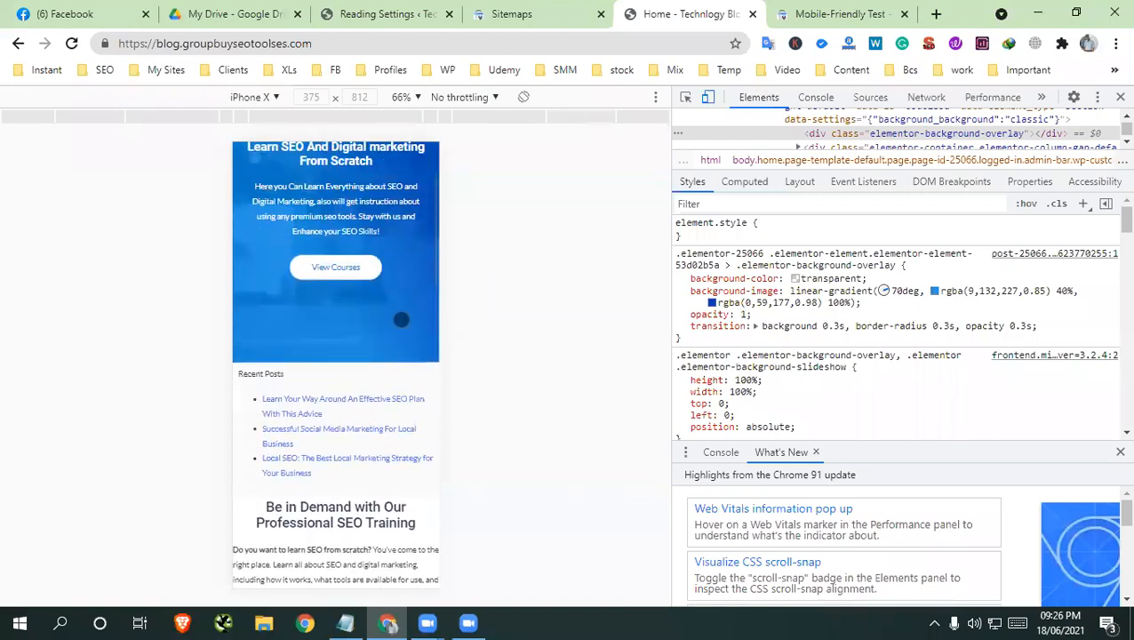
Switch the device preview to iPad and look through the home page's layout
click(257, 100)
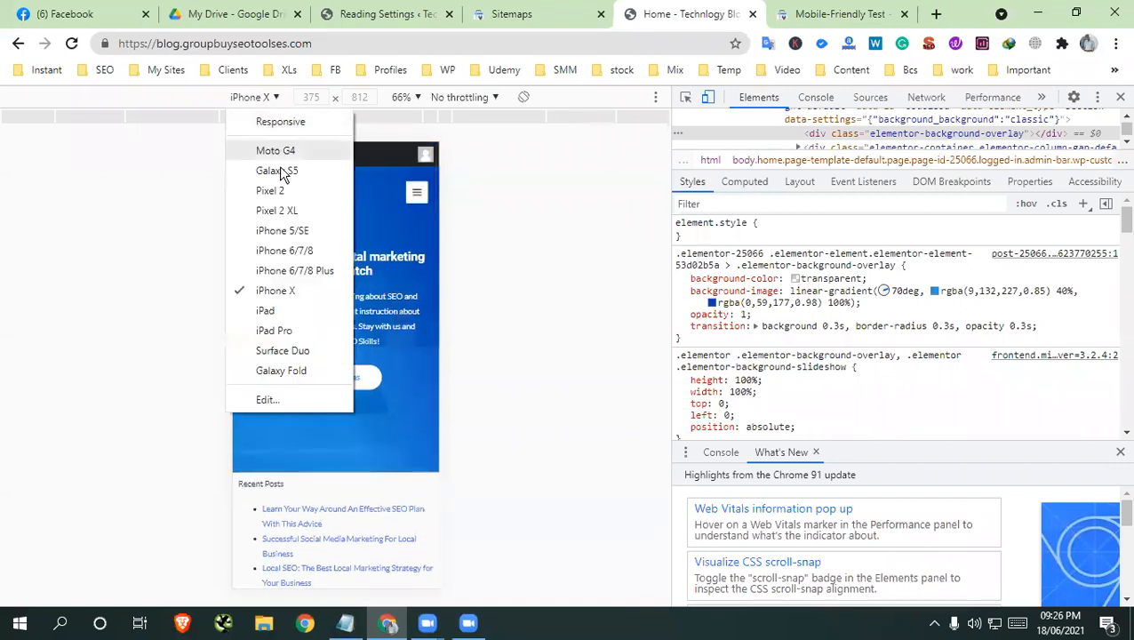
click(286, 317)
scroll(380, 256, down, 4)
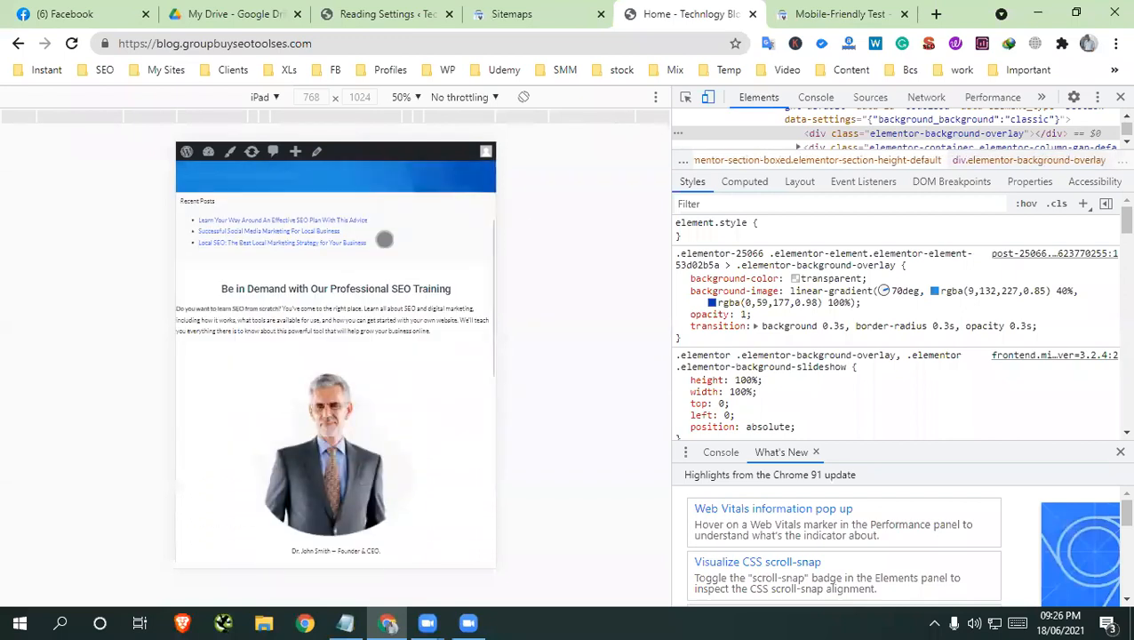
scroll(379, 256, up, 4)
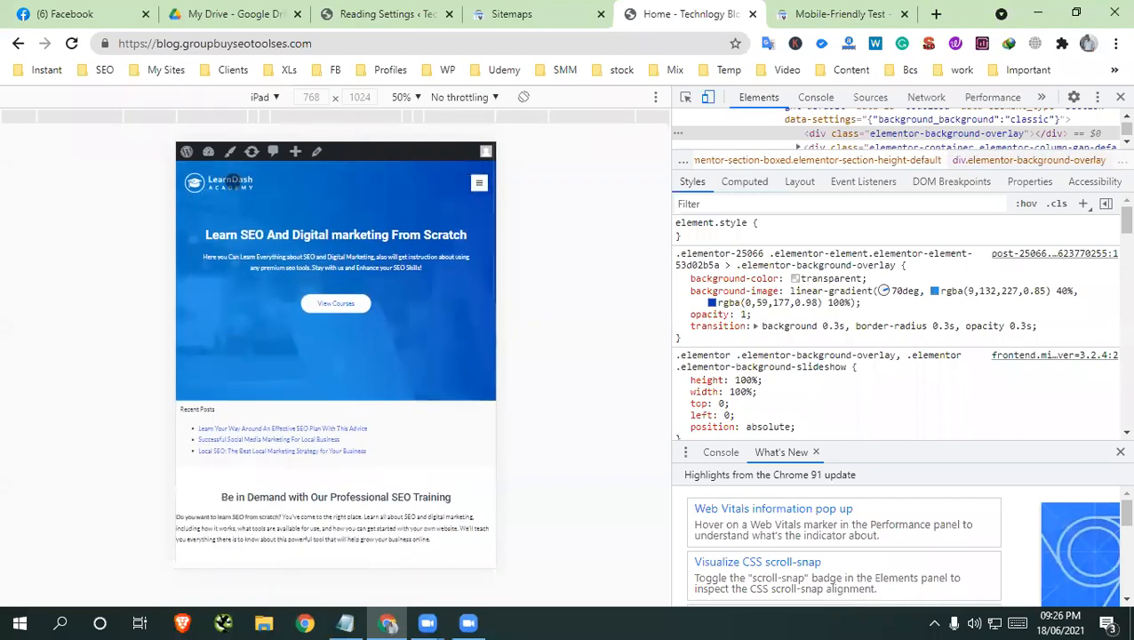
Switch the device preview to Galaxy Fold and examine the hero and Recent Posts sections
click(269, 103)
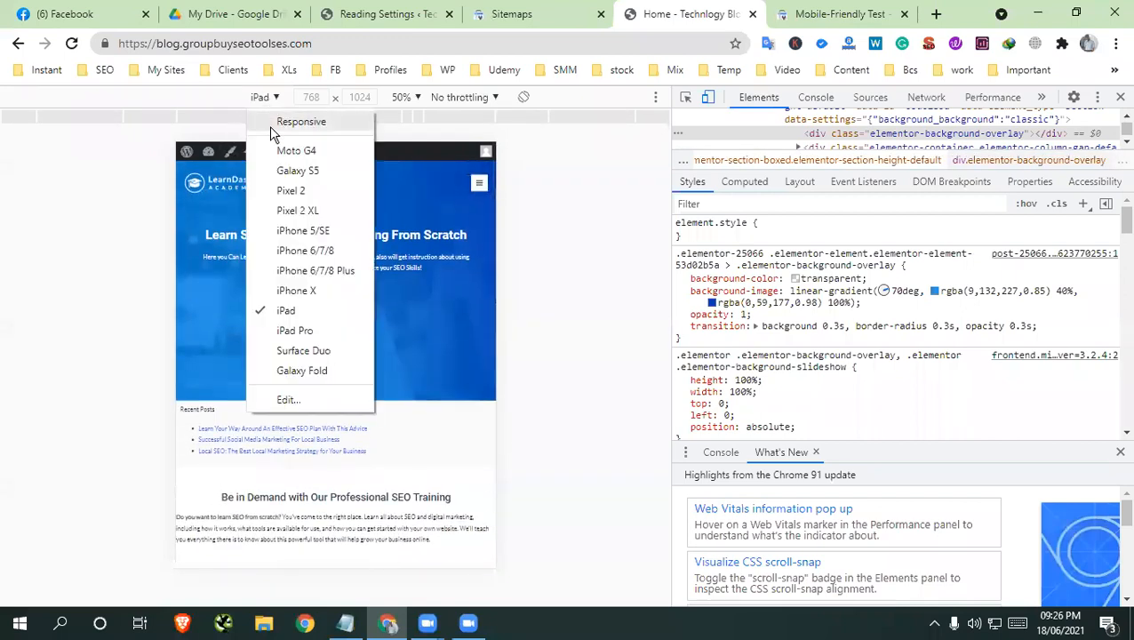
click(302, 371)
scroll(345, 302, down, 10)
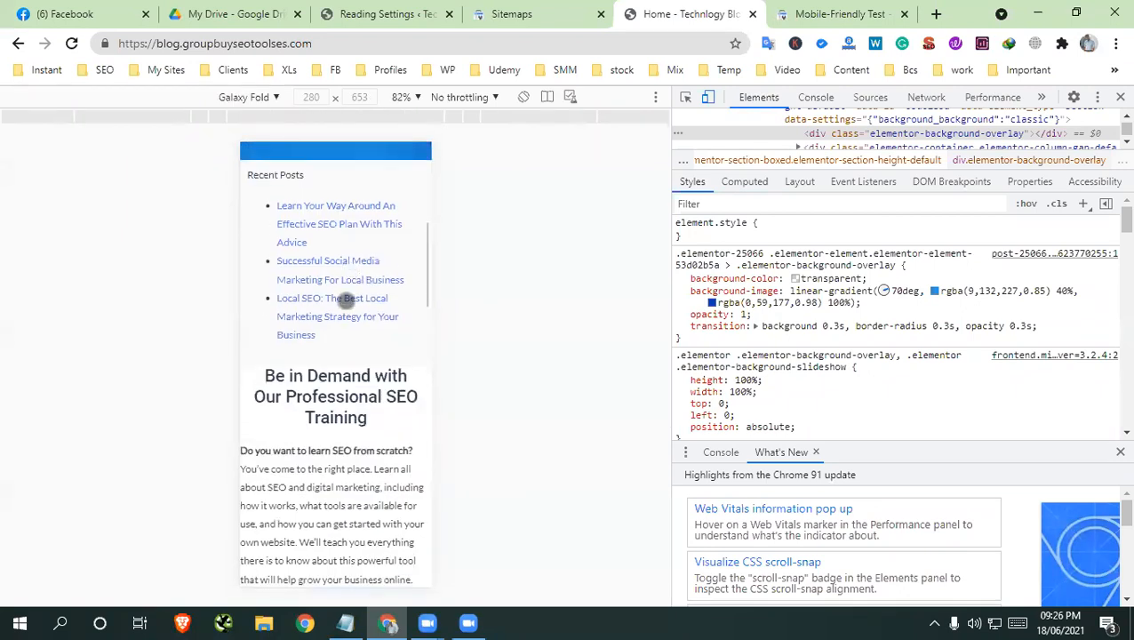
scroll(345, 301, up, 10)
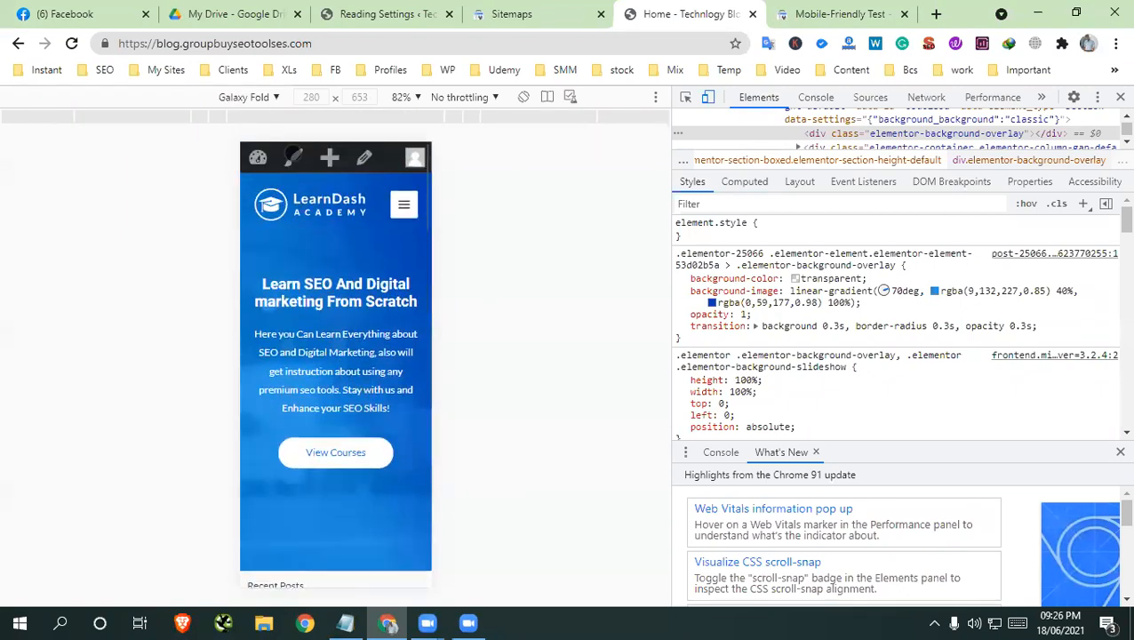
Switch the device preview to Pixel 2 and look over the home page
click(274, 97)
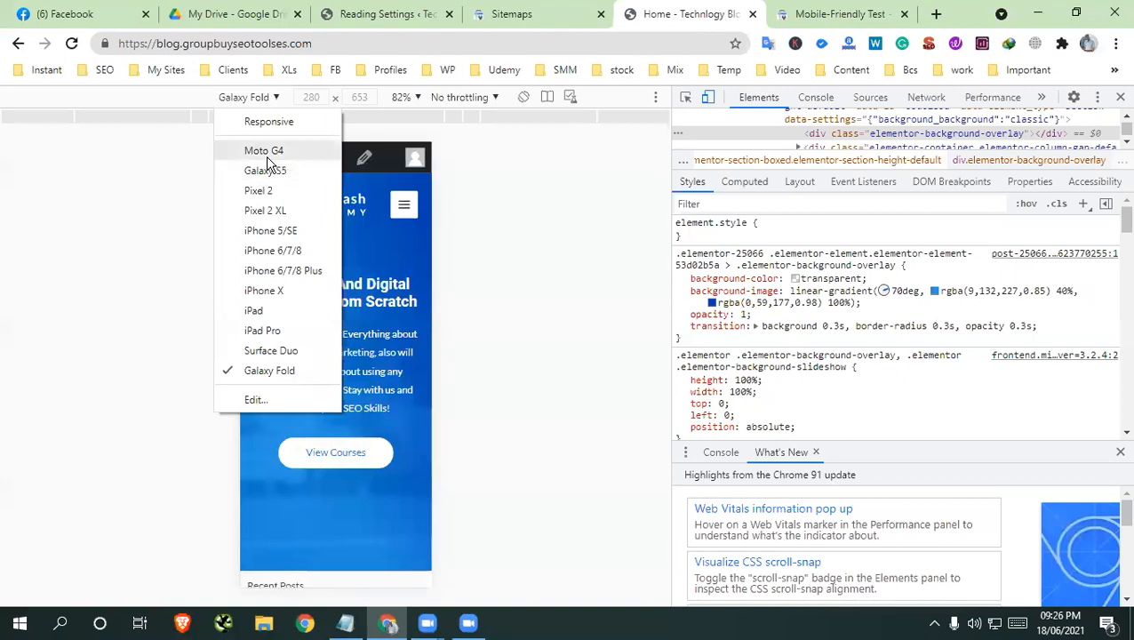
click(257, 190)
scroll(340, 266, down, 5)
scroll(339, 266, up, 5)
Preview the home page as Galaxy S5 down to its footer and close the developer tools
click(263, 98)
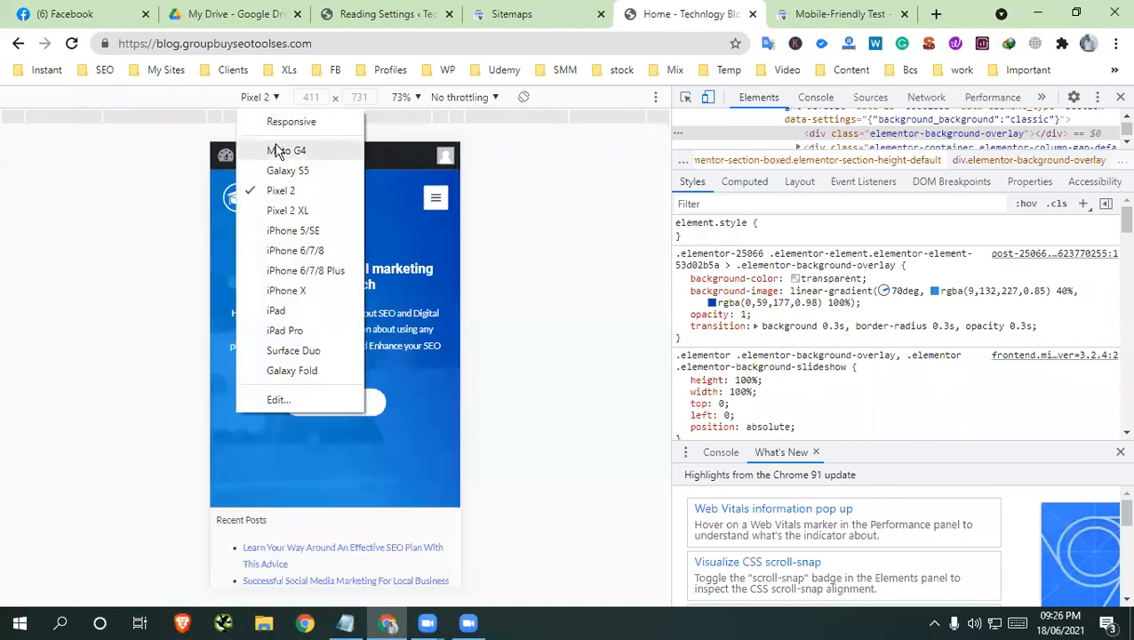
click(283, 170)
scroll(386, 422, down, 8)
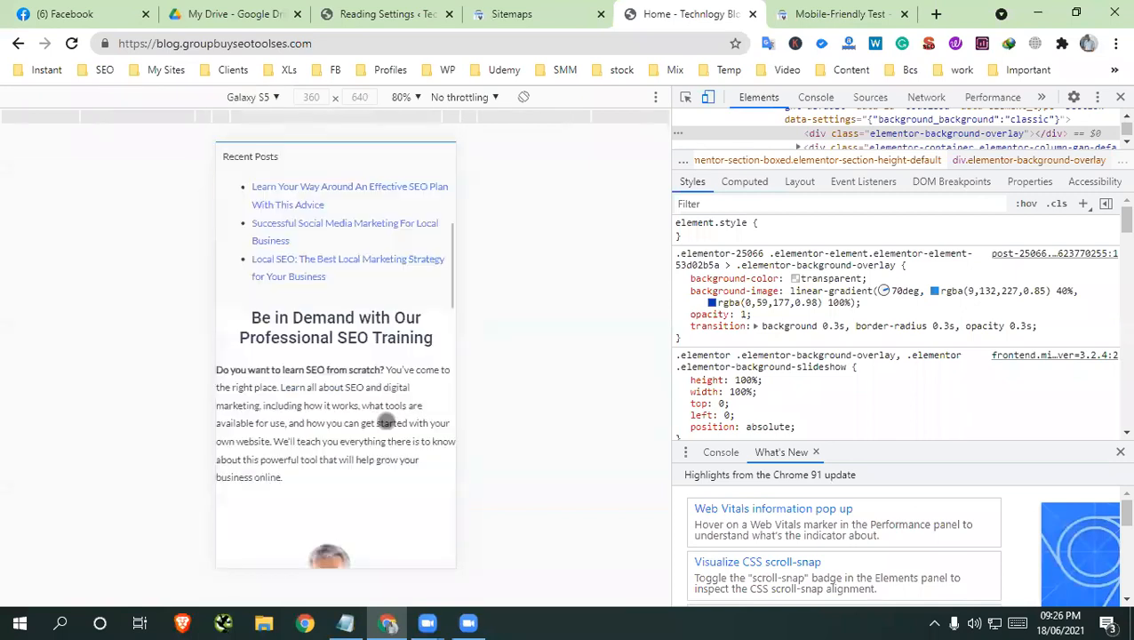
scroll(385, 422, down, 10)
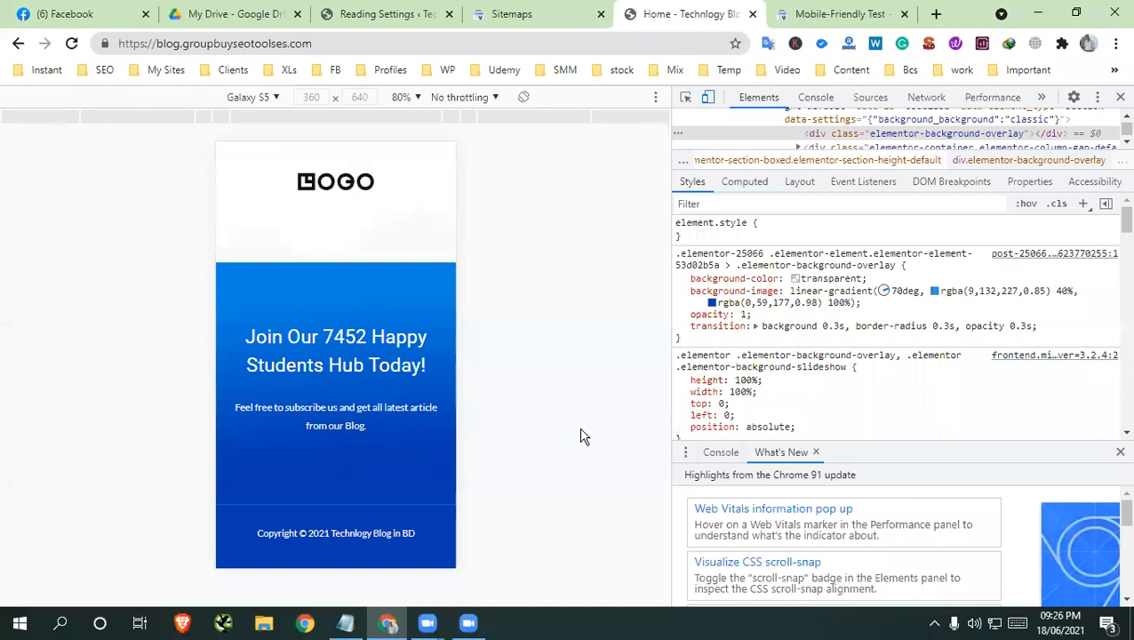
click(1120, 97)
scroll(539, 341, up, 8)
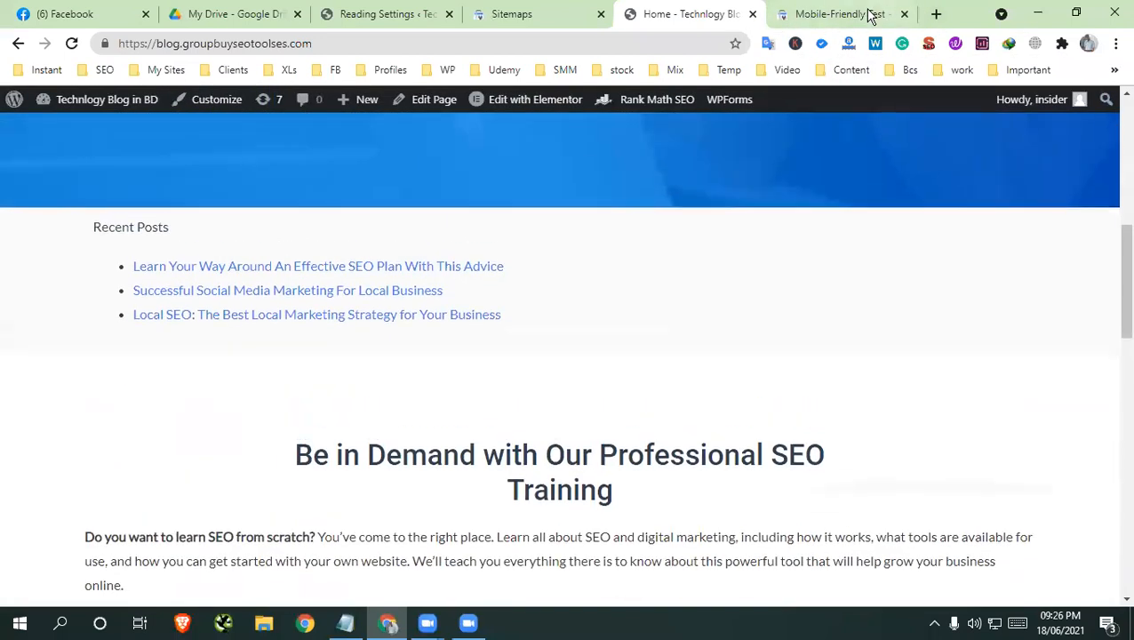
Go back to the Mobile-Friendly Test results and highlight the verdict for the blog
click(869, 14)
scroll(127, 368, down, 2)
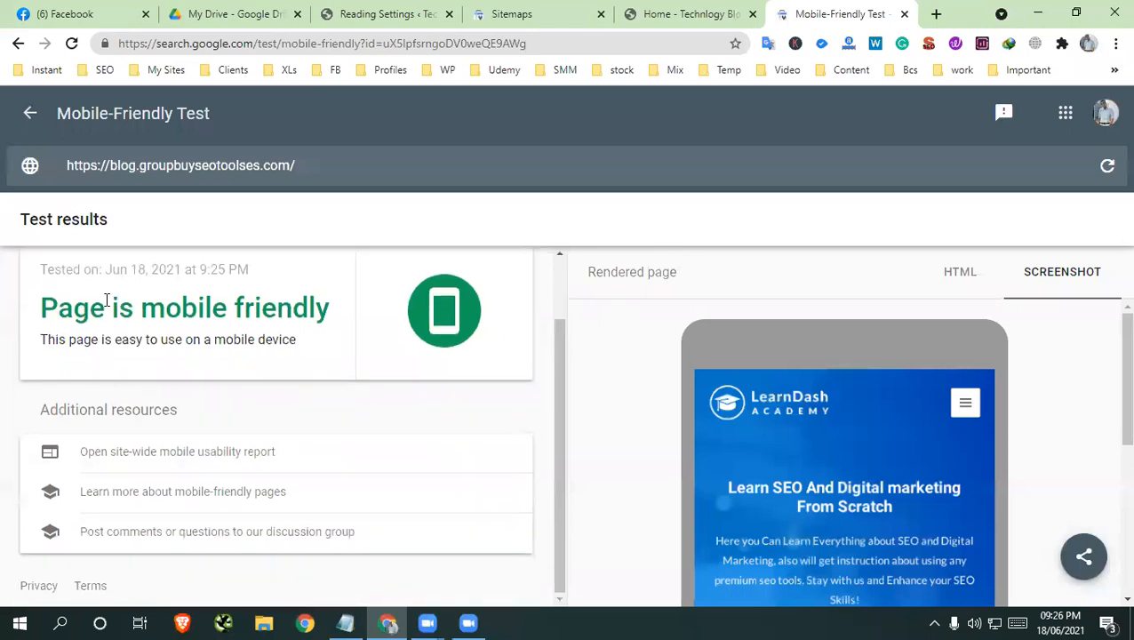
drag(106, 300, 318, 300)
click(291, 313)
drag(56, 307, 409, 325)
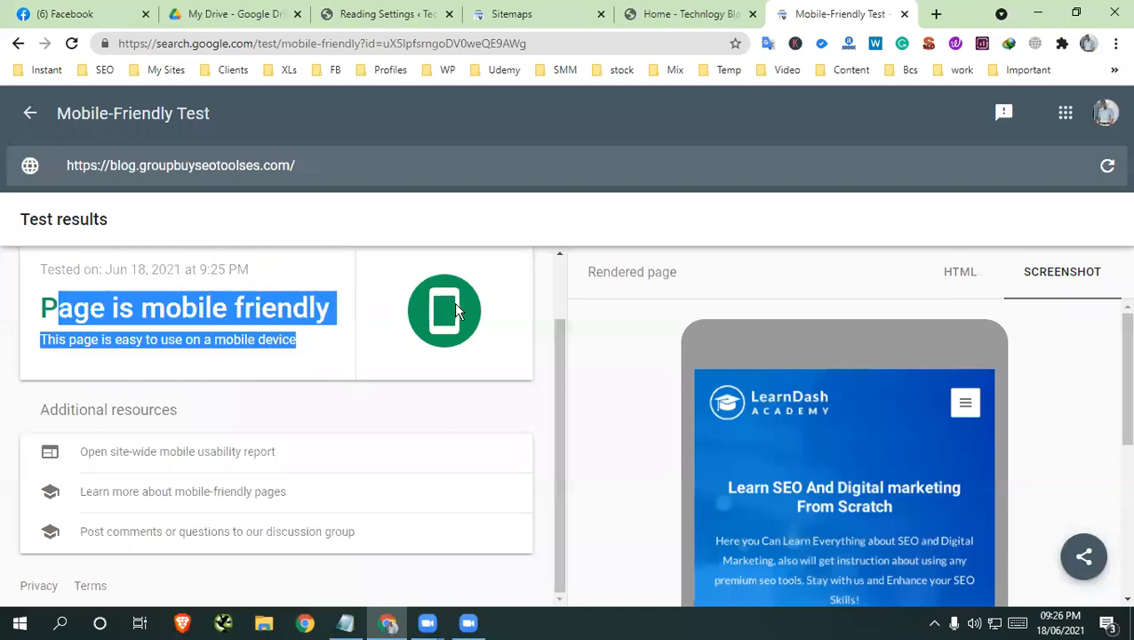
click(278, 363)
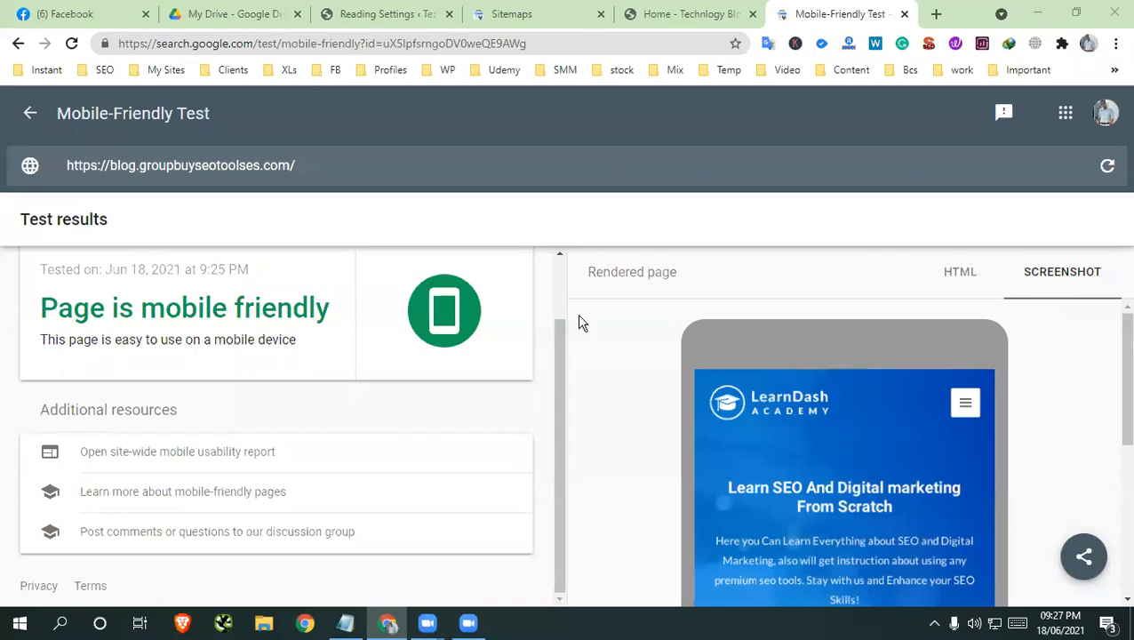
drag(119, 308, 320, 306)
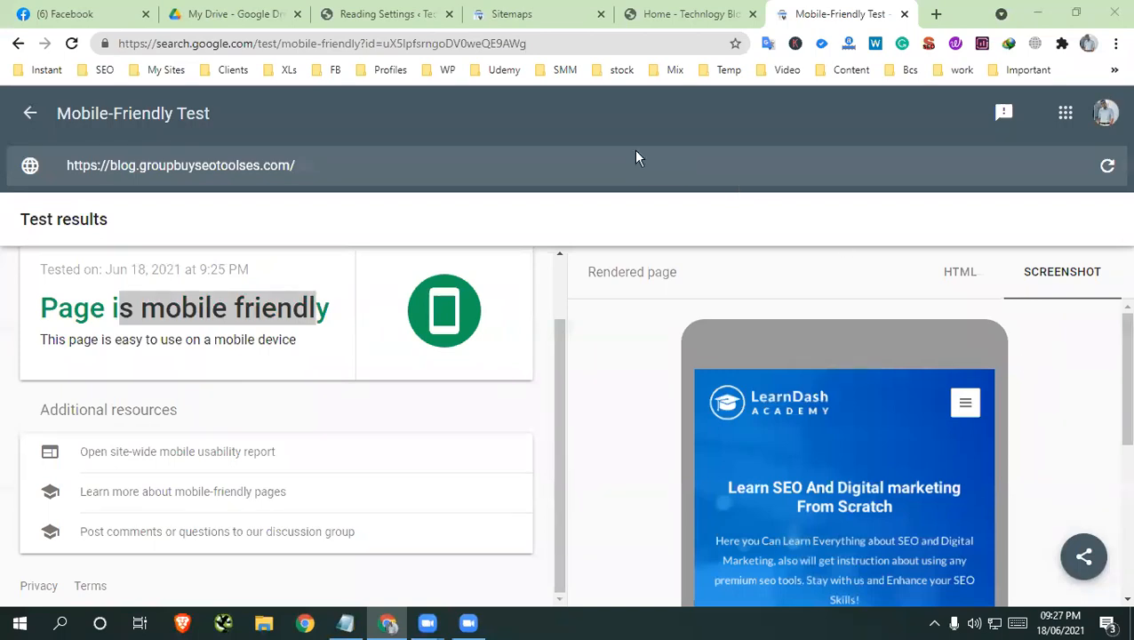
Check the Class 7 topics in the course outline PDF and highlight the full Mobile-Friendly Test verdict
click(374, 14)
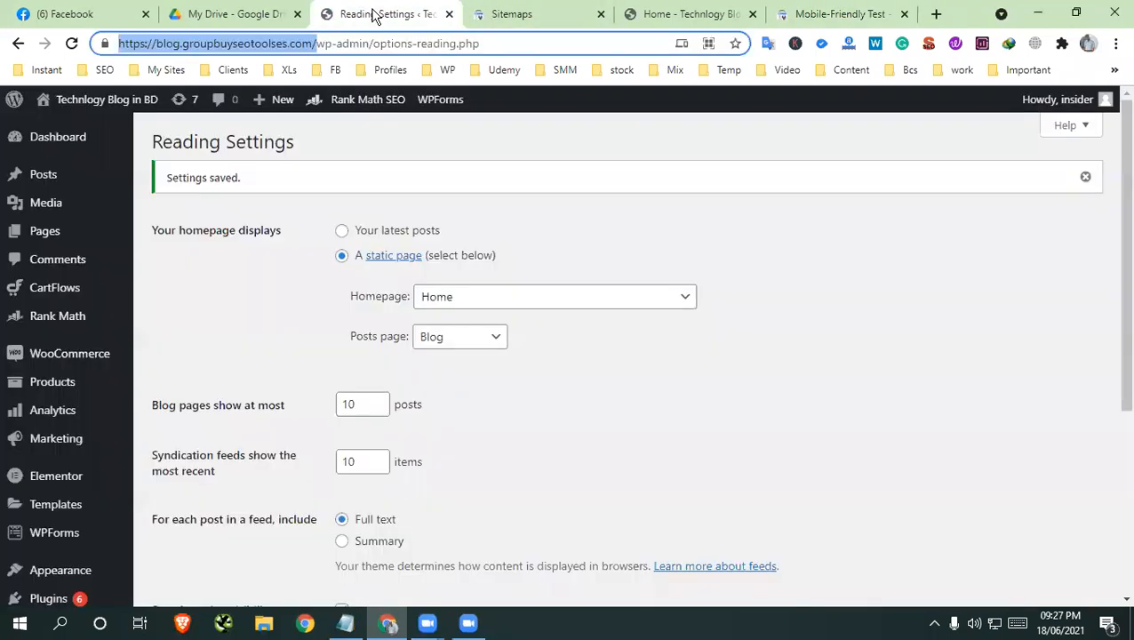
click(245, 15)
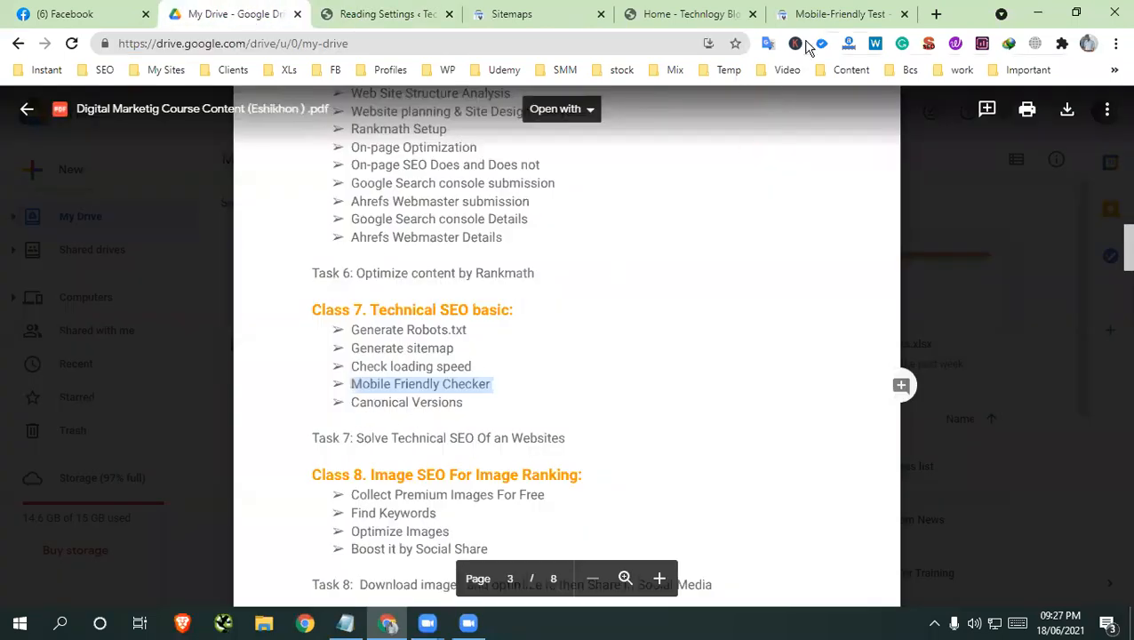
click(884, 15)
drag(326, 308, 115, 308)
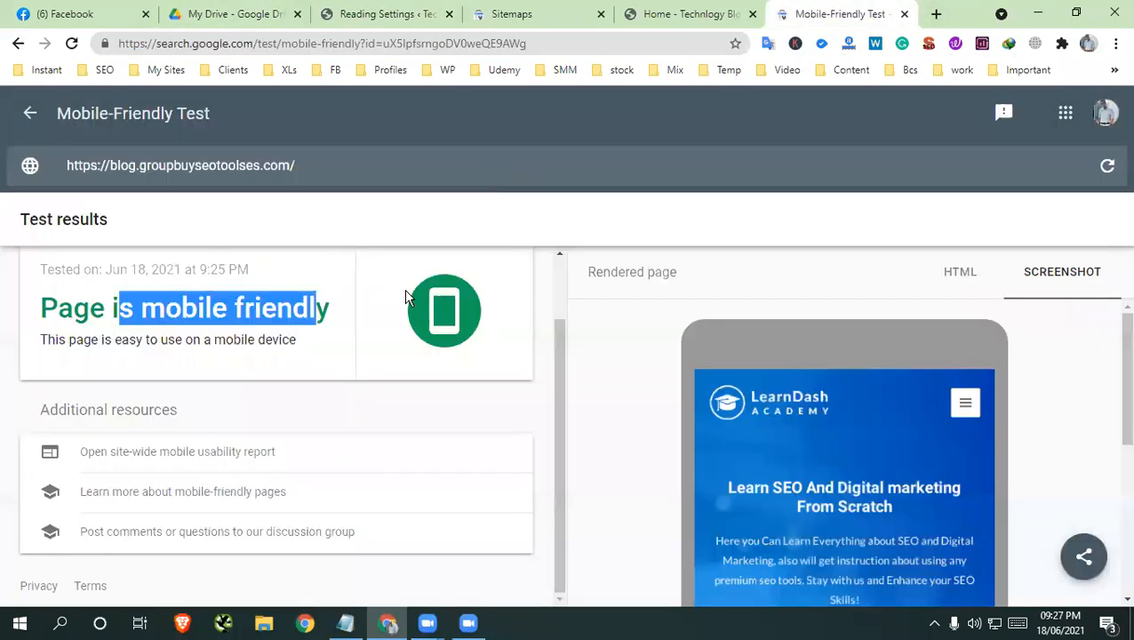
drag(330, 308, 33, 306)
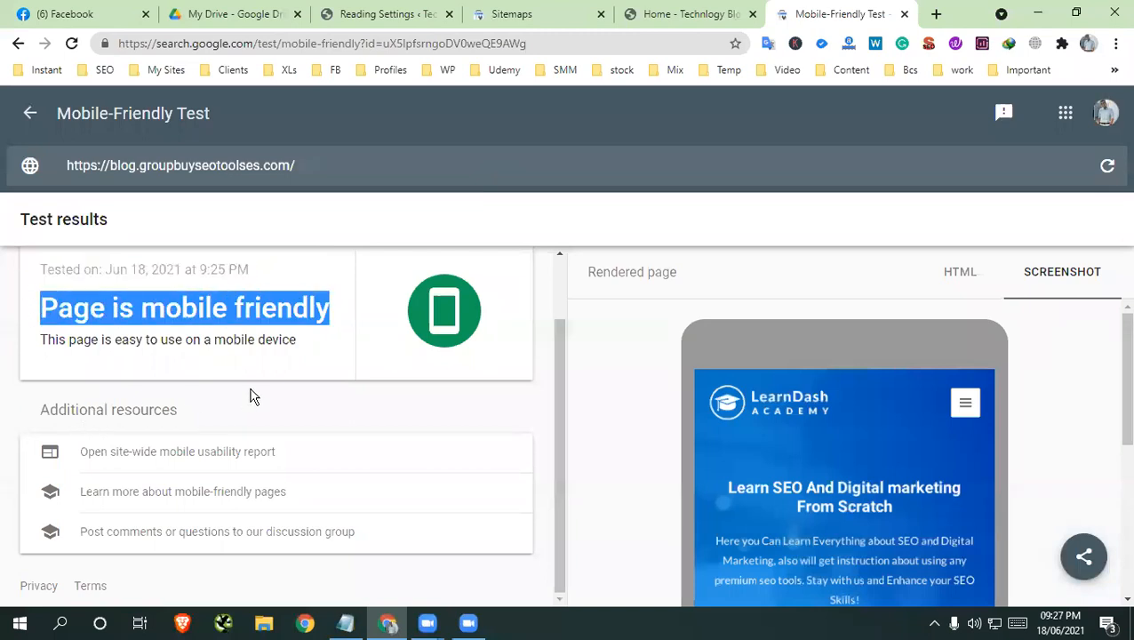
Look through the blog home page in its normal desktop layout
click(721, 14)
scroll(1117, 431, down, 8)
scroll(822, 467, up, 9)
scroll(822, 466, up, 5)
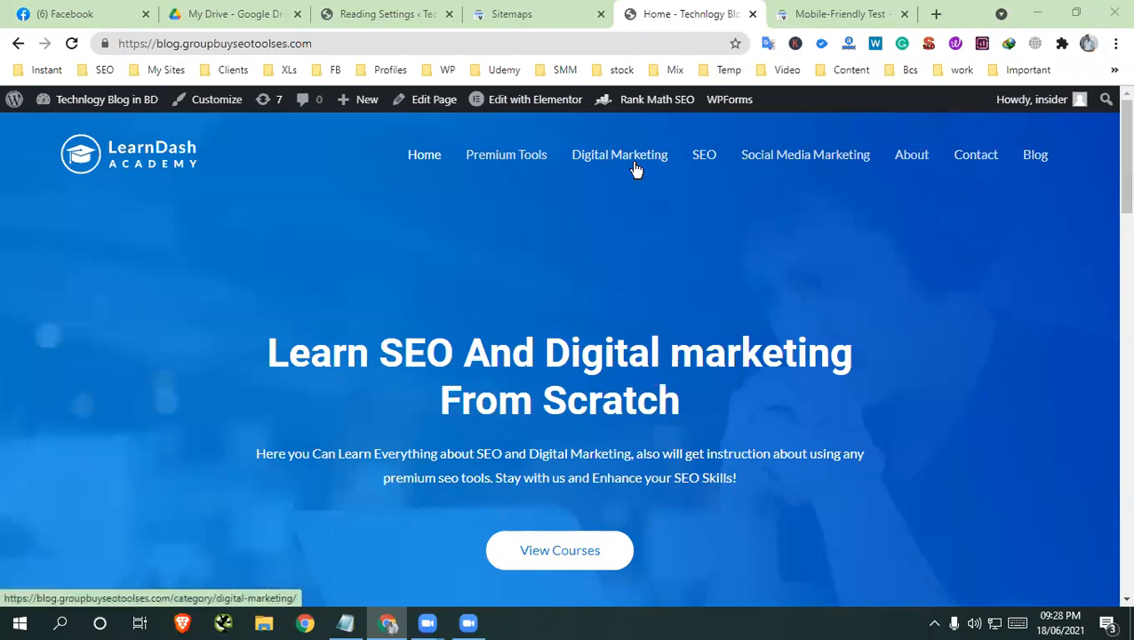
scroll(764, 457, down, 5)
scroll(765, 457, up, 5)
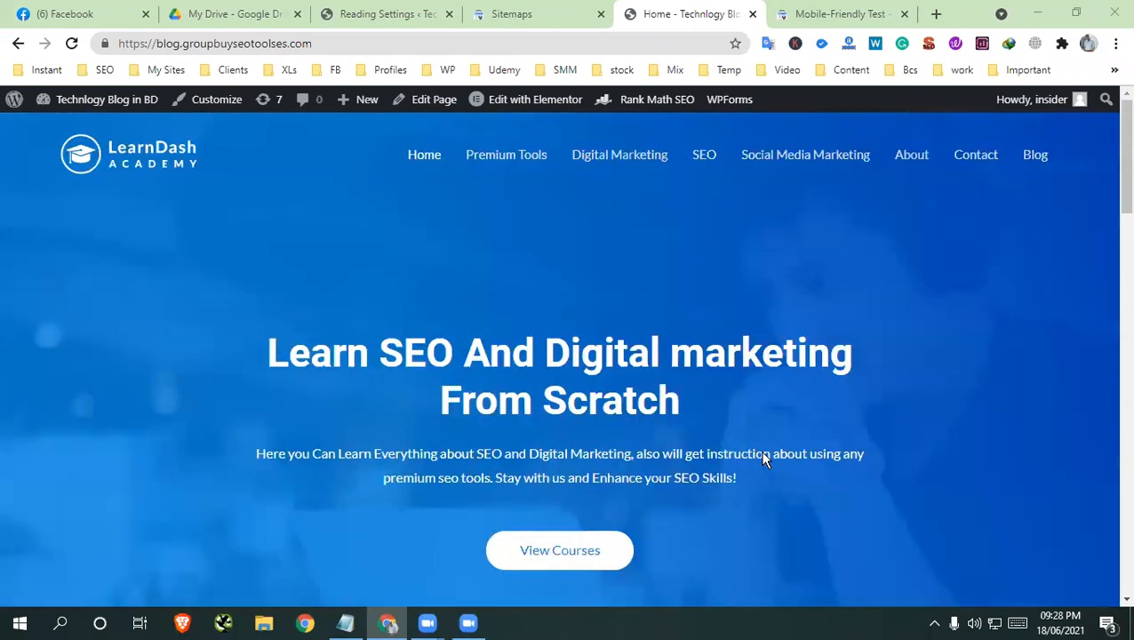
scroll(764, 458, down, 10)
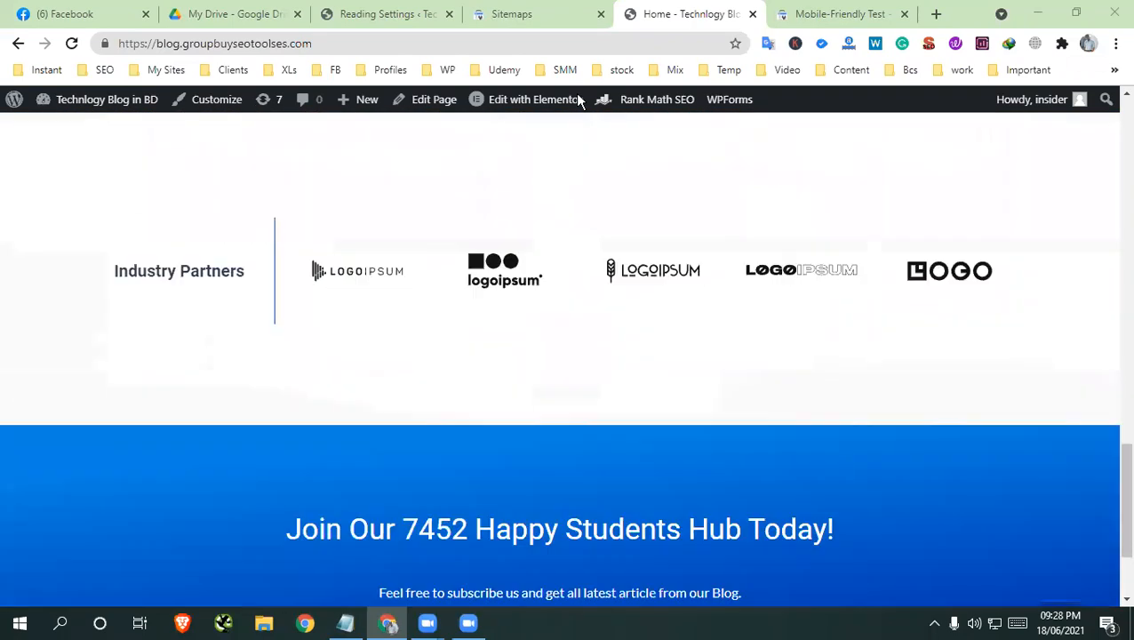
scroll(578, 99, down, 2)
Return to the course outline PDF and highlight the Canonical Versions topic under Class 7
click(520, 13)
click(407, 16)
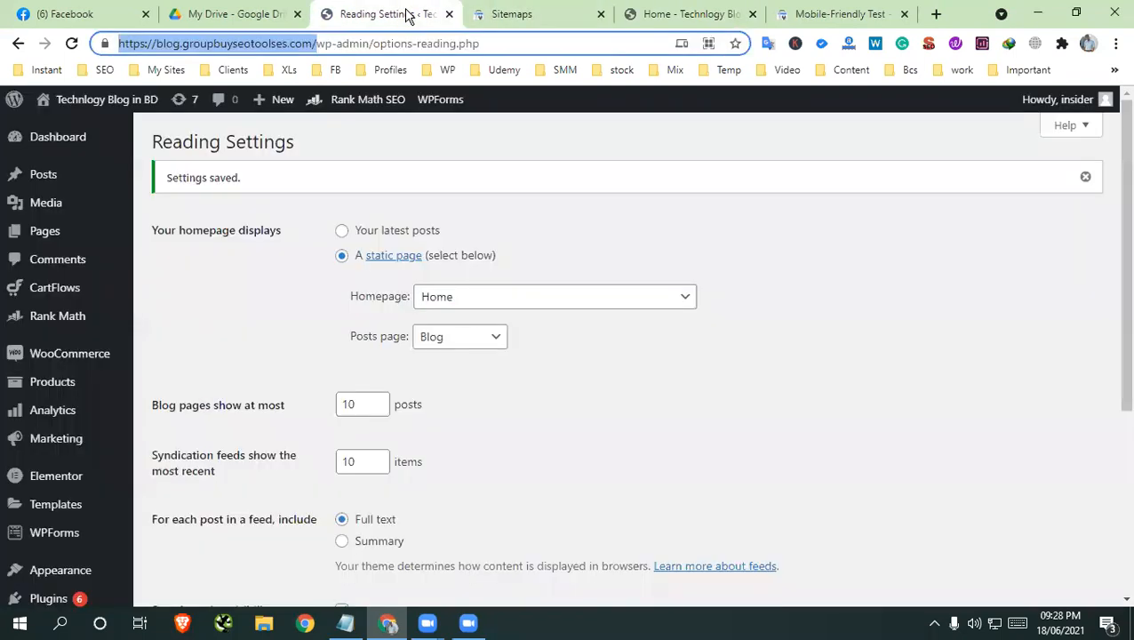
click(243, 15)
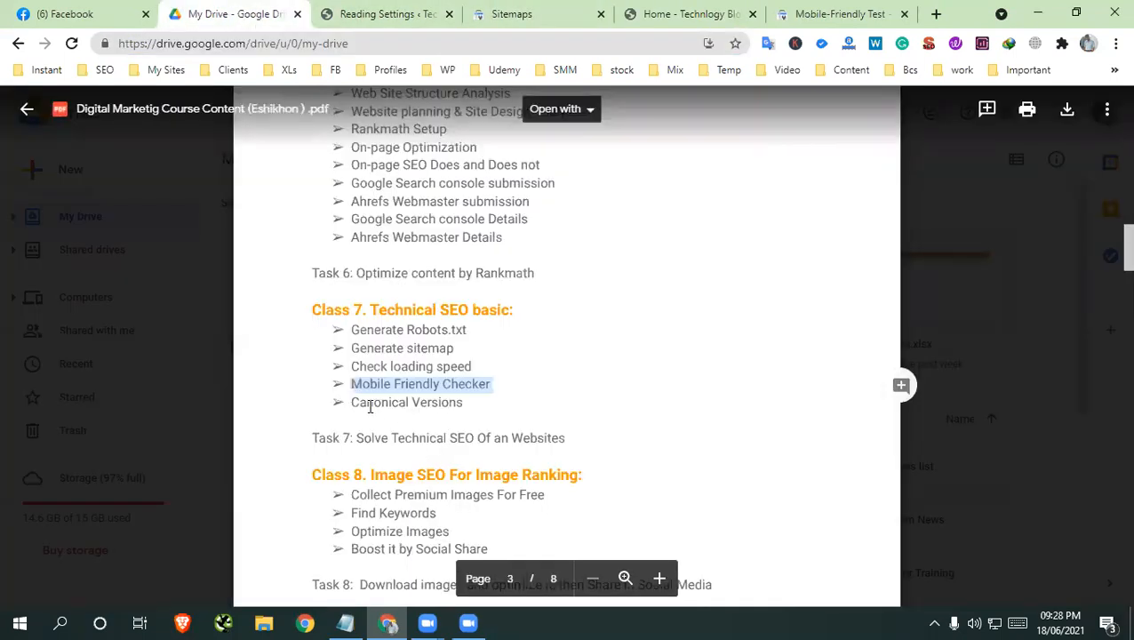
drag(371, 406, 488, 400)
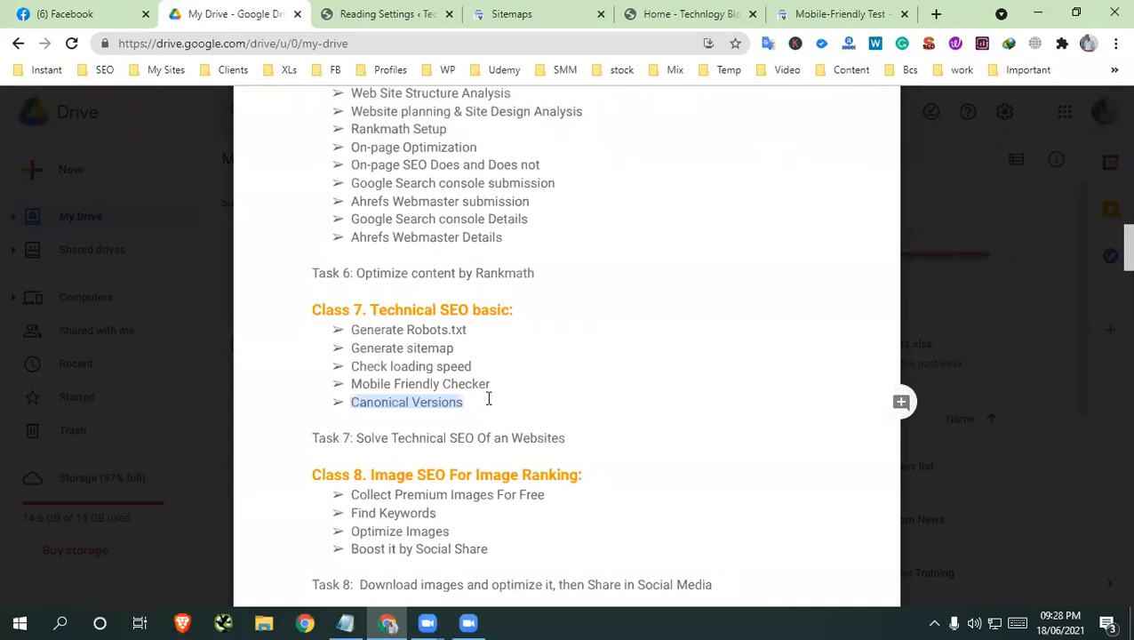
Search Google for "prothom alo" in a new tab and compare the newspaper's domain variants in the results
click(935, 16)
text(prothoi)
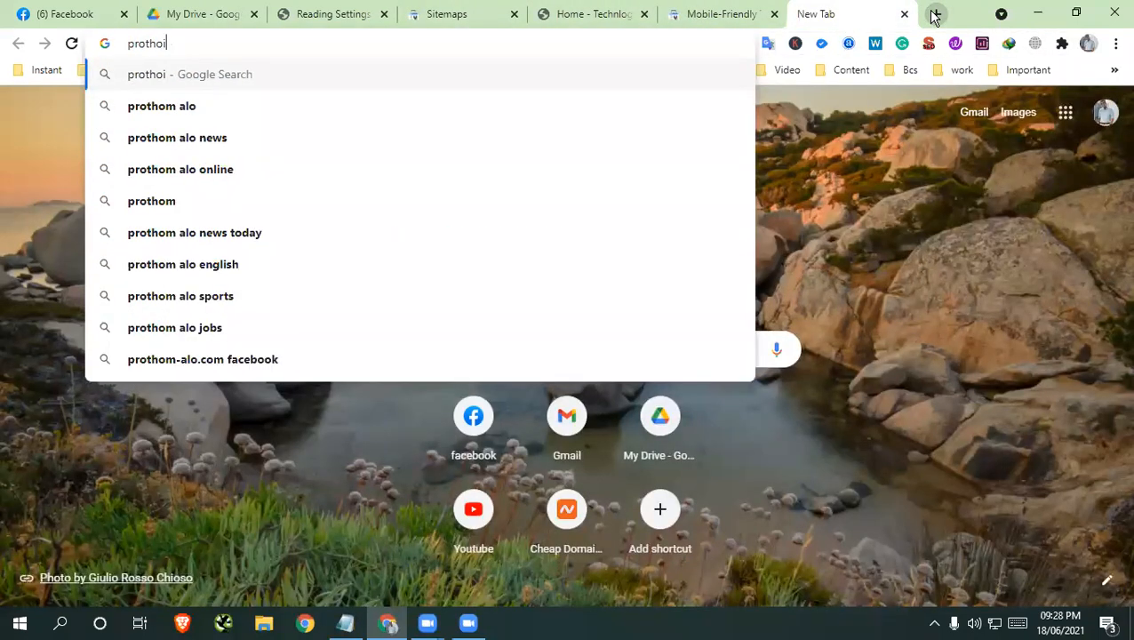
key(BackSpace)
text(m alo)
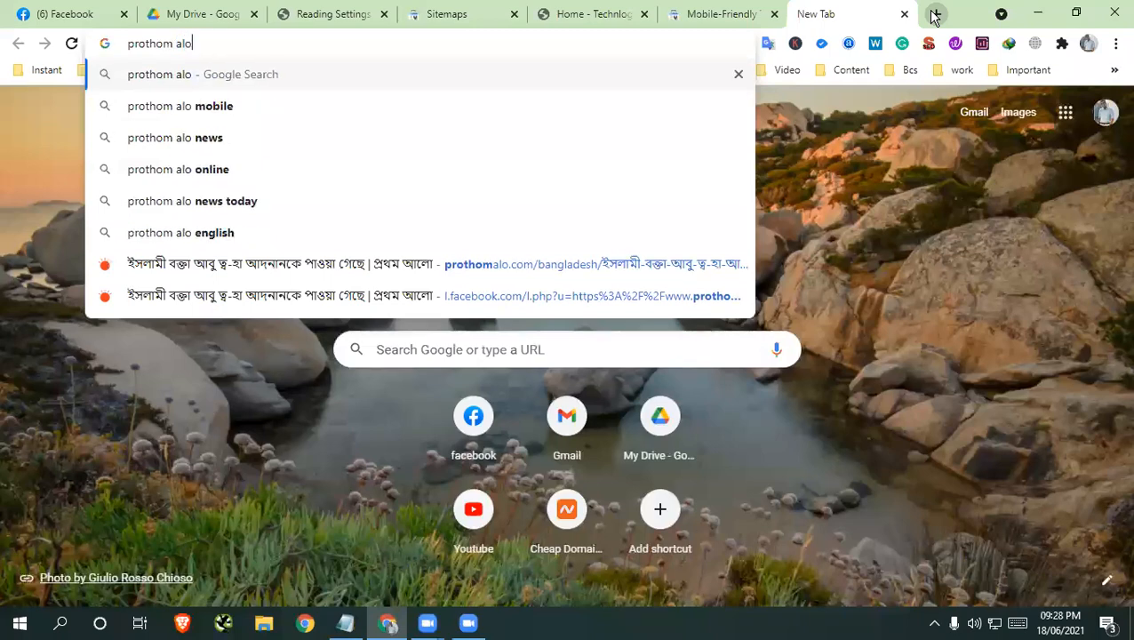
key(Return)
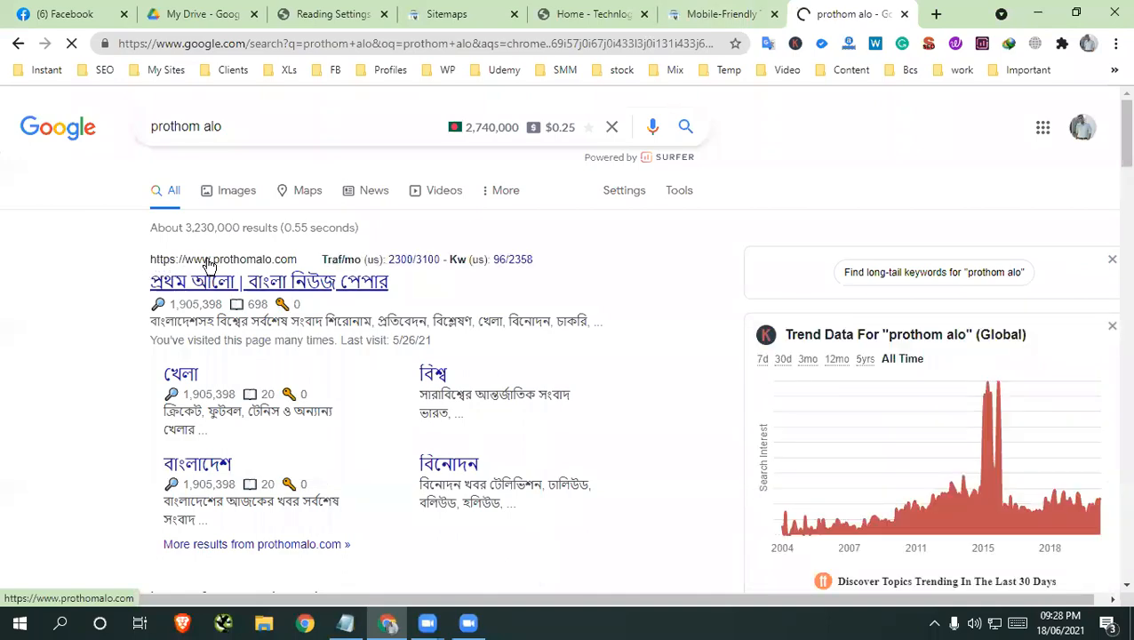
scroll(262, 391, down, 8)
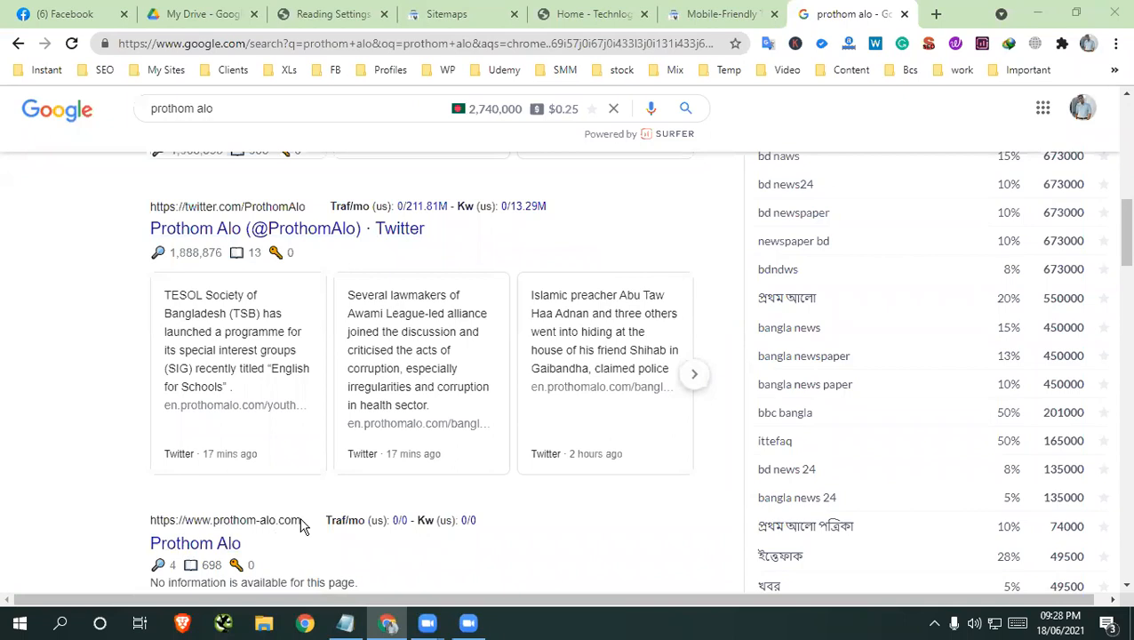
scroll(266, 507, down, 1)
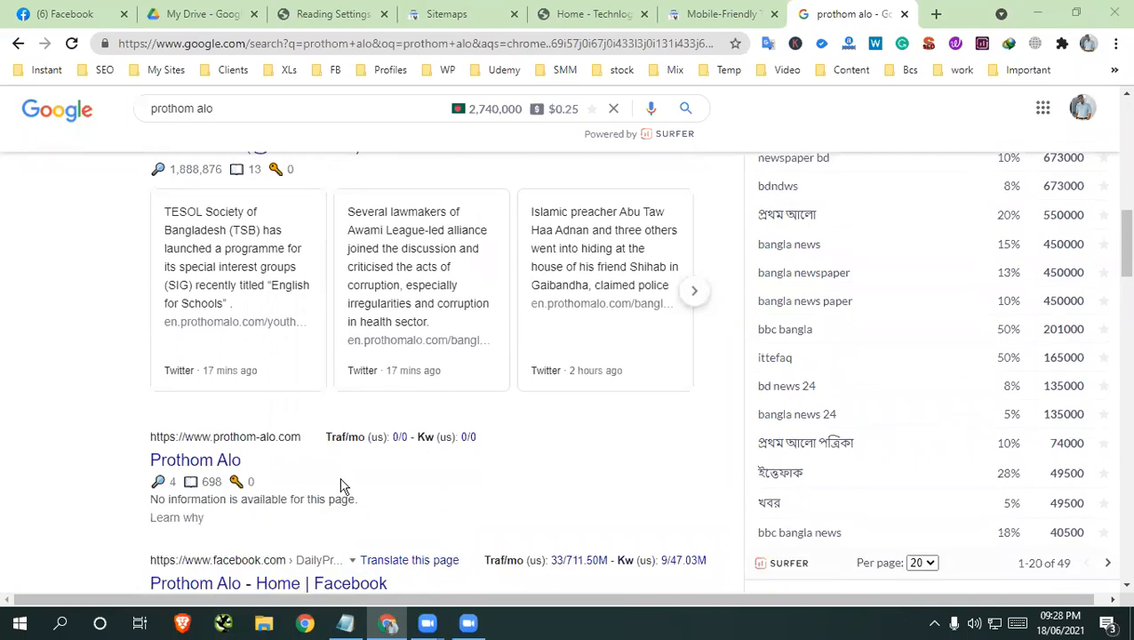
scroll(307, 478, up, 2)
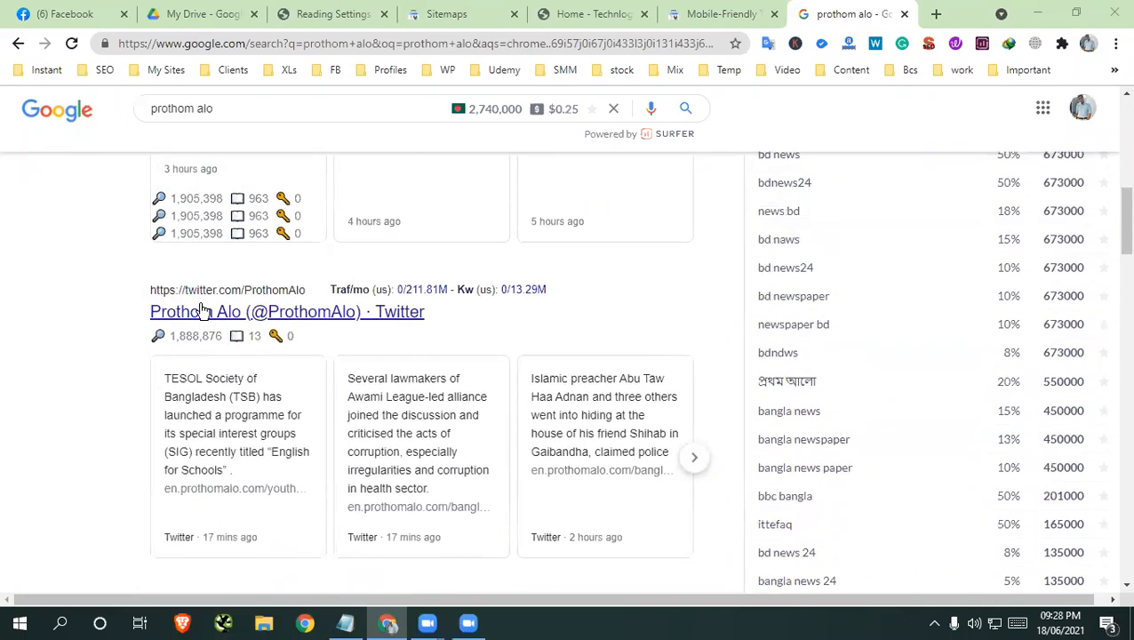
scroll(218, 307, down, 3)
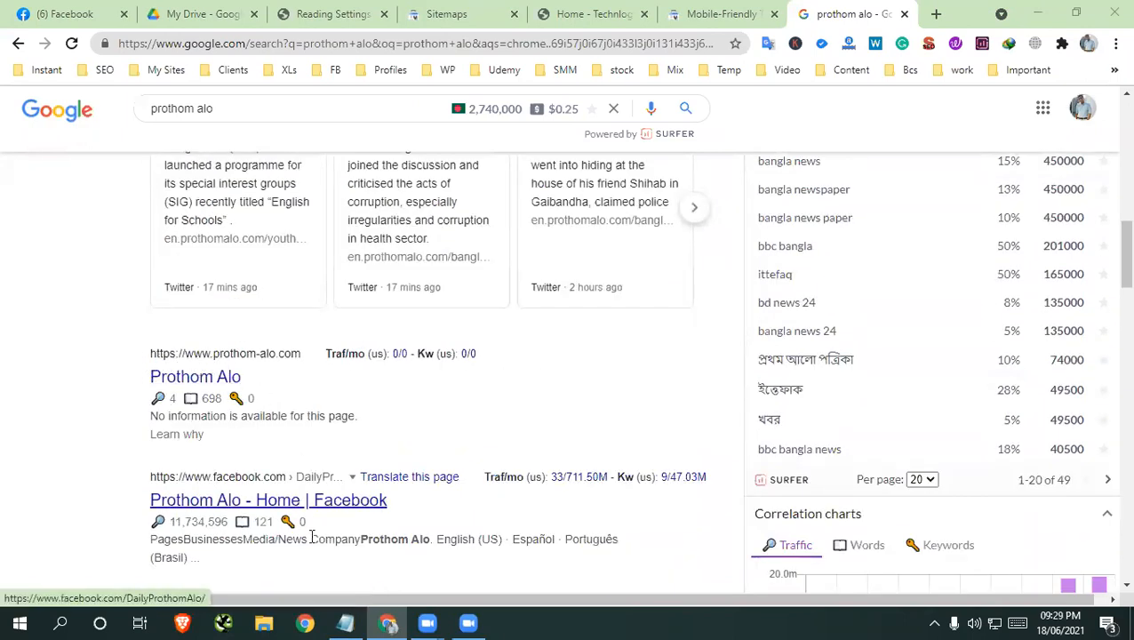
Switch to the open Notepad note and add the lines "http" and "http ww" below the robots.txt text
click(345, 623)
click(646, 261)
drag(788, 246, 565, 195)
click(830, 281)
text(http)
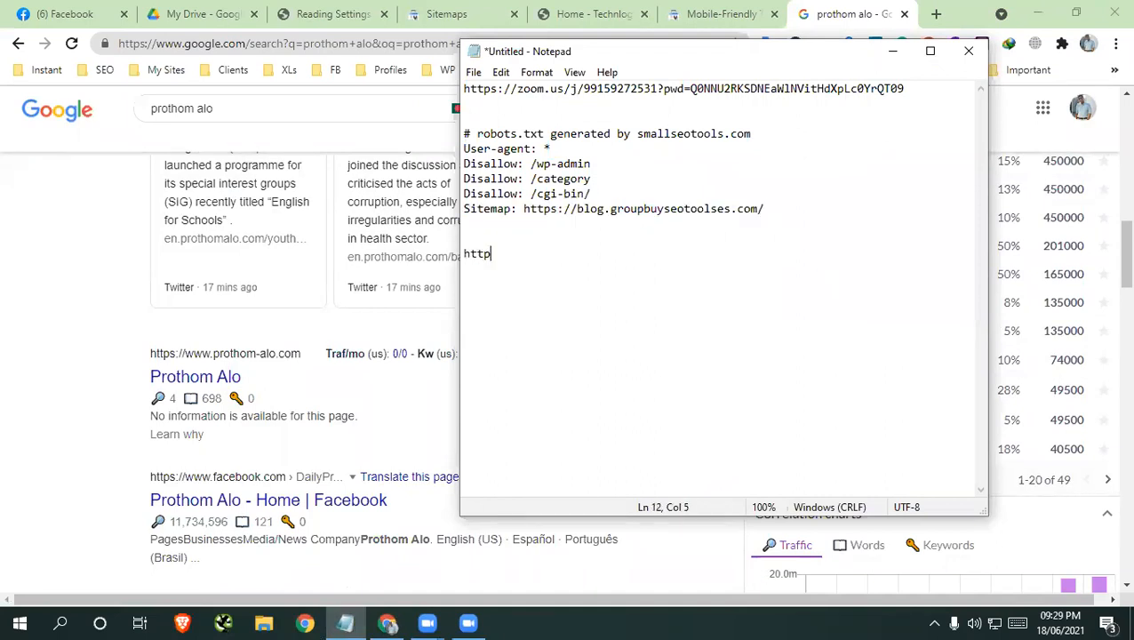
key(Return)
text(http ww)
key(Return)
Highlight the "http" line below the robots.txt text in the note
click(508, 254)
key(shift+Home)
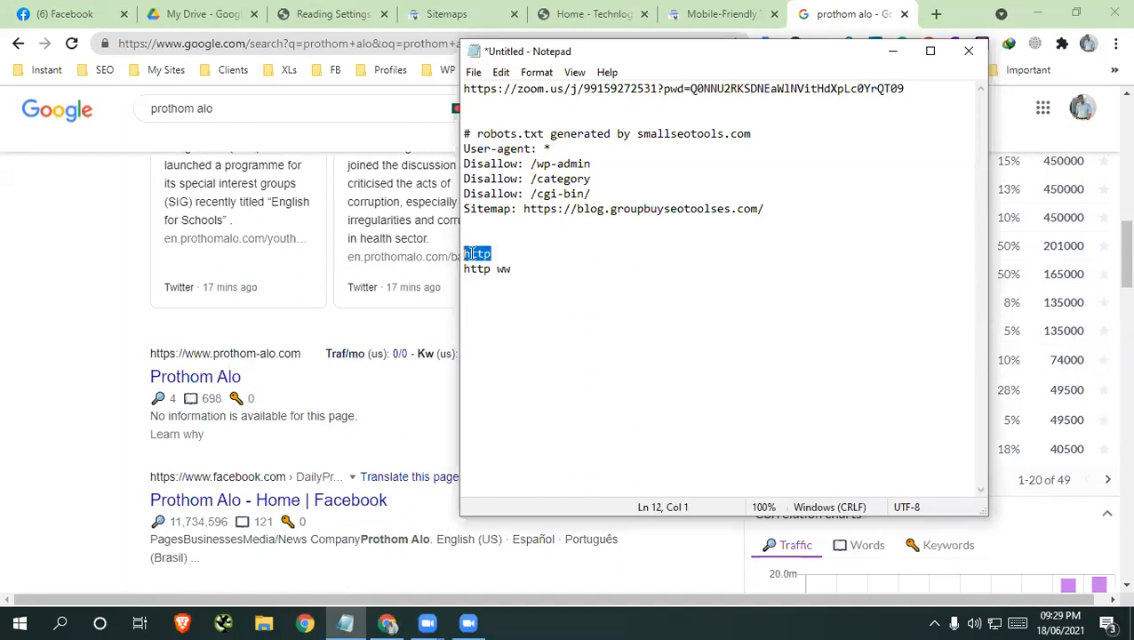
click(925, 449)
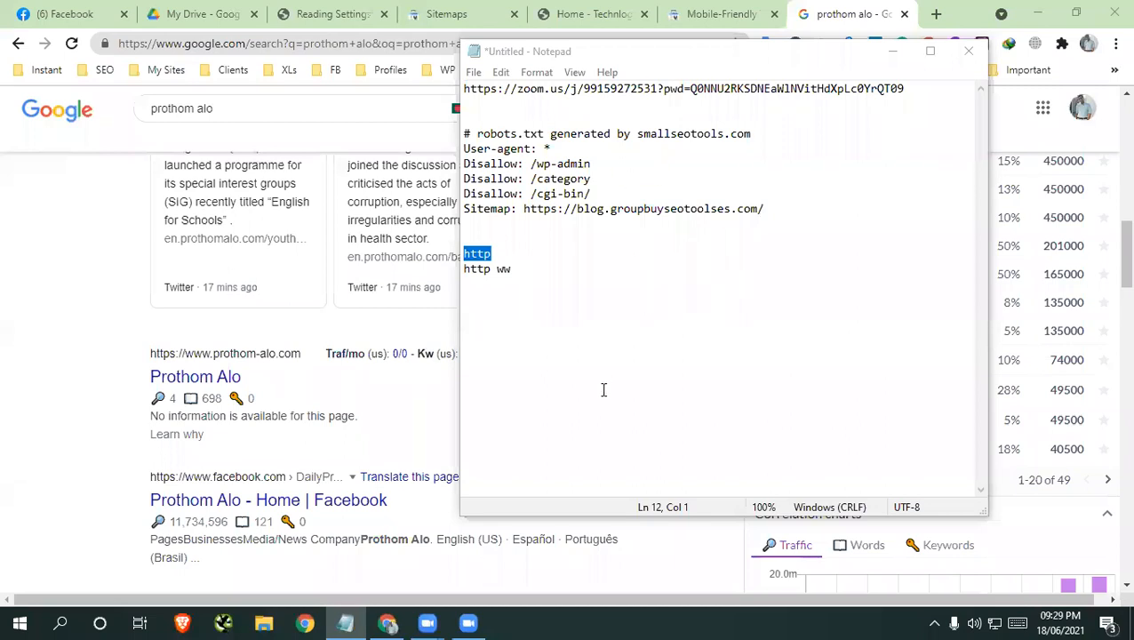
Complete the second URL version as "http www" and add the lines "https" and "https www" below a blank line
click(524, 269)
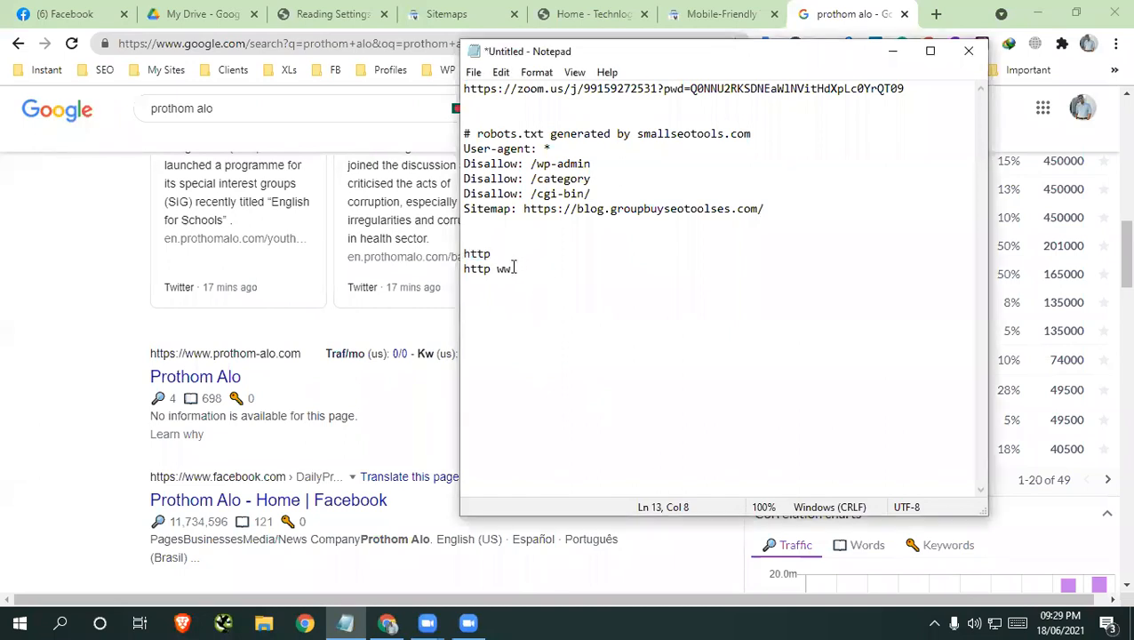
text(w)
key(Return)
key(Return)
text(https)
key(Return)
text(https ww)
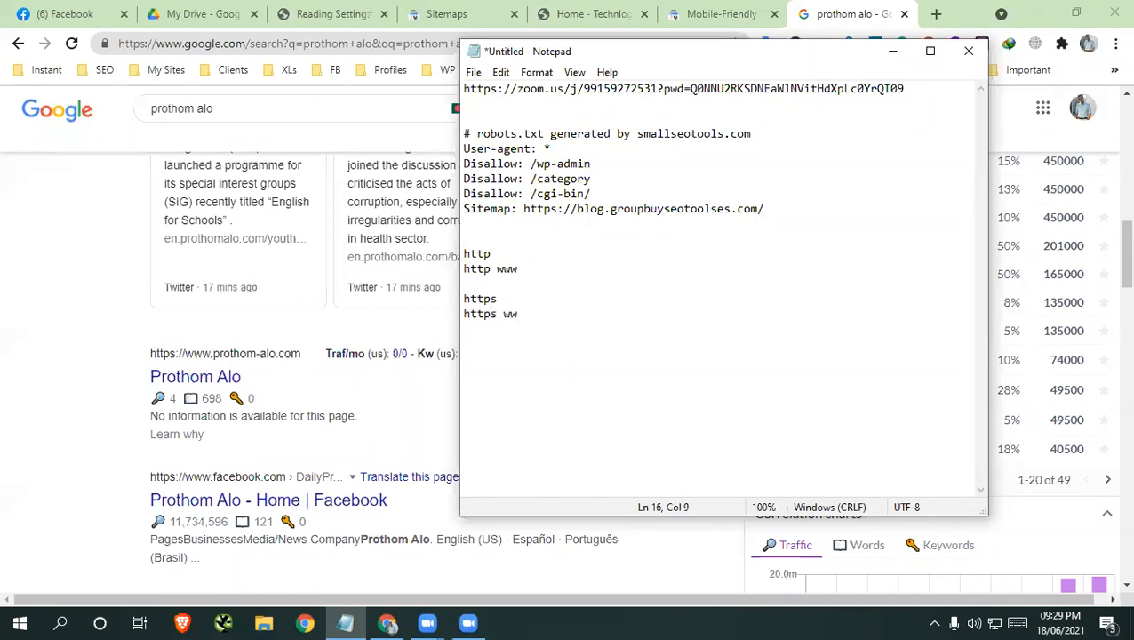
text(w)
Highlight the first "http" entry in the note's list of URL versions
click(499, 256)
drag(499, 255, 459, 253)
drag(478, 269, 463, 245)
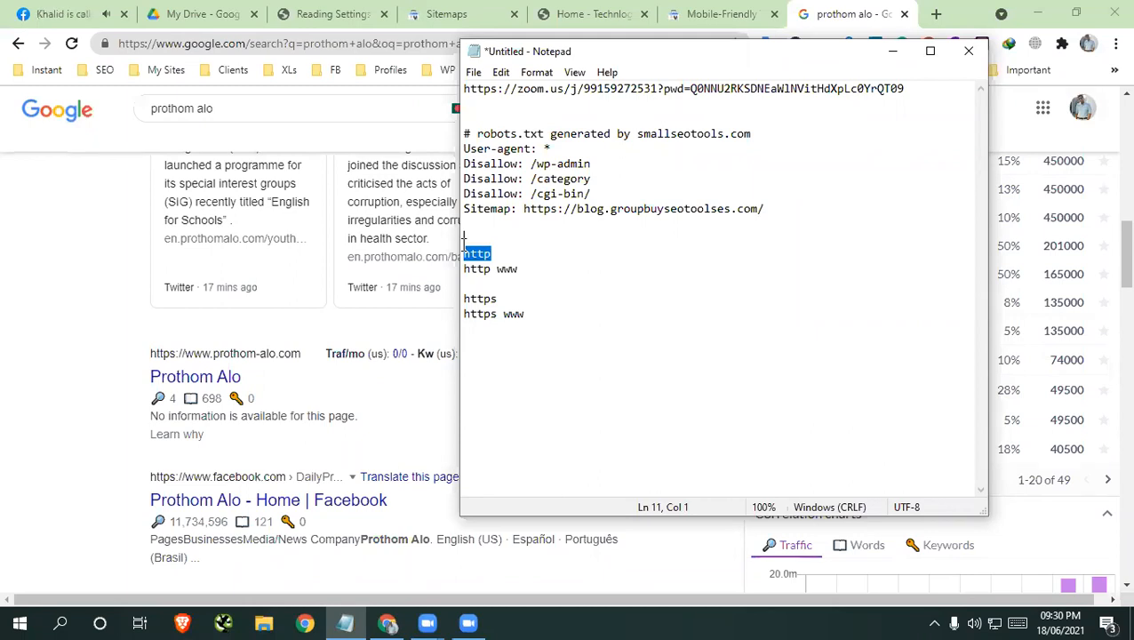
Close the Facebook browser tab and bring the Notepad note back up over the Mobile-Friendly Test page
click(130, 19)
click(125, 14)
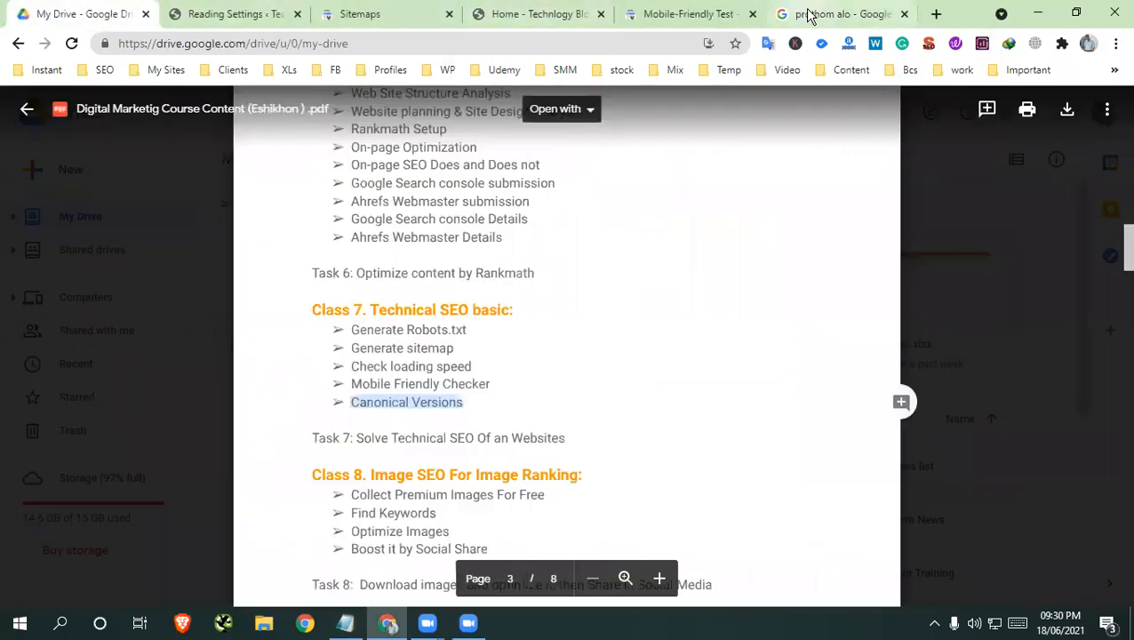
click(807, 14)
click(751, 14)
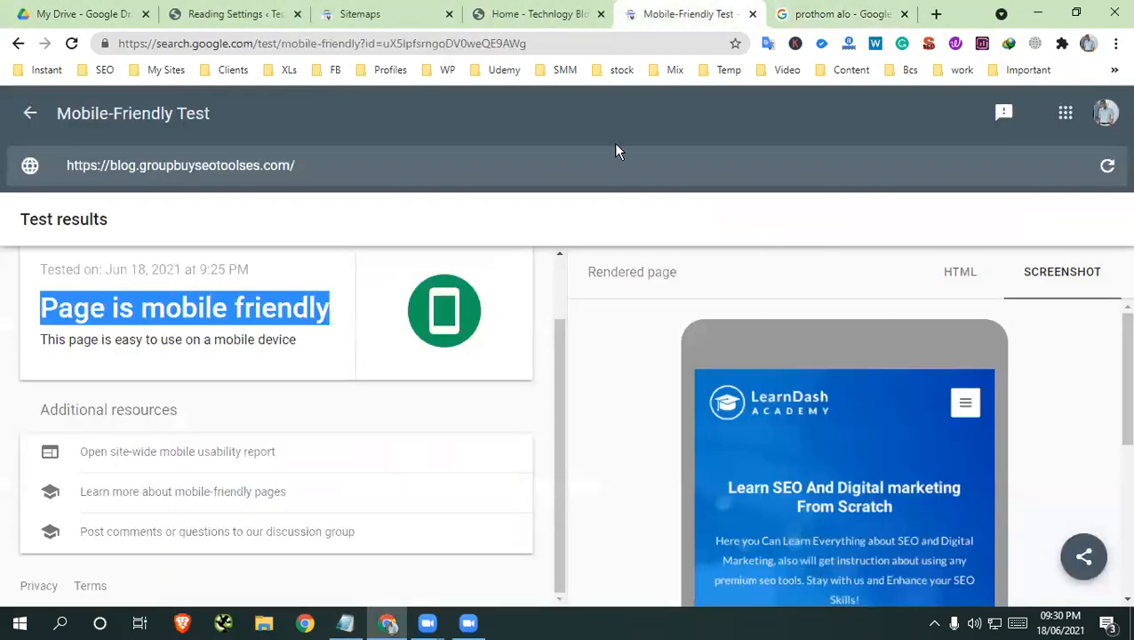
click(345, 623)
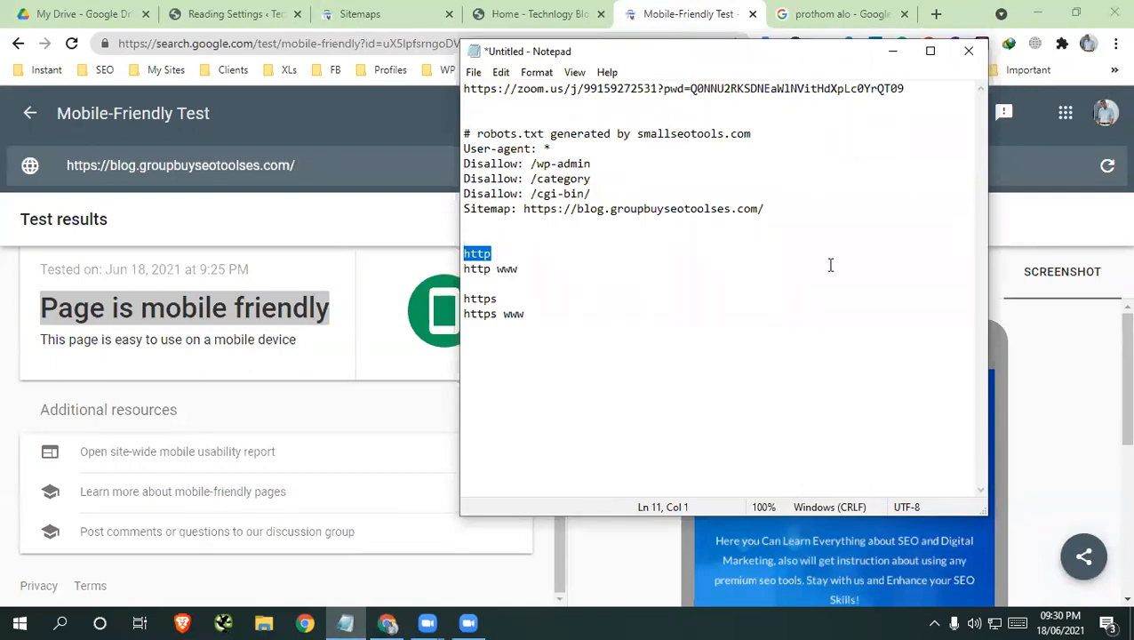
Search Google for "nu.ac. bd" in a new Chrome tab and open the National University result for nu.ac.bd
click(936, 14)
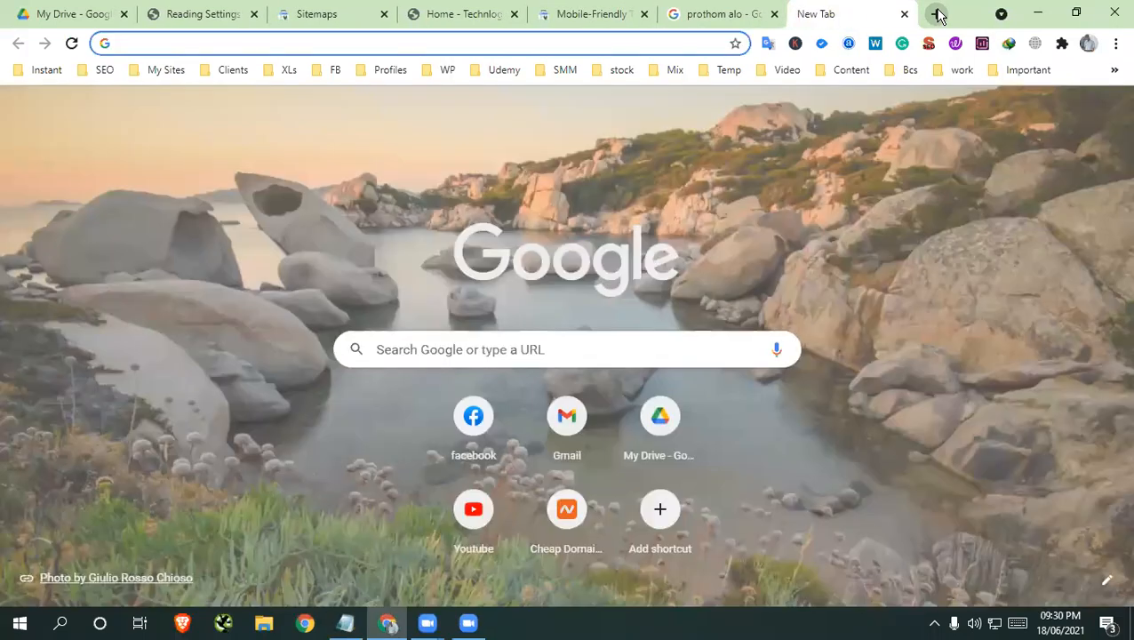
text(nu.)
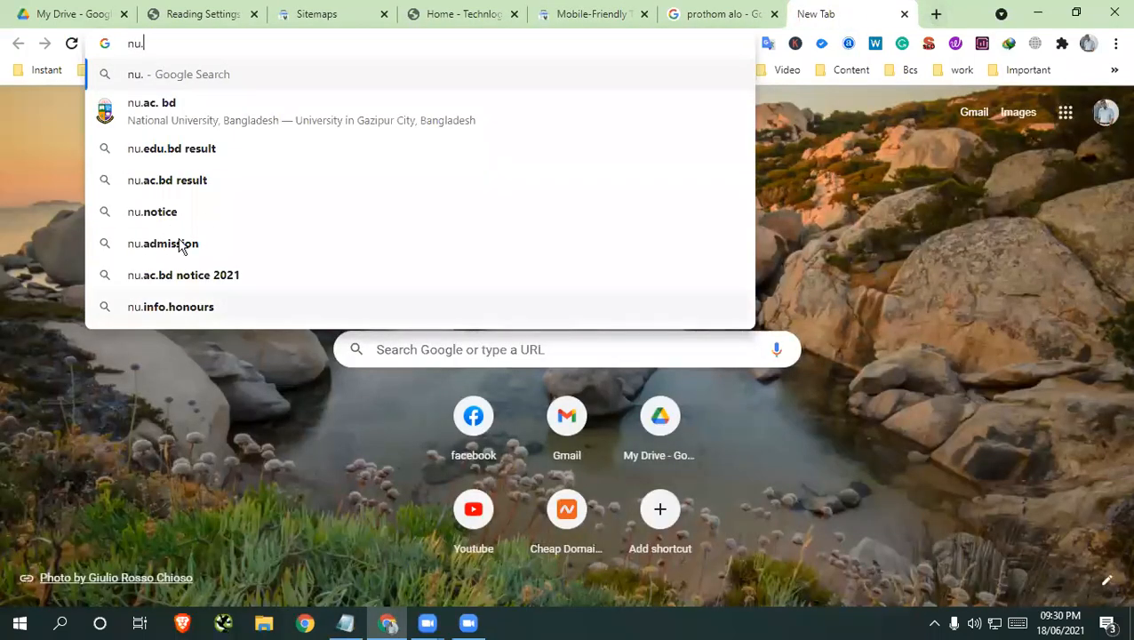
click(218, 116)
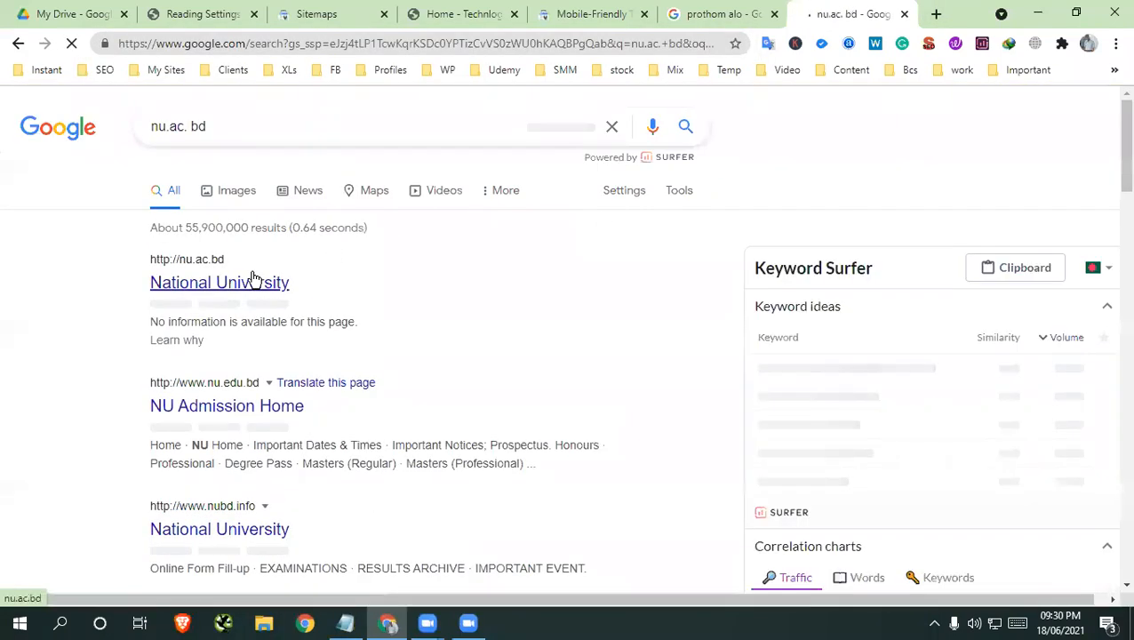
click(226, 284)
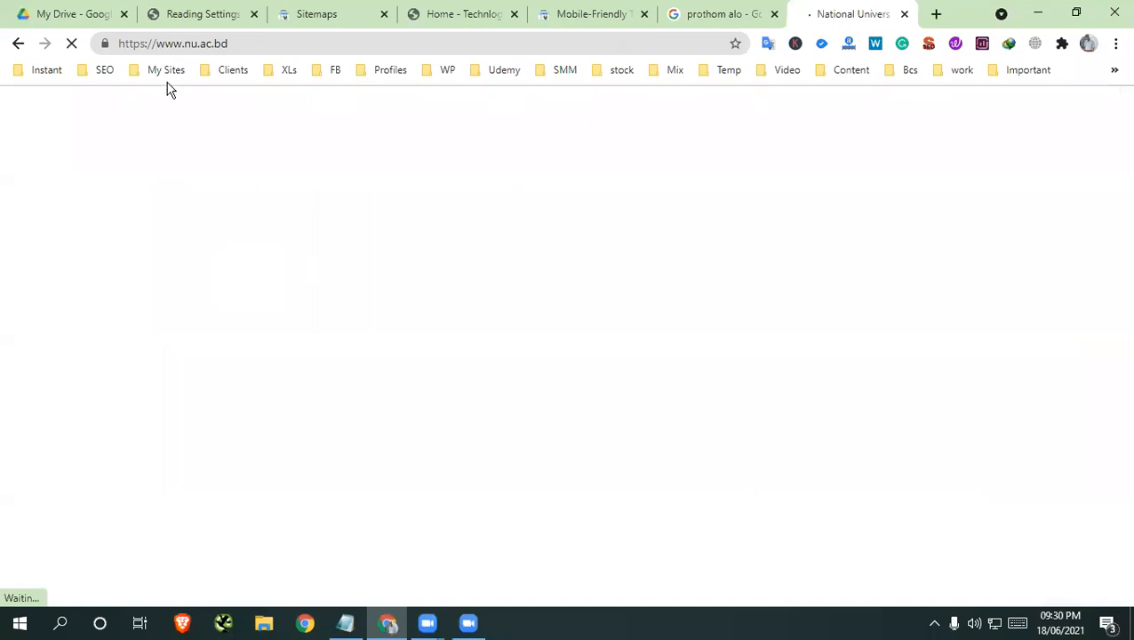
click(136, 41)
click(104, 42)
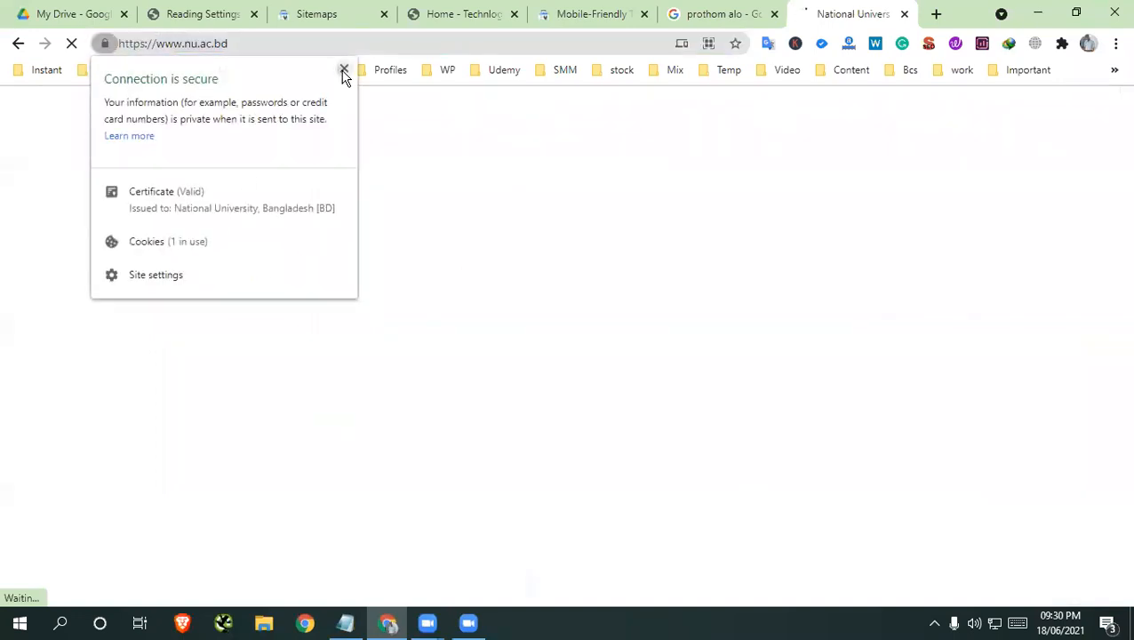
click(344, 70)
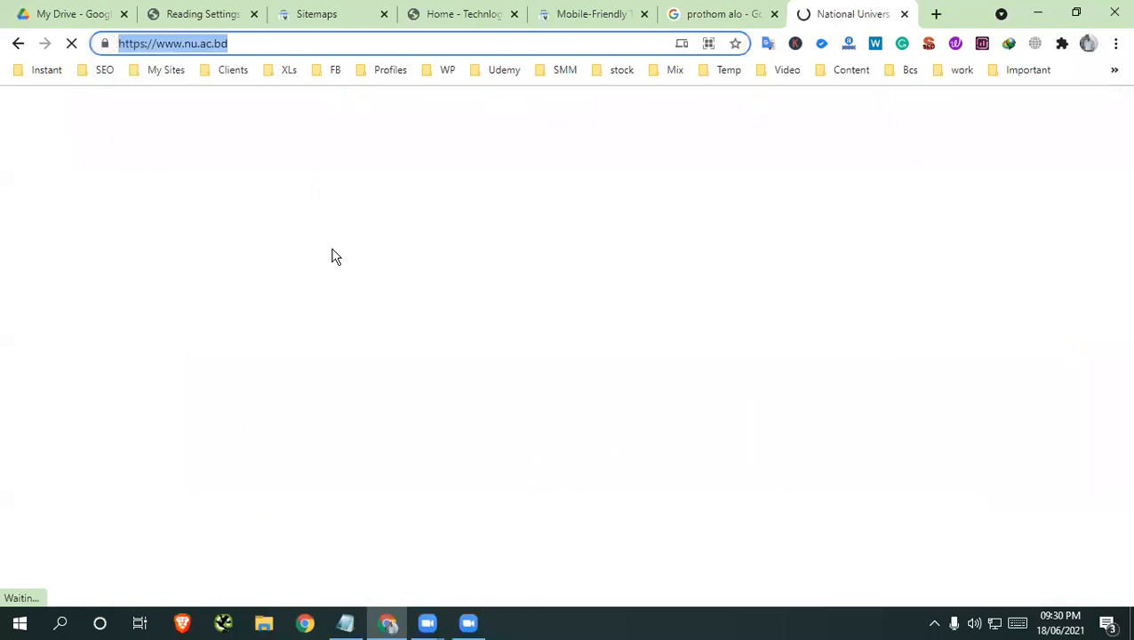
Return to the "nu.ac. bd" results, compare their URL versions with the prothom alo results, and reopen the Notepad note
click(18, 43)
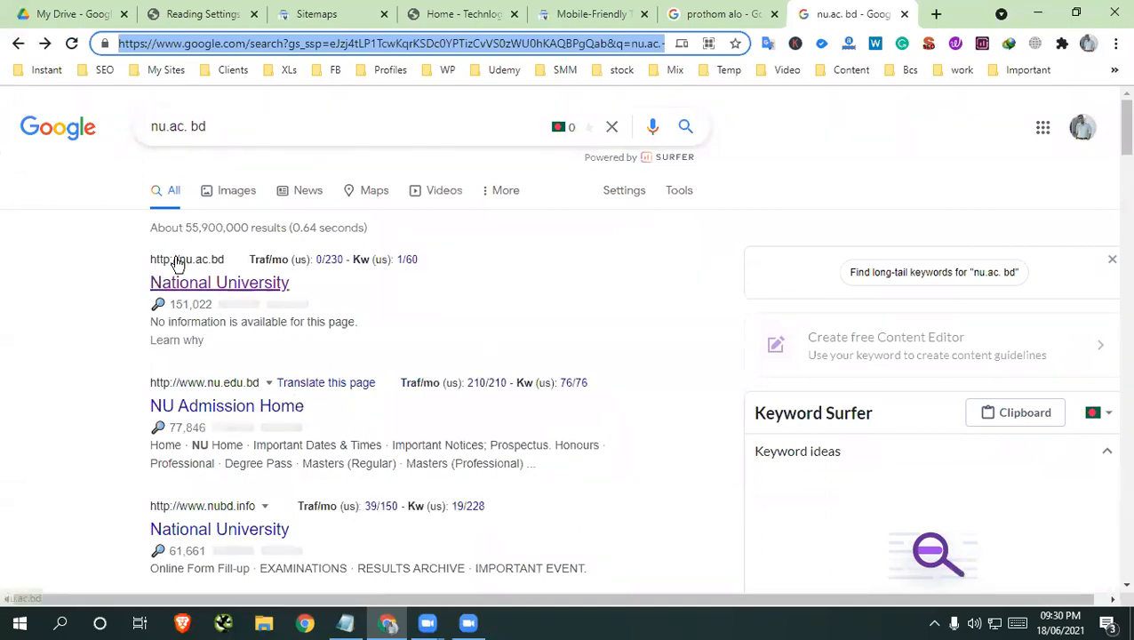
click(713, 14)
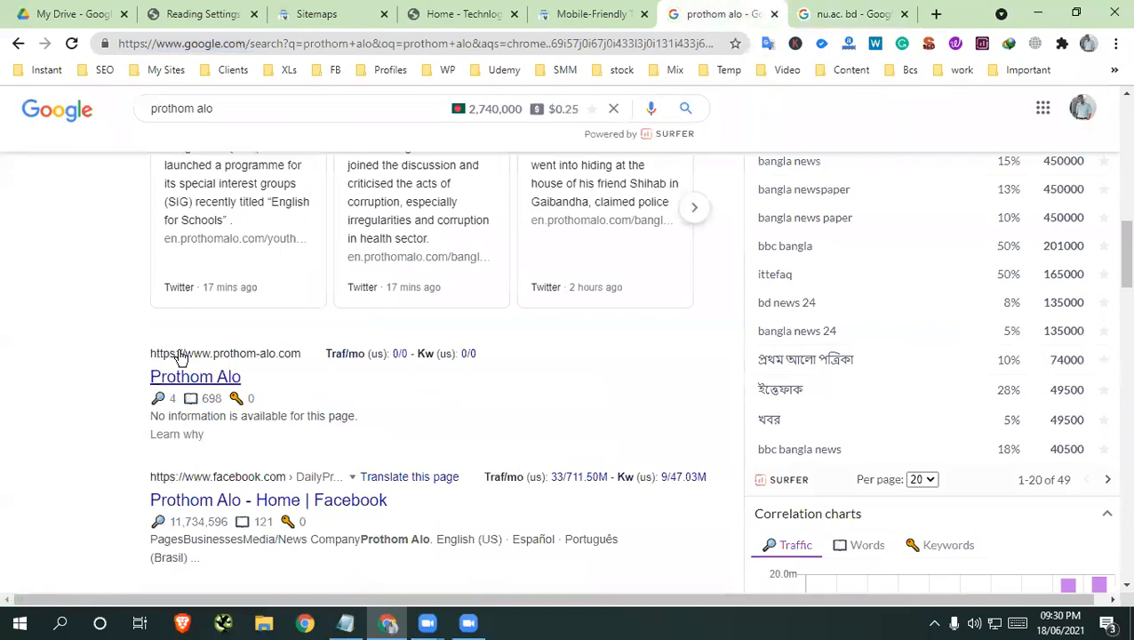
click(827, 14)
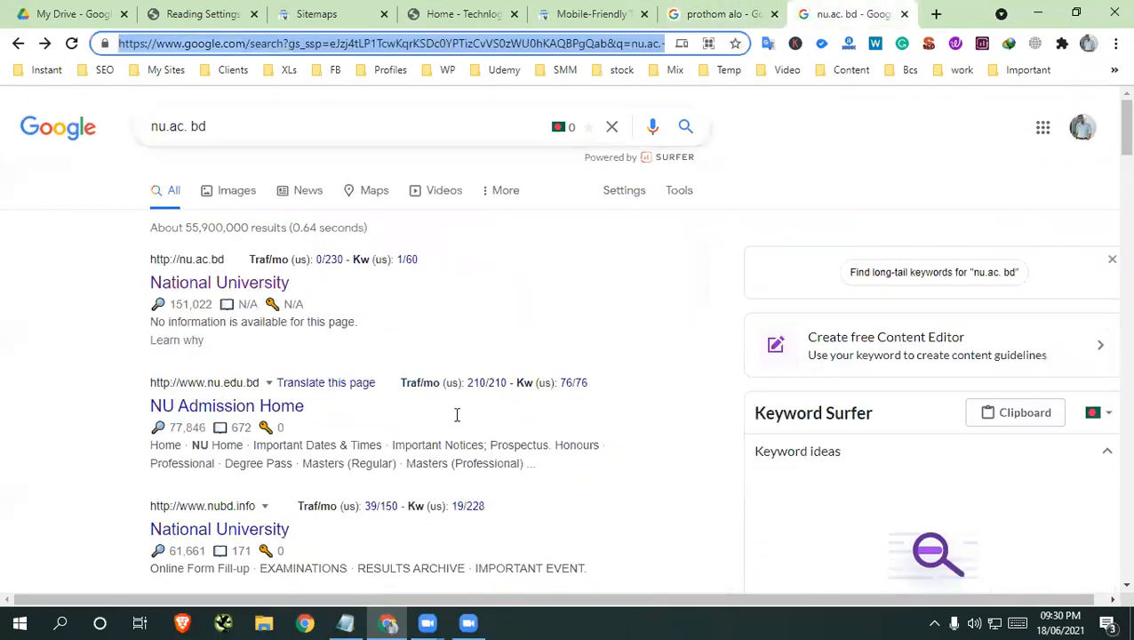
click(345, 623)
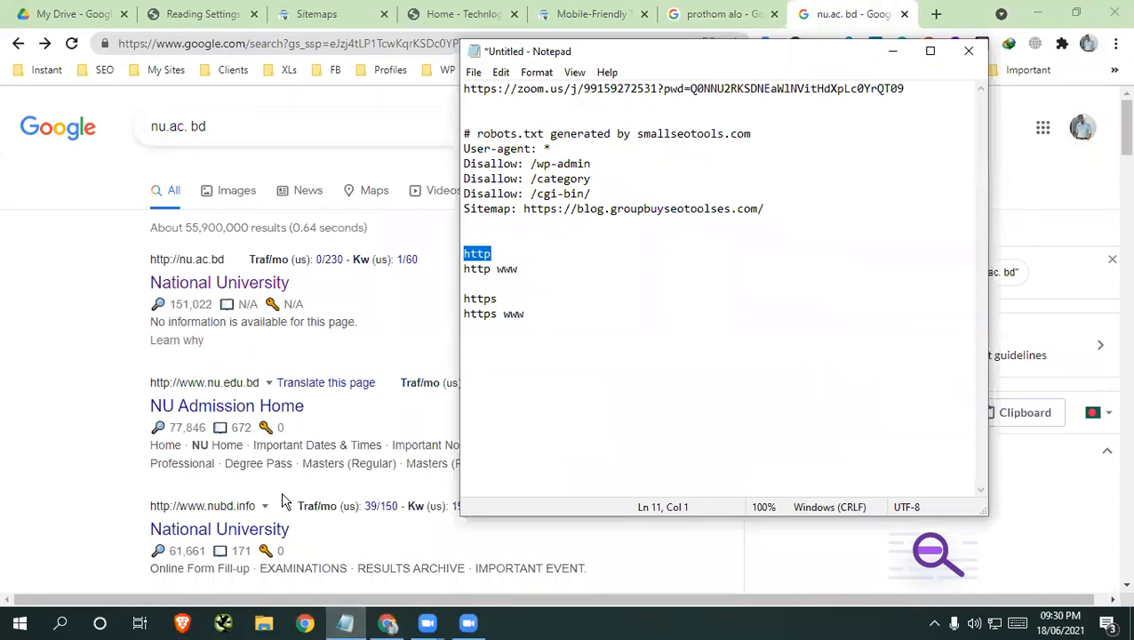
click(218, 527)
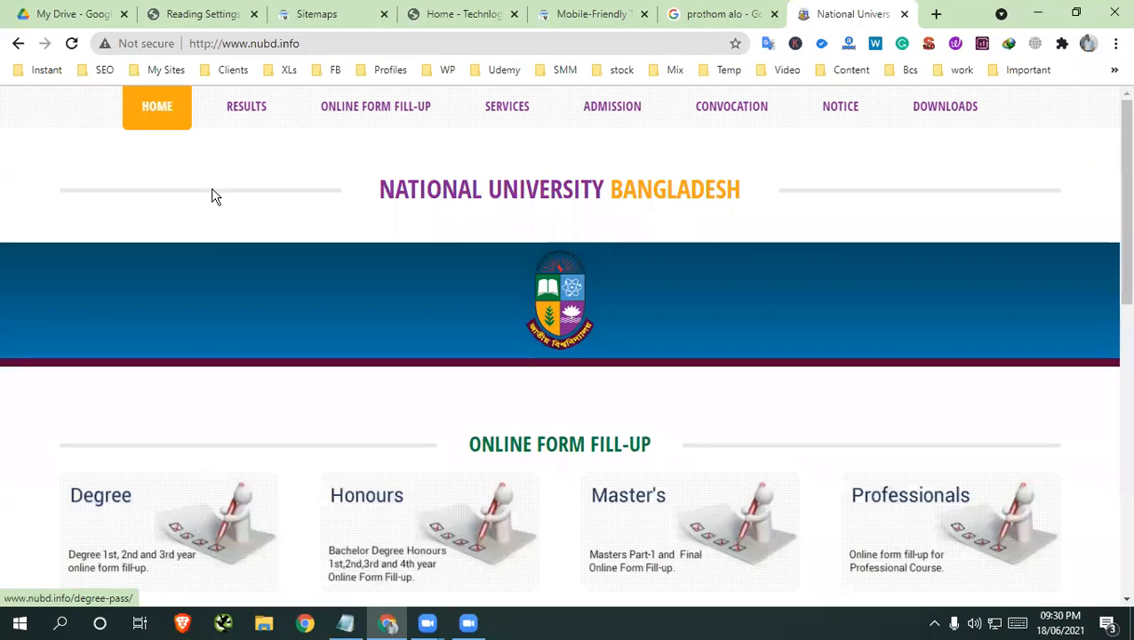
click(159, 41)
click(217, 52)
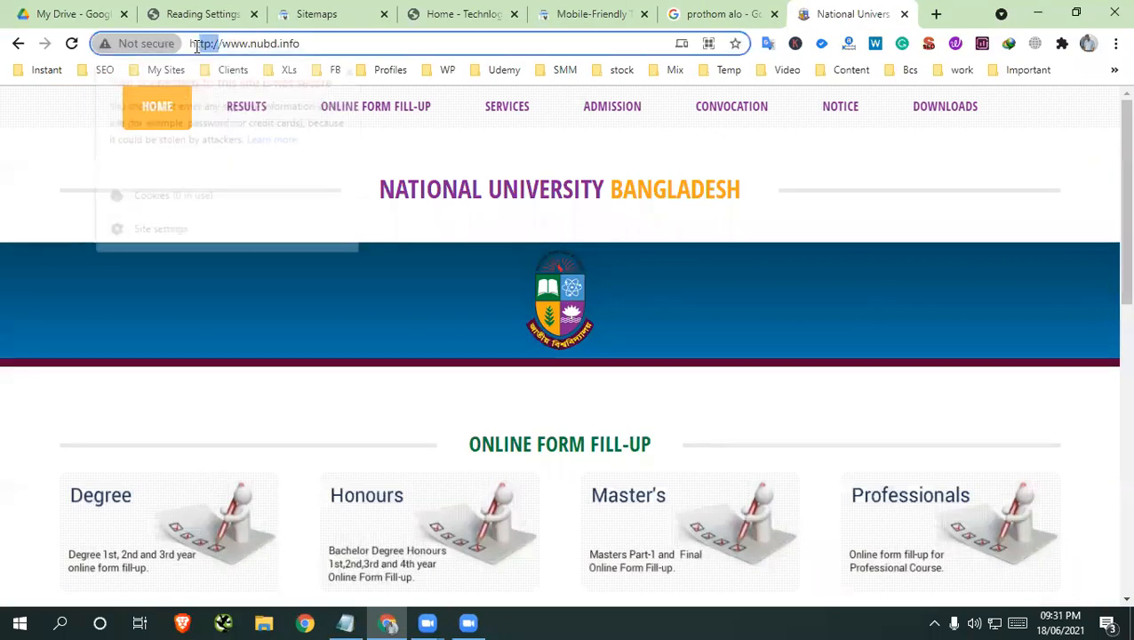
click(161, 42)
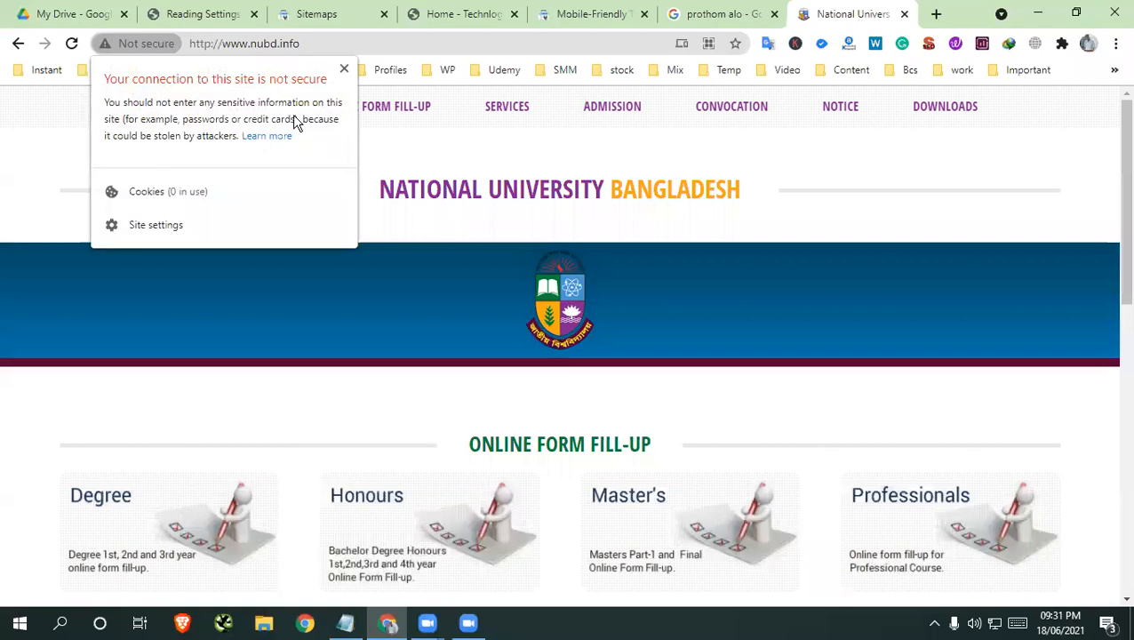
click(346, 71)
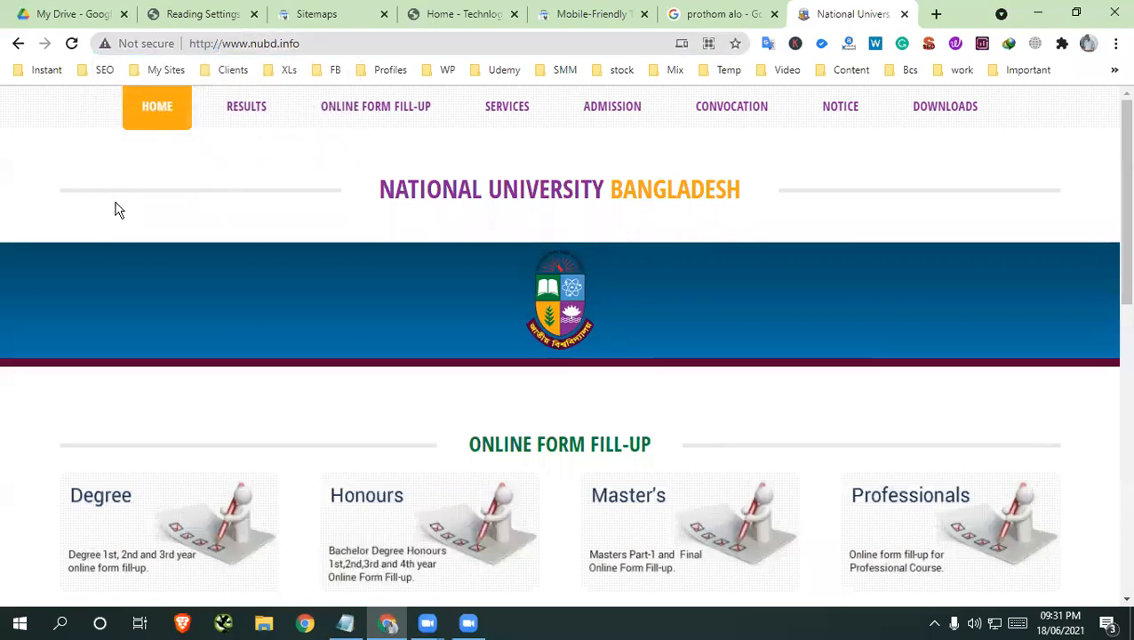
click(728, 13)
click(222, 376)
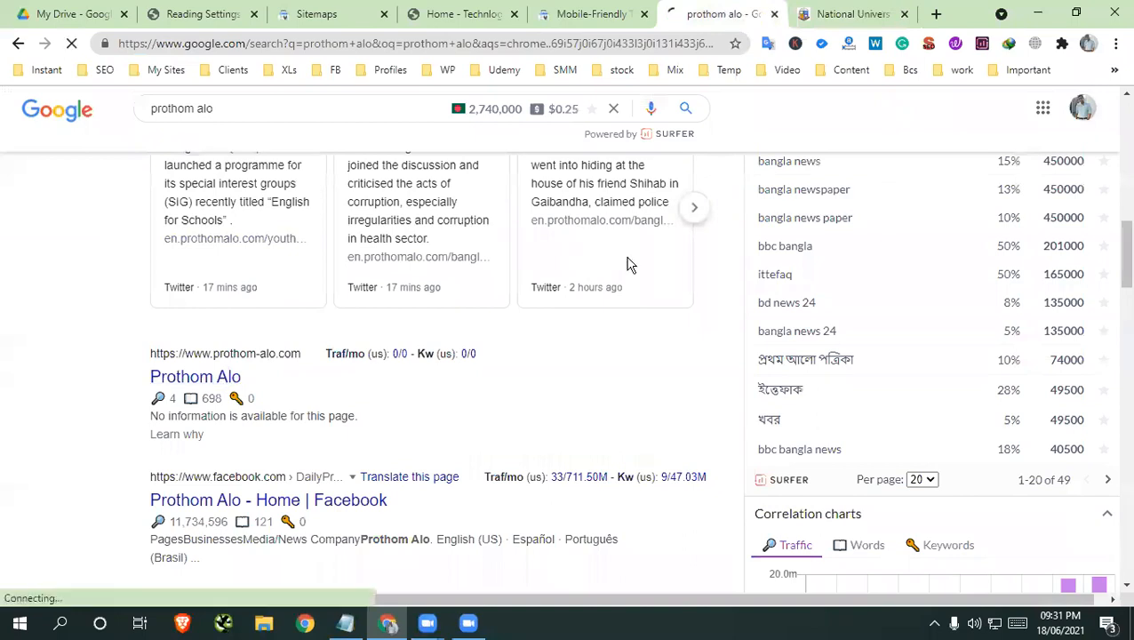
click(105, 43)
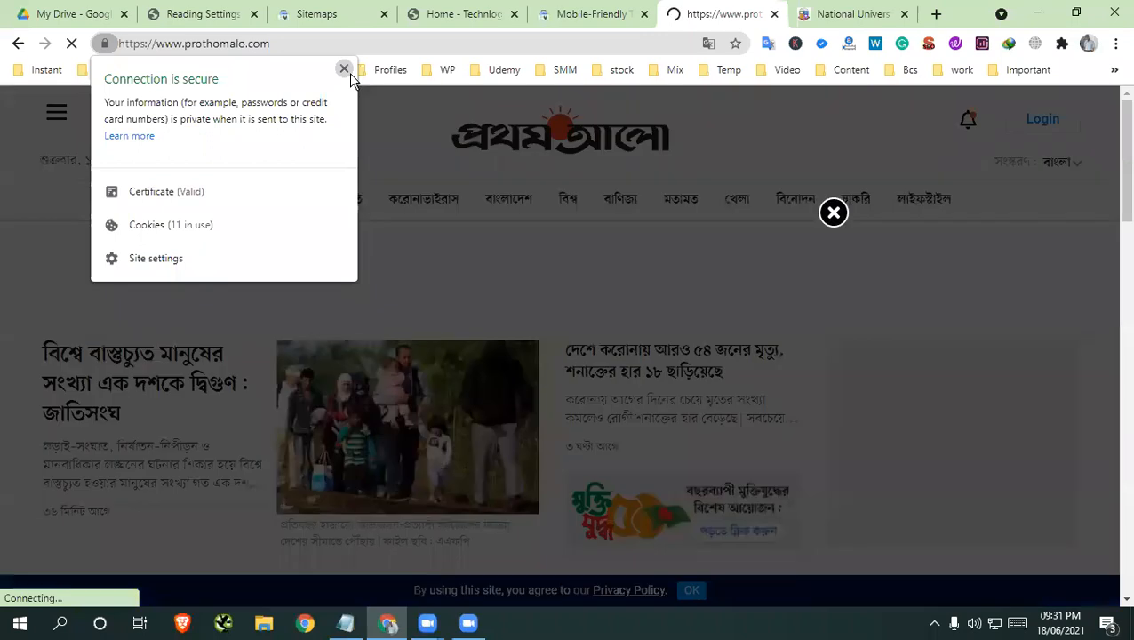
click(346, 70)
click(842, 14)
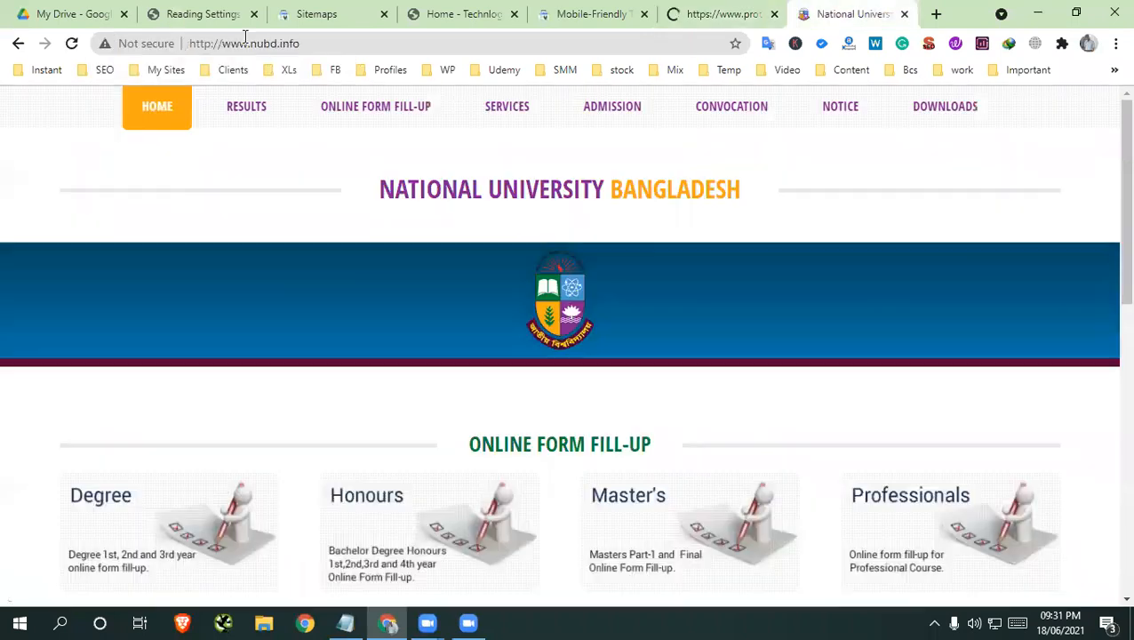
click(157, 46)
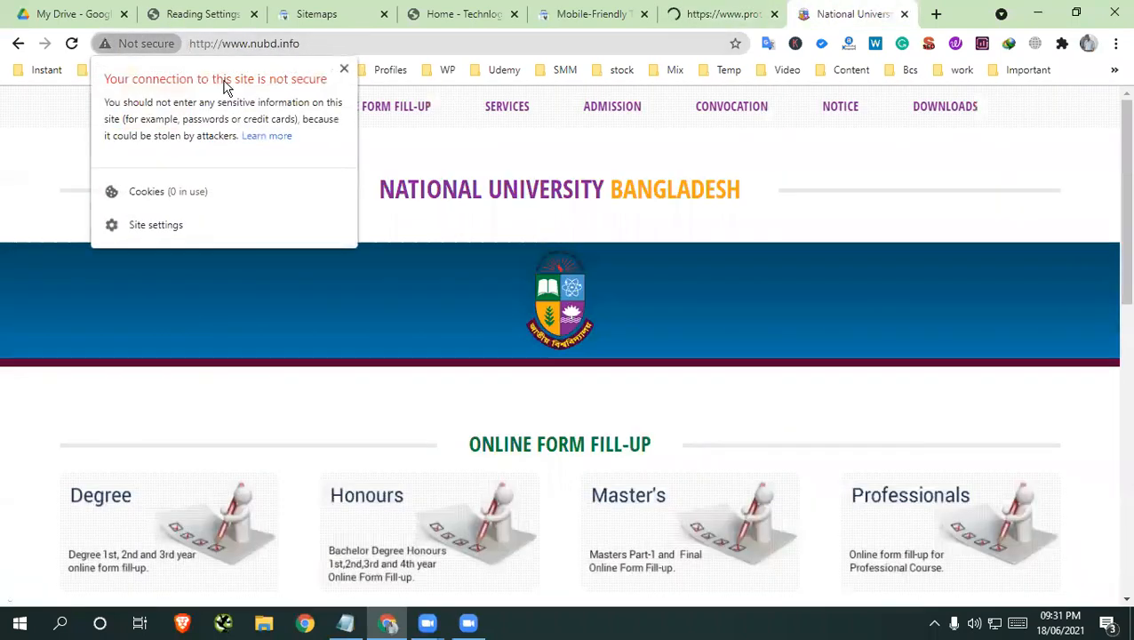
click(344, 70)
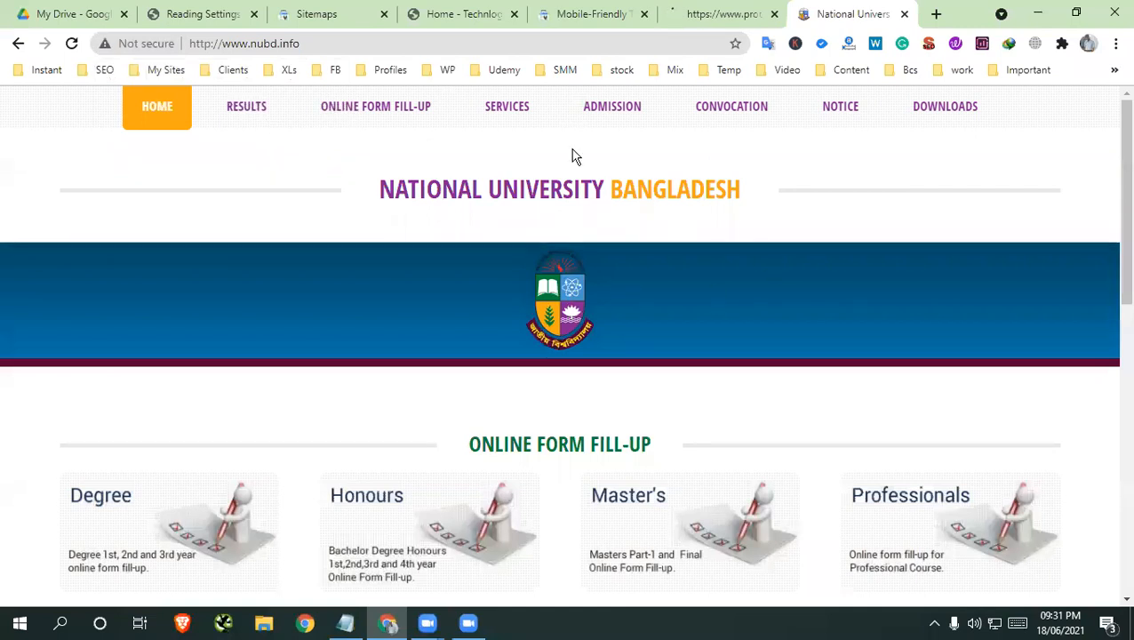
click(739, 15)
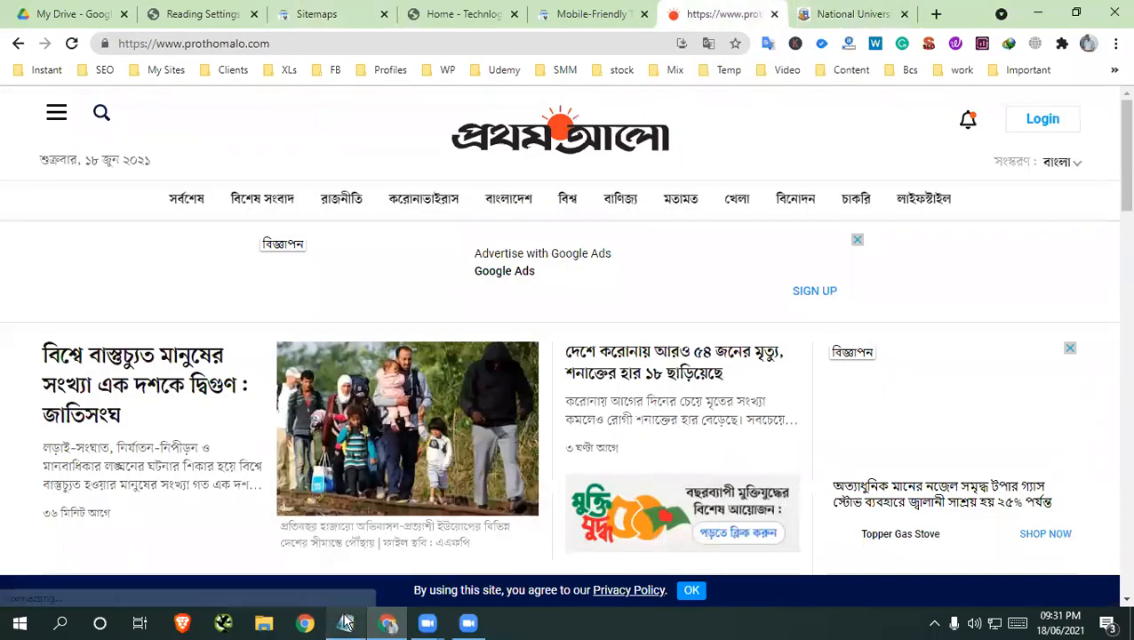
Highlight the "https" line in the Notepad note and open the Prothom Alo site's connection security details
click(346, 622)
drag(506, 300, 432, 311)
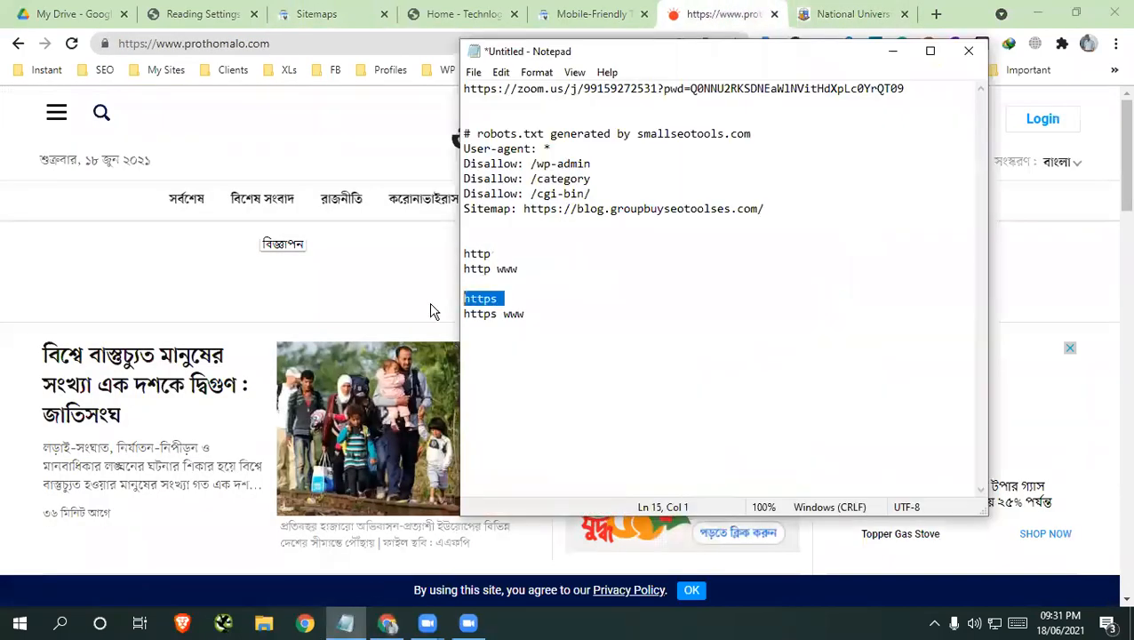
click(104, 43)
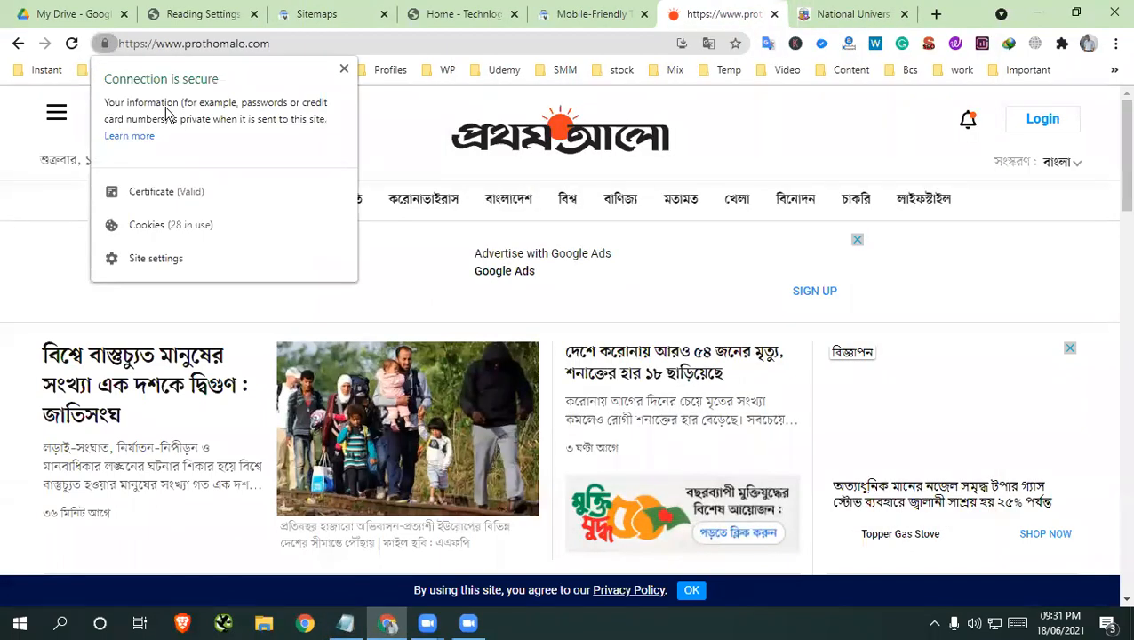
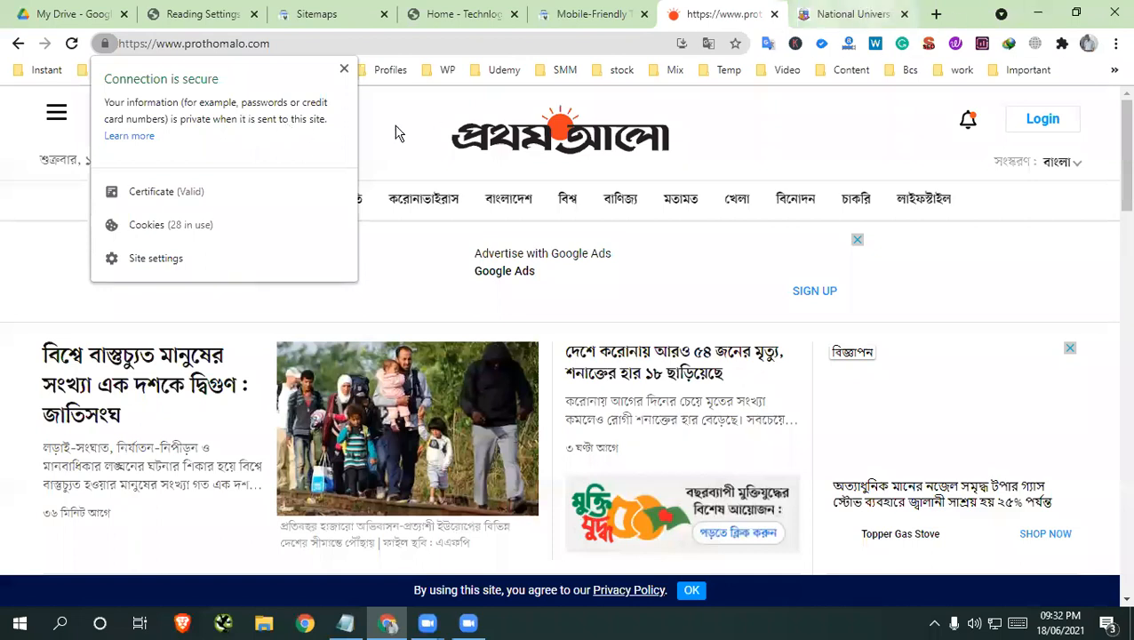
click(814, 14)
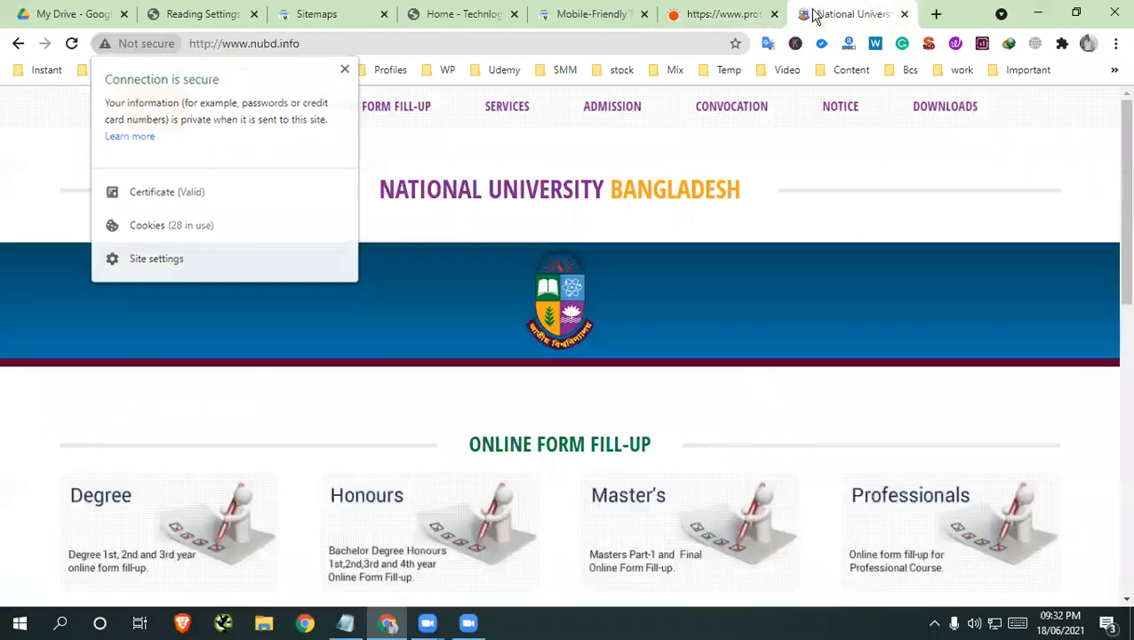
click(146, 48)
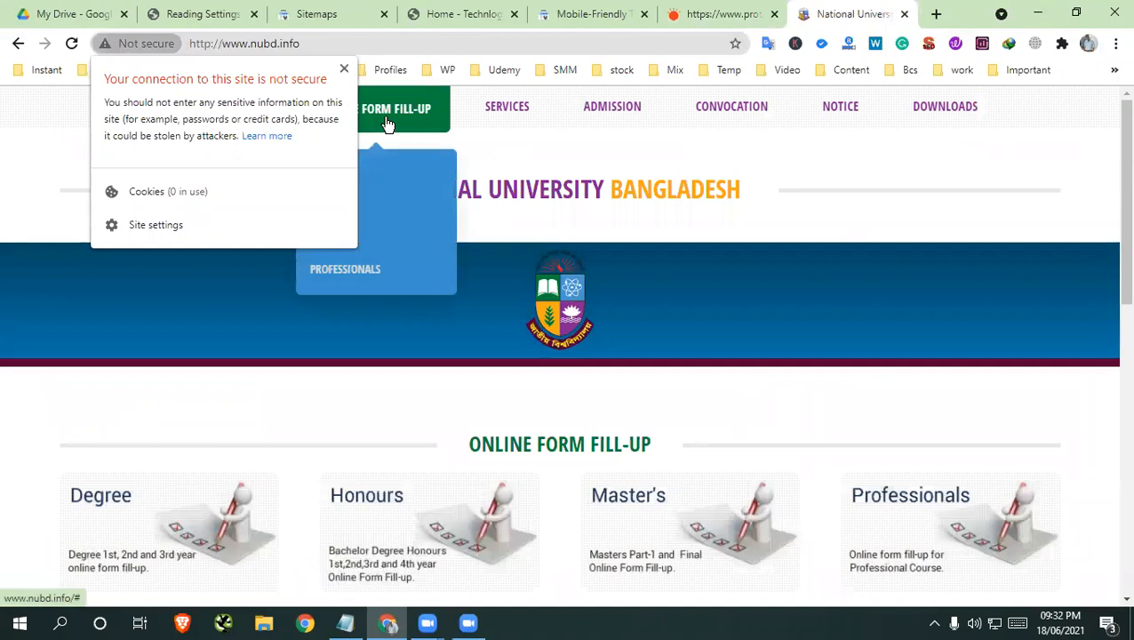
click(344, 70)
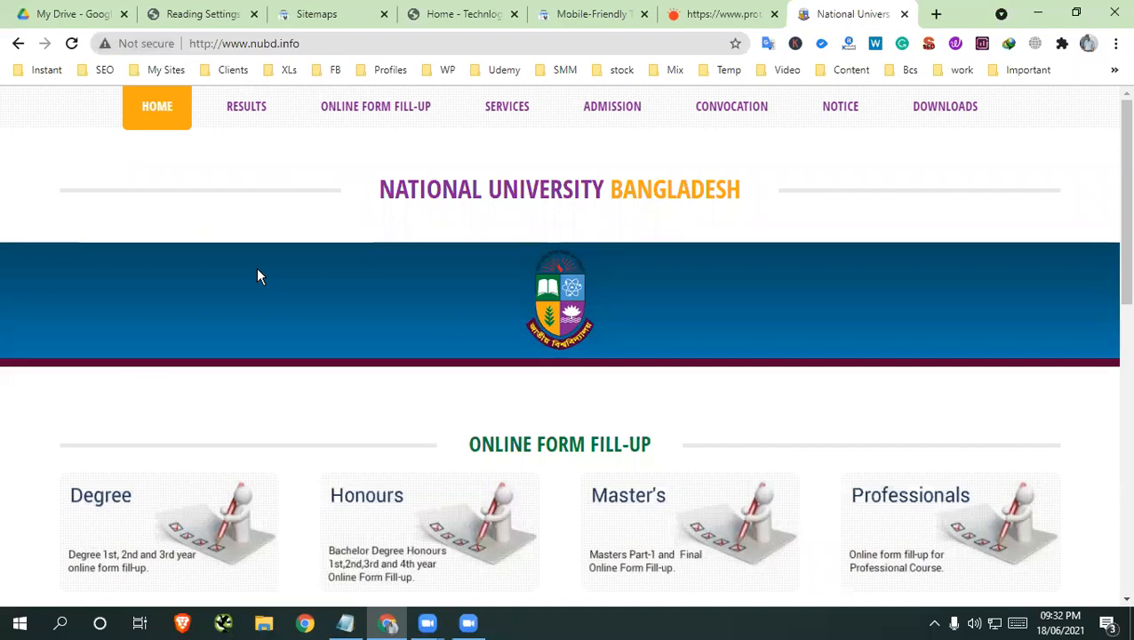
scroll(257, 268, down, 6)
scroll(264, 276, up, 6)
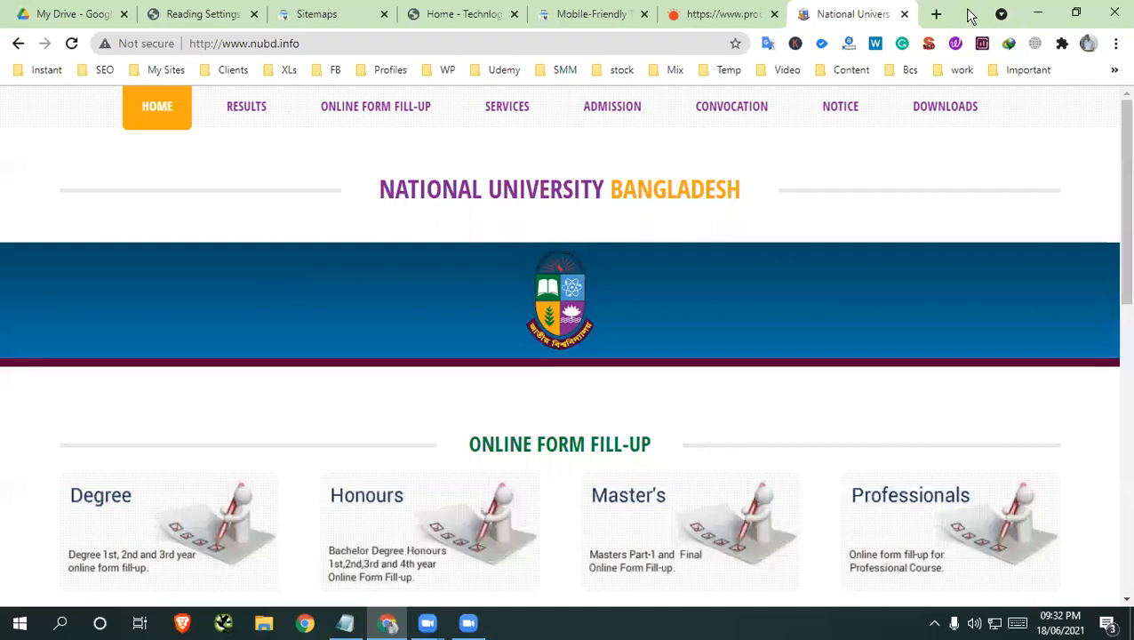
Check the Prothom Alo site's connection security details for comparison and look through its home page
click(751, 15)
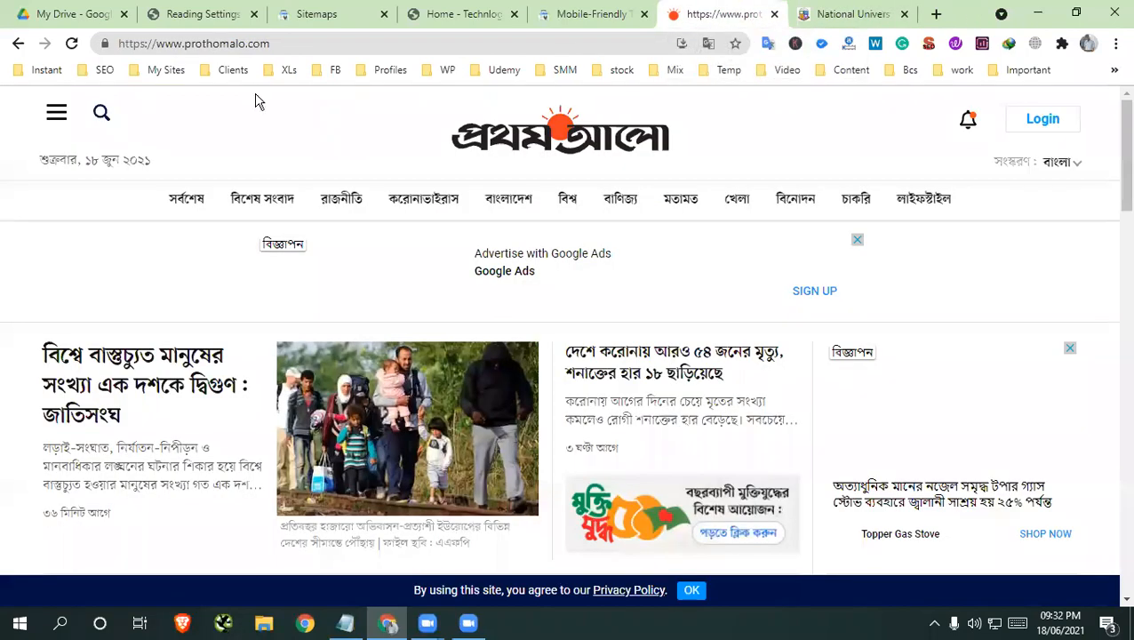
click(103, 43)
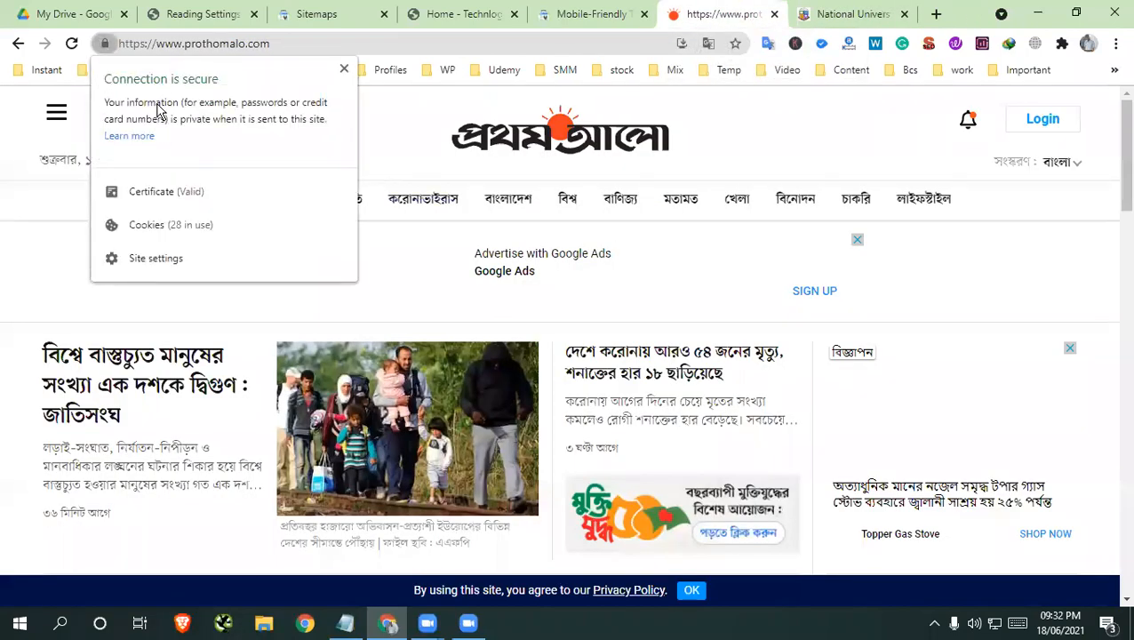
click(345, 71)
scroll(360, 178, down, 6)
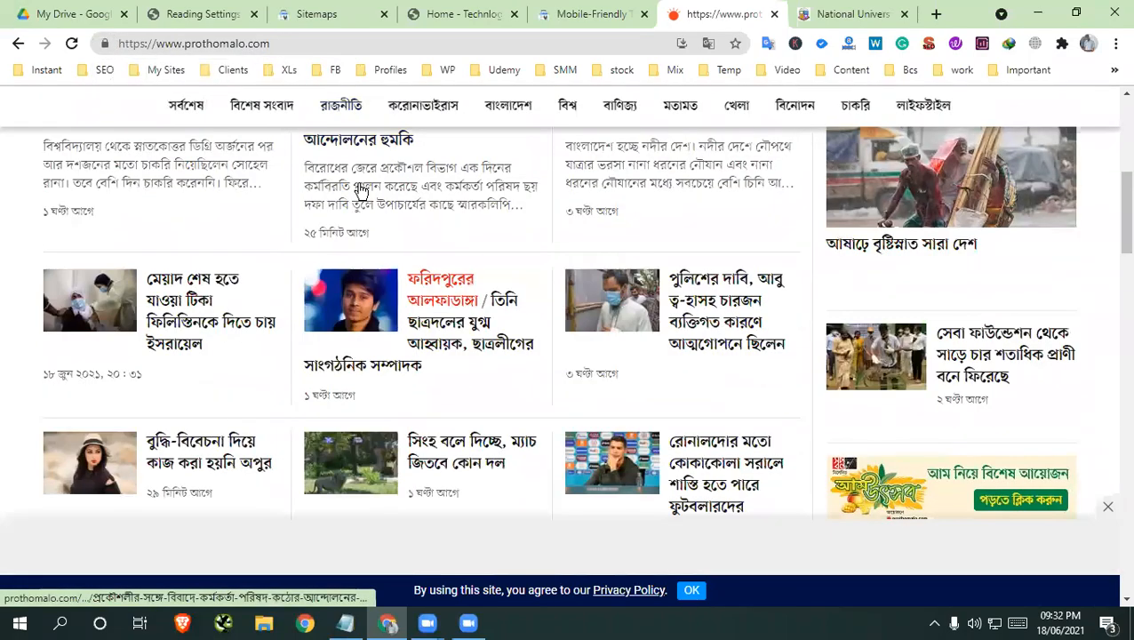
scroll(448, 167, down, 5)
scroll(448, 166, down, 15)
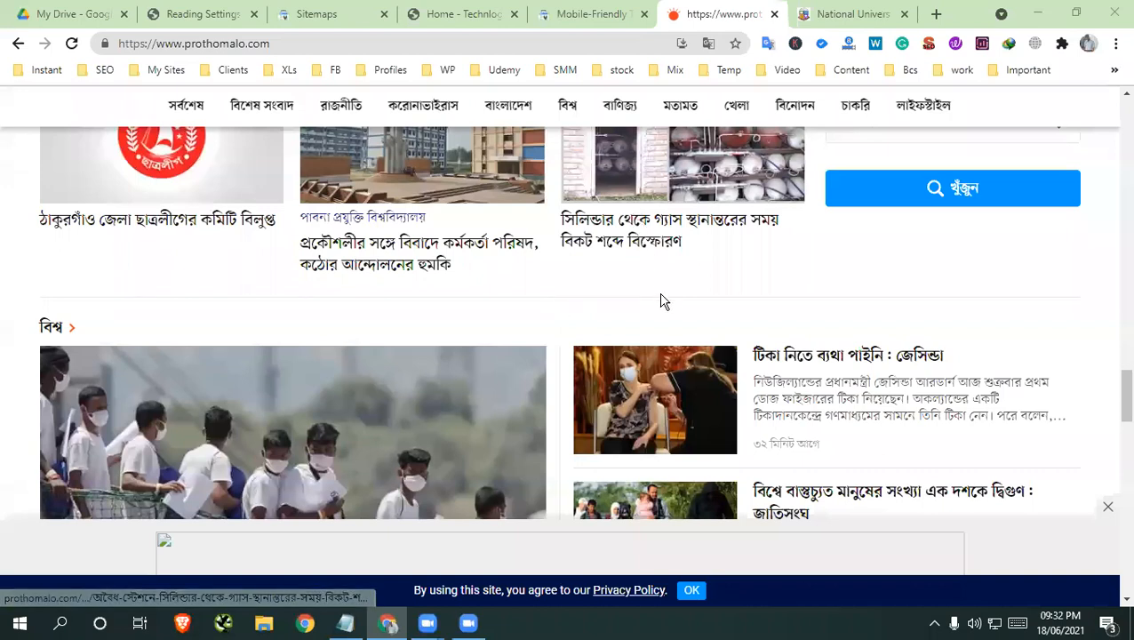
click(602, 14)
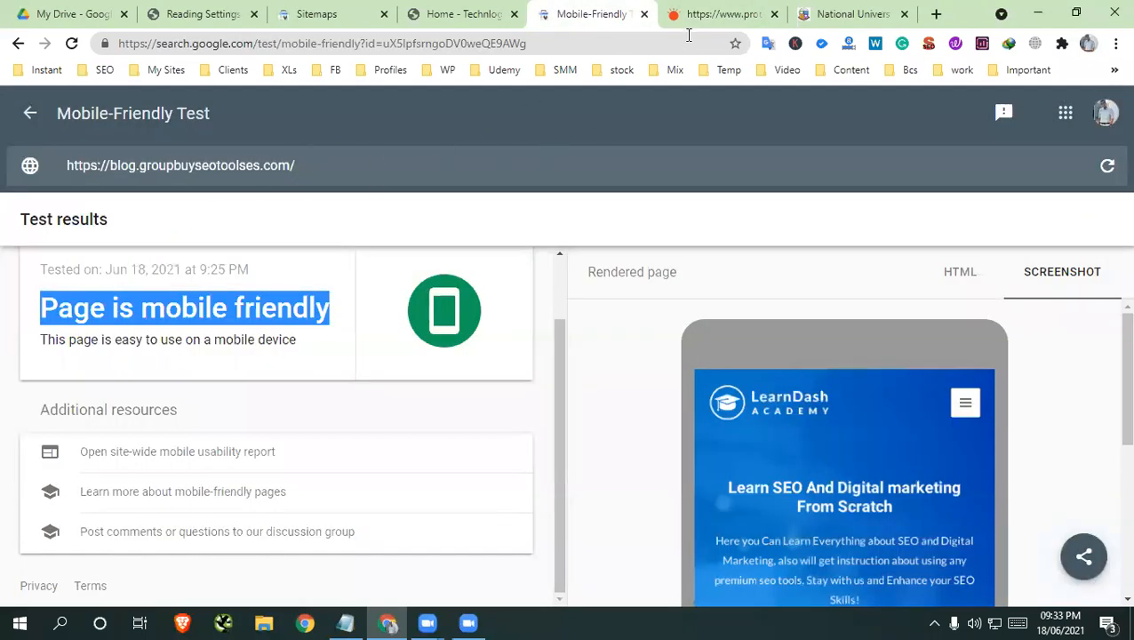
click(707, 15)
click(104, 43)
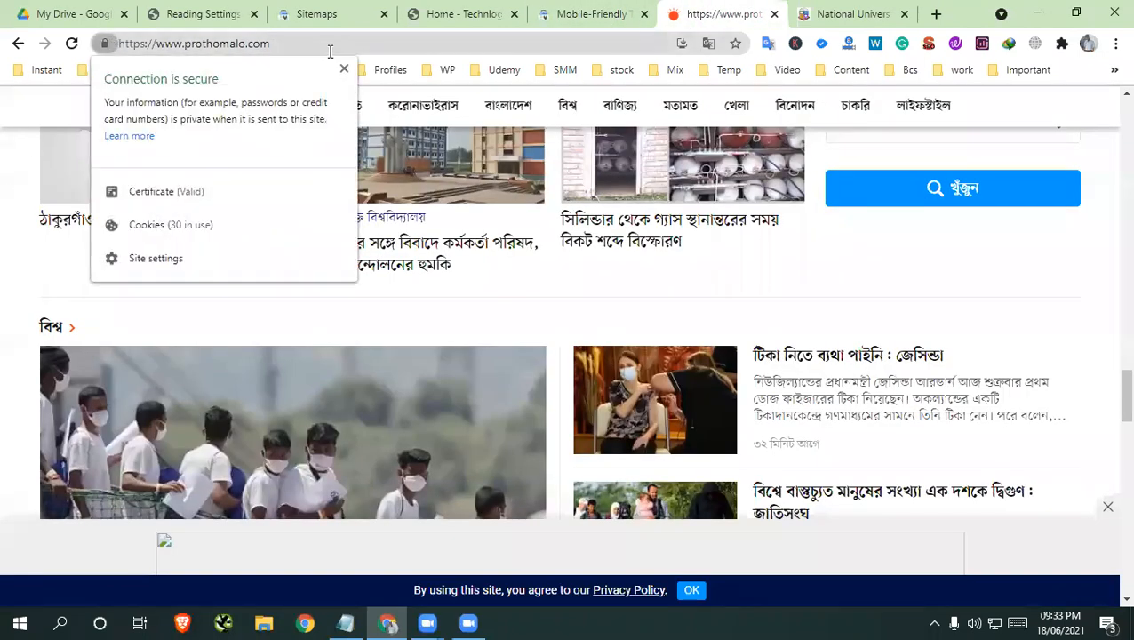
click(343, 70)
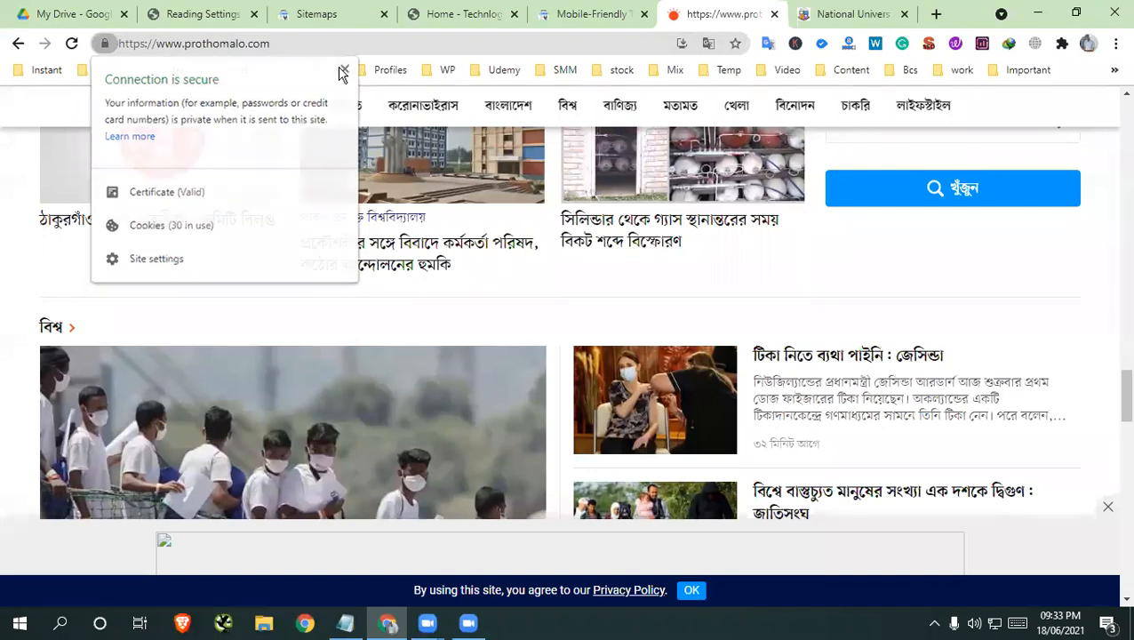
click(108, 45)
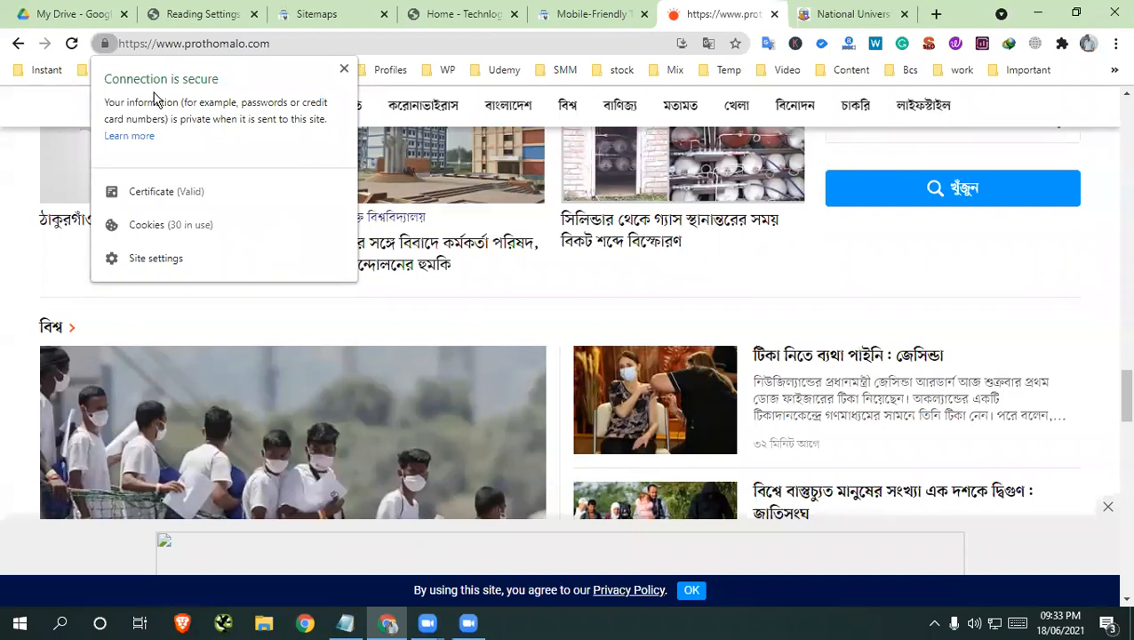
click(343, 71)
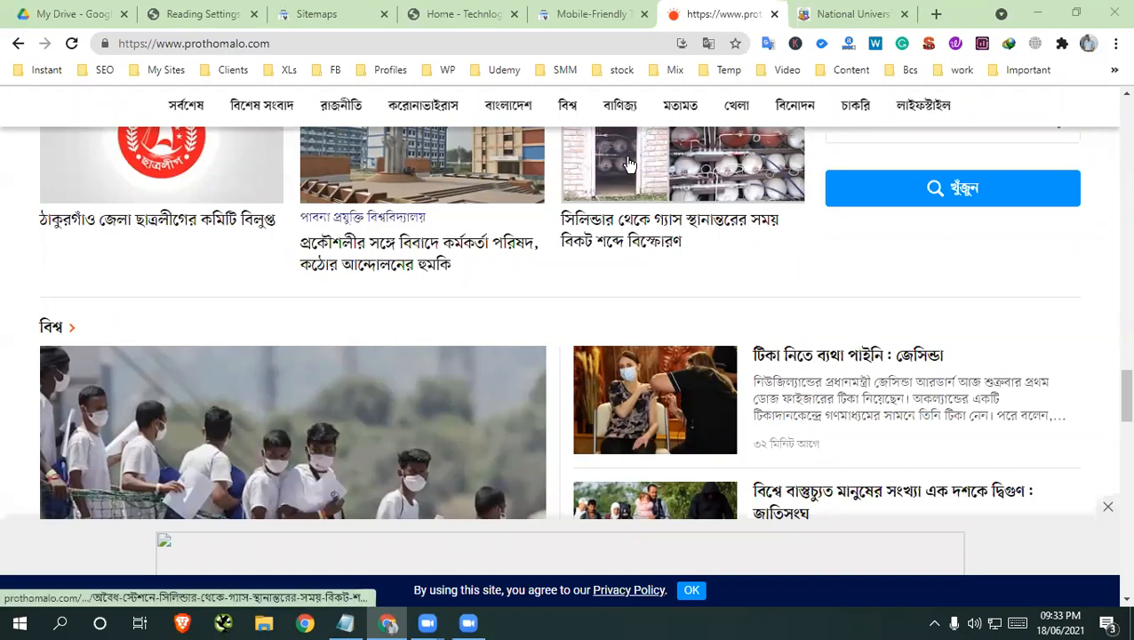
scroll(647, 332, down, 4)
scroll(649, 334, up, 15)
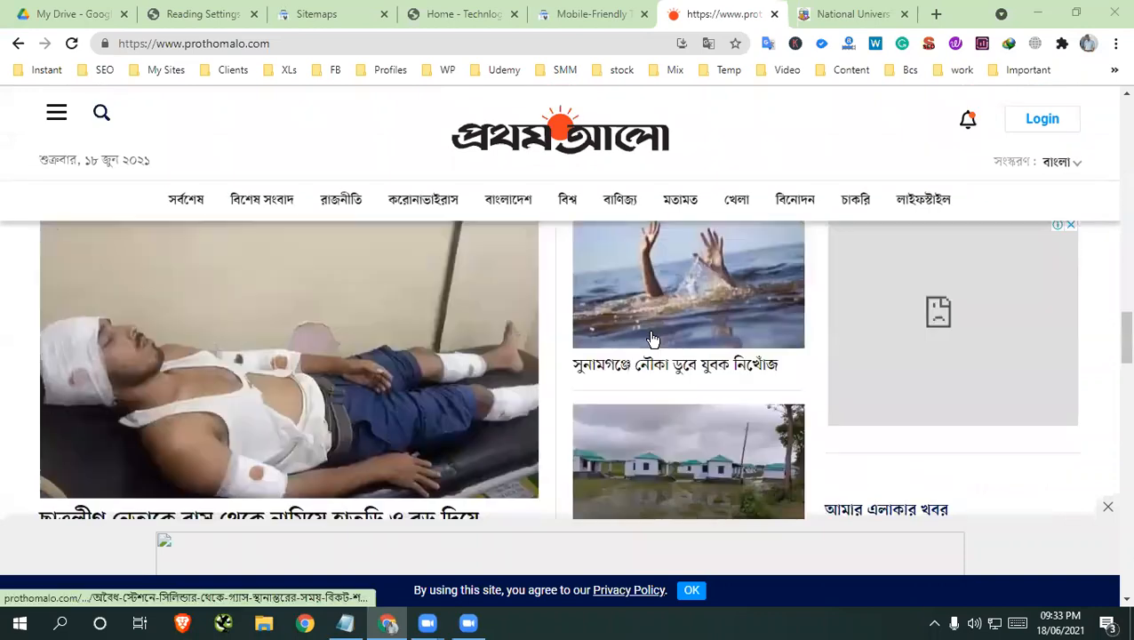
click(867, 17)
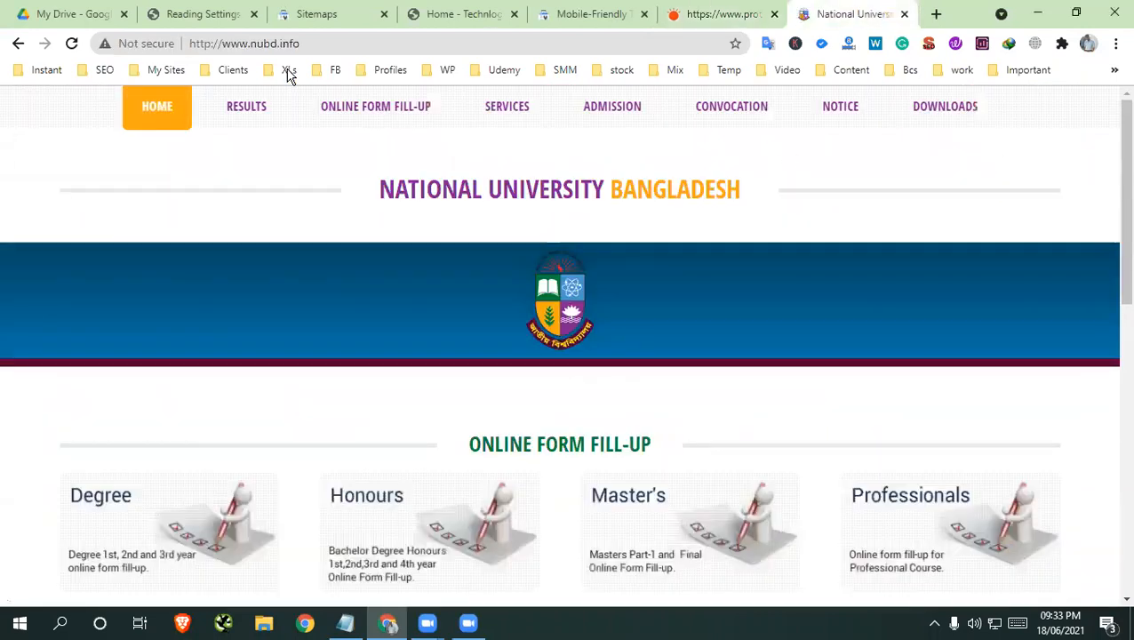
click(159, 44)
click(208, 44)
click(214, 44)
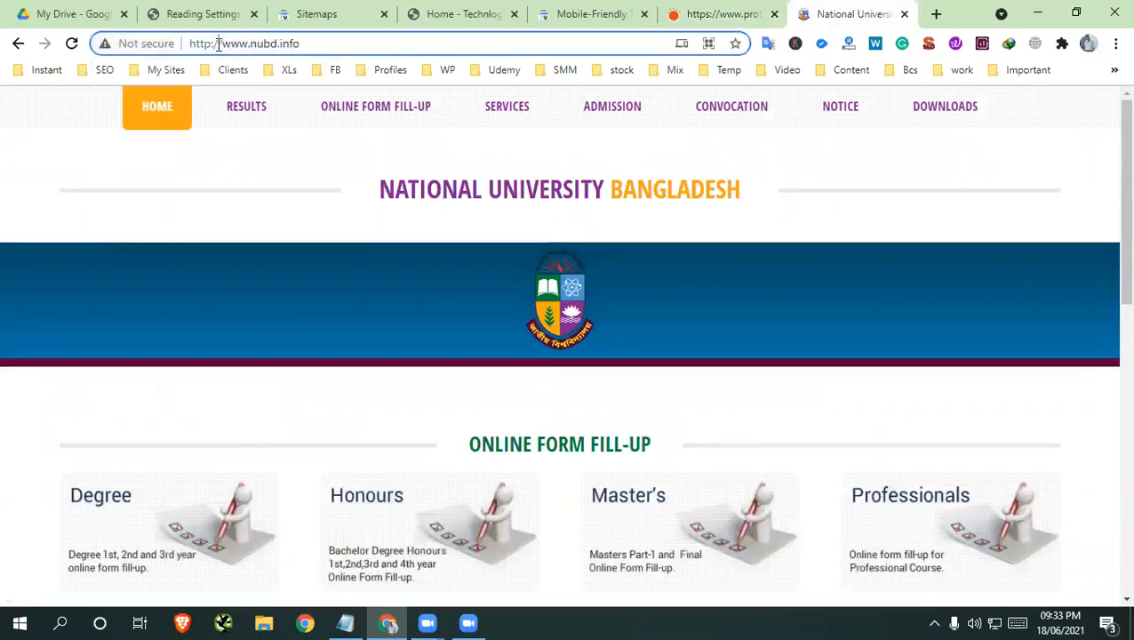
drag(222, 43, 181, 49)
scroll(272, 260, down, 7)
scroll(273, 266, up, 8)
click(779, 257)
scroll(782, 260, down, 7)
scroll(787, 263, up, 7)
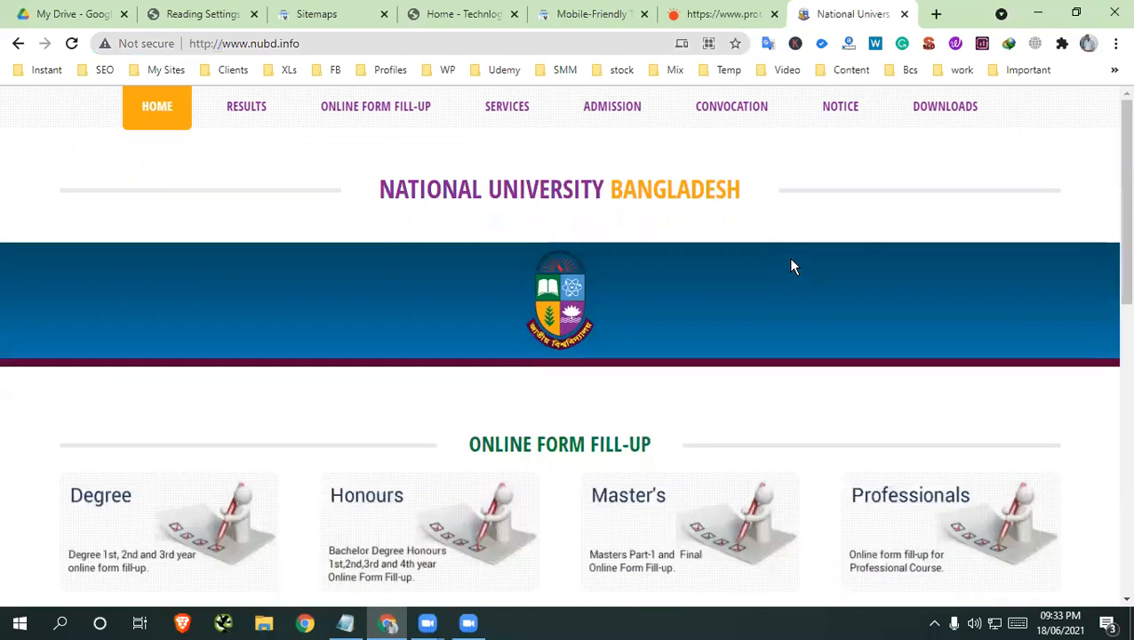
scroll(790, 264, down, 7)
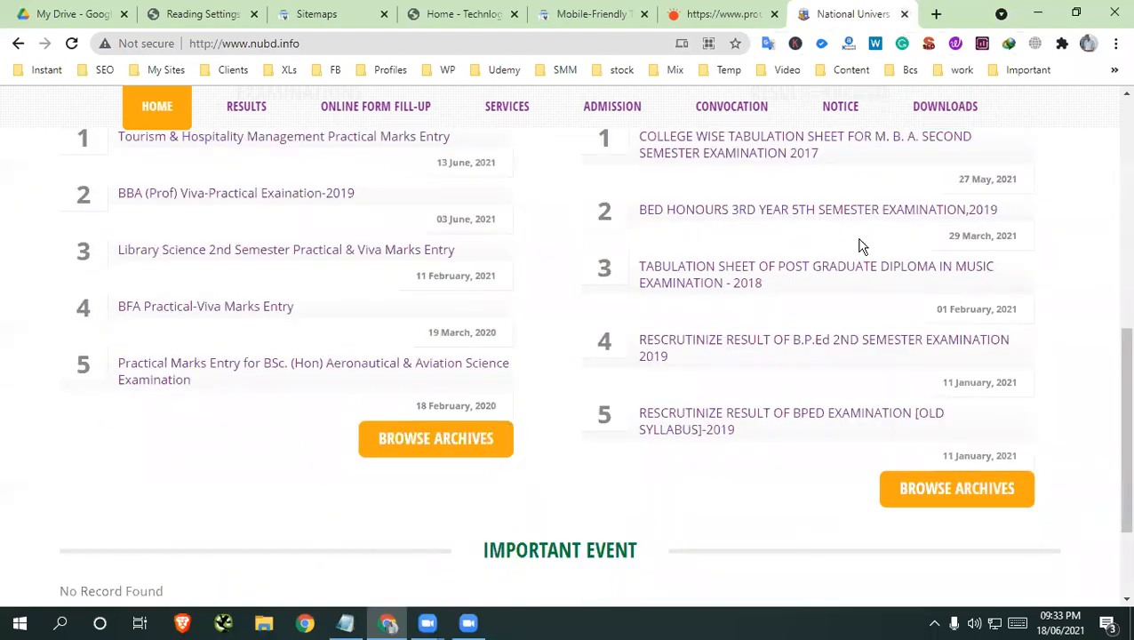
scroll(898, 355, down, 3)
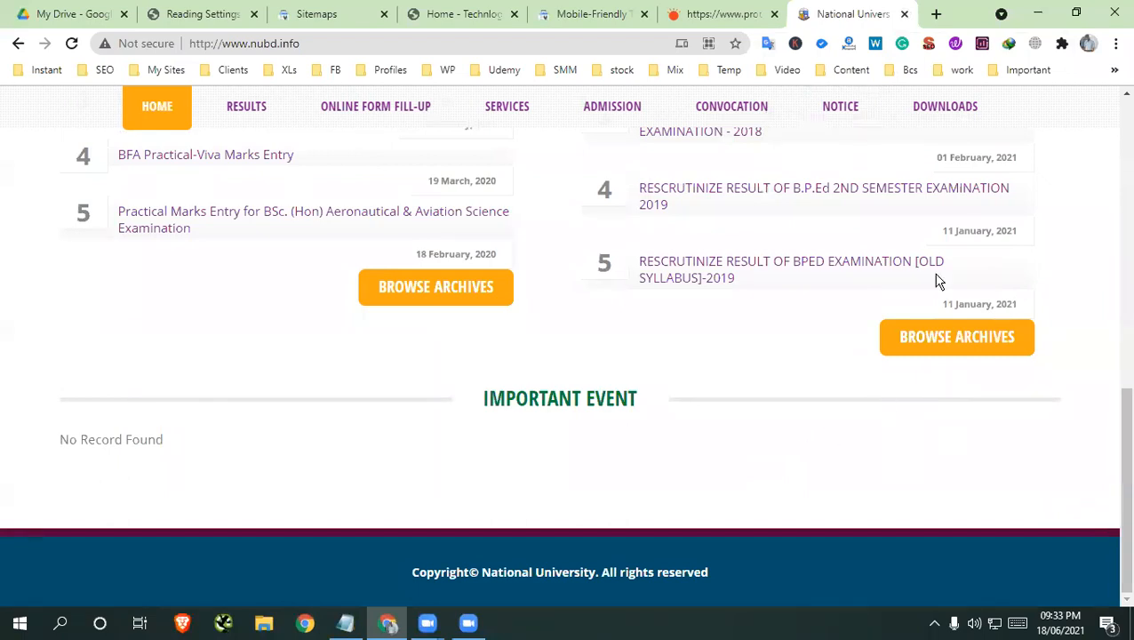
Close the National University, Prothom Alo and Mobile-Friendly Test pages
click(905, 14)
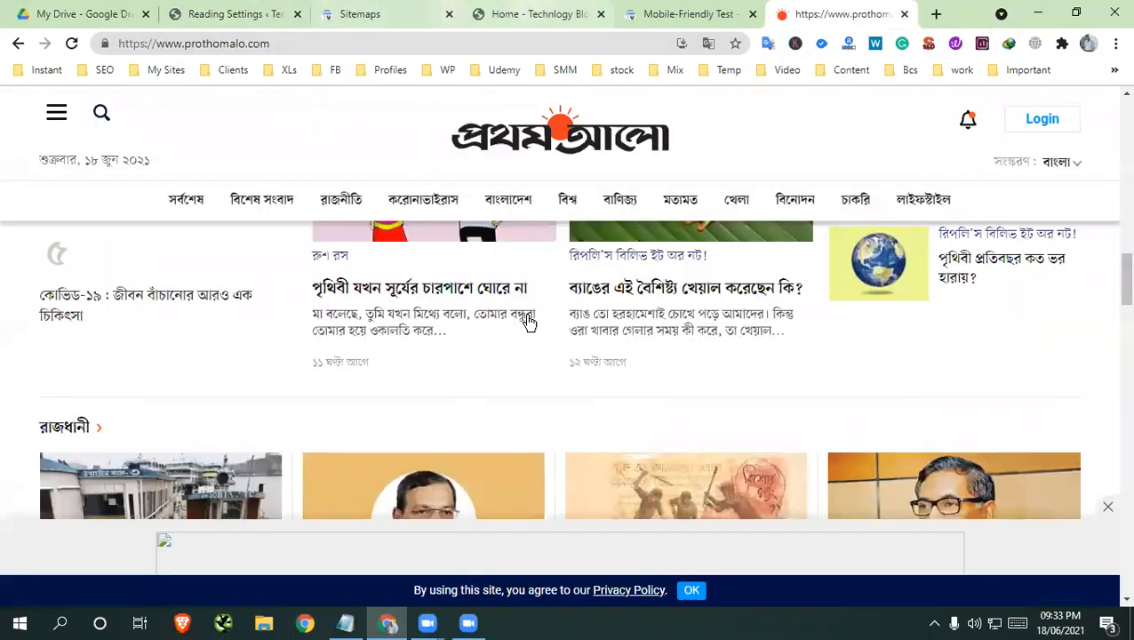
click(905, 14)
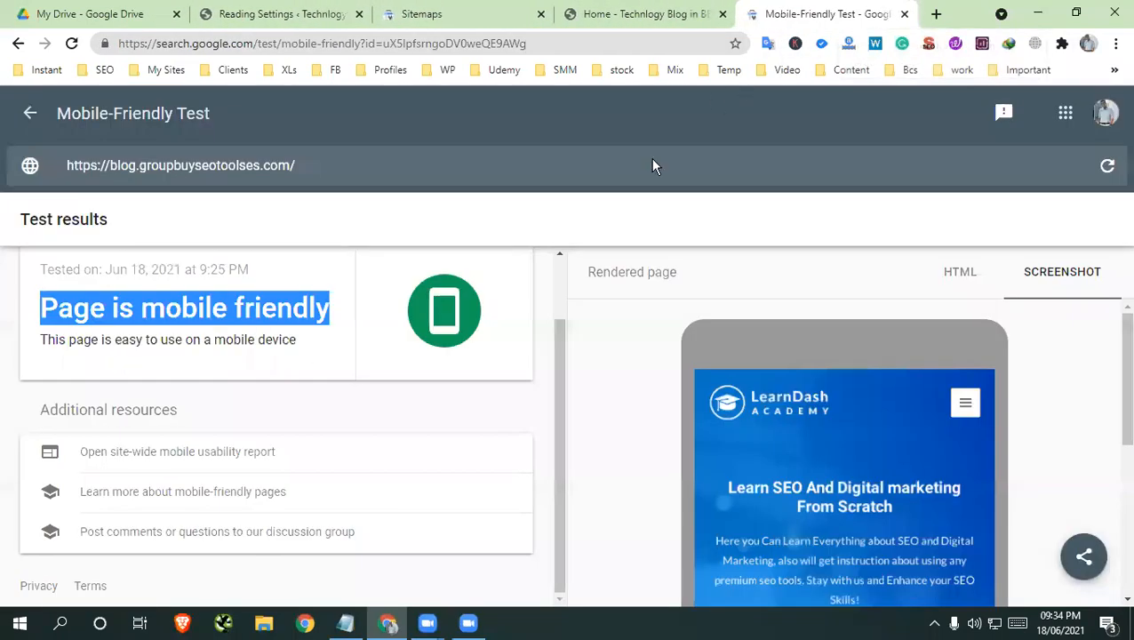
click(905, 14)
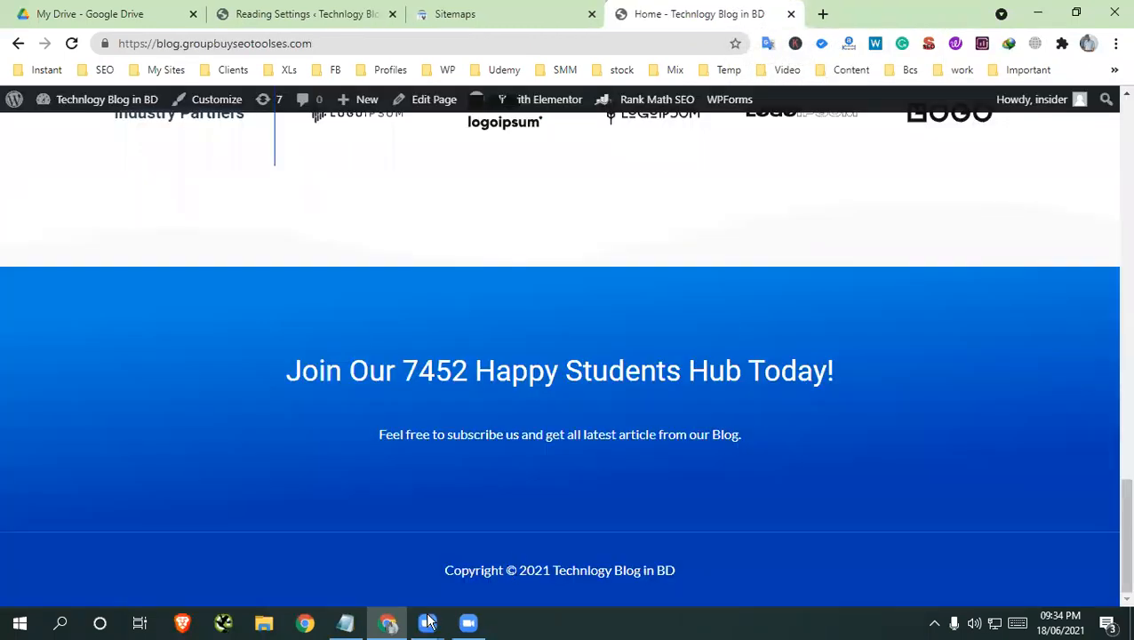
In the Notepad note, remove the blank line between "http www" and "https" and highlight the "https" line
click(346, 623)
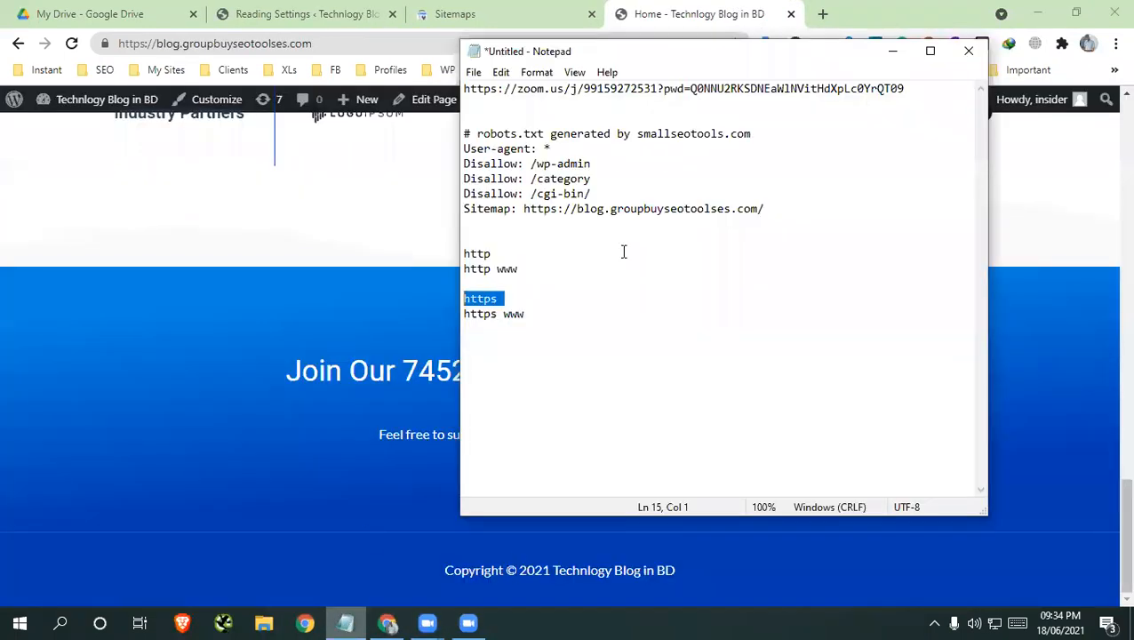
click(544, 341)
click(480, 297)
click(466, 284)
key(BackSpace)
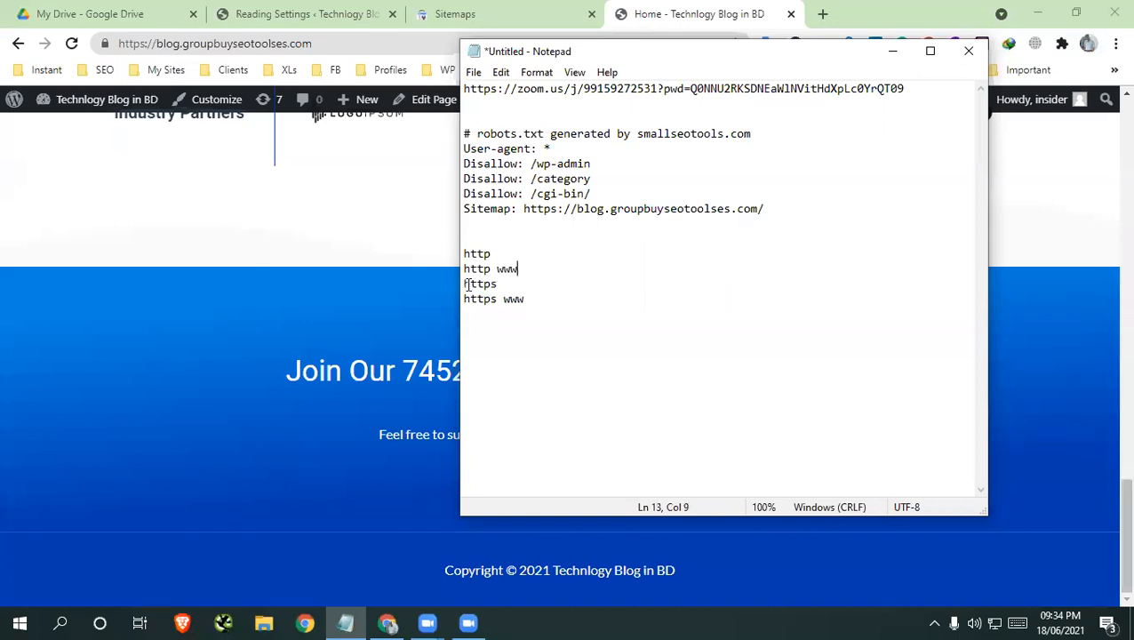
click(515, 281)
drag(523, 281, 440, 283)
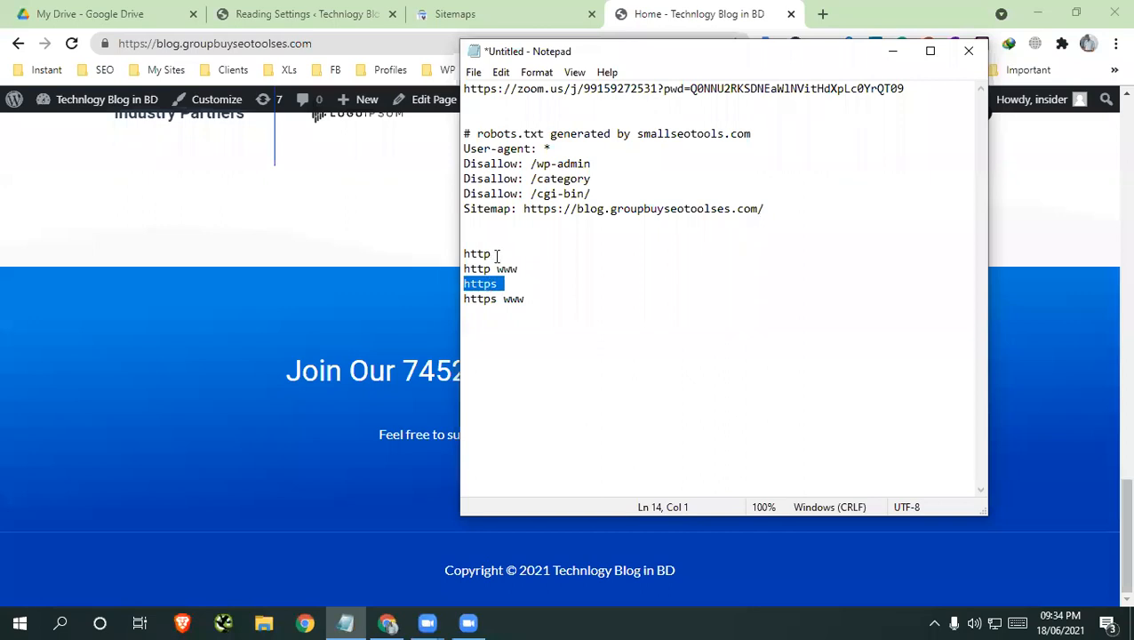
Review the "Canonical Versions" item under Class 7 in the course content PDF and return to the Notepad note
click(278, 13)
click(146, 14)
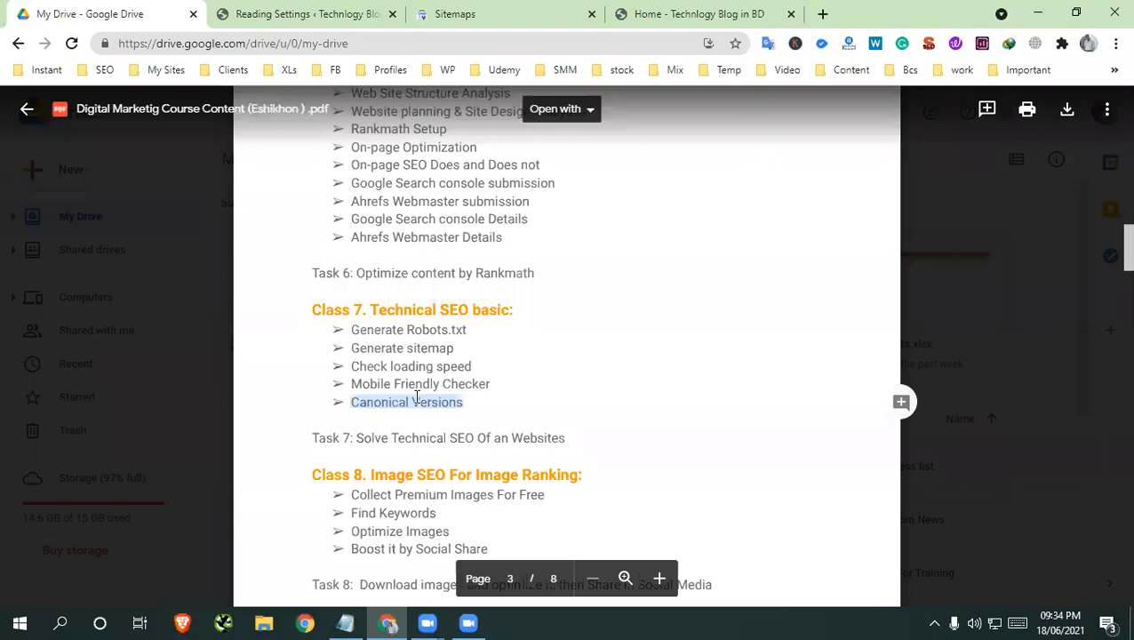
click(346, 623)
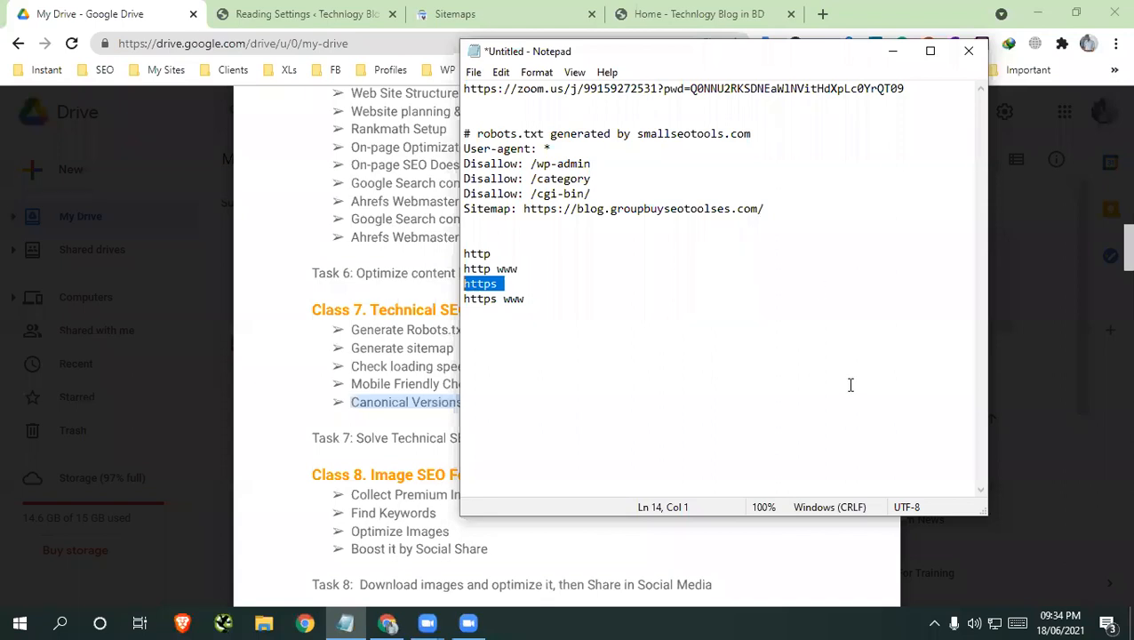
key(alt+Tab)
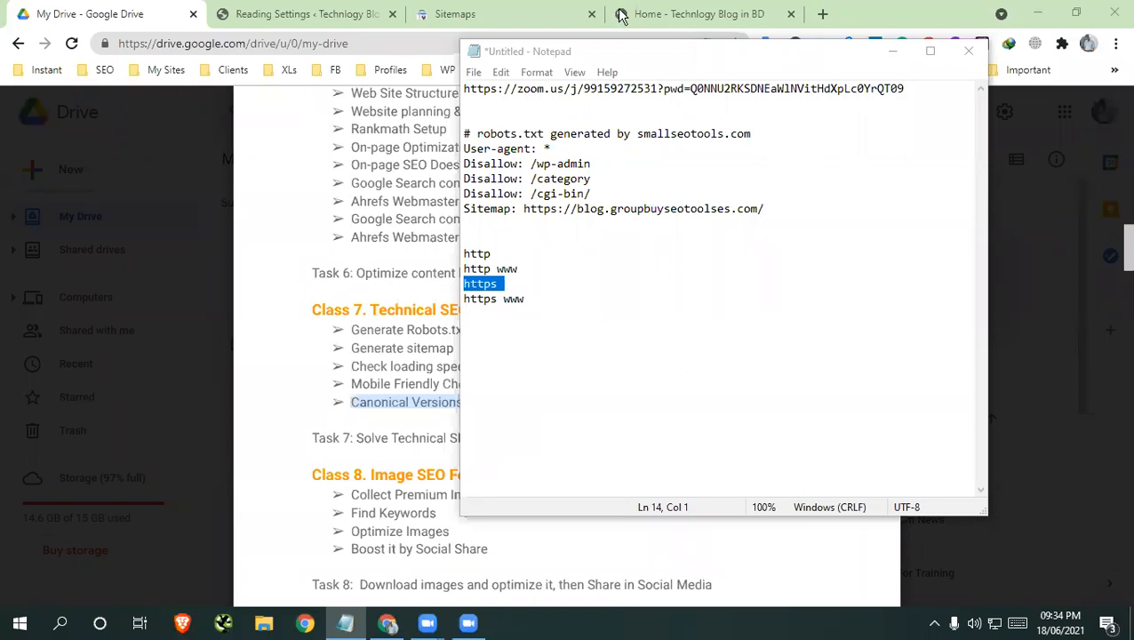
click(663, 15)
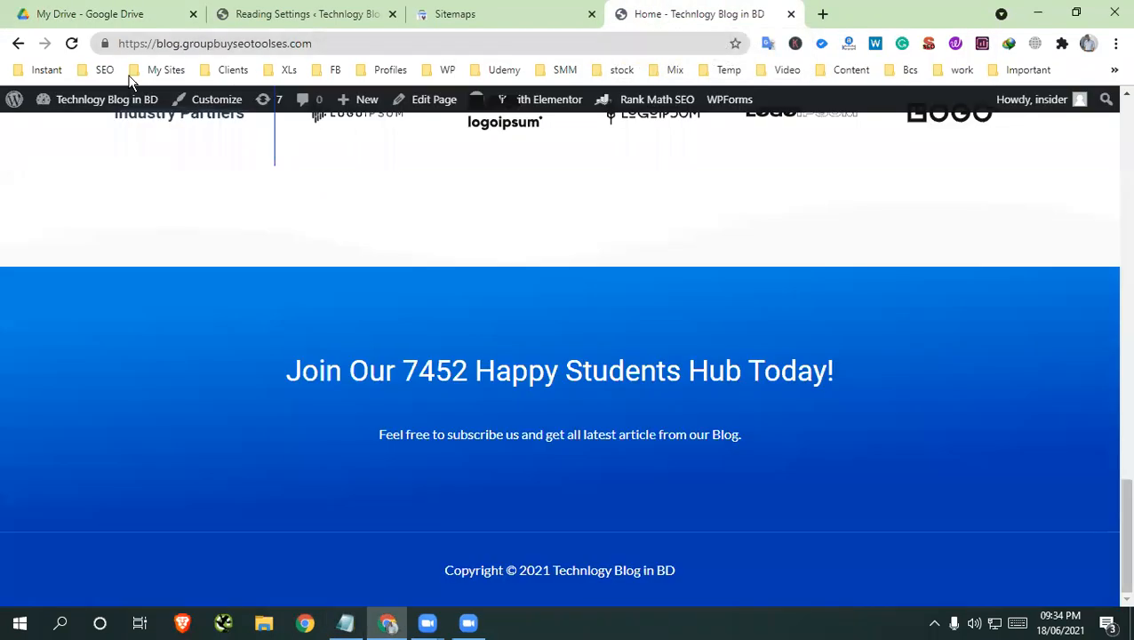
drag(157, 43, 85, 42)
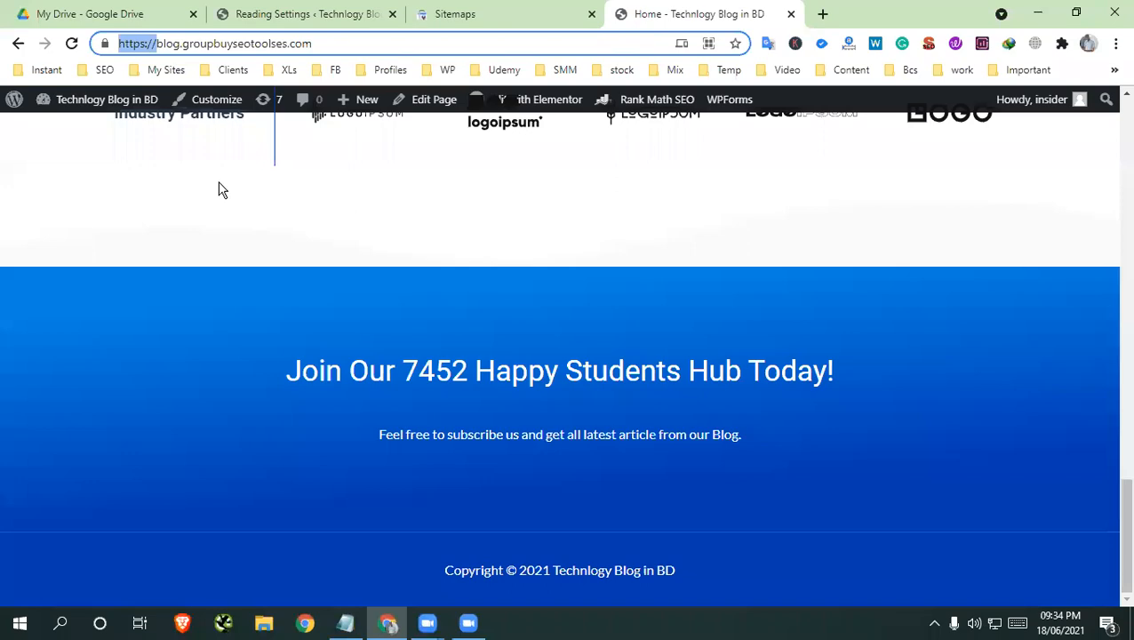
scroll(198, 338, up, 15)
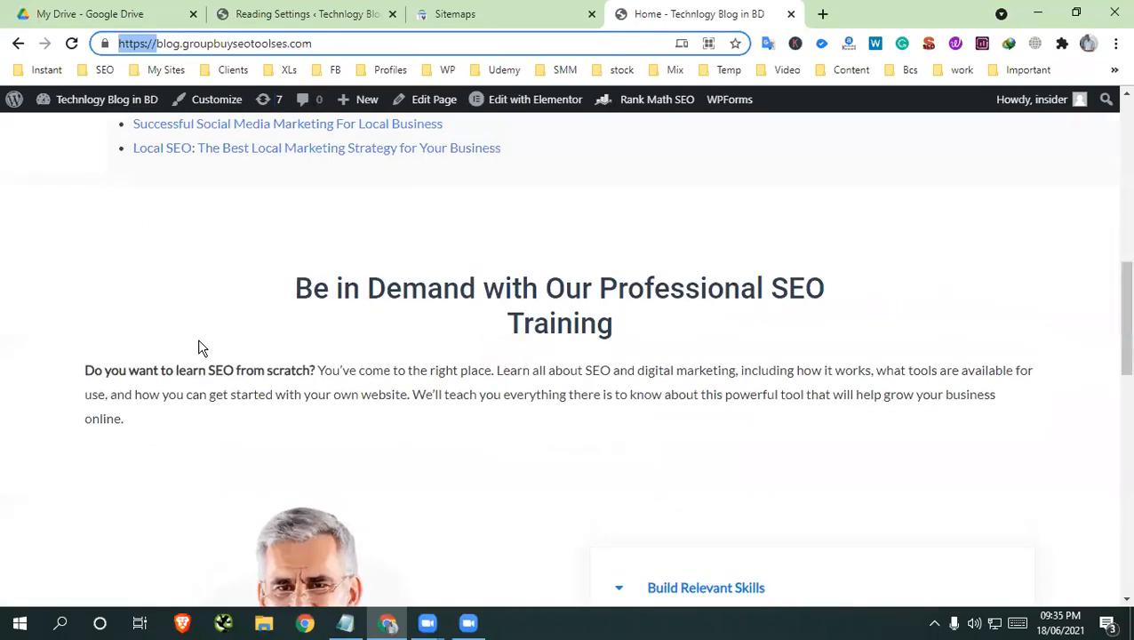
scroll(203, 354, up, 2)
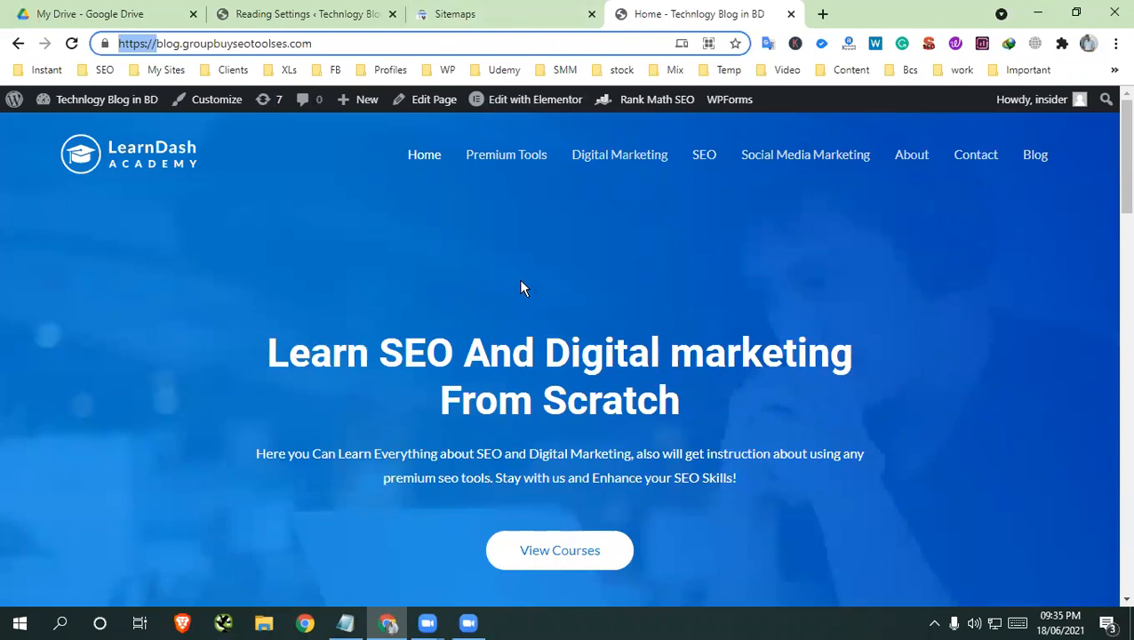
Check the "https" line in the Notepad note, return to the blog's home page and highlight its full address
click(345, 625)
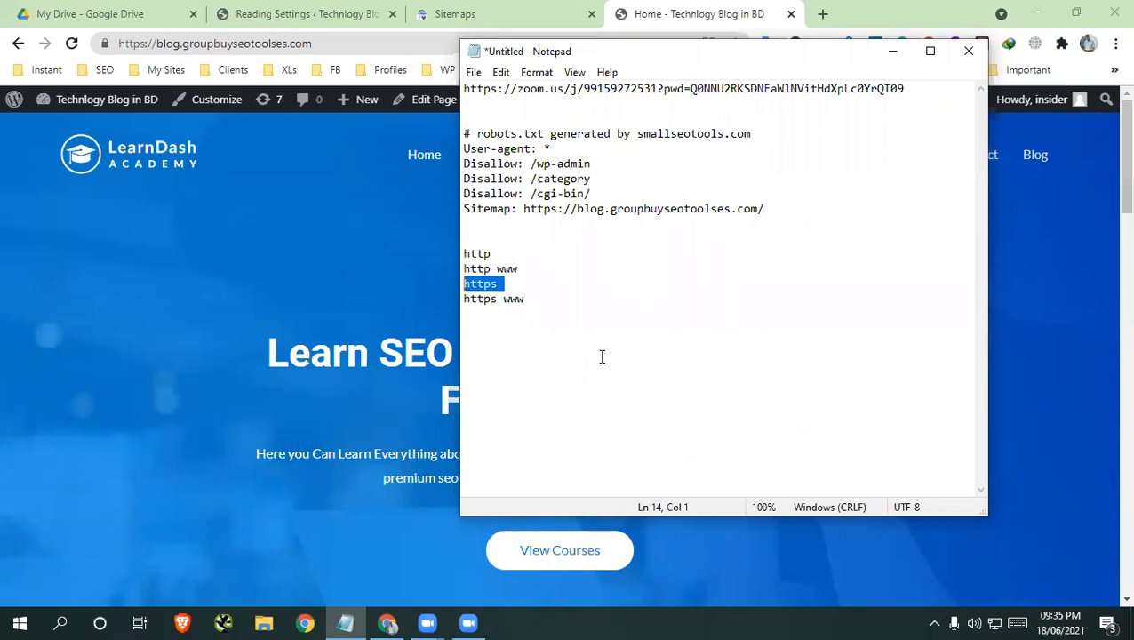
click(147, 192)
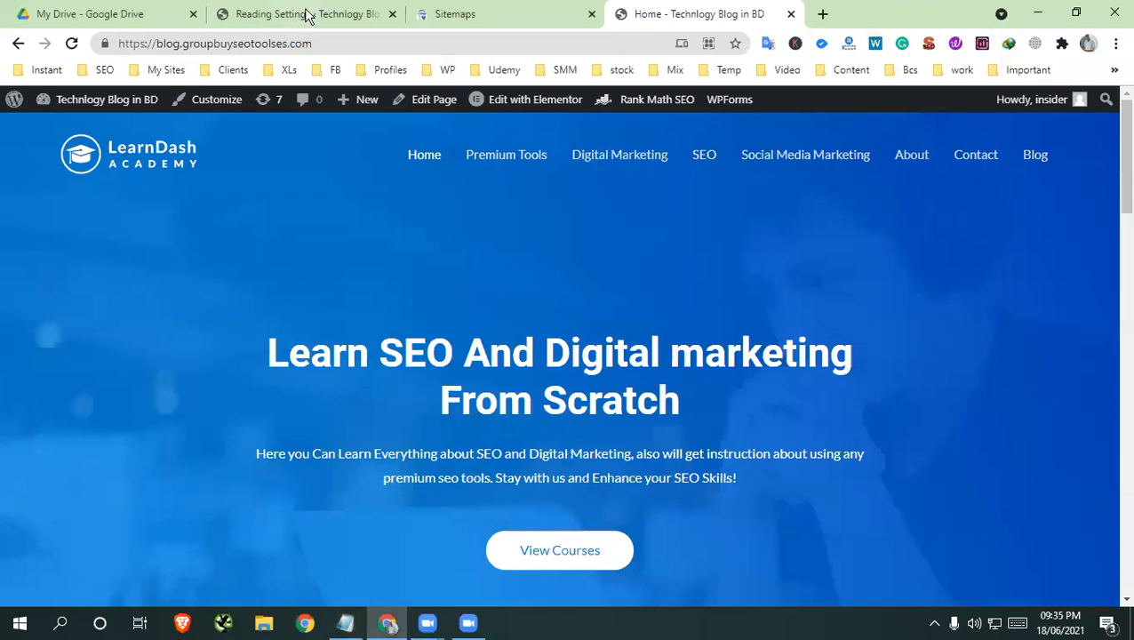
click(125, 43)
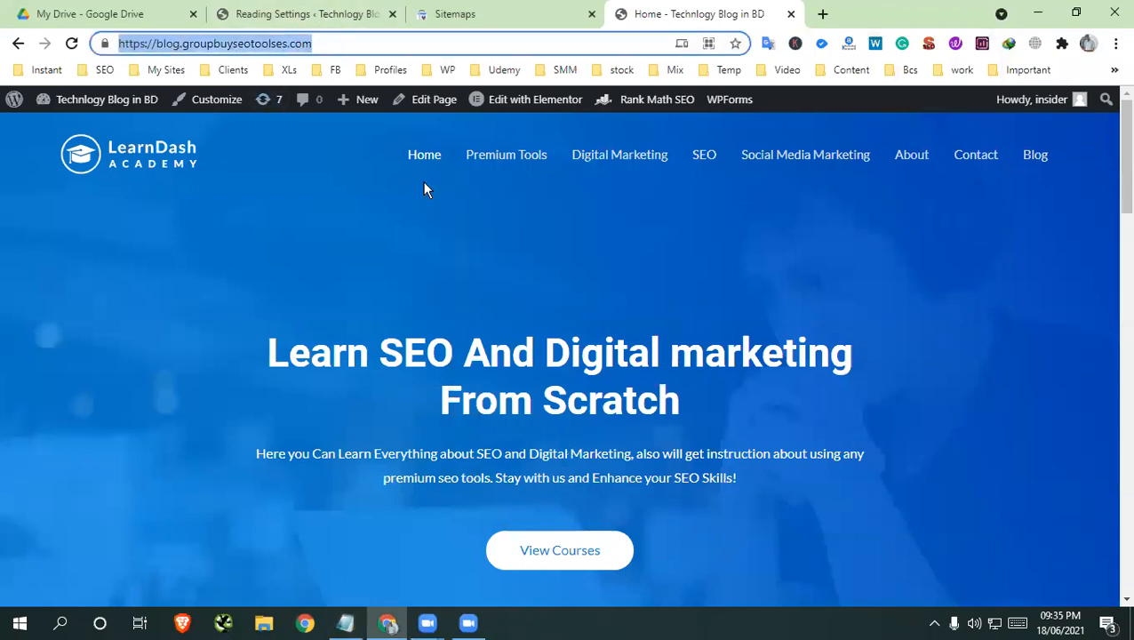
Bookmark the blog's home page in the work folder and open a new blank tab
click(735, 44)
click(662, 70)
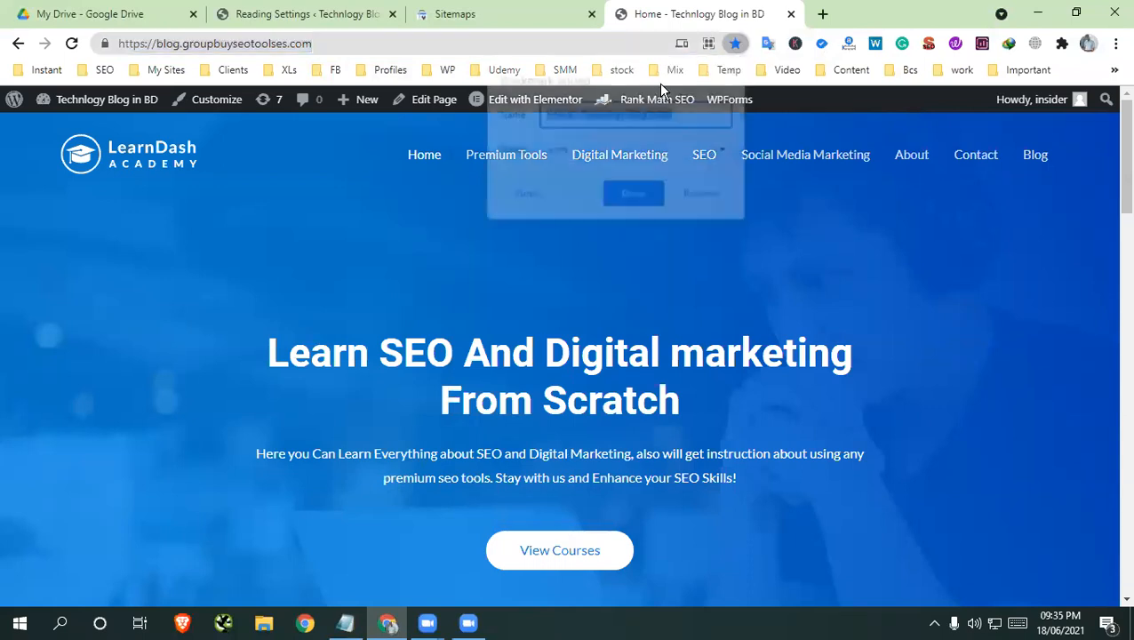
click(603, 150)
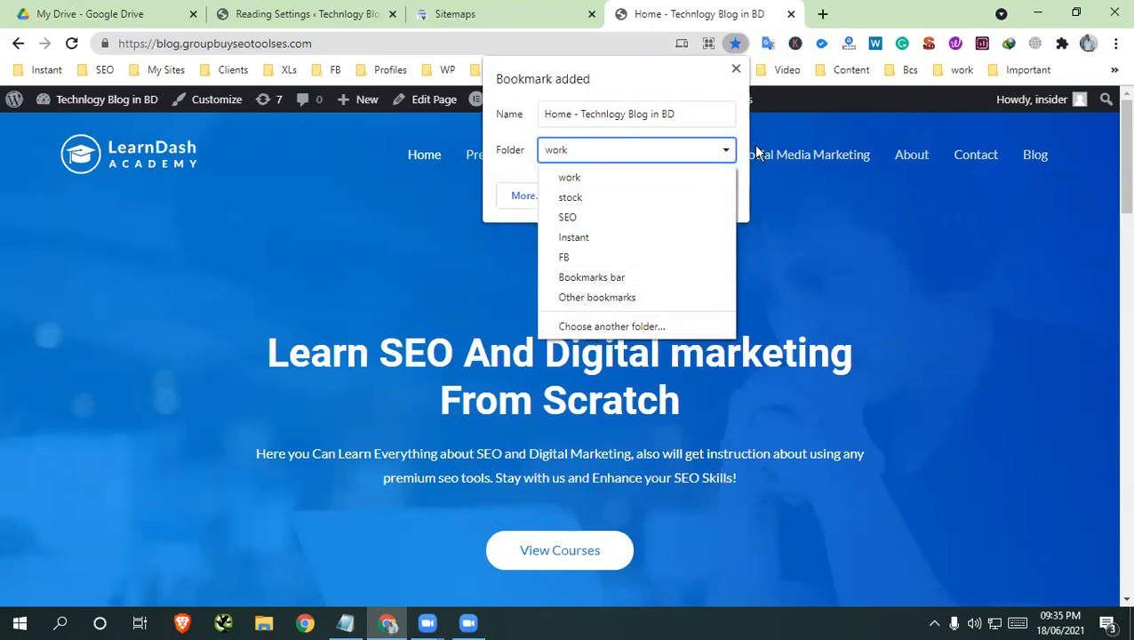
click(836, 13)
click(836, 13)
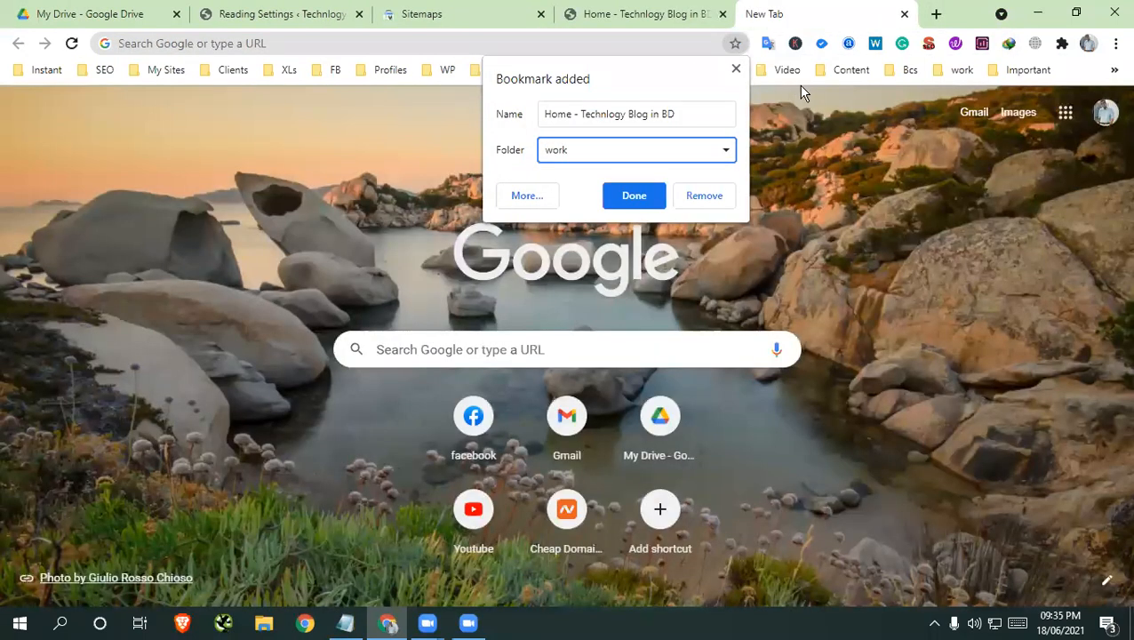
click(736, 68)
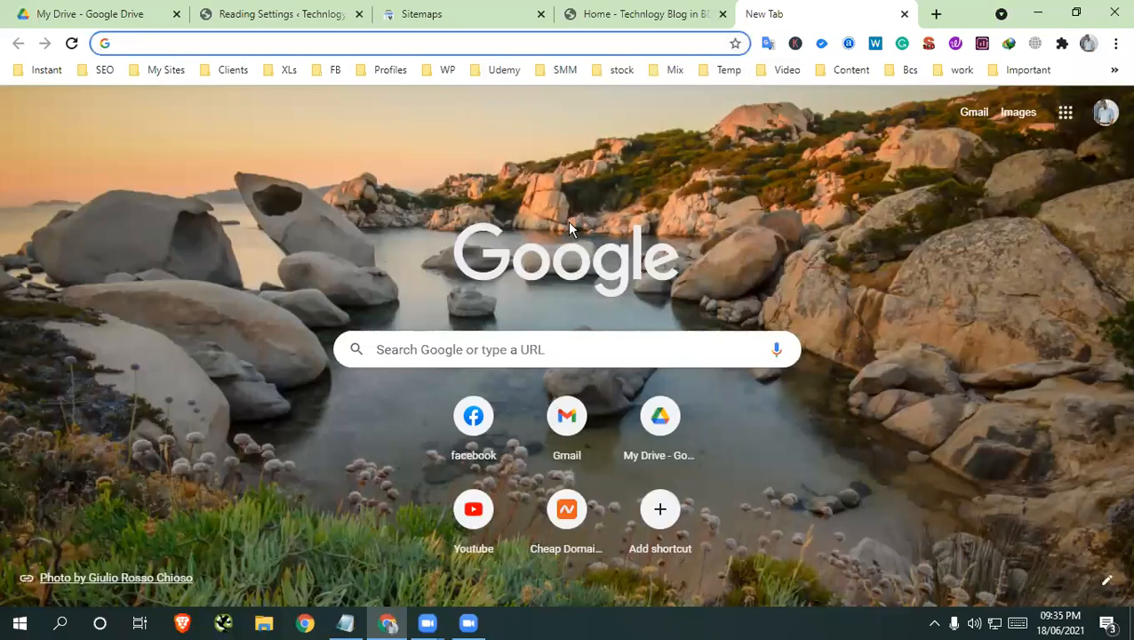
Return to the blog's home page, look over its hero section and close the blank tab
click(662, 15)
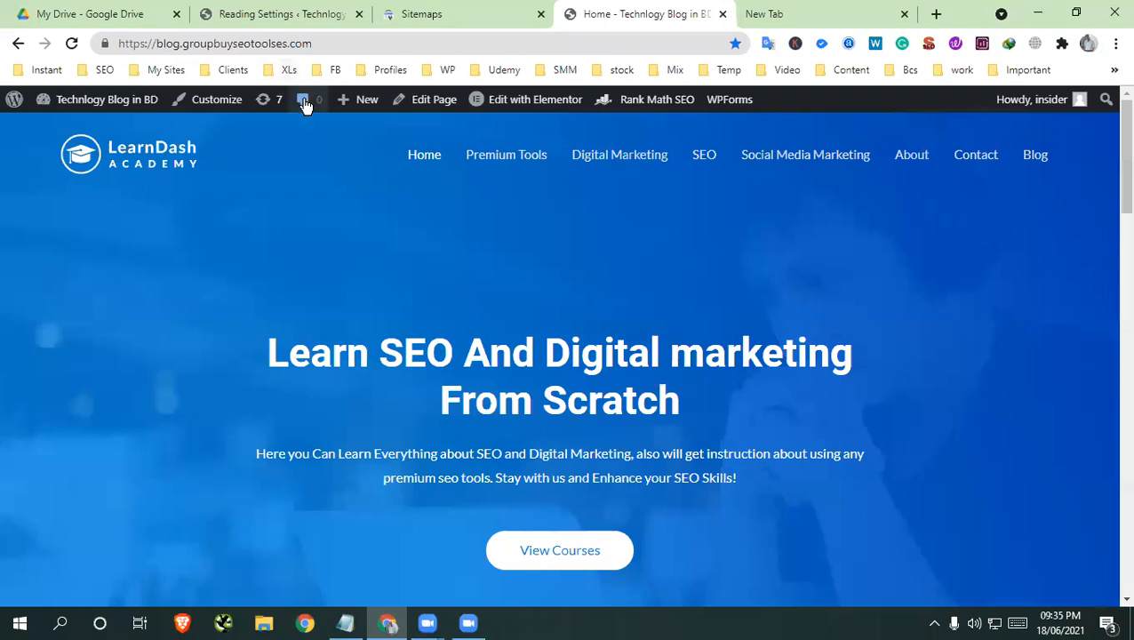
scroll(310, 318, down, 3)
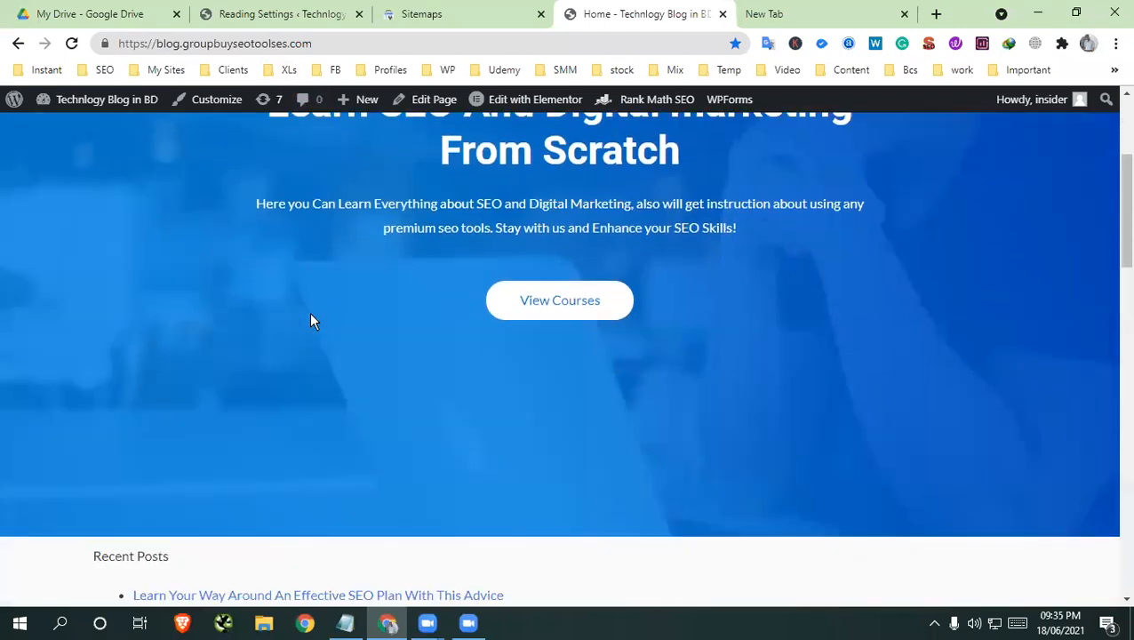
scroll(311, 321, up, 3)
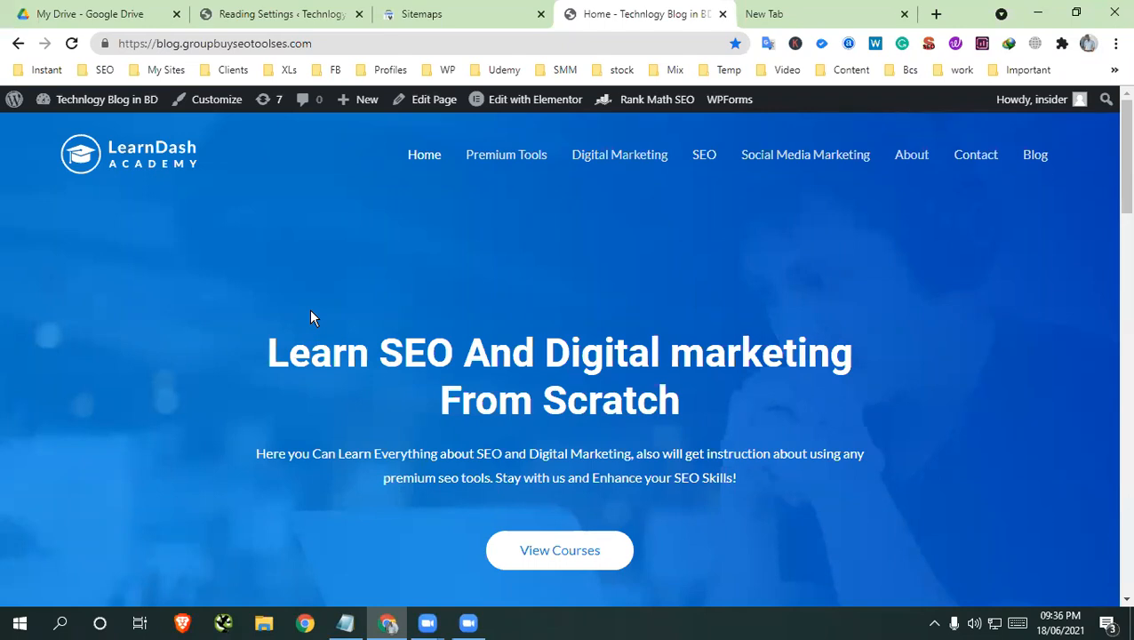
click(904, 15)
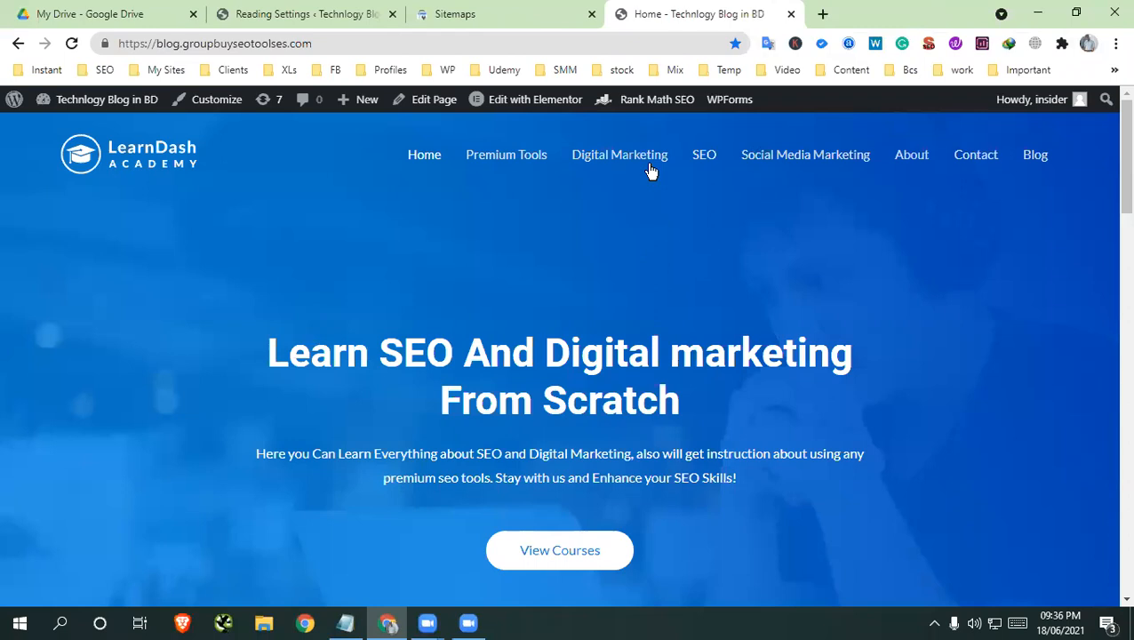
Remove the bookmark of the blog's home page
click(735, 43)
click(679, 67)
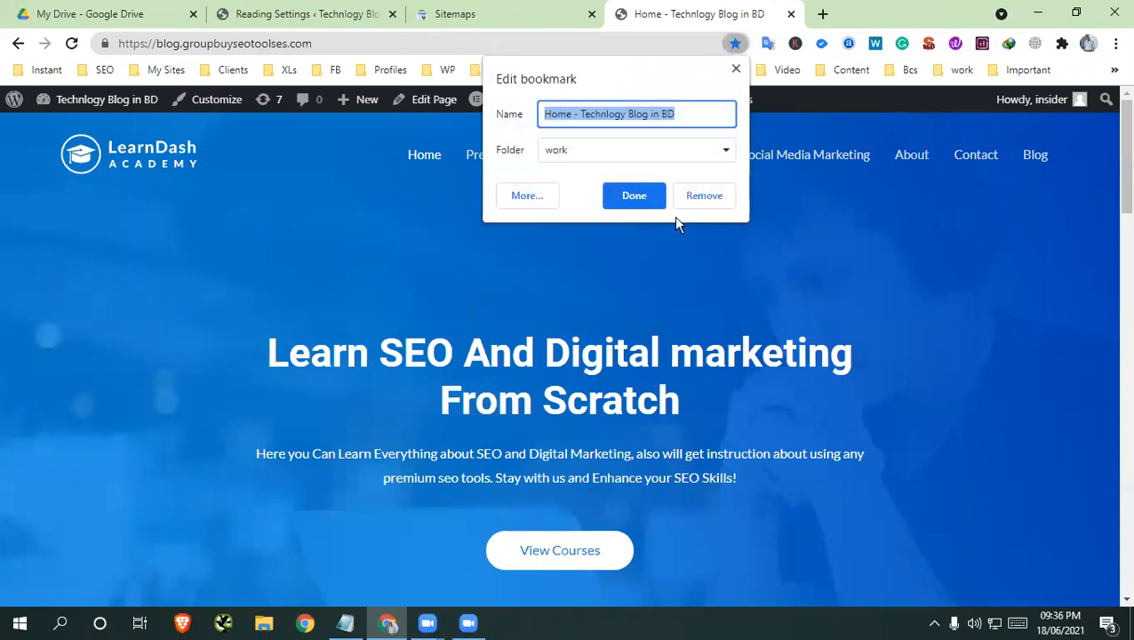
click(701, 199)
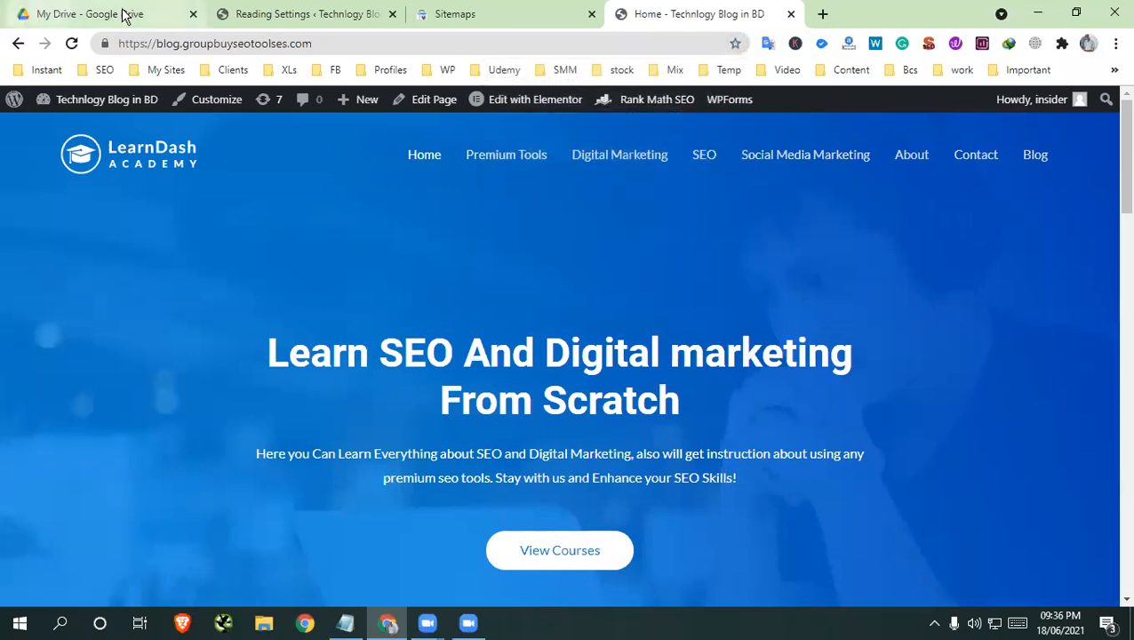
Go to the blog's WordPress Reading Settings page and open the Rank Math dashboard from there
click(312, 16)
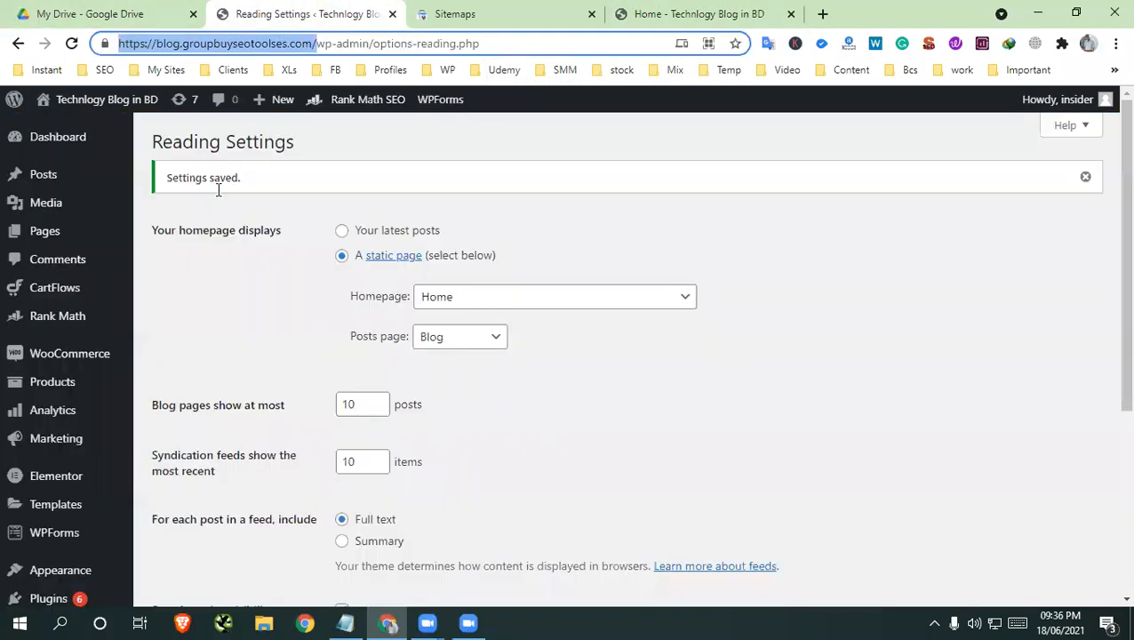
mouse_move(78, 475)
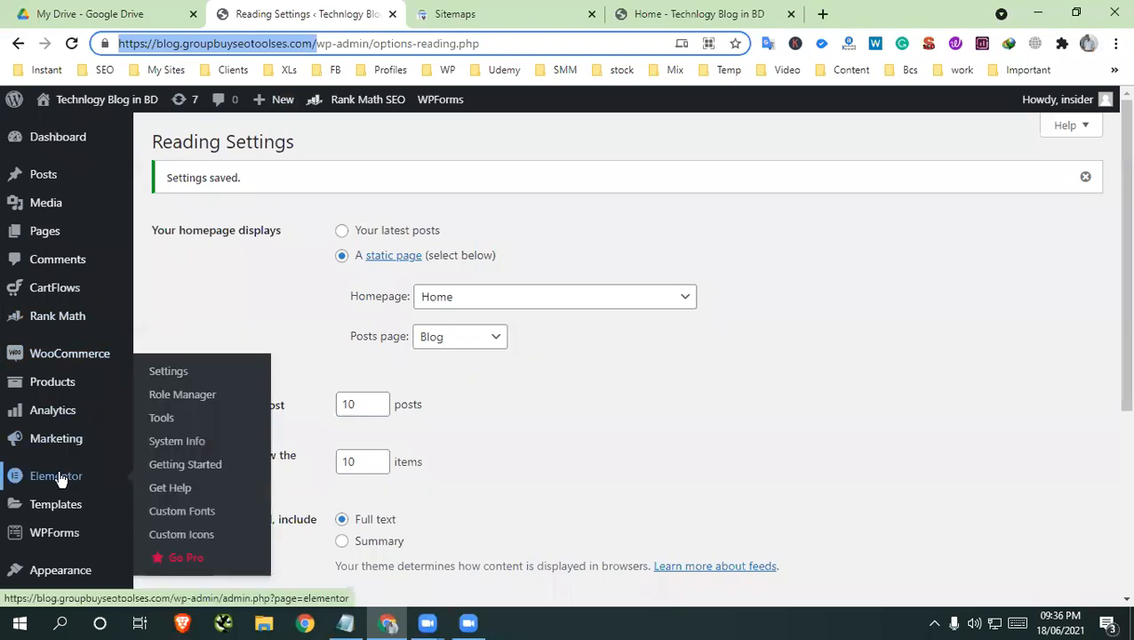
scroll(59, 480, down, 2)
mouse_move(58, 436)
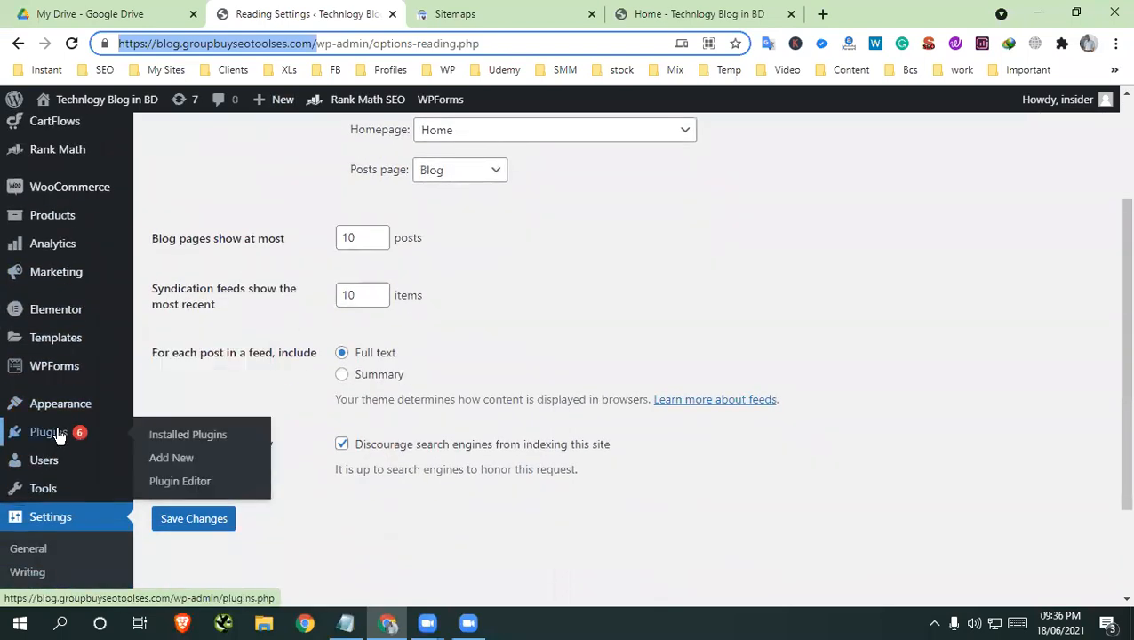
scroll(40, 547, down, 2)
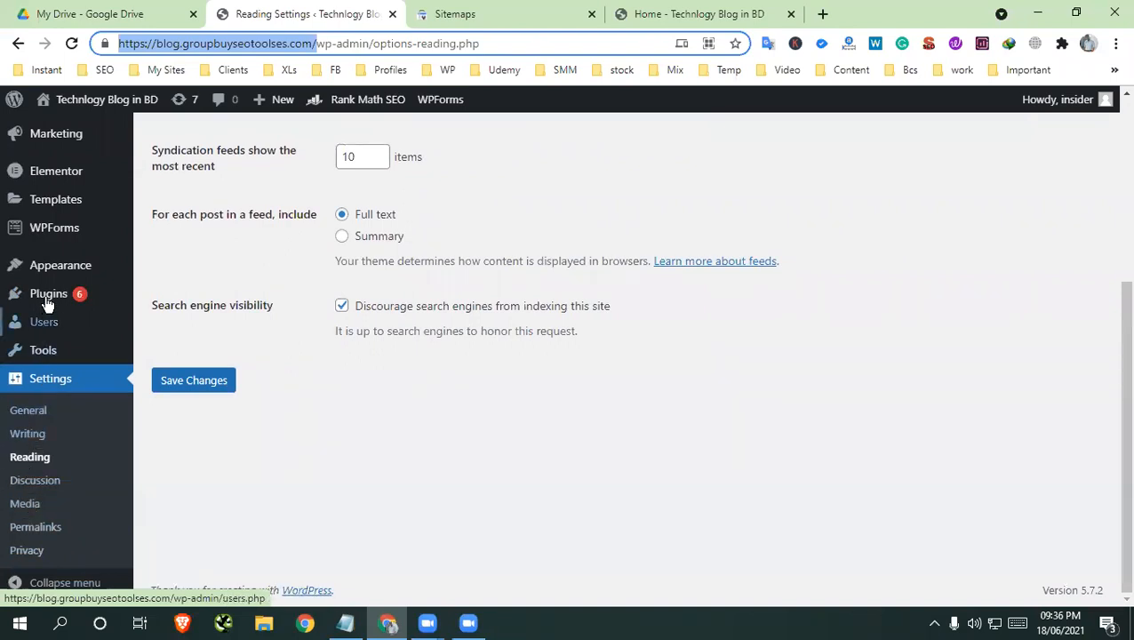
scroll(25, 498, up, 3)
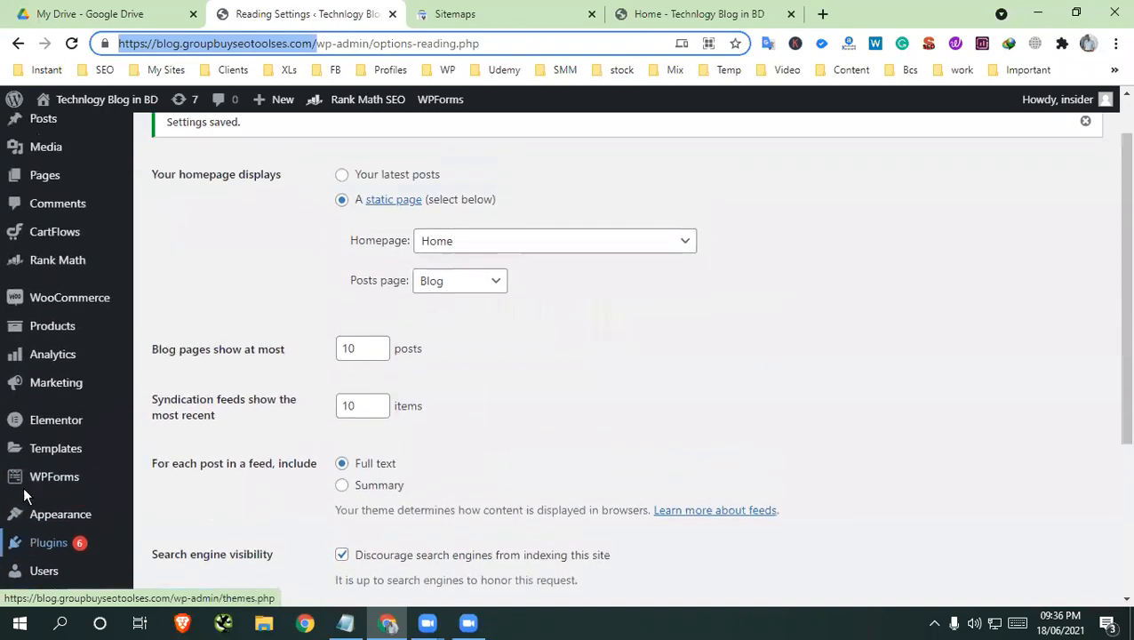
mouse_move(20, 263)
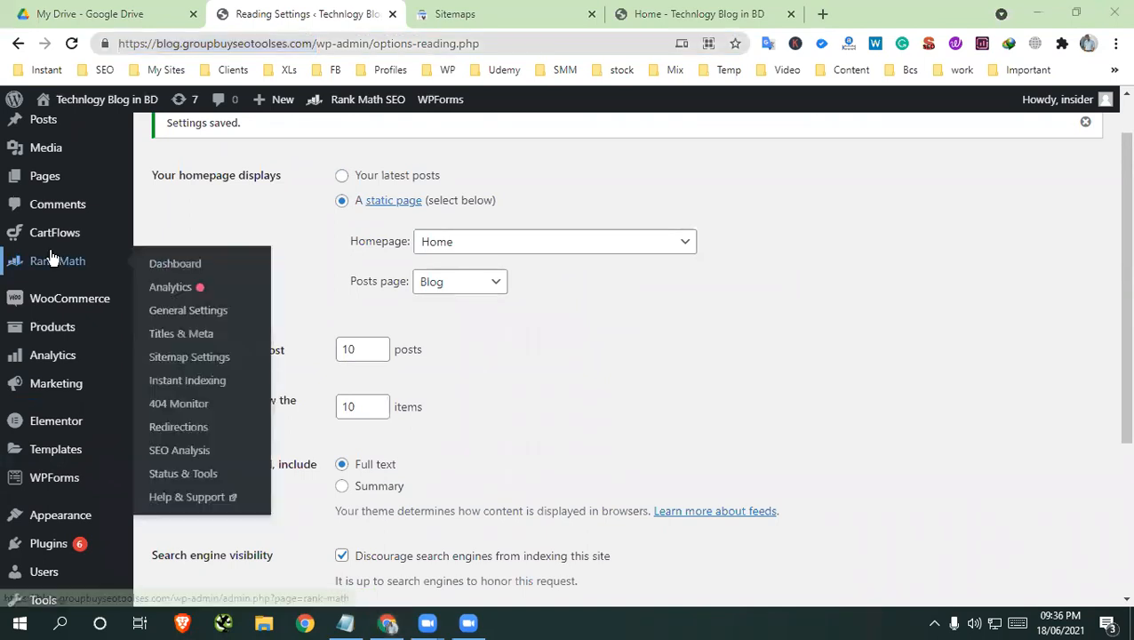
click(155, 270)
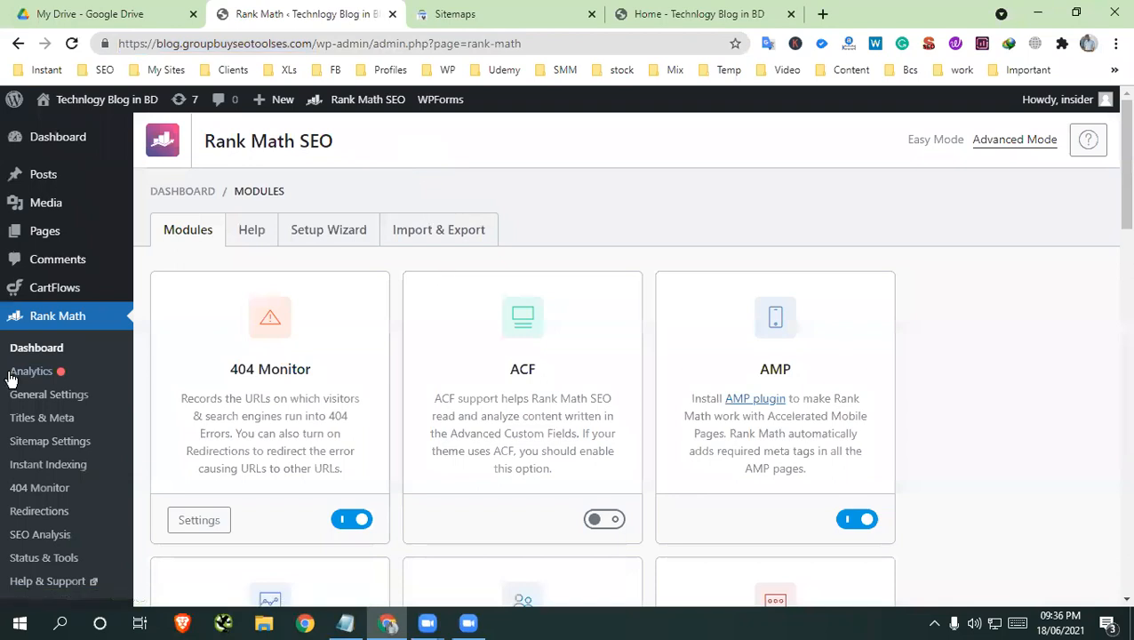
Open Rank Math's General Settings and examine the Links options, including the redirect and nofollow settings
scroll(55, 439, down, 1)
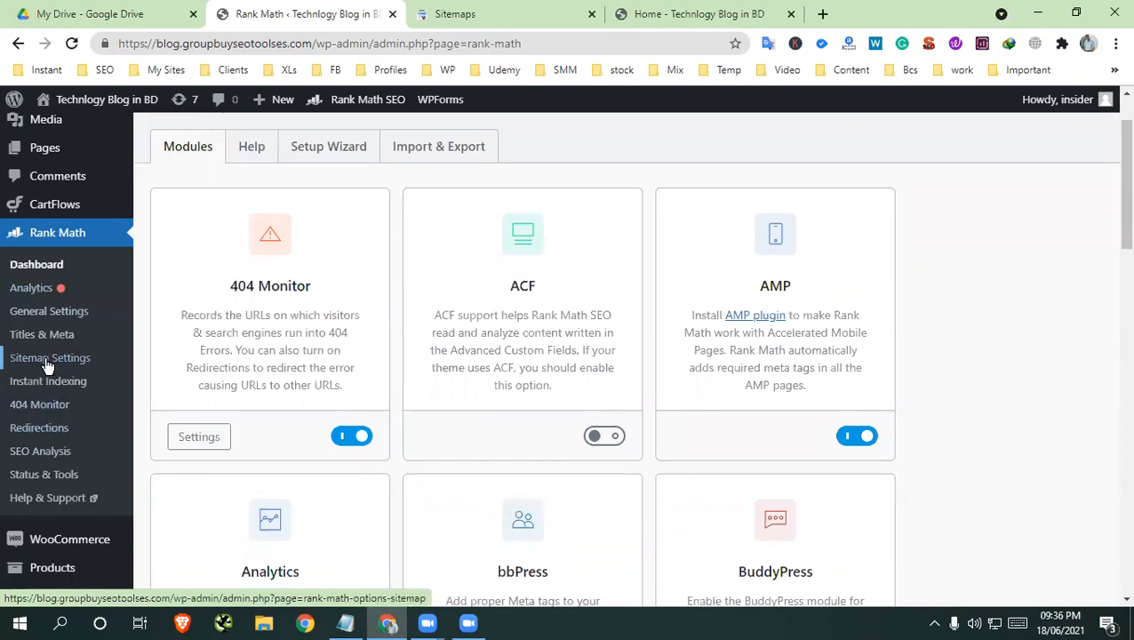
click(48, 313)
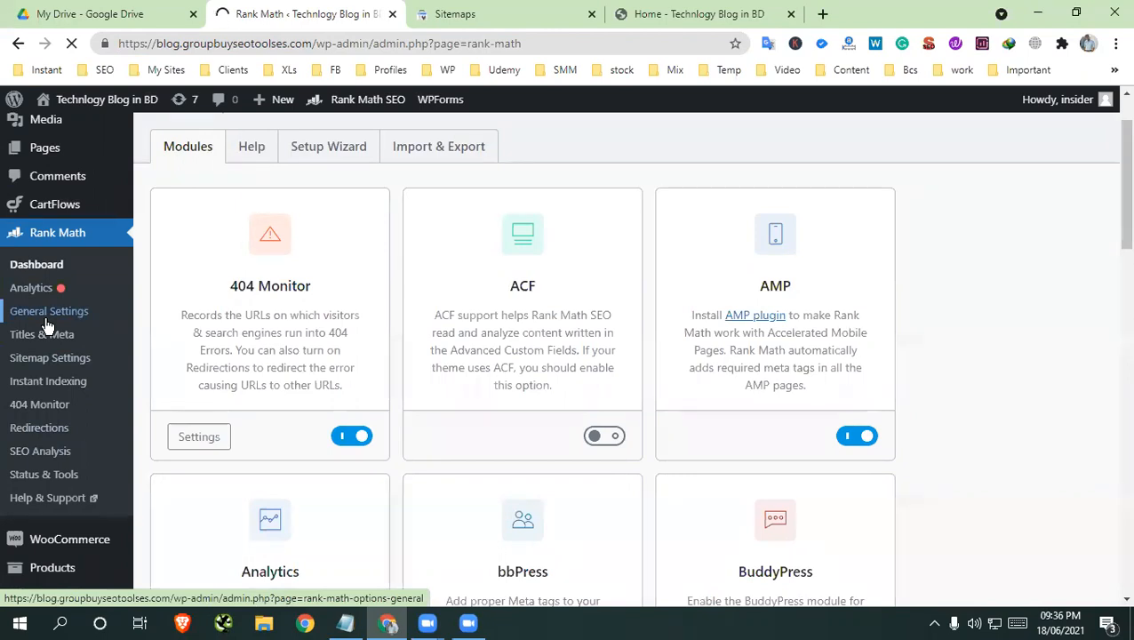
scroll(384, 451, down, 2)
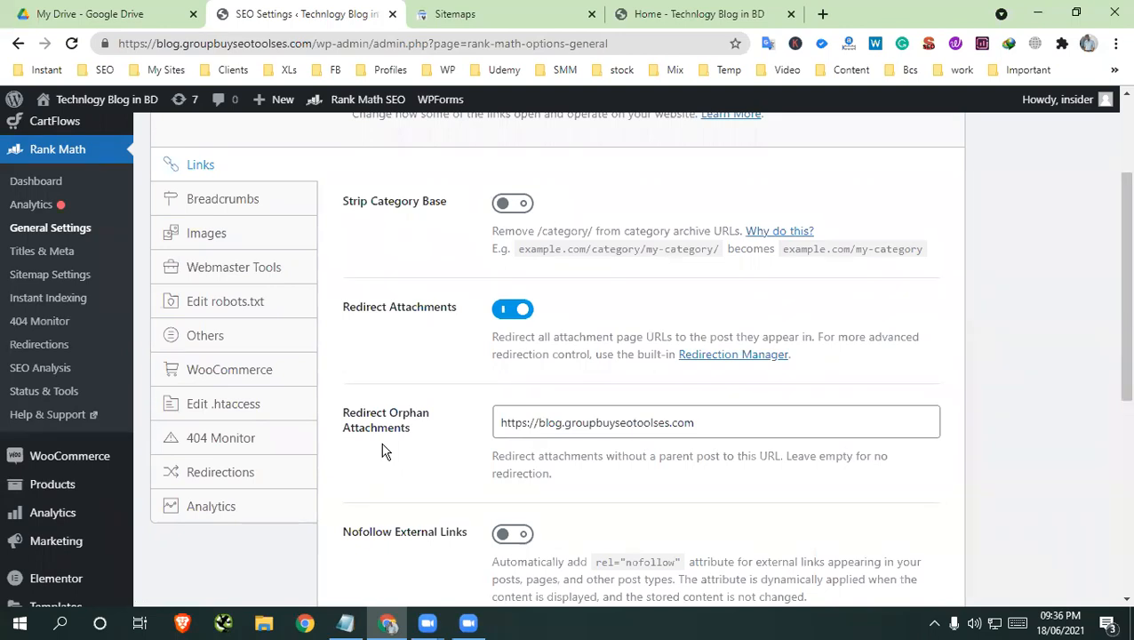
scroll(382, 452, down, 2)
scroll(382, 452, up, 2)
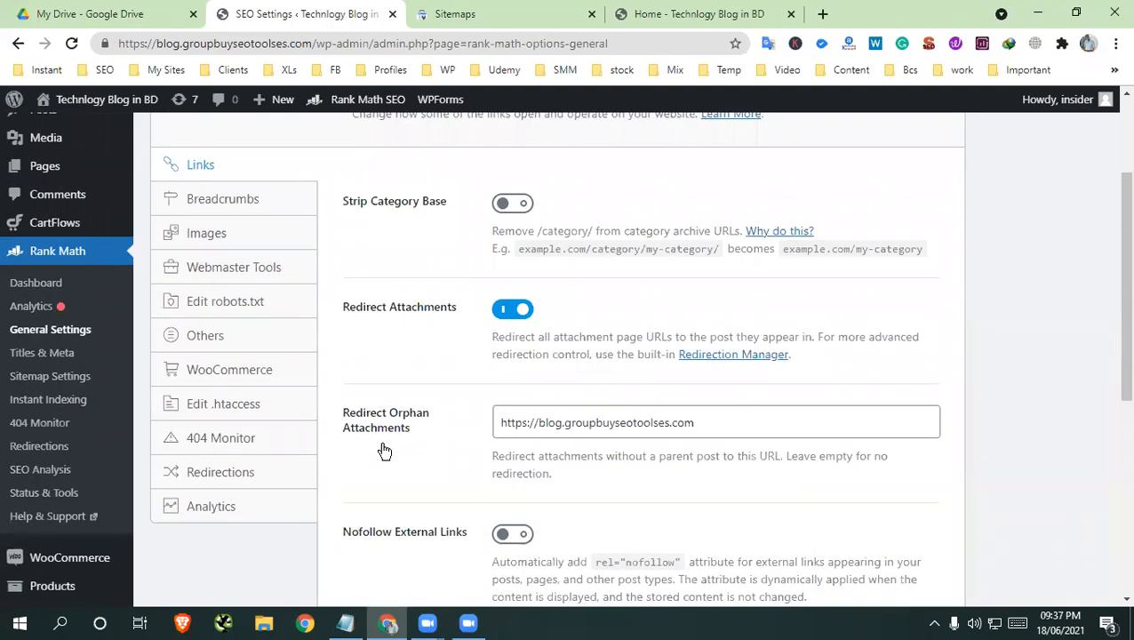
scroll(382, 452, up, 2)
scroll(384, 448, down, 2)
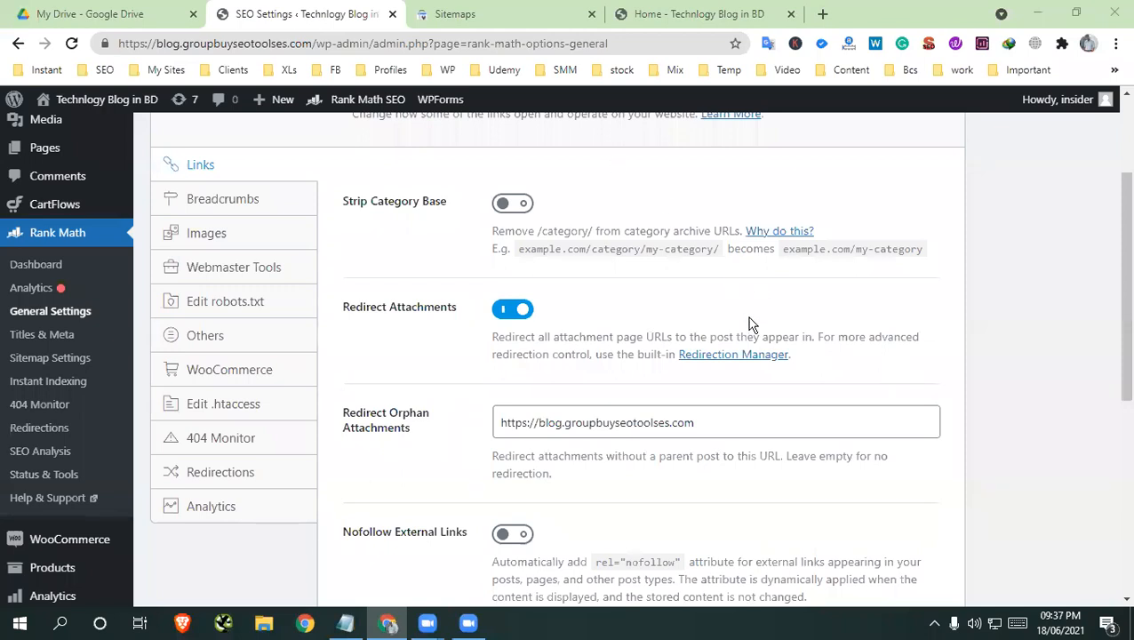
scroll(749, 324, up, 1)
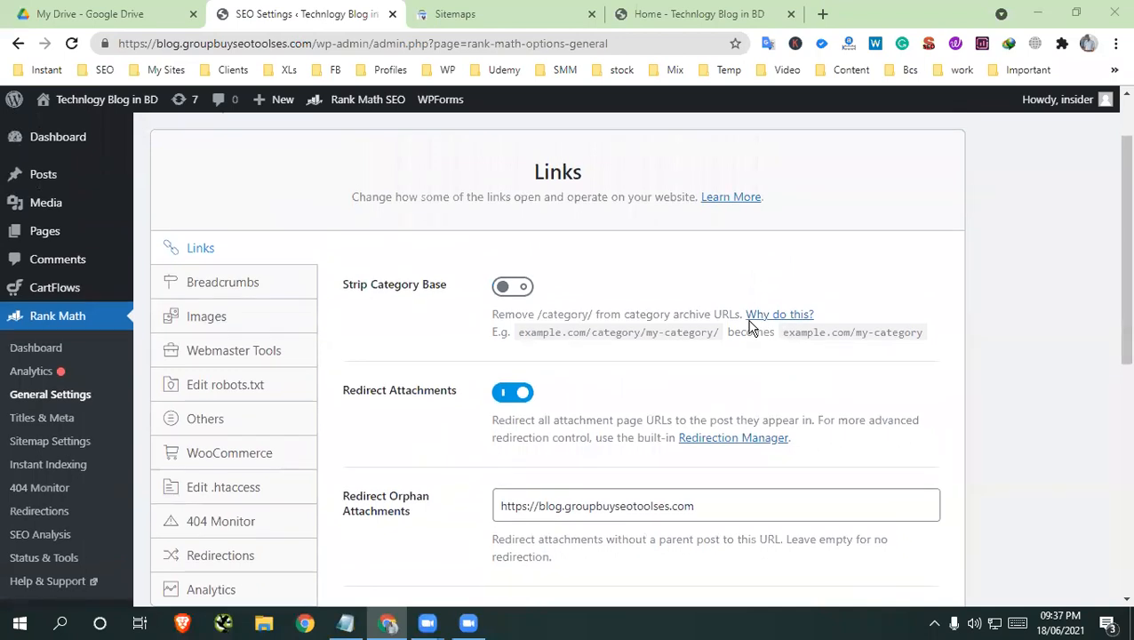
scroll(749, 327, down, 1)
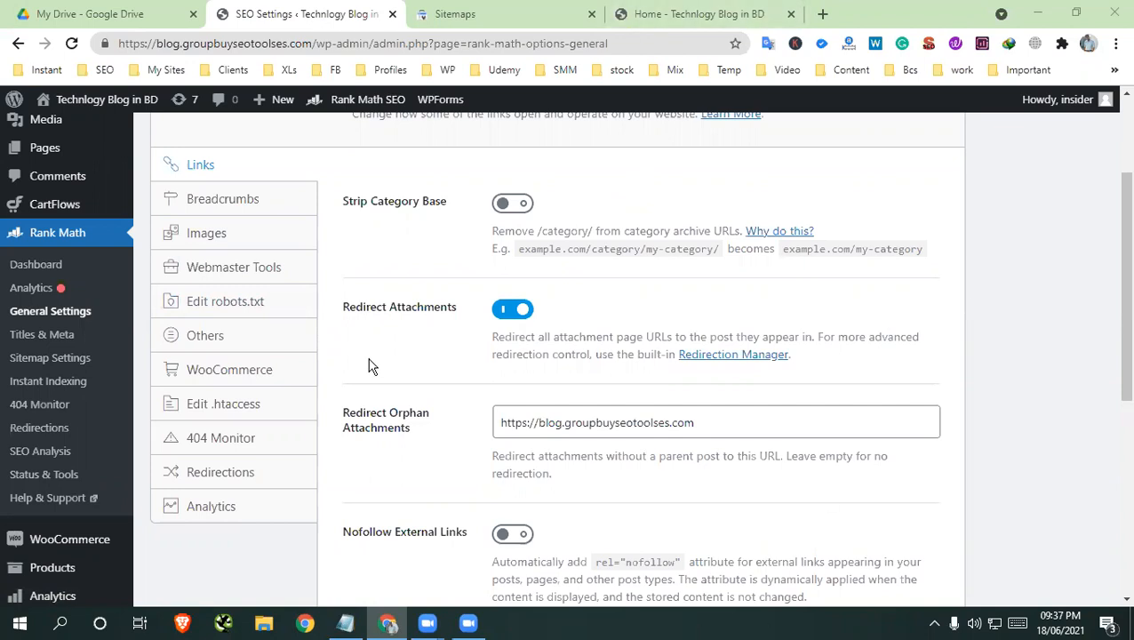
click(507, 11)
click(336, 10)
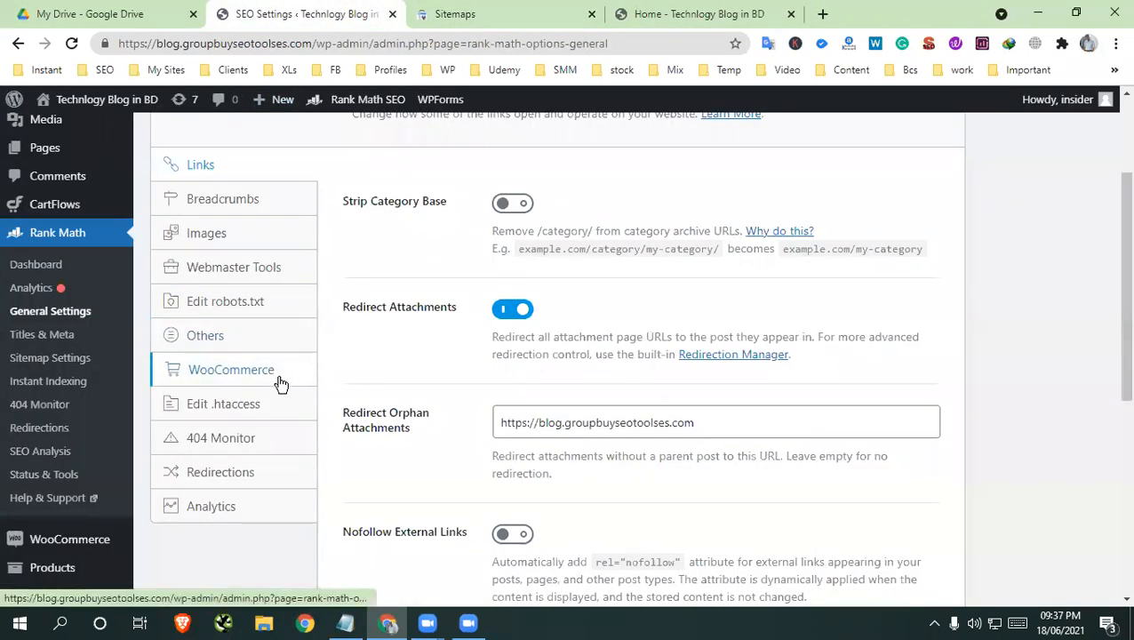
scroll(53, 435, down, 1)
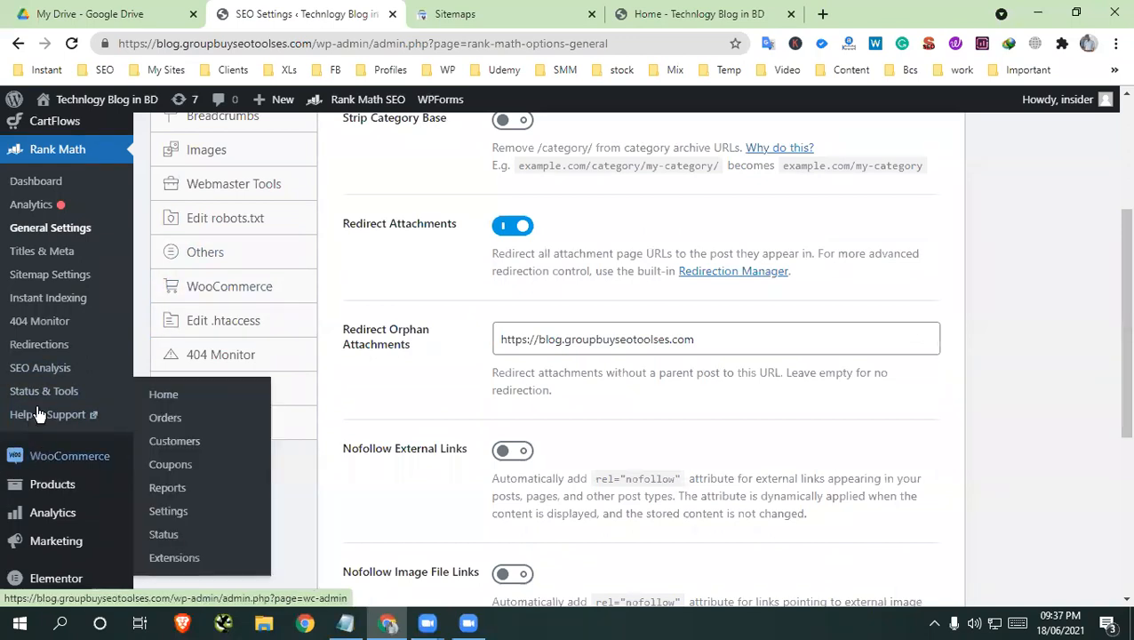
click(348, 624)
click(520, 283)
drag(520, 282, 454, 282)
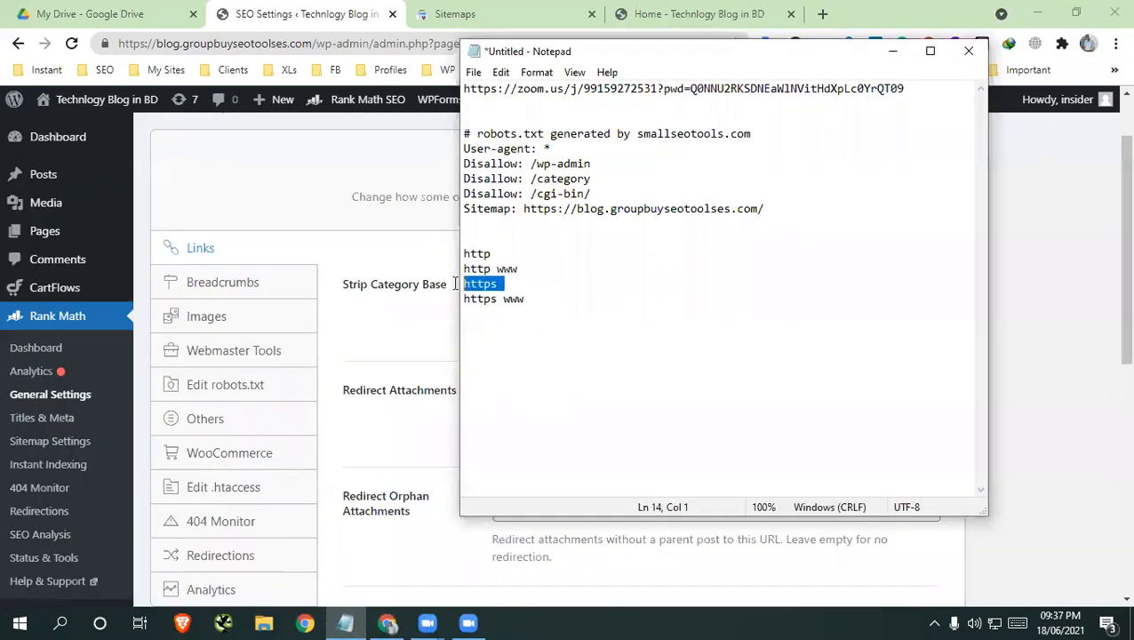
click(278, 189)
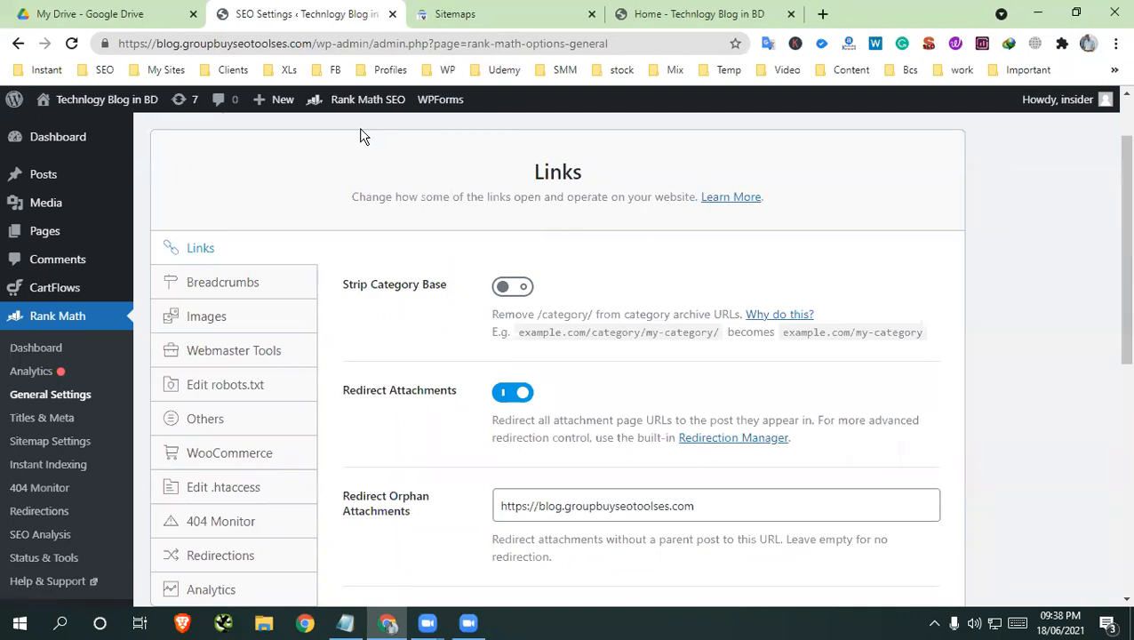
drag(157, 43, 94, 45)
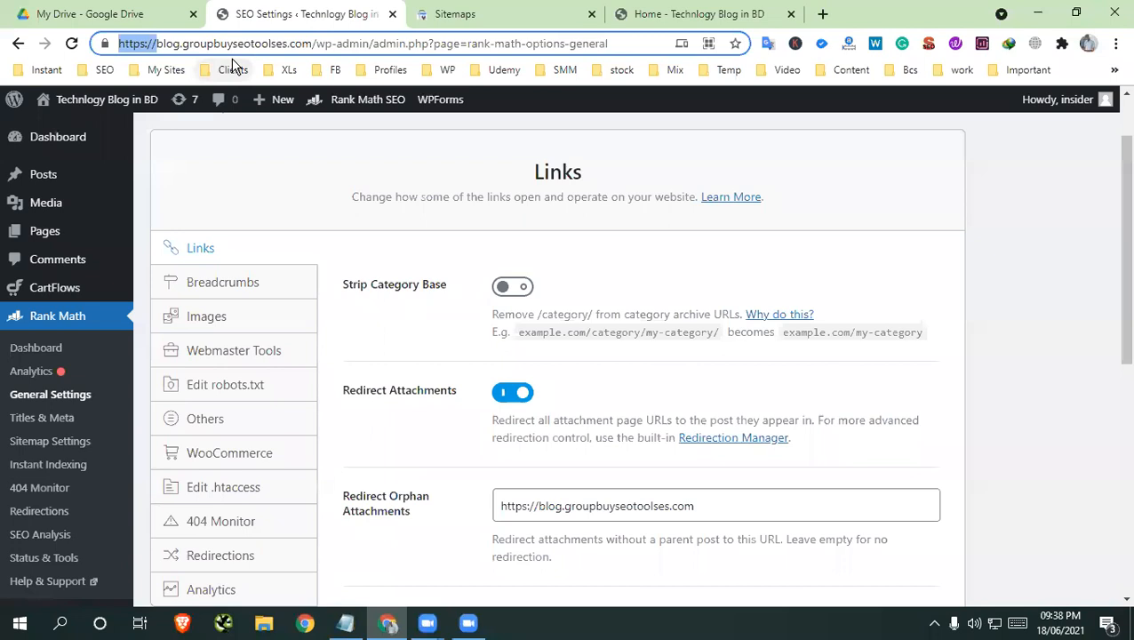
Return to the blog's home page and view it down to the Recent Posts list
click(976, 625)
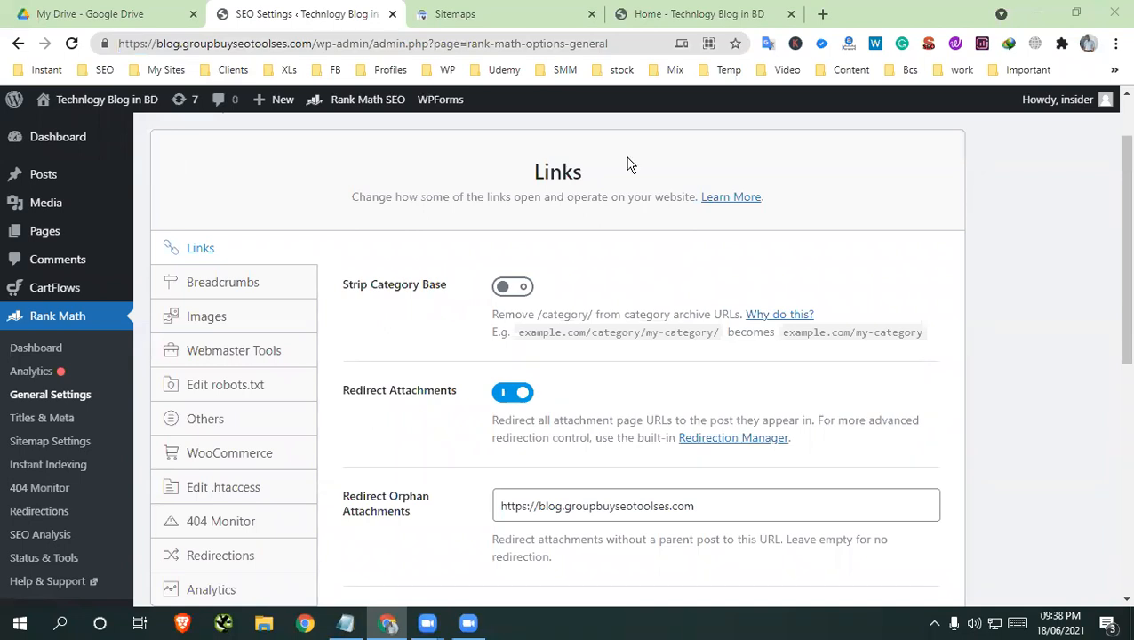
click(765, 13)
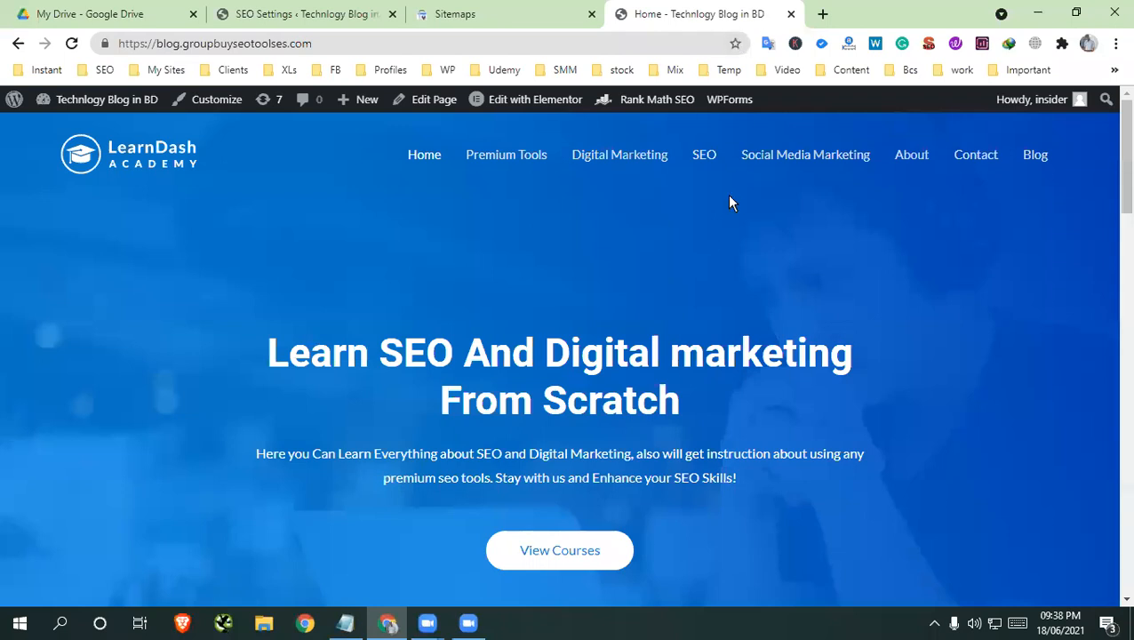
scroll(729, 203, down, 3)
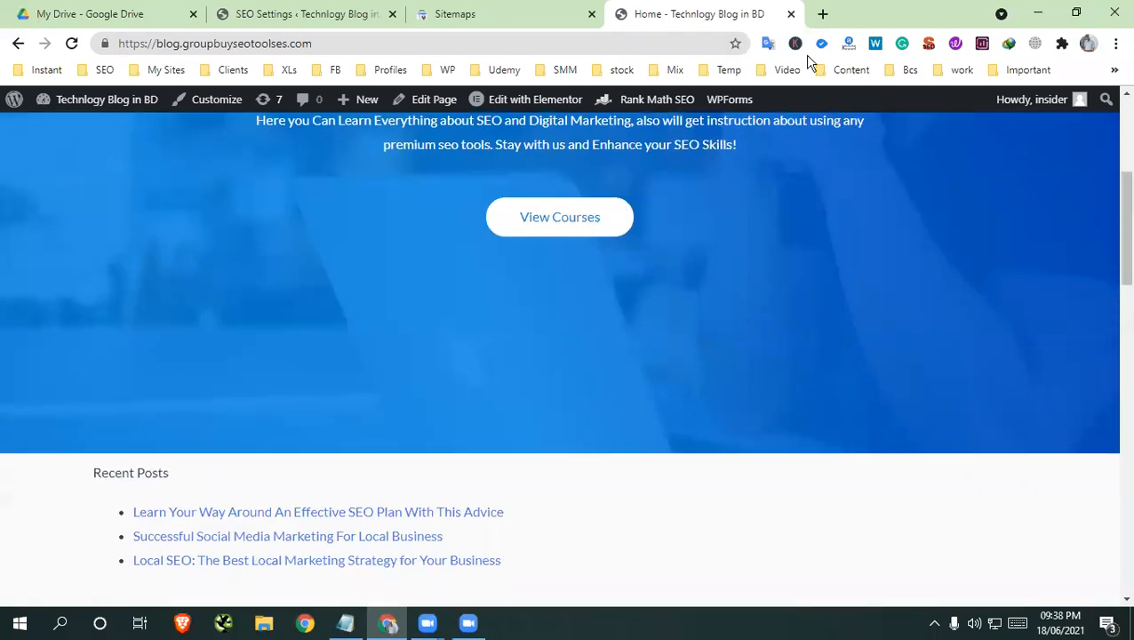
Open the full browsing history in a new tab and reopen the cPanel main page from its 8:36 PM entry
click(822, 13)
click(1115, 43)
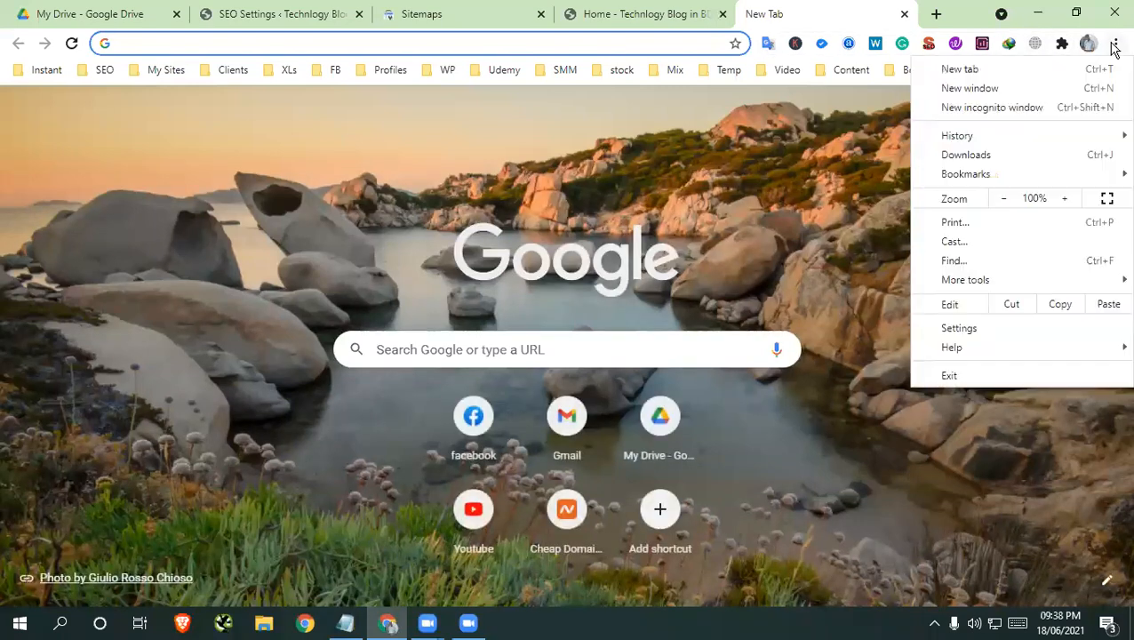
mouse_move(975, 136)
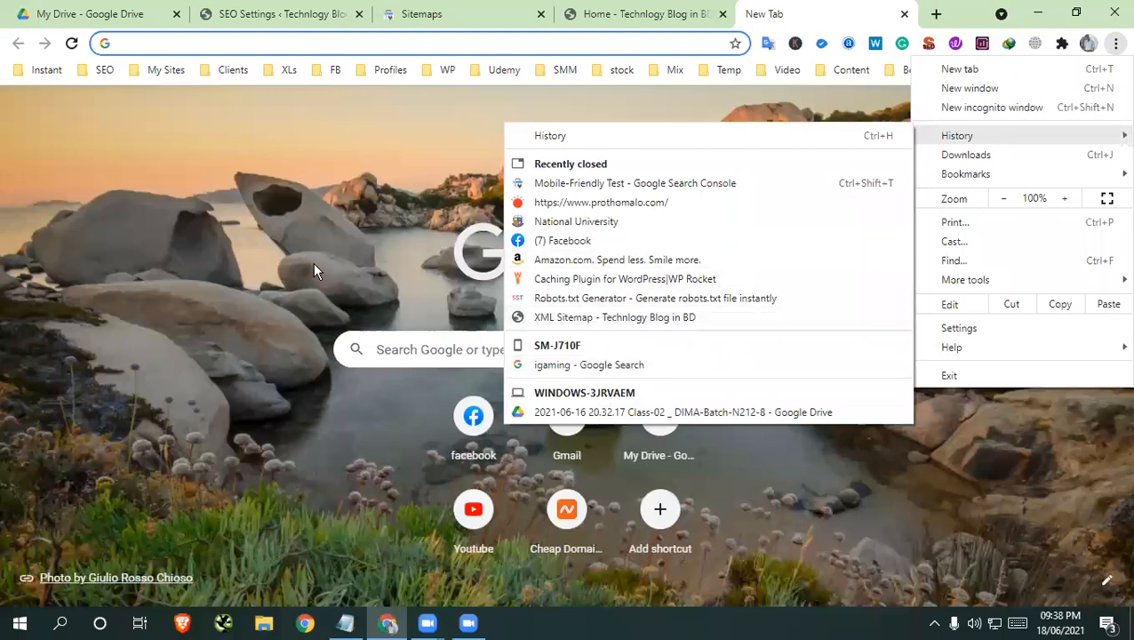
click(608, 141)
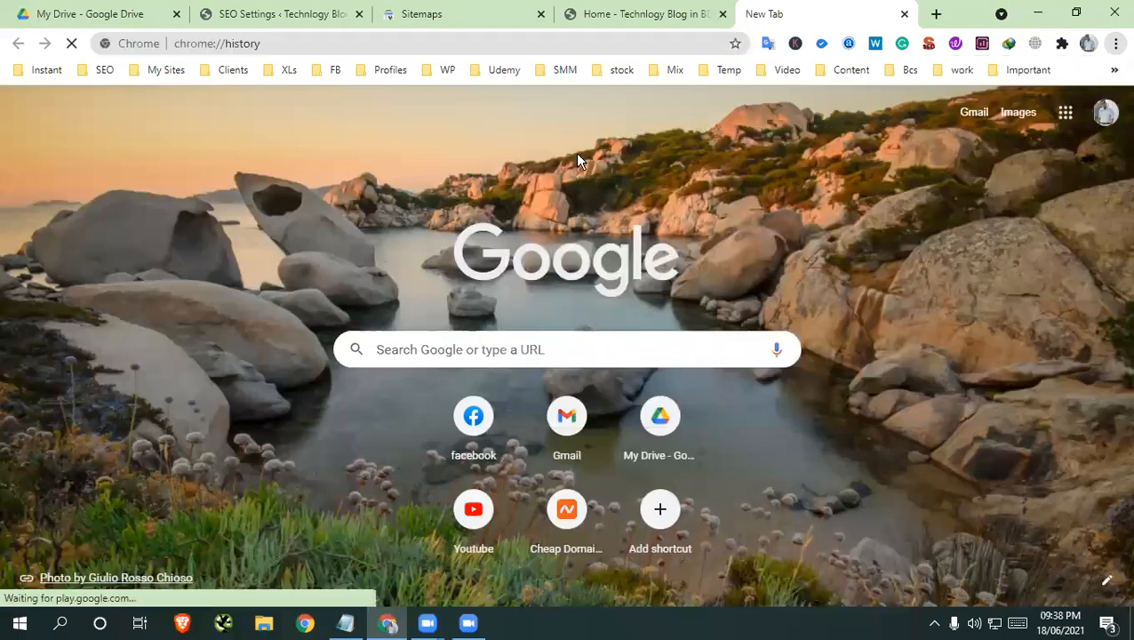
scroll(655, 428, down, 10)
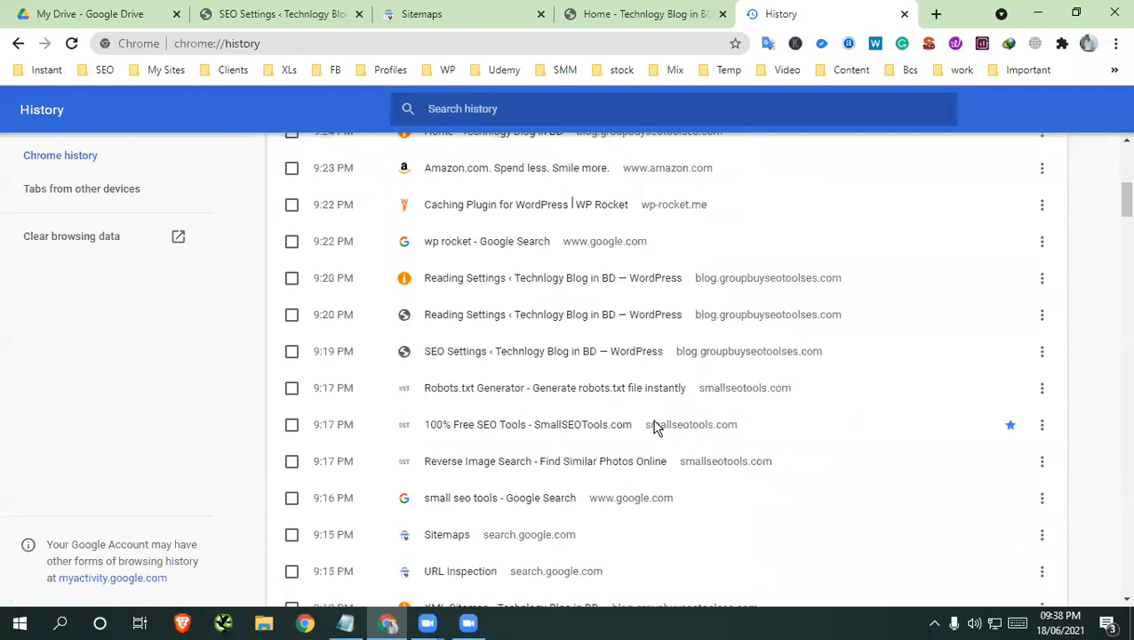
scroll(656, 427, down, 3)
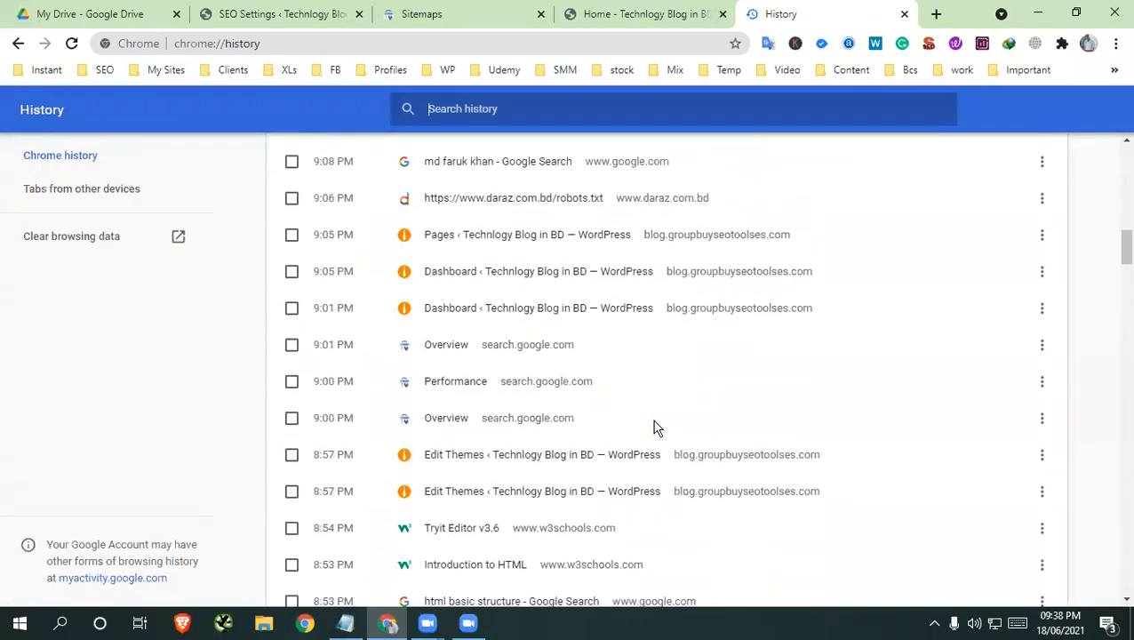
scroll(585, 416, down, 3)
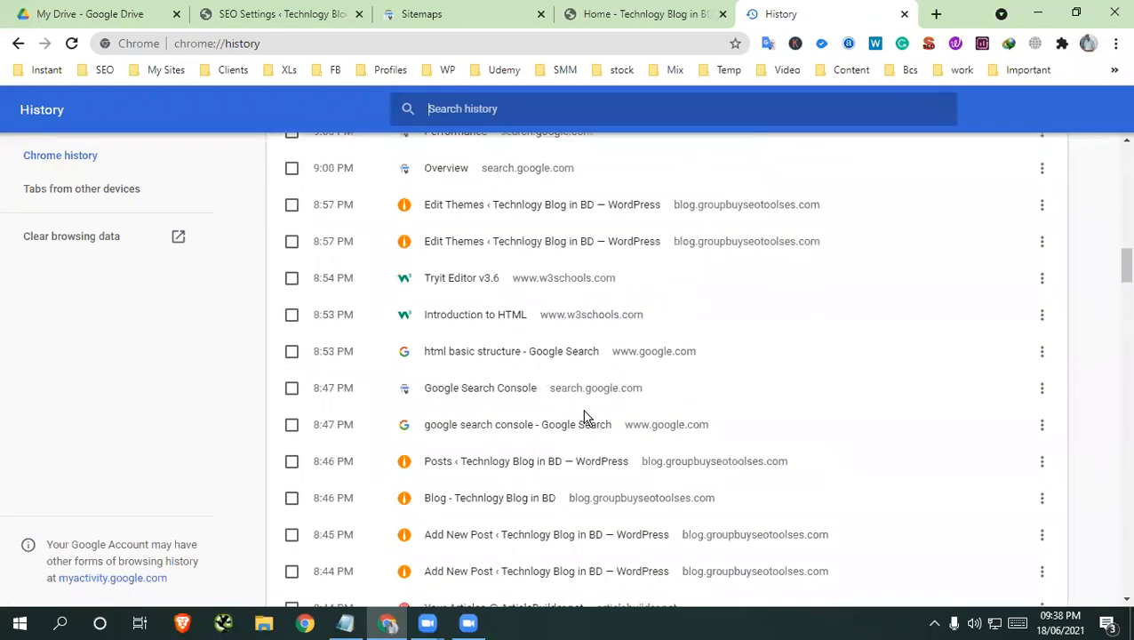
scroll(585, 417, down, 9)
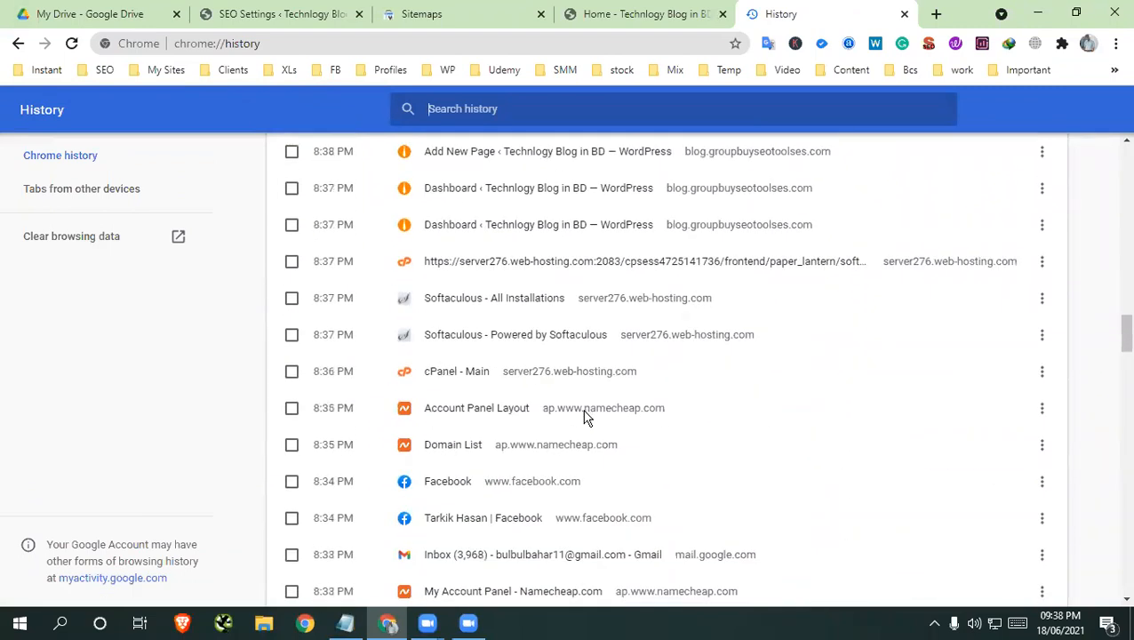
click(467, 373)
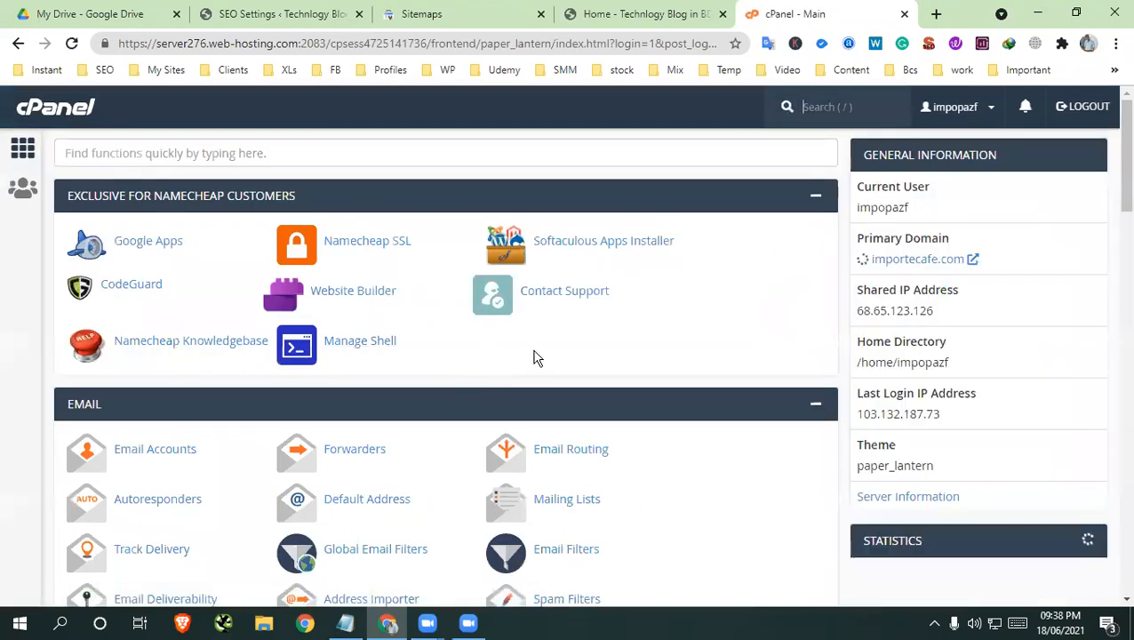
Open the Softaculous Apps Installer from cPanel and view the list of existing script installations
middle_click(720, 413)
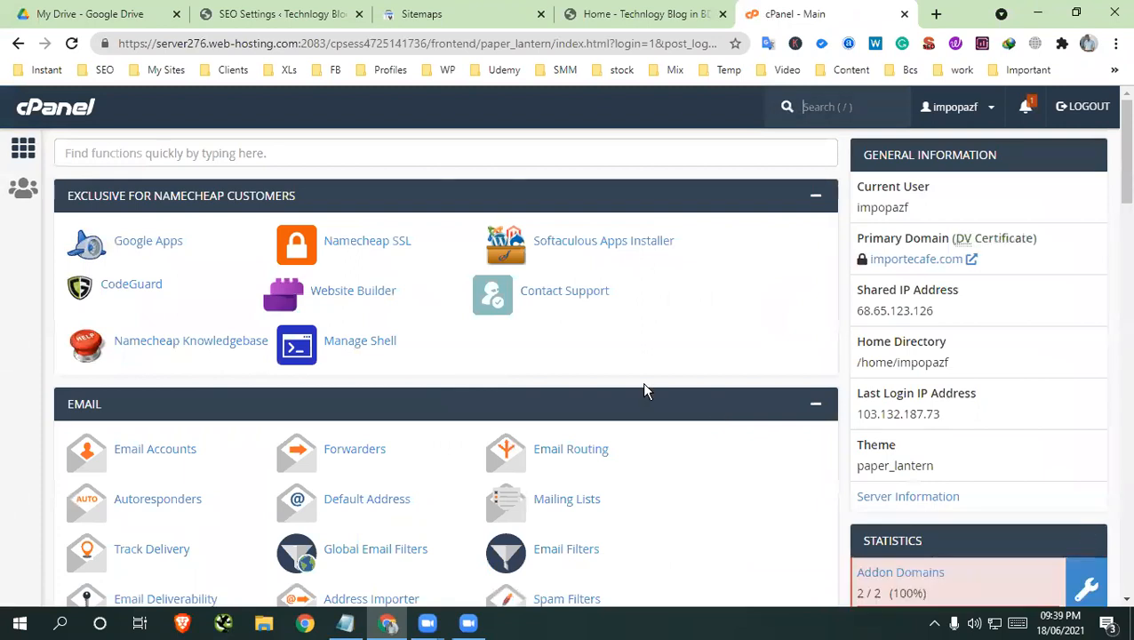
click(590, 248)
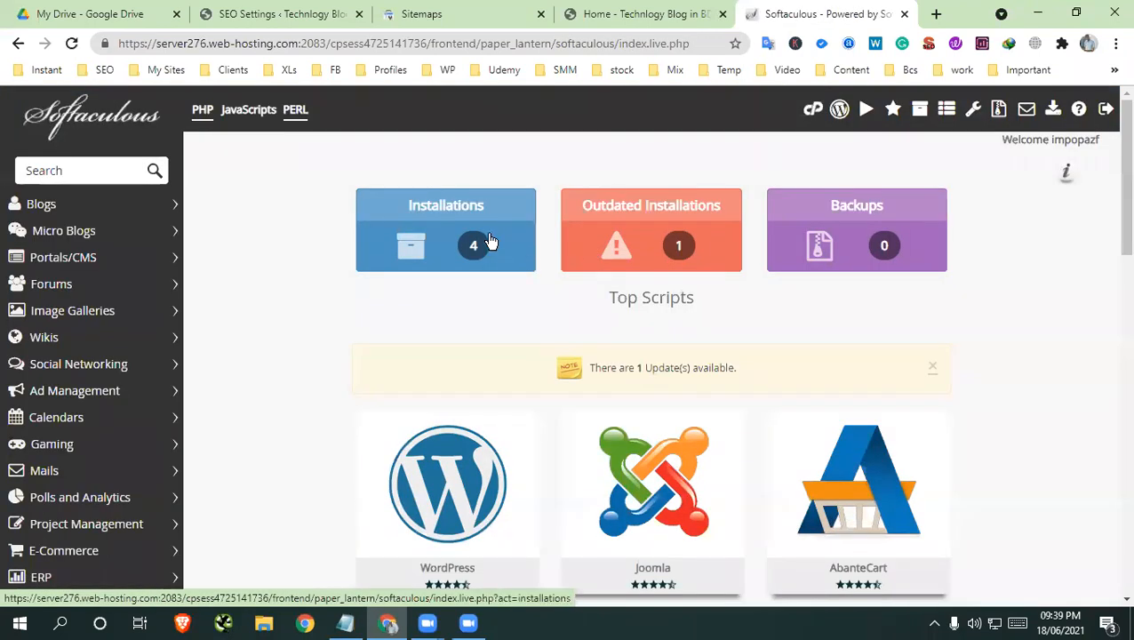
click(489, 242)
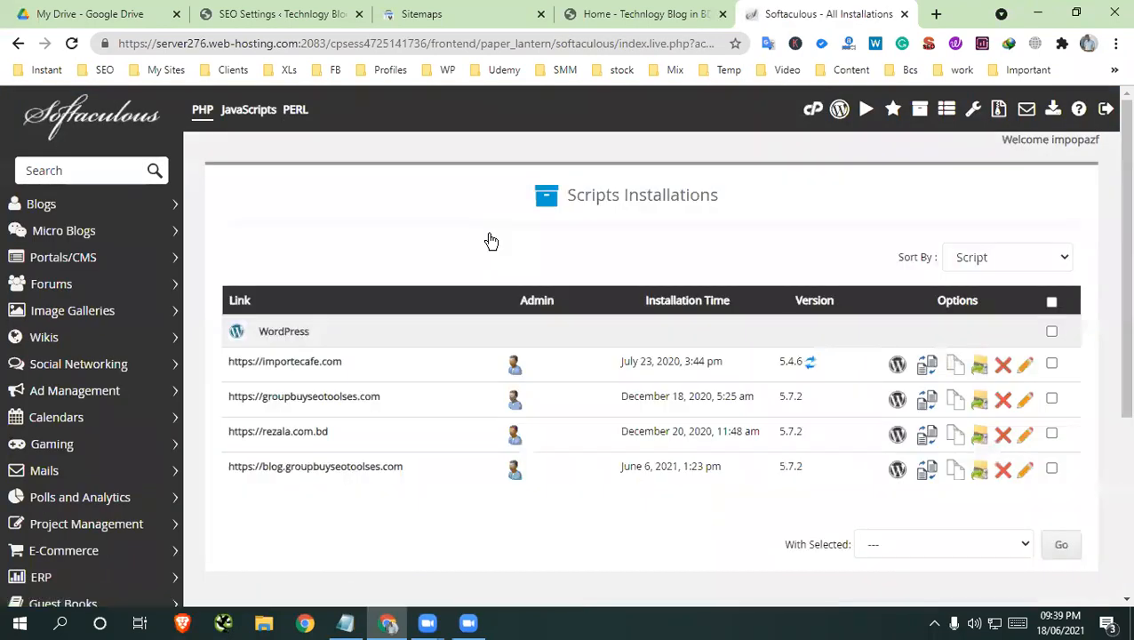
scroll(613, 296, down, 5)
scroll(13, 105, up, 5)
Go back to Softaculous's top scripts, open the WordPress installation form and show the protocol choices for the installation URL
click(18, 43)
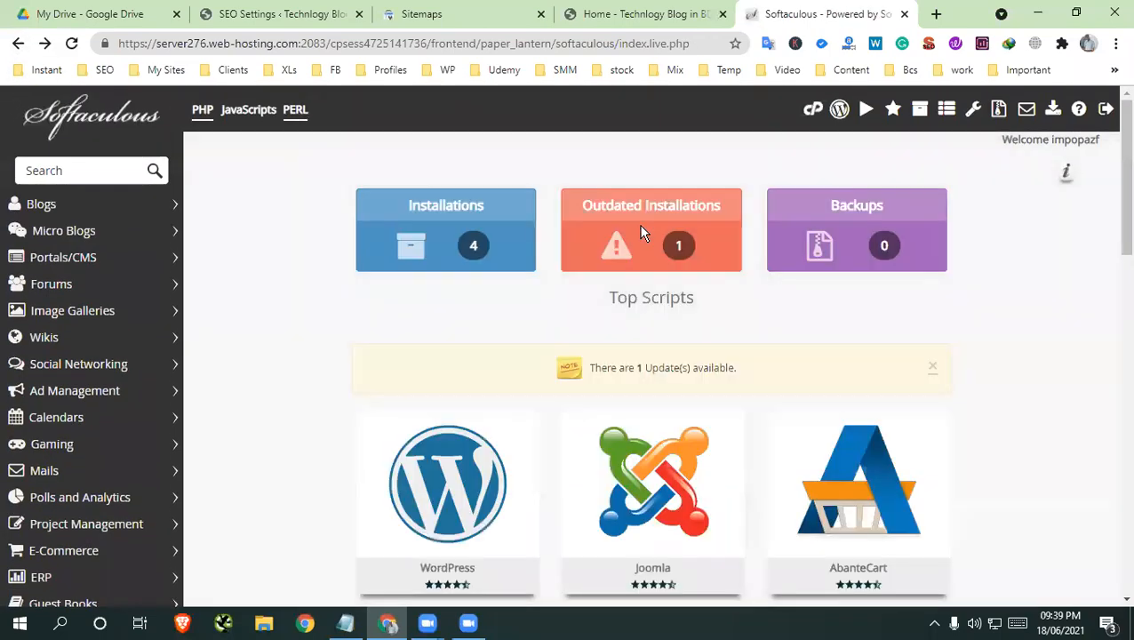
scroll(632, 258, down, 4)
scroll(435, 329, up, 2)
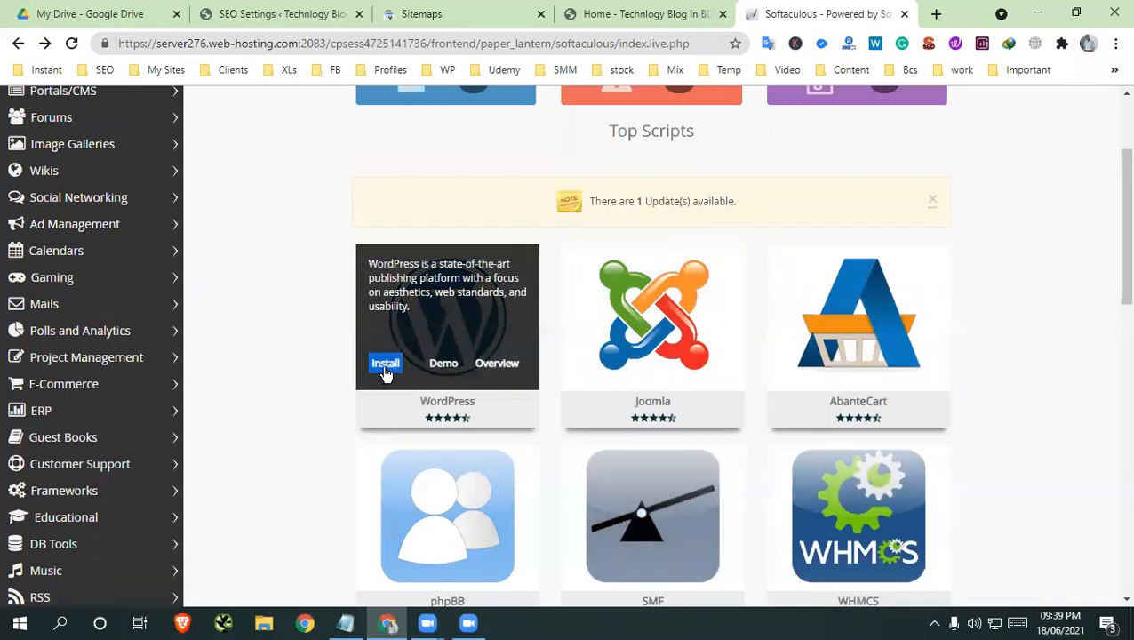
click(385, 364)
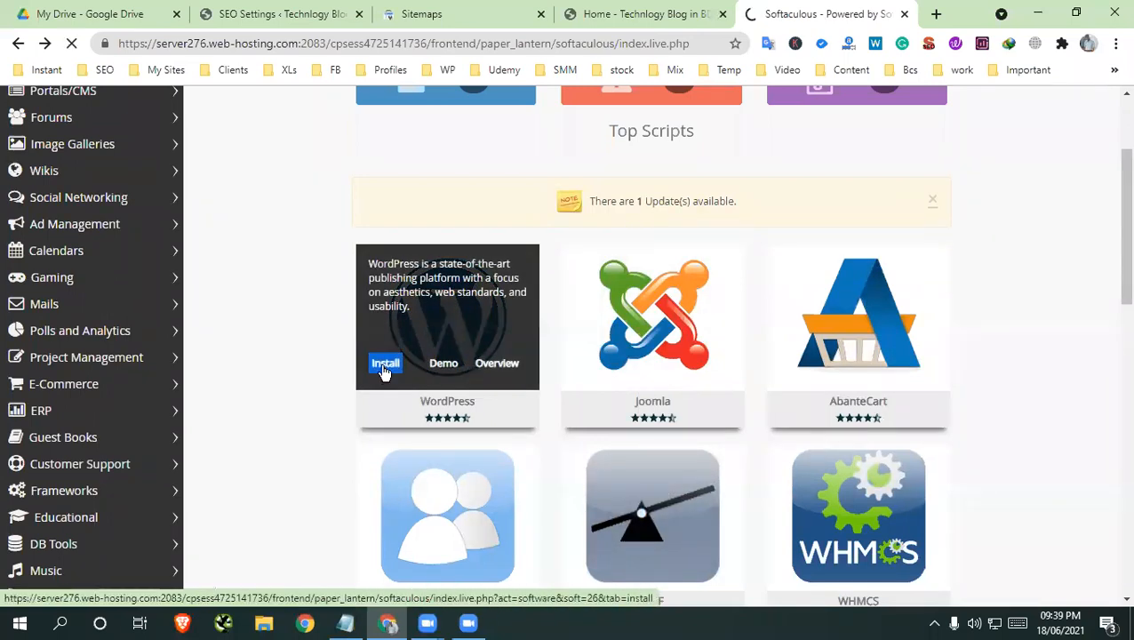
scroll(747, 403, down, 1)
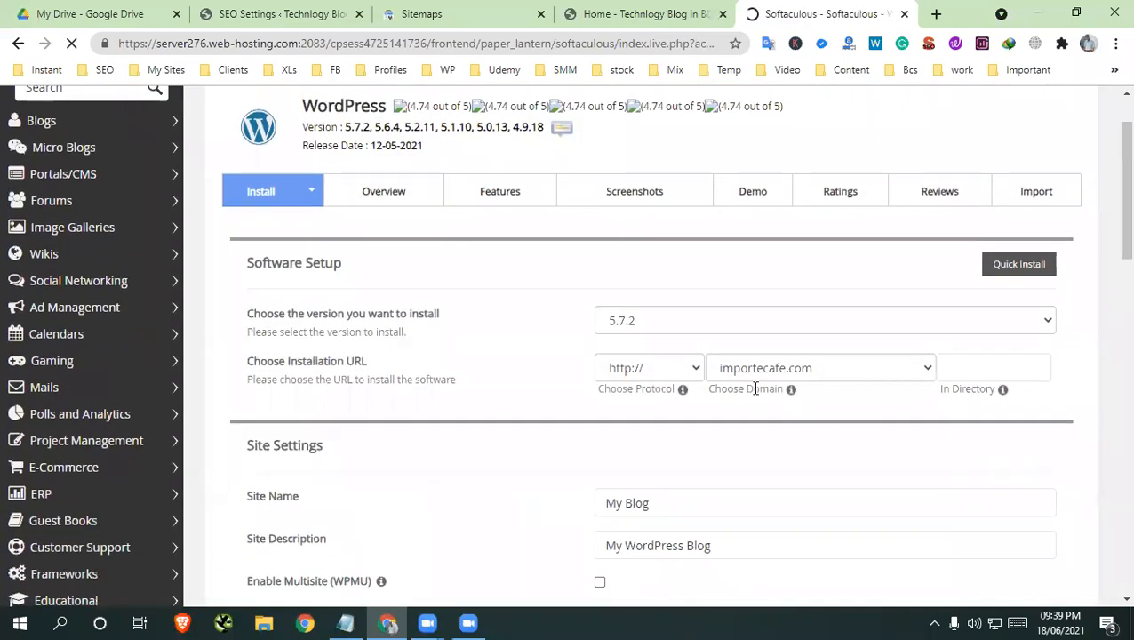
click(645, 368)
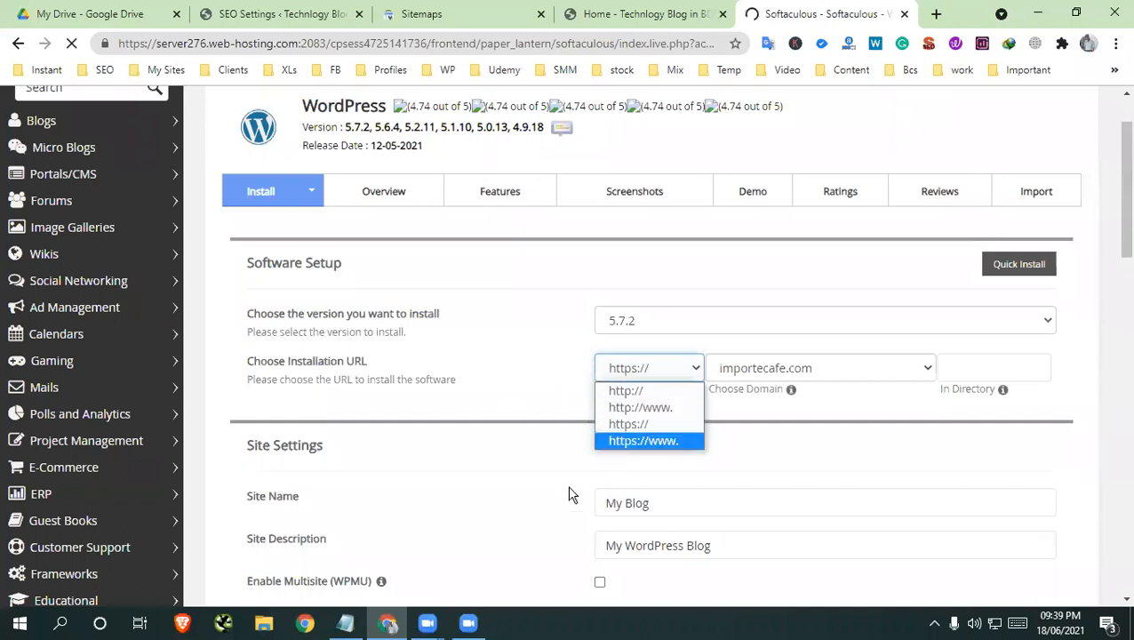
Highlight the http, http www, https and https www lines in the Notepad note and compare them with the installation form's protocol choices in Chrome
click(362, 628)
drag(537, 323, 463, 235)
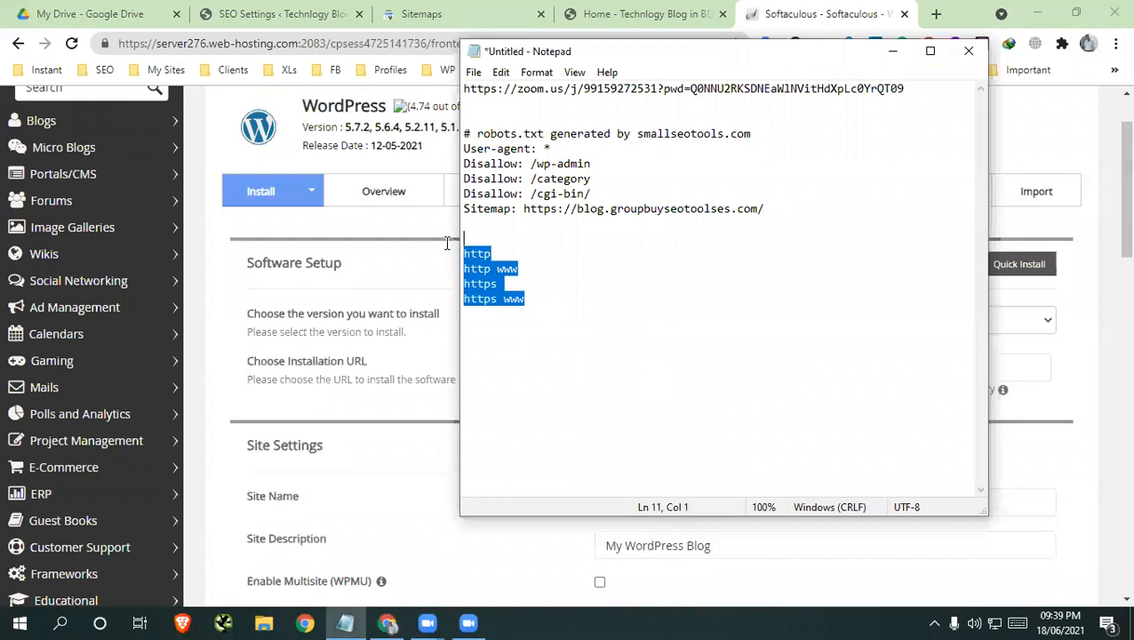
click(894, 52)
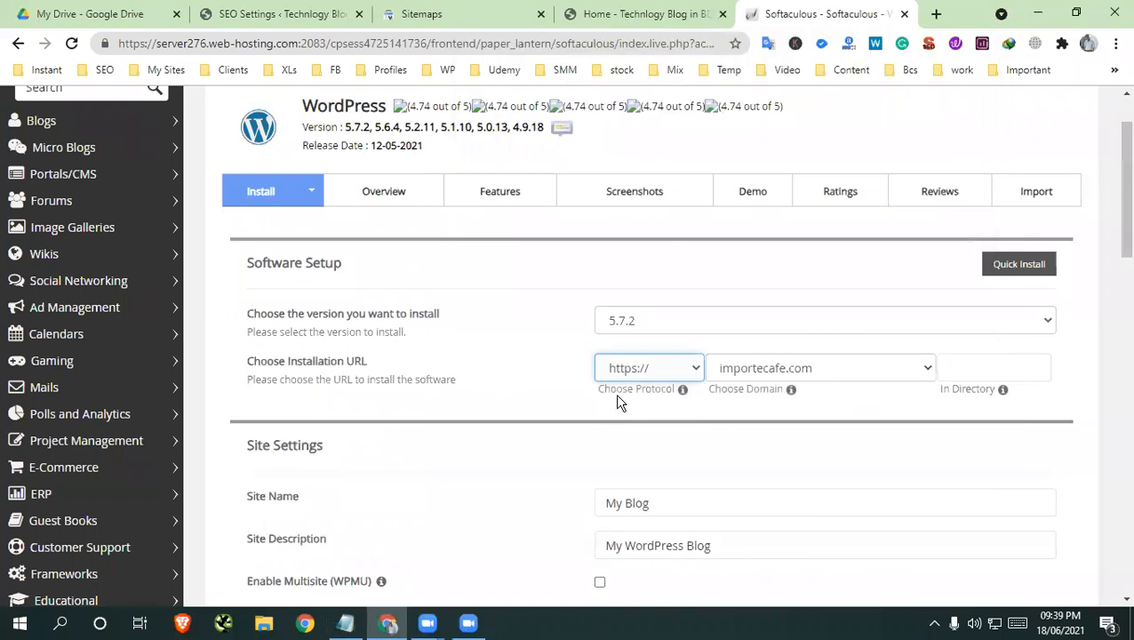
click(666, 366)
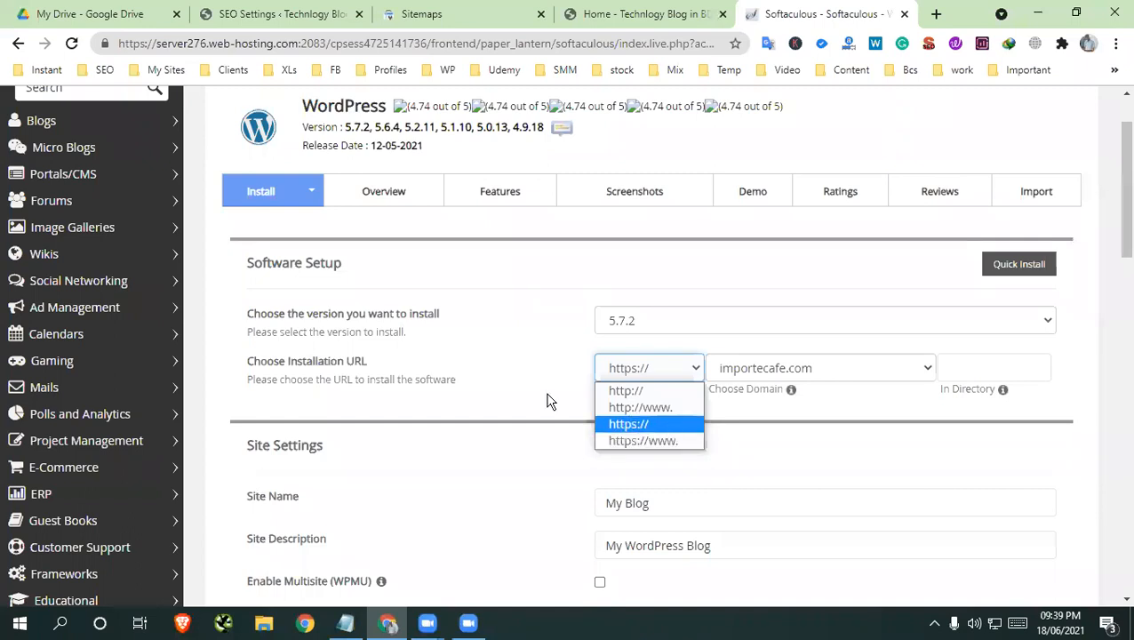
click(526, 358)
click(532, 359)
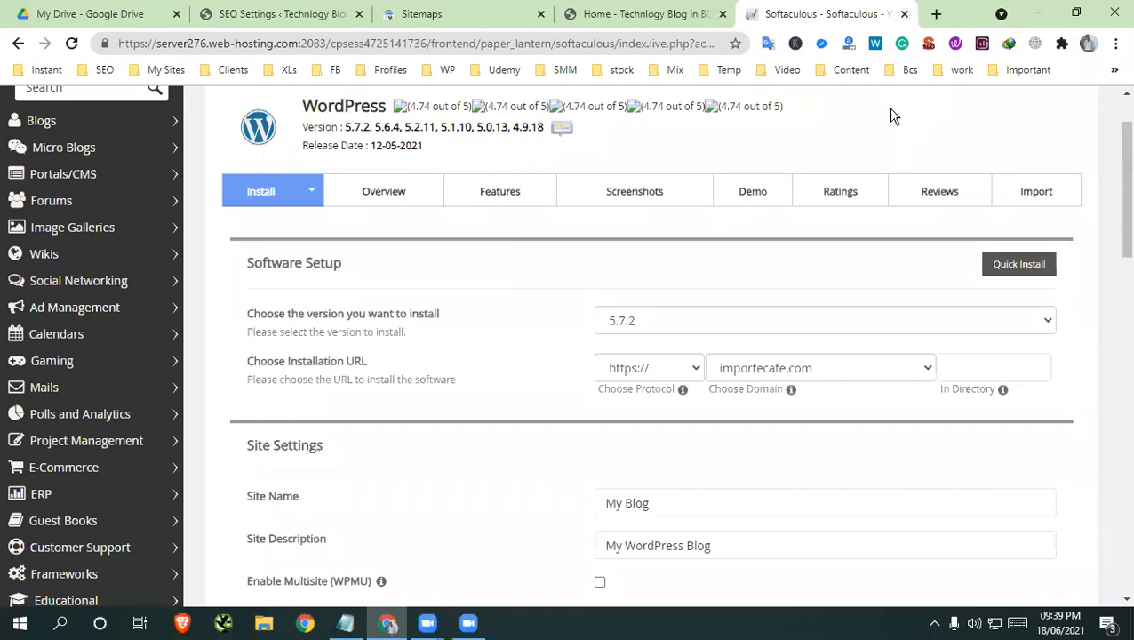
Close the Softaculous and Sitemaps tabs
click(905, 15)
scroll(727, 336, up, 4)
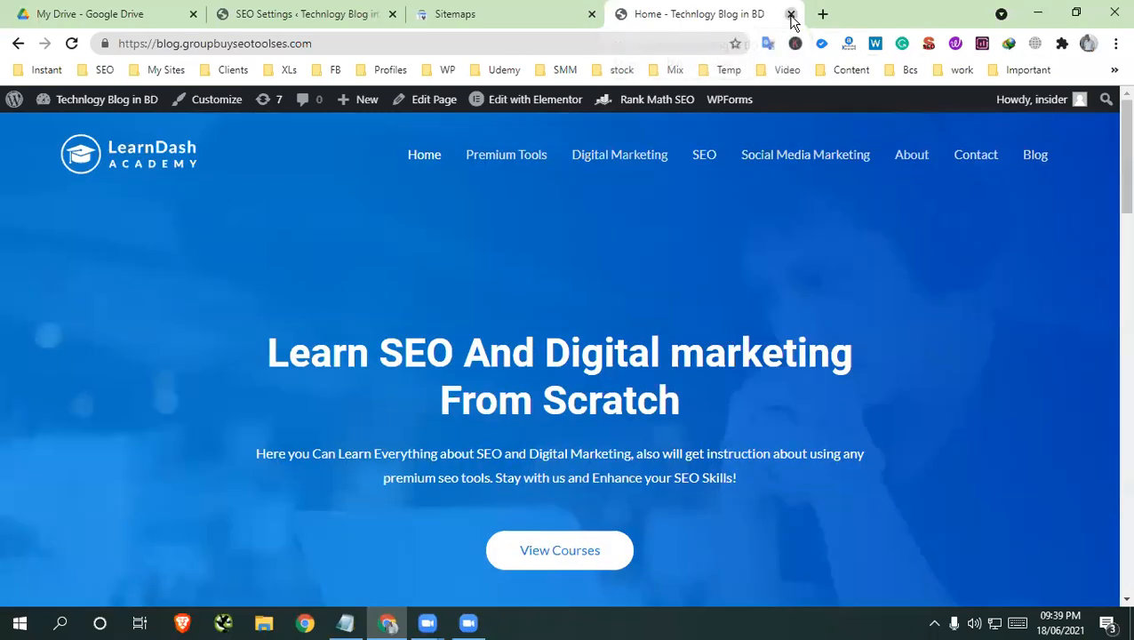
click(520, 14)
click(591, 13)
Review Rank Math's Links settings and the blog's home page in their open tabs
click(338, 13)
scroll(561, 402, down, 3)
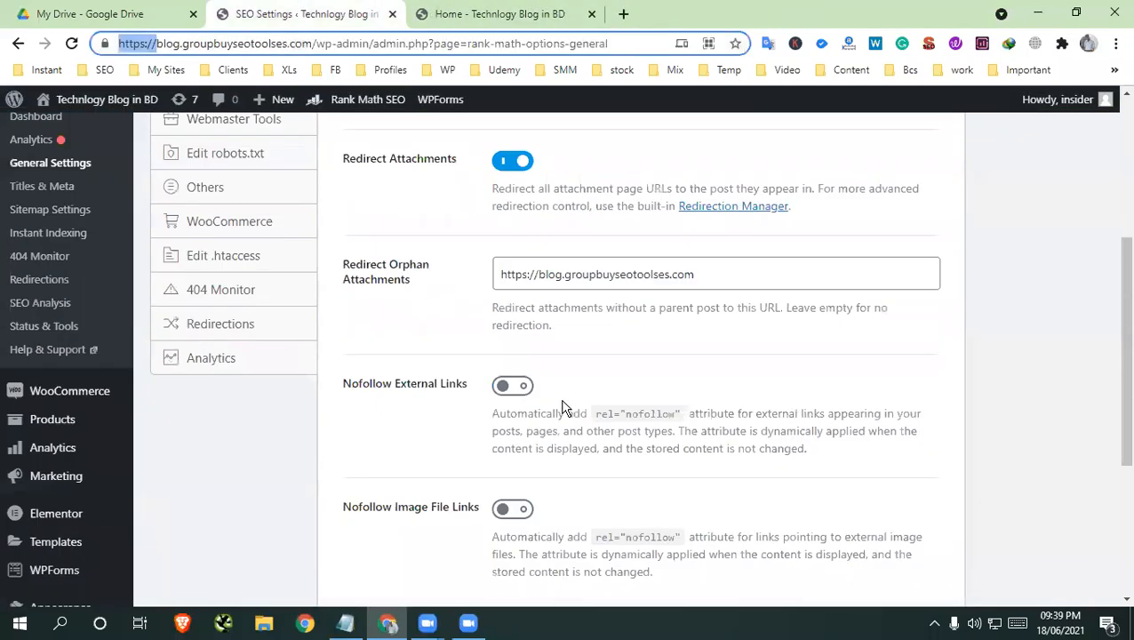
scroll(562, 397, up, 3)
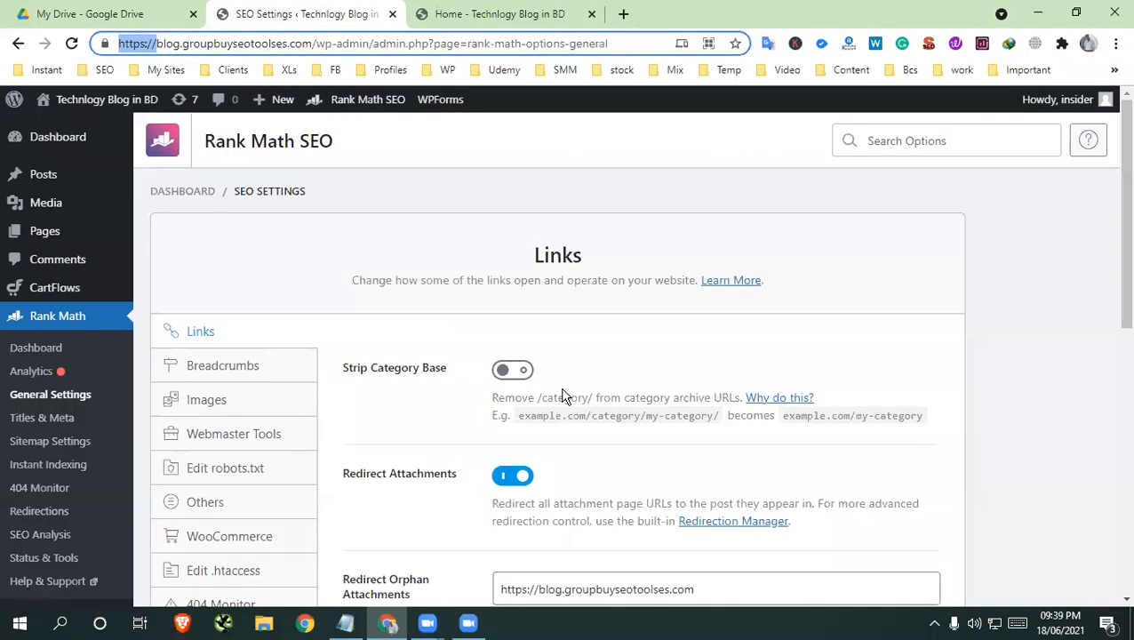
click(522, 13)
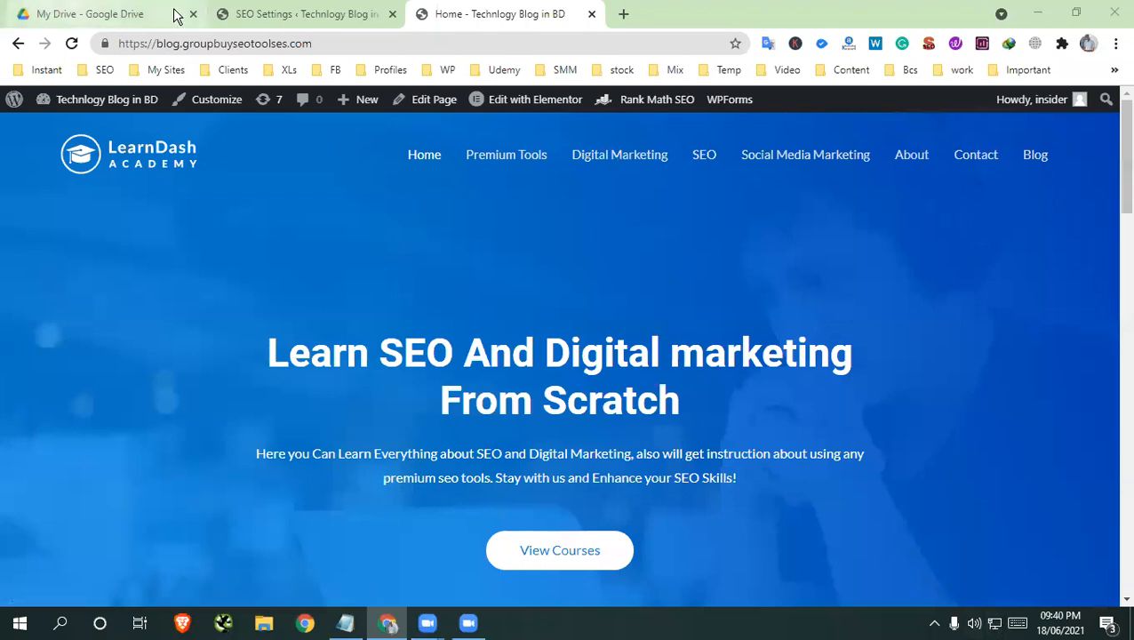
click(268, 16)
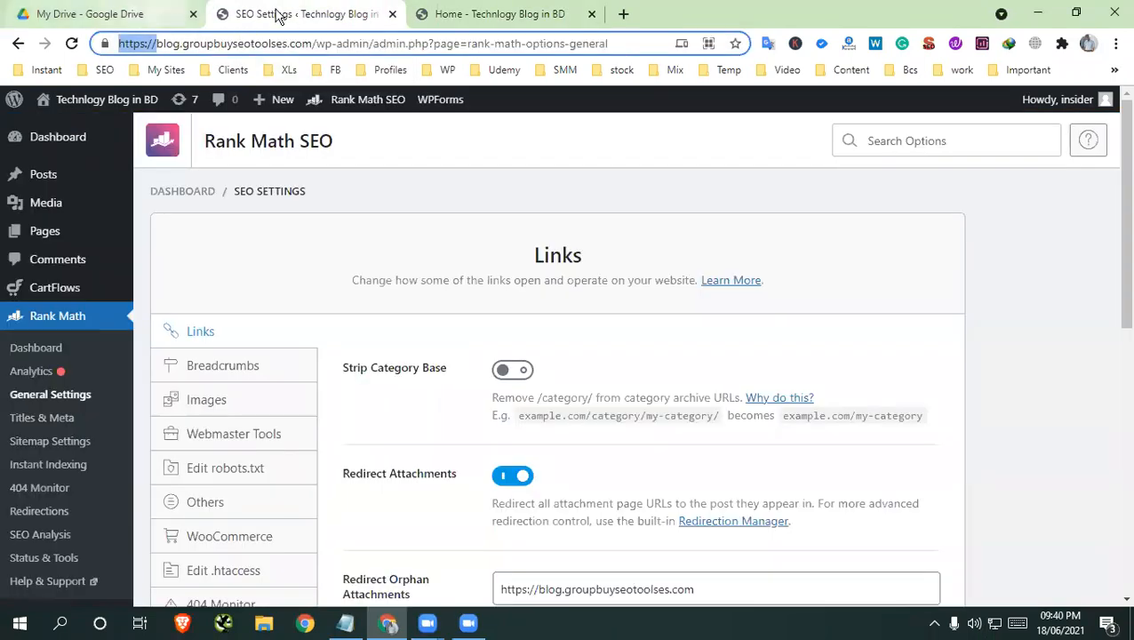
Open the Namecheap website in a new tab and go to the account dashboard
click(623, 13)
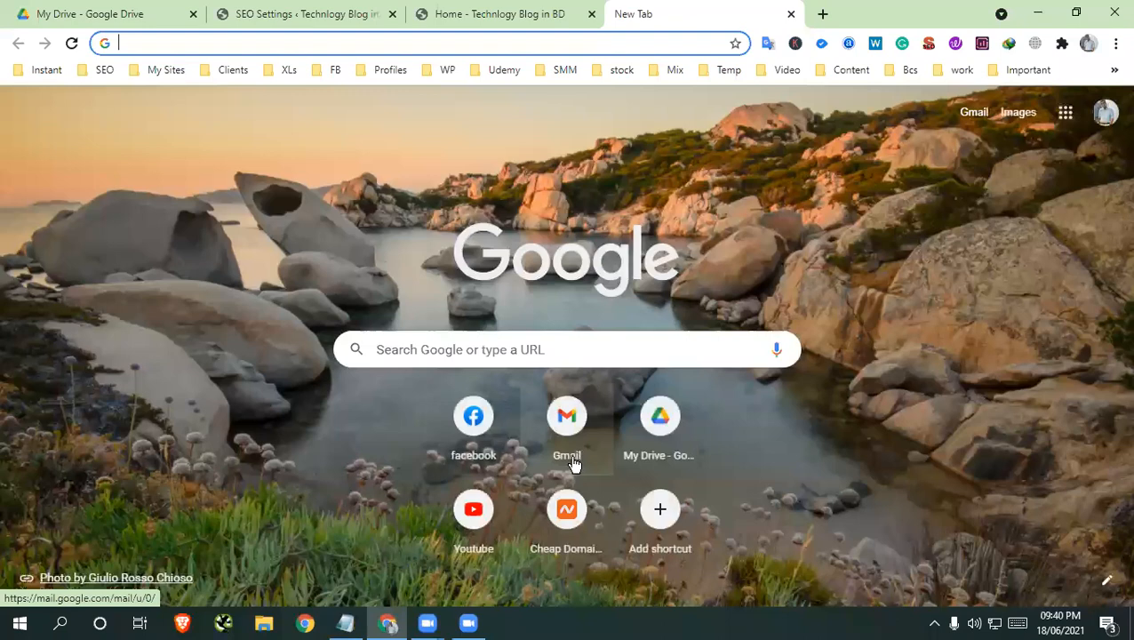
click(589, 508)
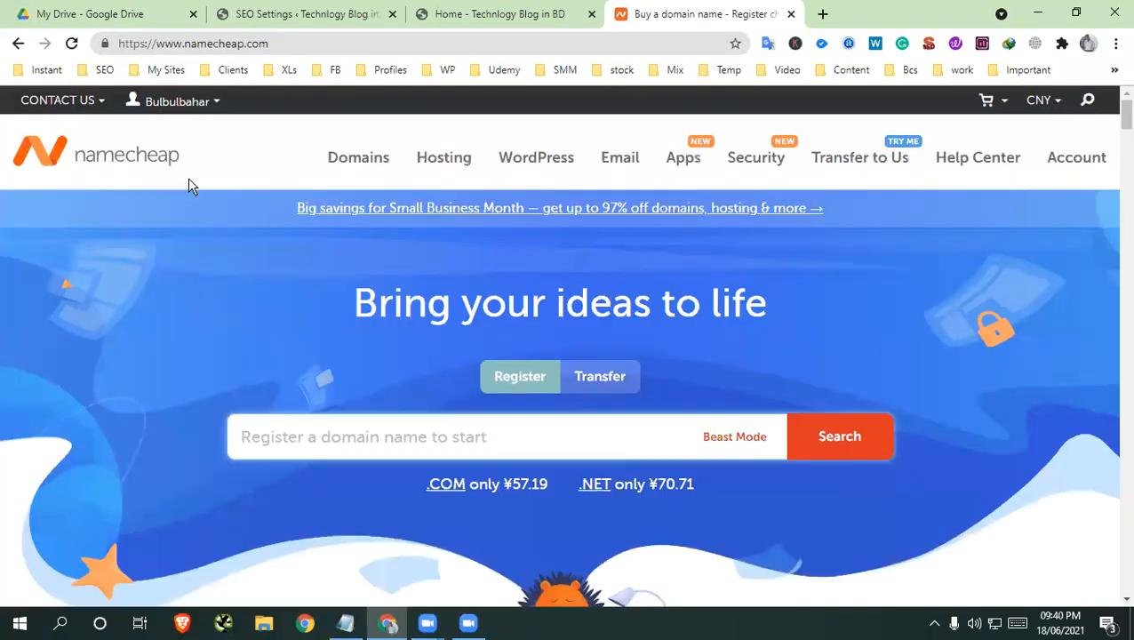
mouse_move(177, 102)
click(169, 271)
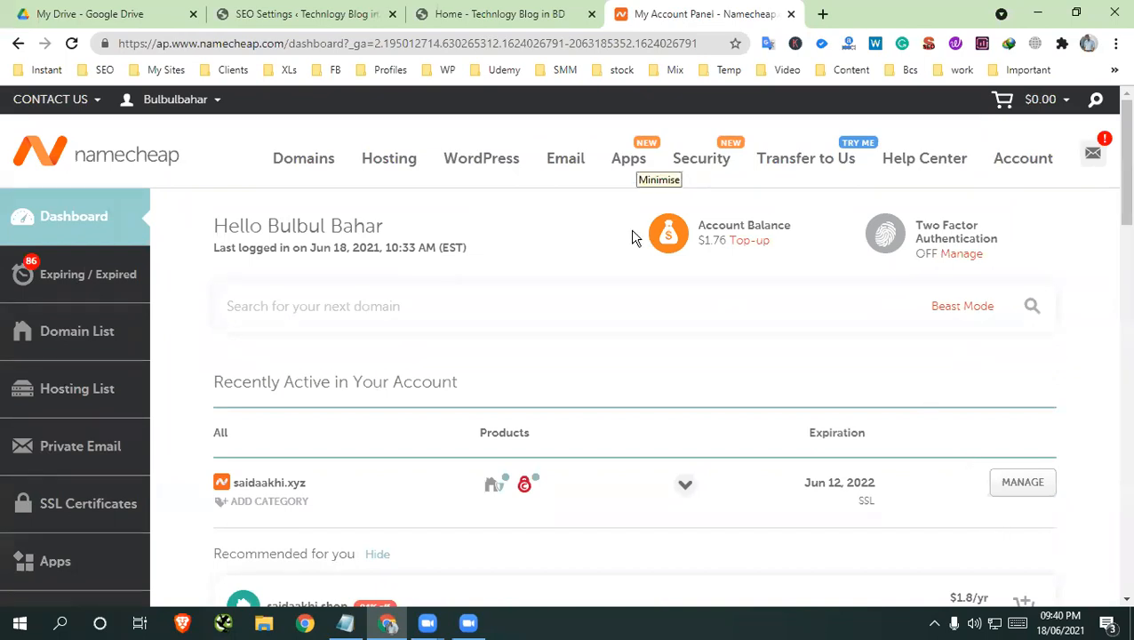
mouse_move(629, 158)
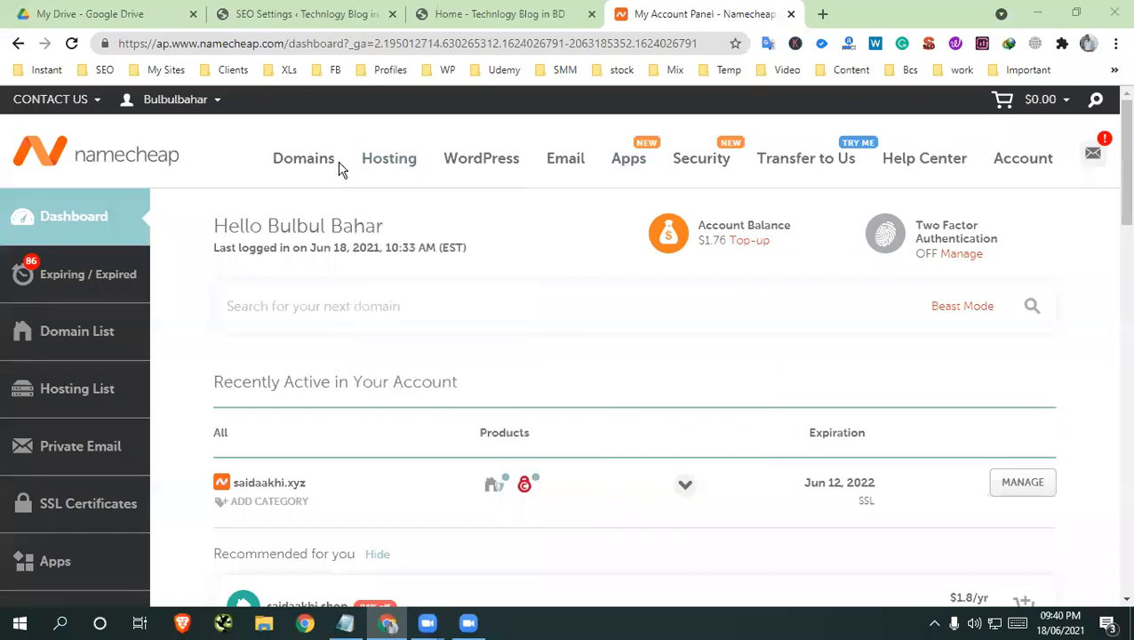
Return to the Namecheap home page and set the display currency to USD
click(132, 158)
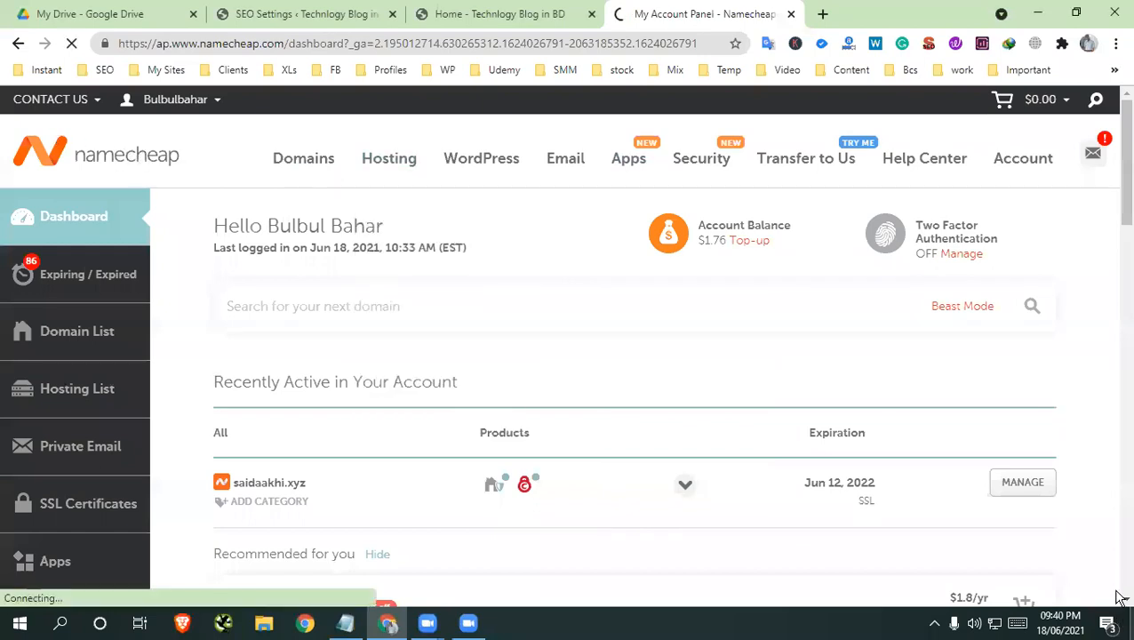
scroll(551, 382, down, 2)
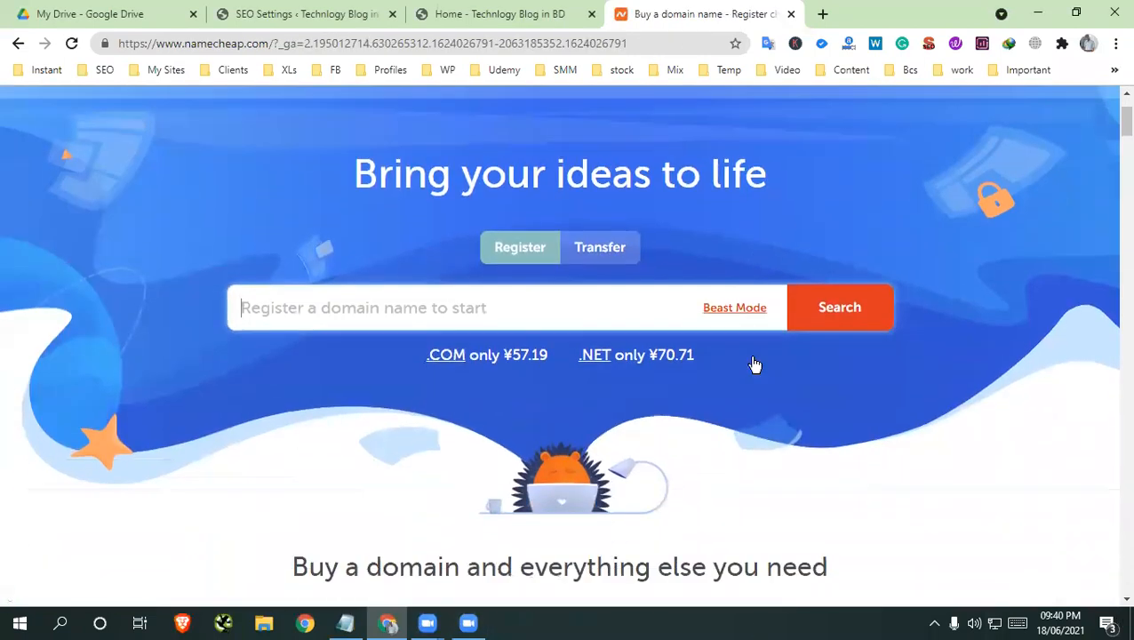
scroll(752, 365, up, 2)
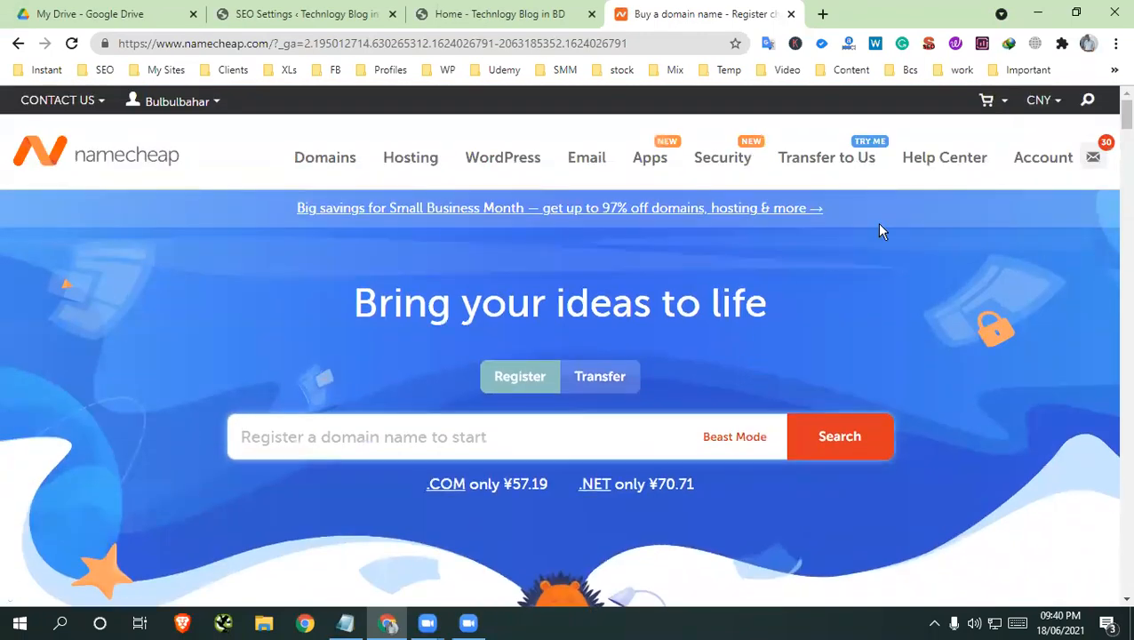
mouse_move(1037, 124)
click(974, 152)
mouse_move(945, 158)
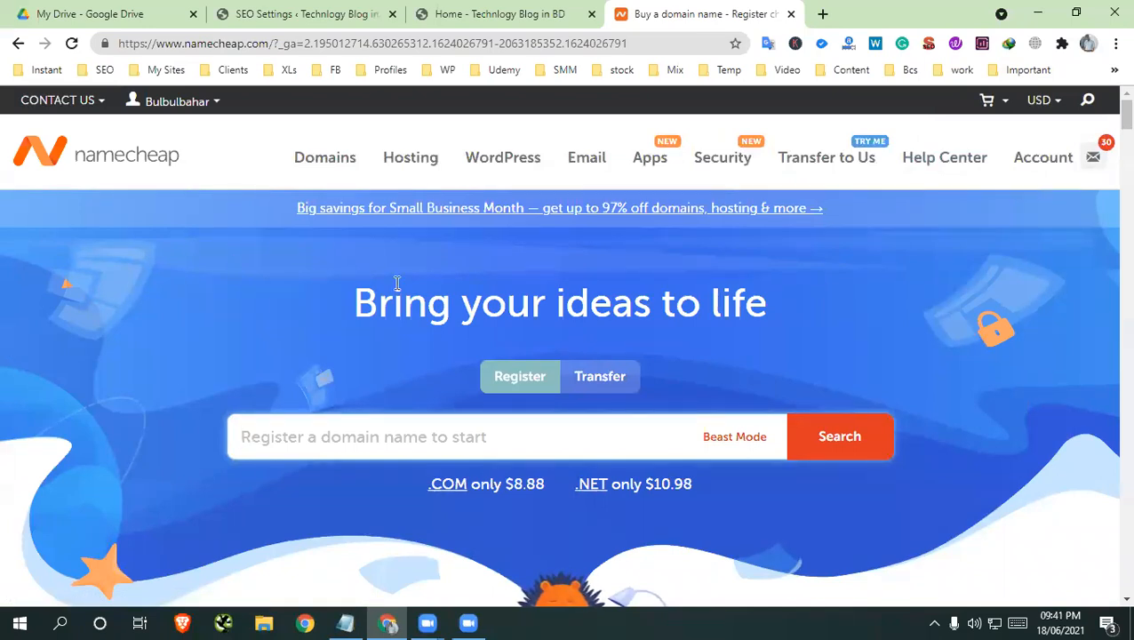
Look through the current top deals section on the Namecheap home page
scroll(397, 285, down, 5)
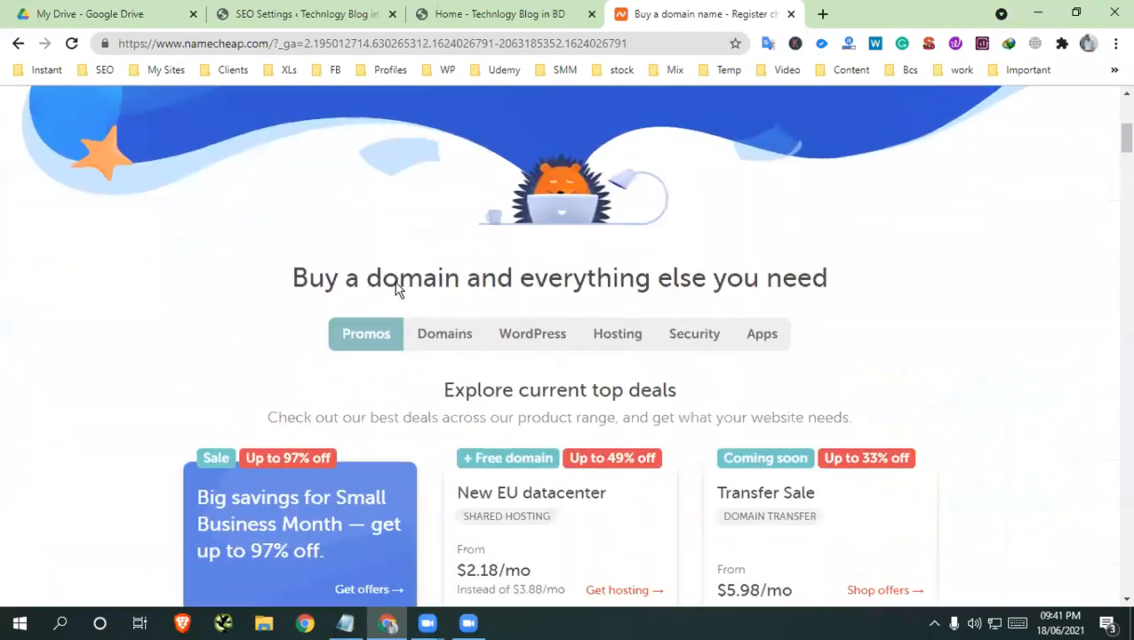
scroll(636, 380, down, 2)
scroll(507, 336, up, 7)
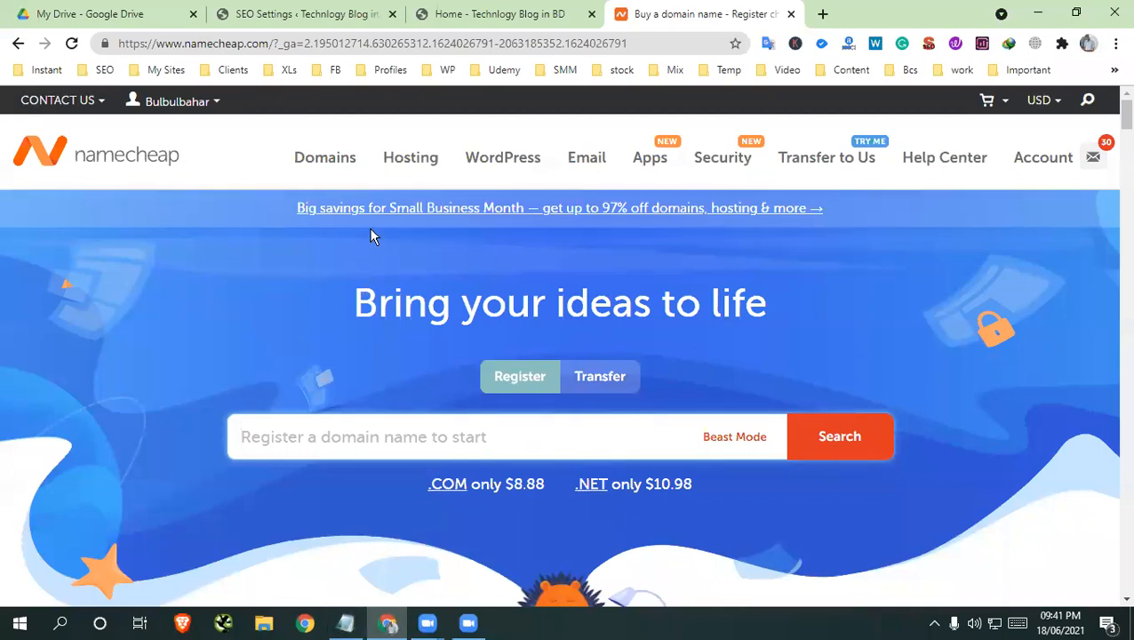
Open Namecheap's Domain Name Search page and look over its search and domain selection sections
mouse_move(341, 157)
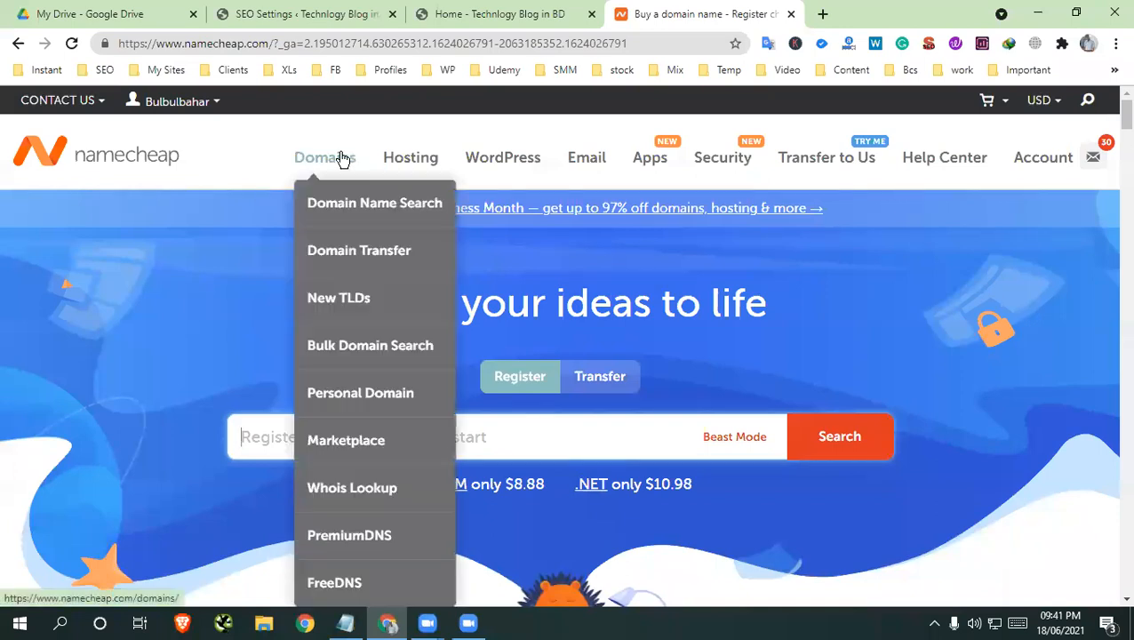
click(349, 203)
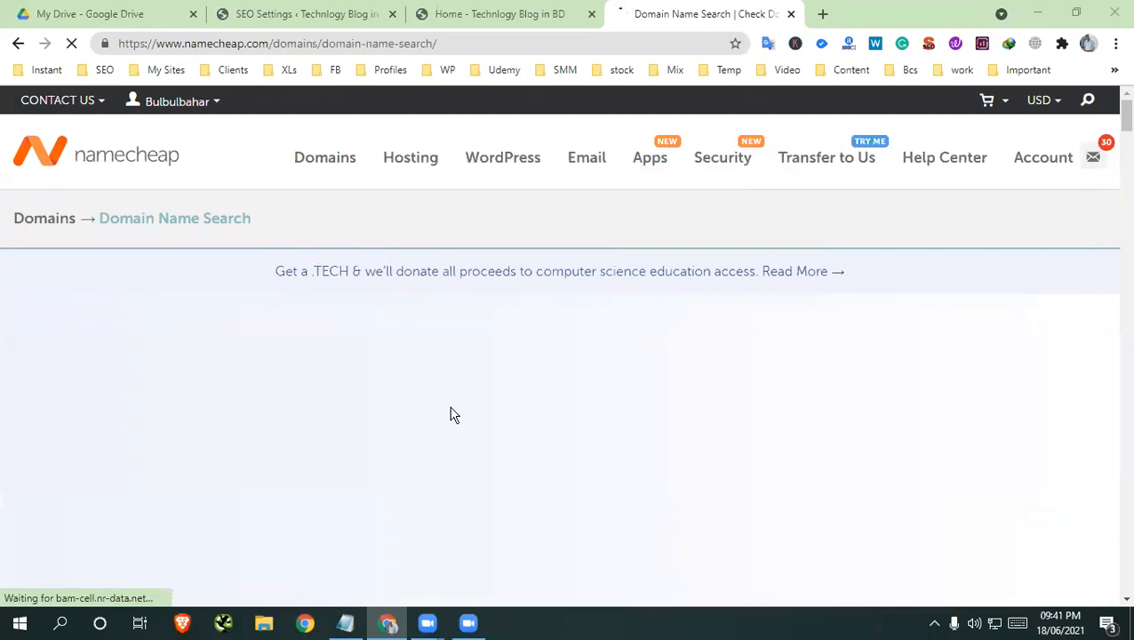
scroll(451, 414, down, 4)
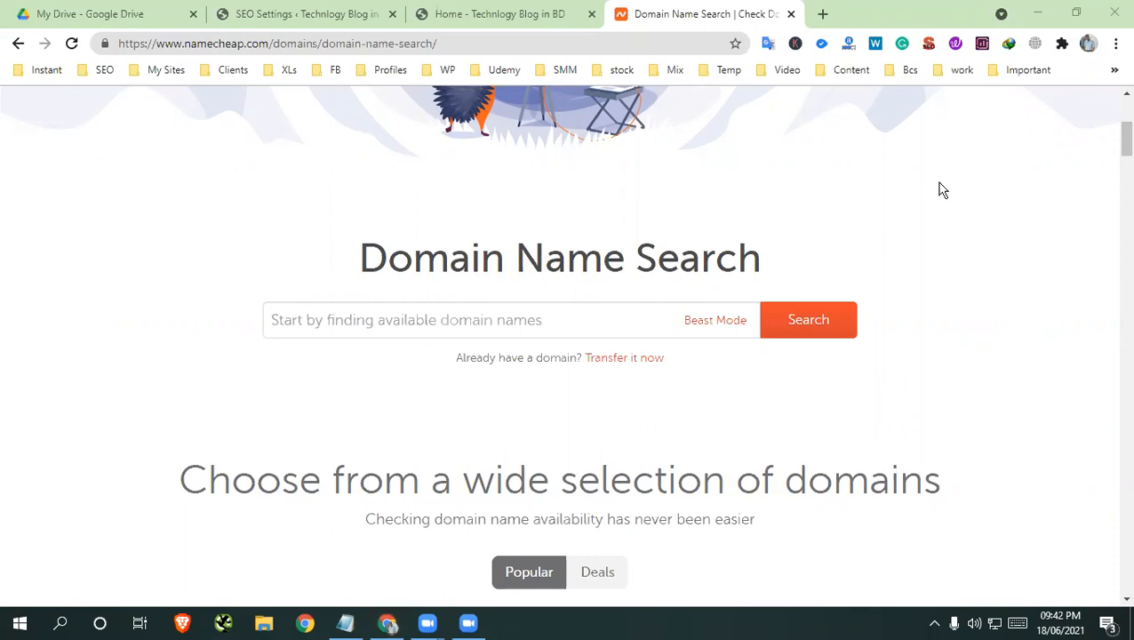
scroll(582, 267, up, 4)
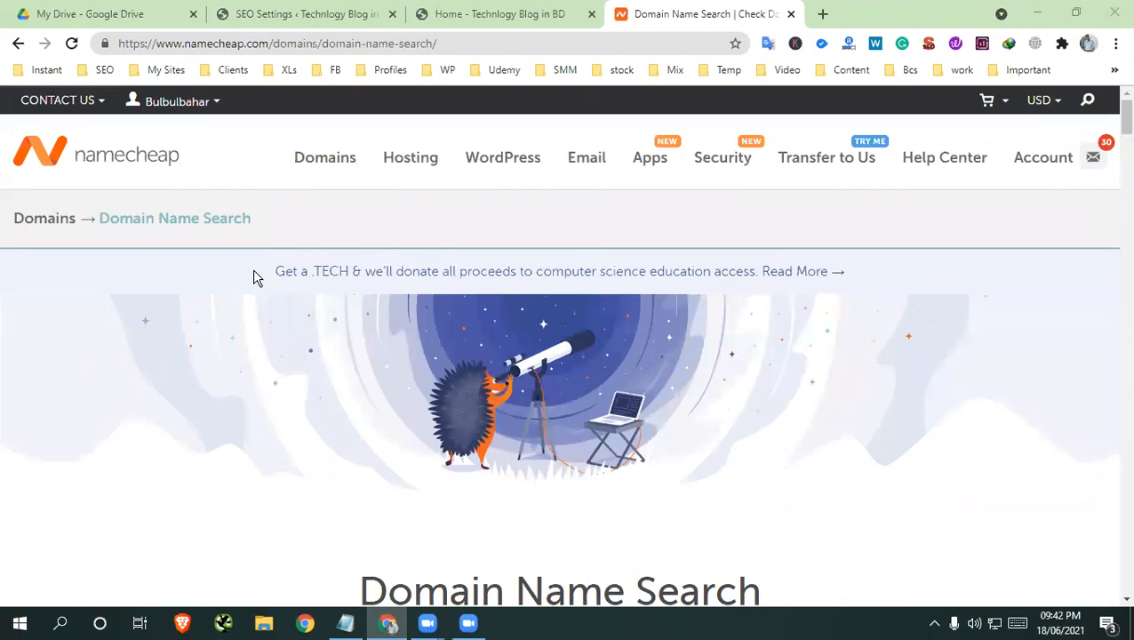
scroll(408, 116, down, 1)
scroll(409, 122, up, 1)
Open Namecheap's Shared Hosting plans and compare the prices and features of Stellar, Stellar Plus and Stellar Business
mouse_move(416, 165)
click(430, 218)
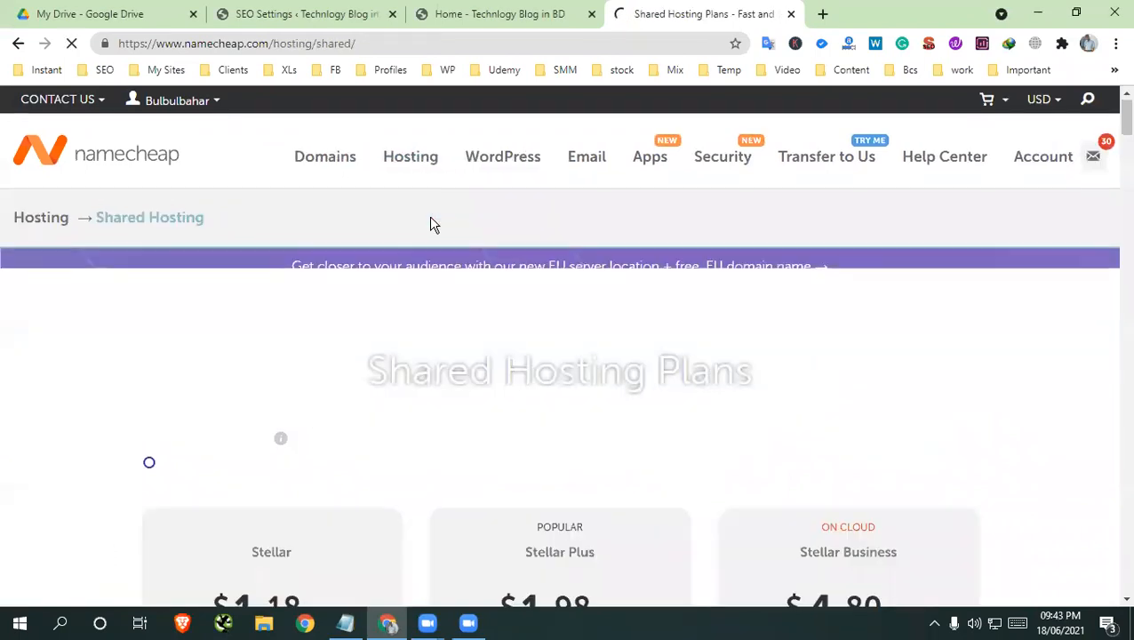
scroll(429, 224, down, 2)
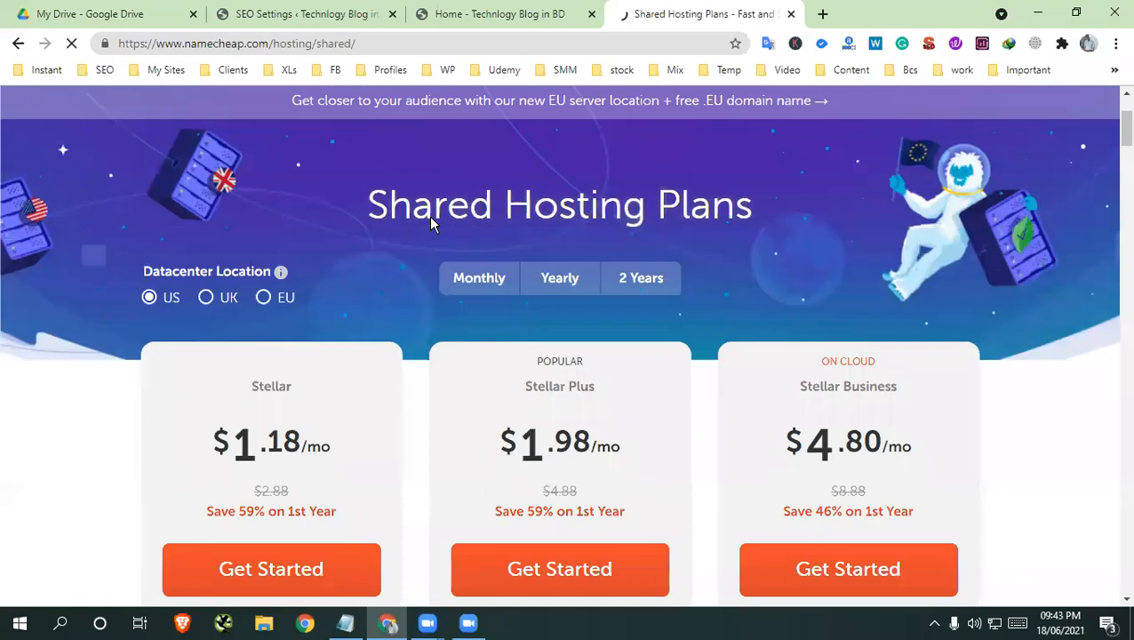
scroll(431, 224, down, 2)
scroll(430, 224, down, 2)
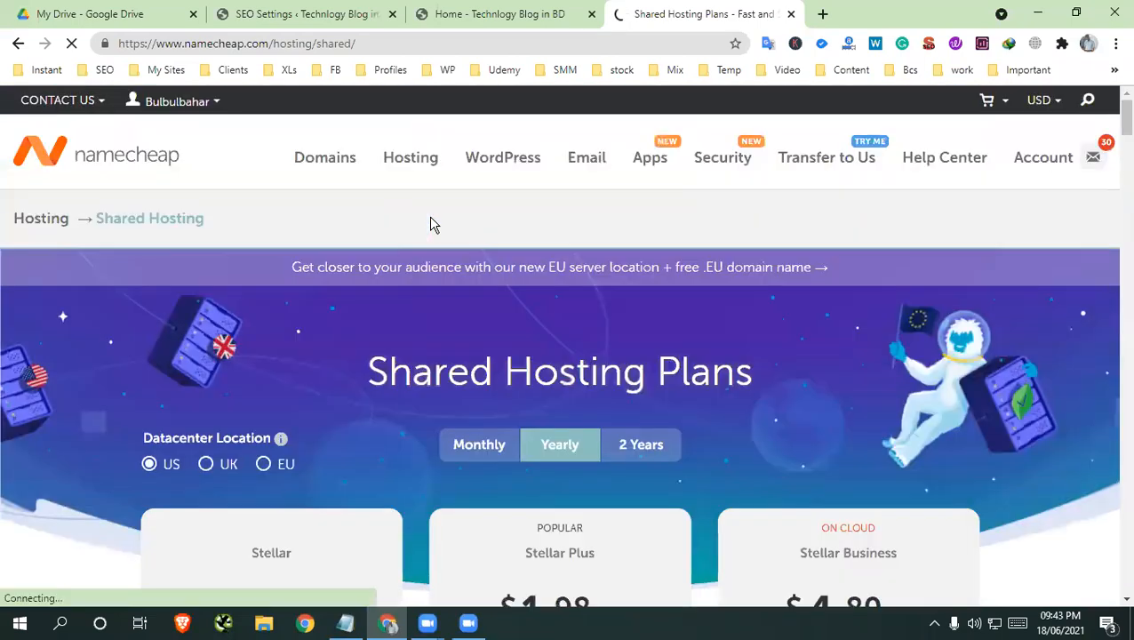
scroll(431, 224, down, 3)
scroll(430, 224, down, 3)
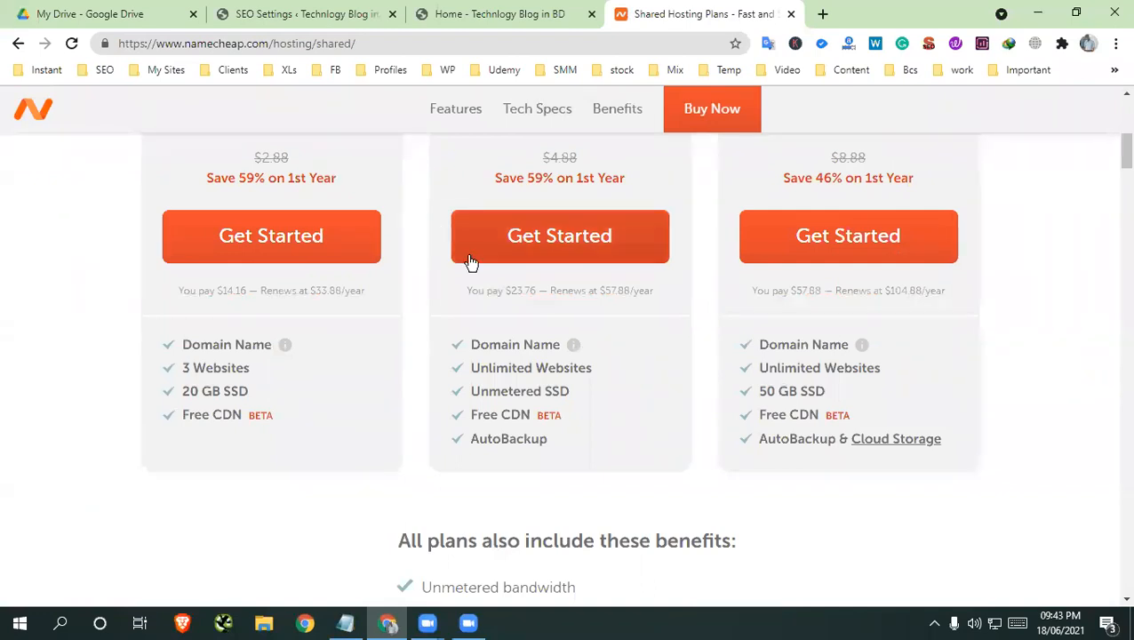
scroll(468, 260, up, 2)
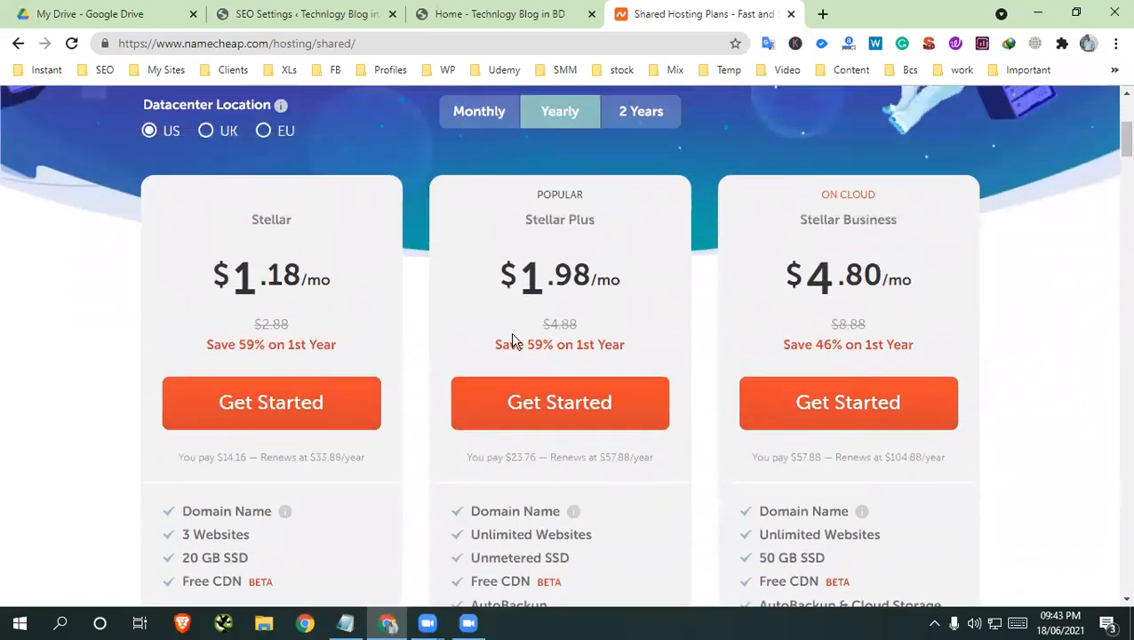
scroll(622, 346, down, 1)
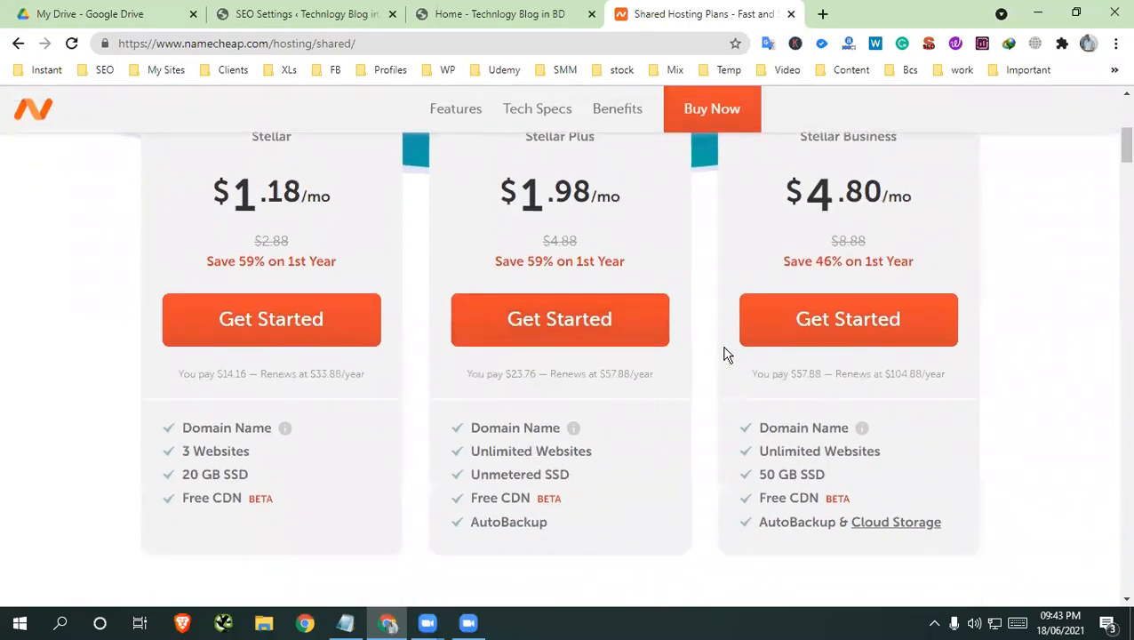
click(821, 14)
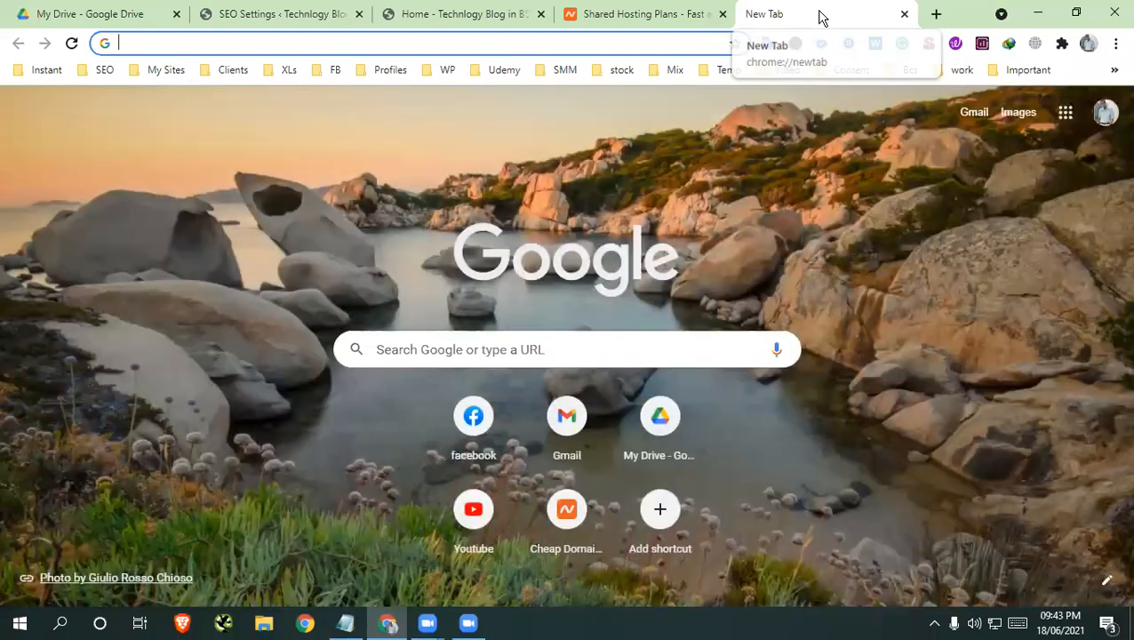
text(18)
key(Return)
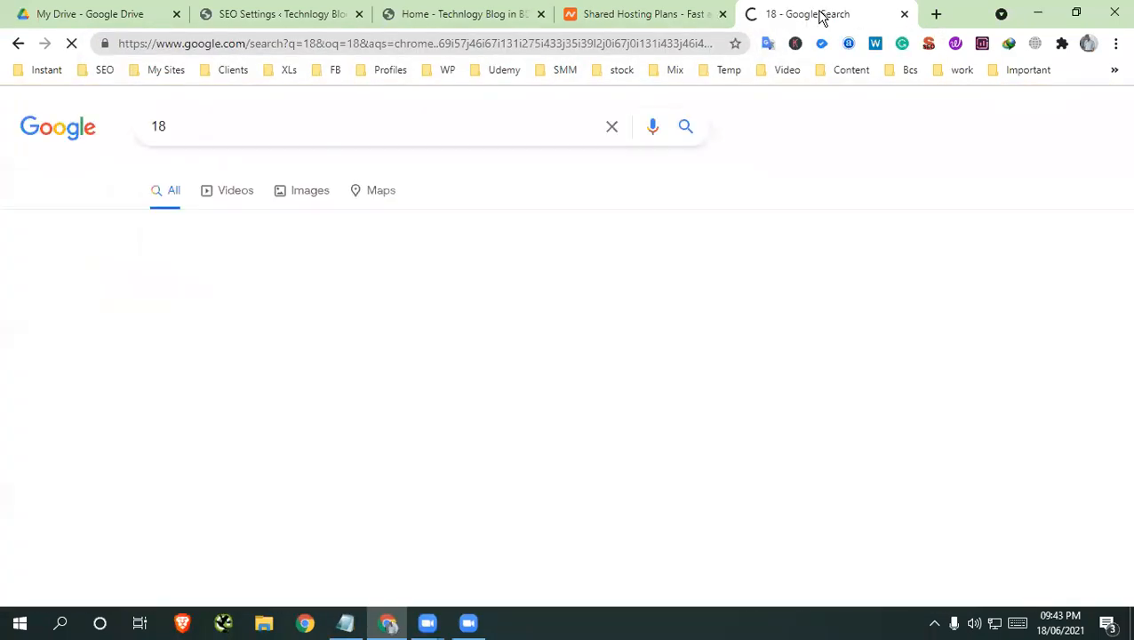
click(905, 14)
Calculate 18+9 on Google in a new tab and multiply the answer by 86
click(821, 14)
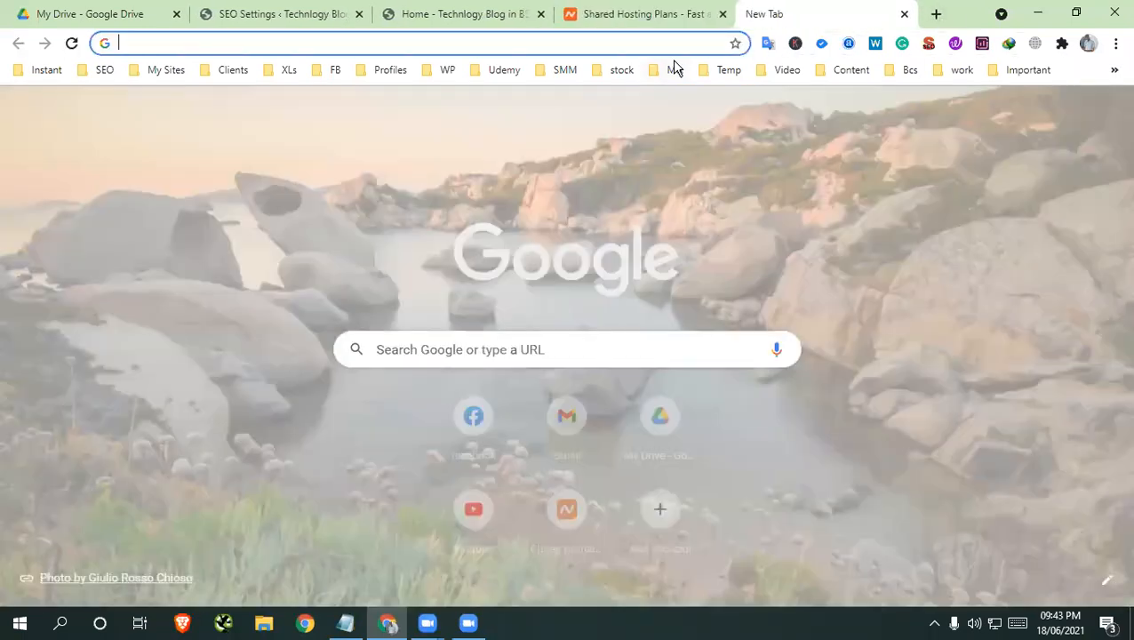
text(18+)
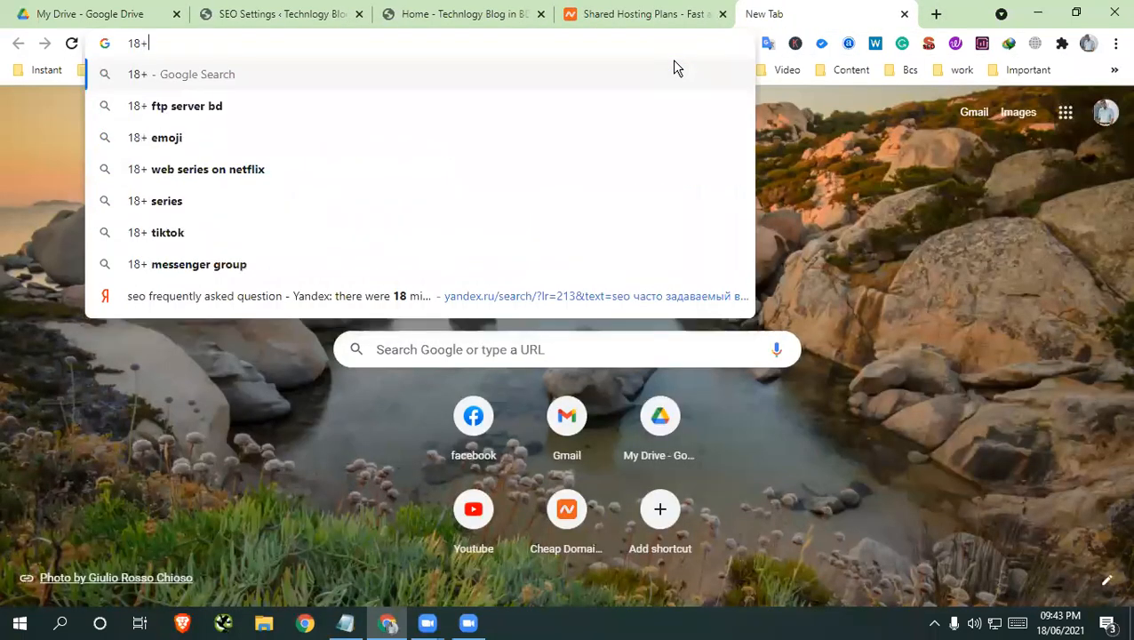
text(9)
key(Return)
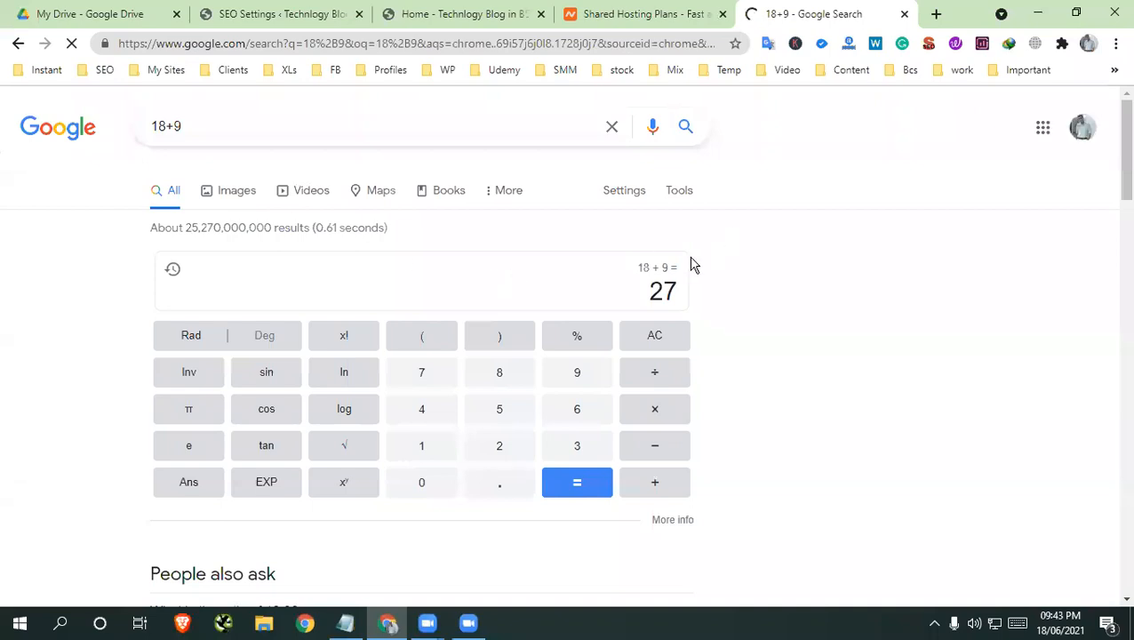
click(651, 425)
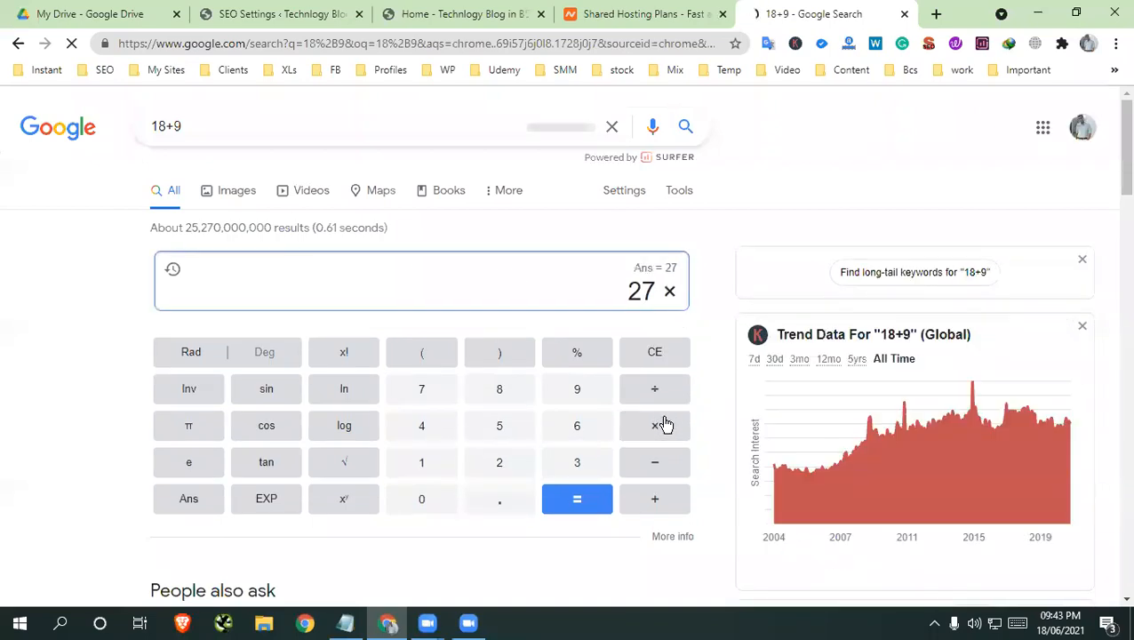
text(86)
key(Return)
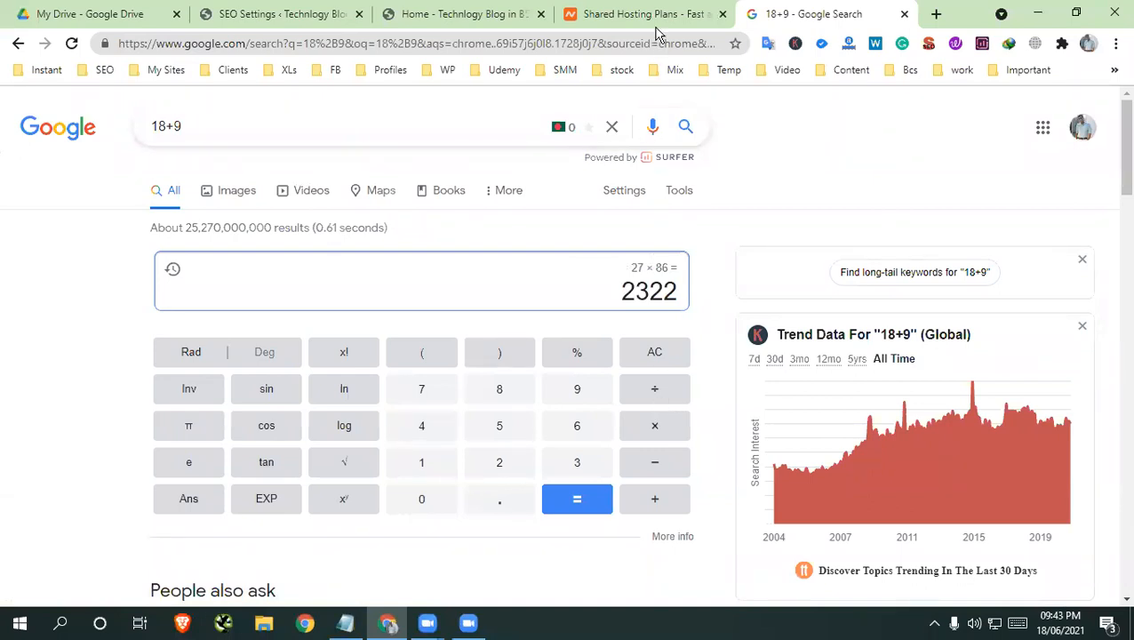
Review the Stellar plan's yearly renewal price on the Shared Hosting page, highlighting it, and close the calculator tab
click(681, 16)
scroll(266, 299, up, 2)
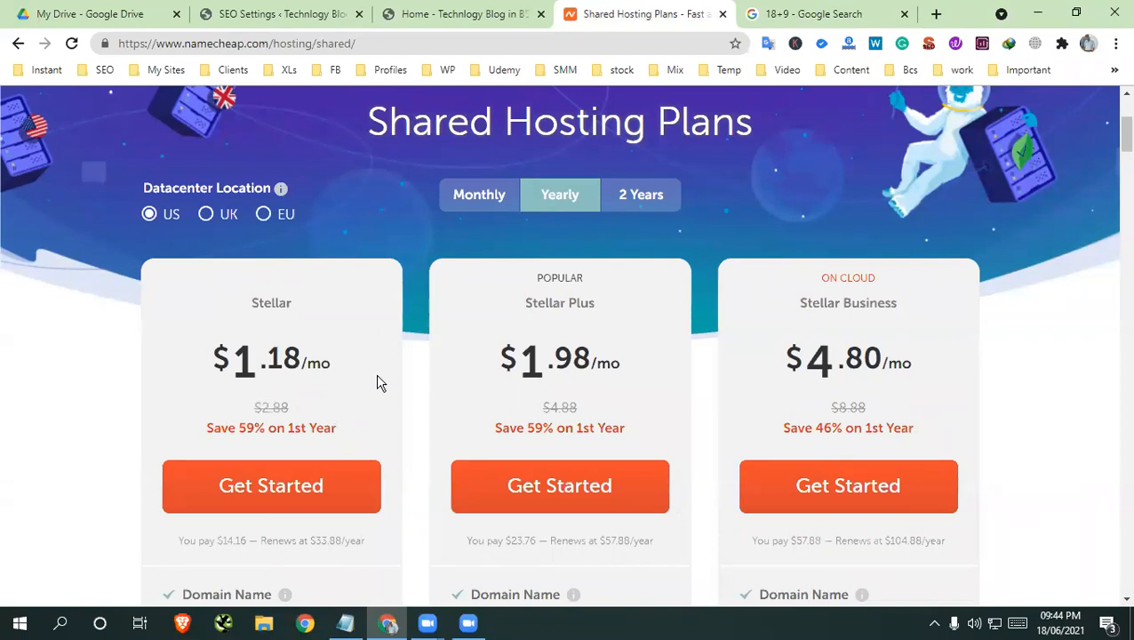
scroll(283, 374, down, 1)
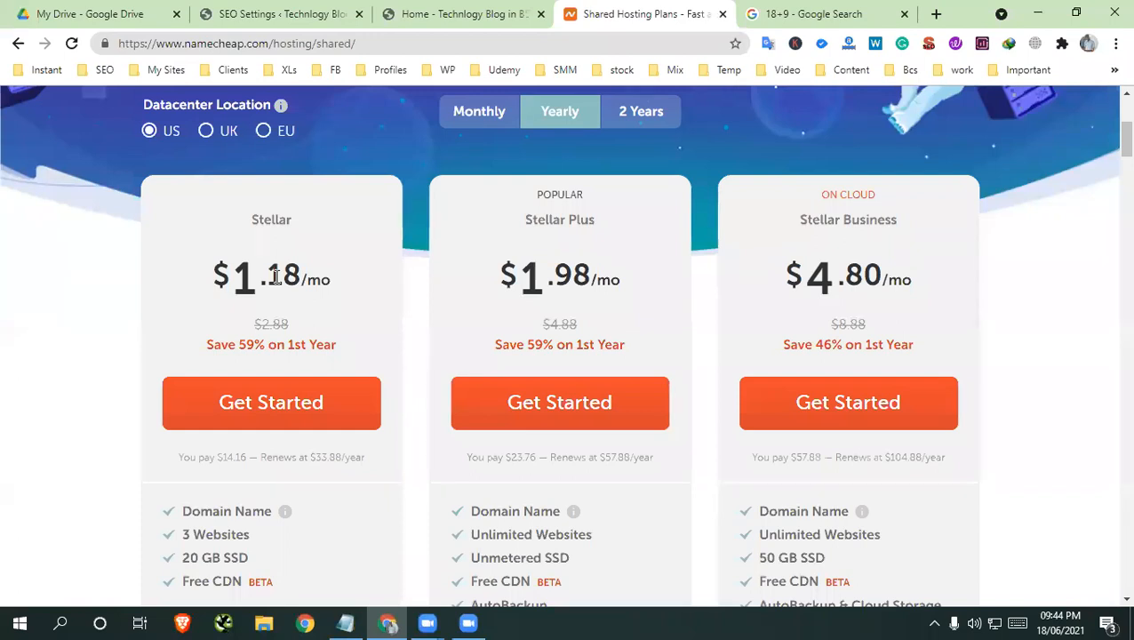
scroll(283, 329, down, 1)
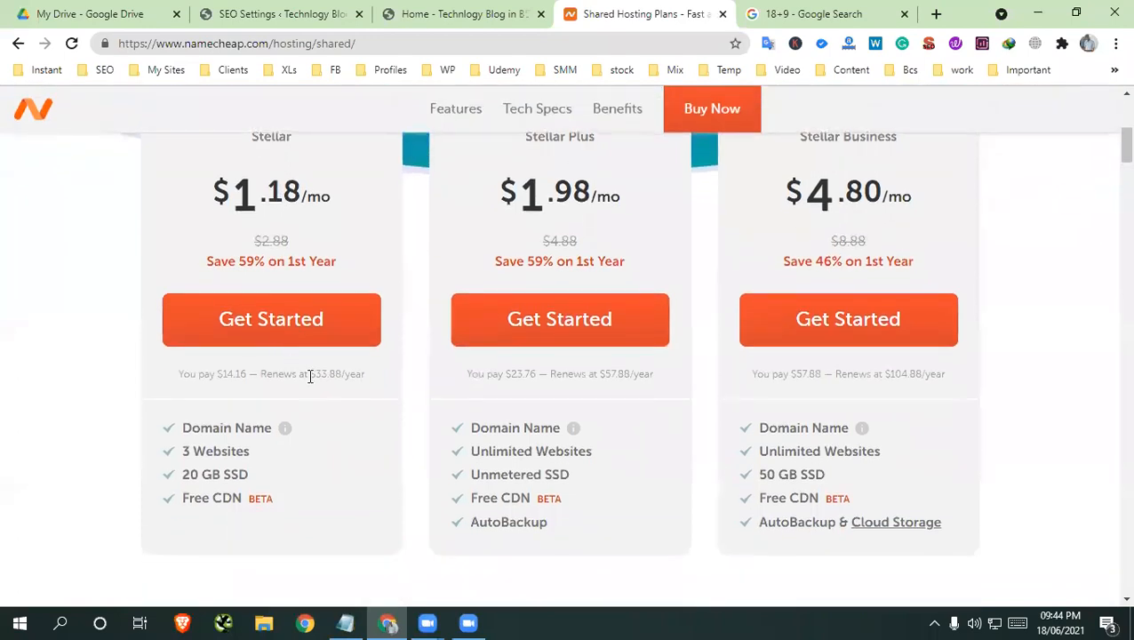
drag(309, 376, 350, 375)
scroll(676, 194, up, 5)
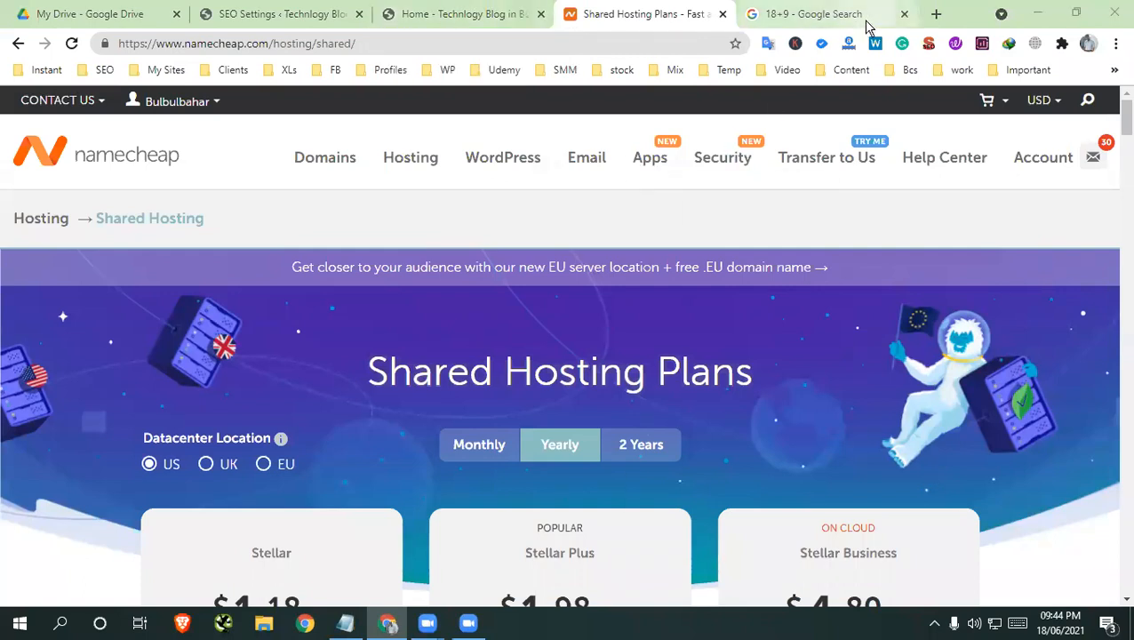
click(904, 14)
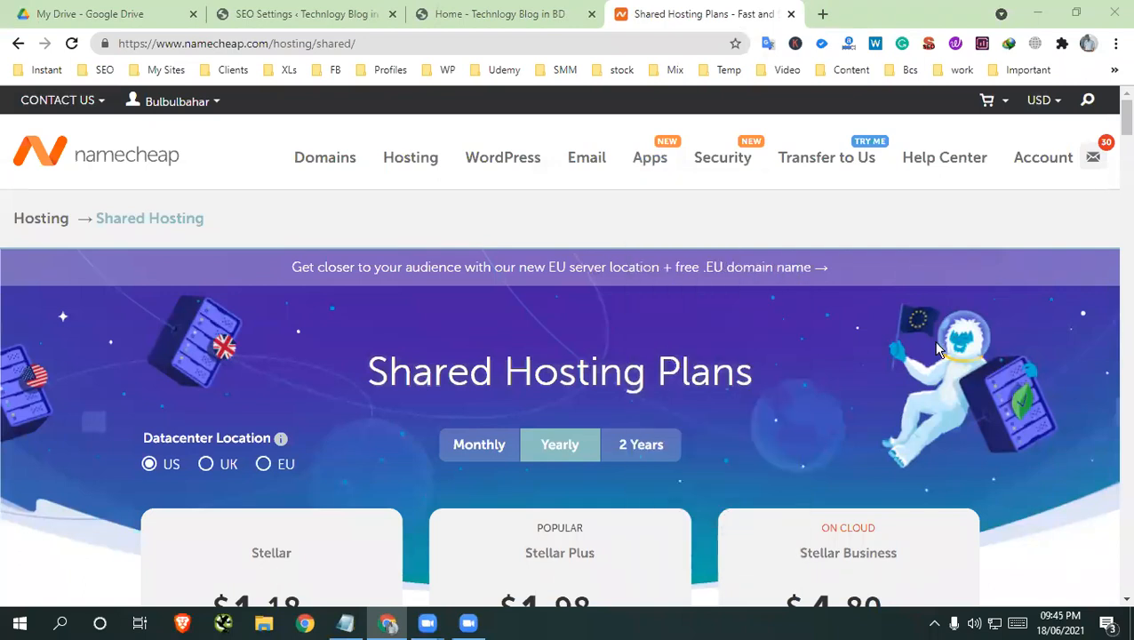
Open a new browser tab, then switch to Notepad and add a phone number below the "https www" line
click(822, 13)
click(342, 622)
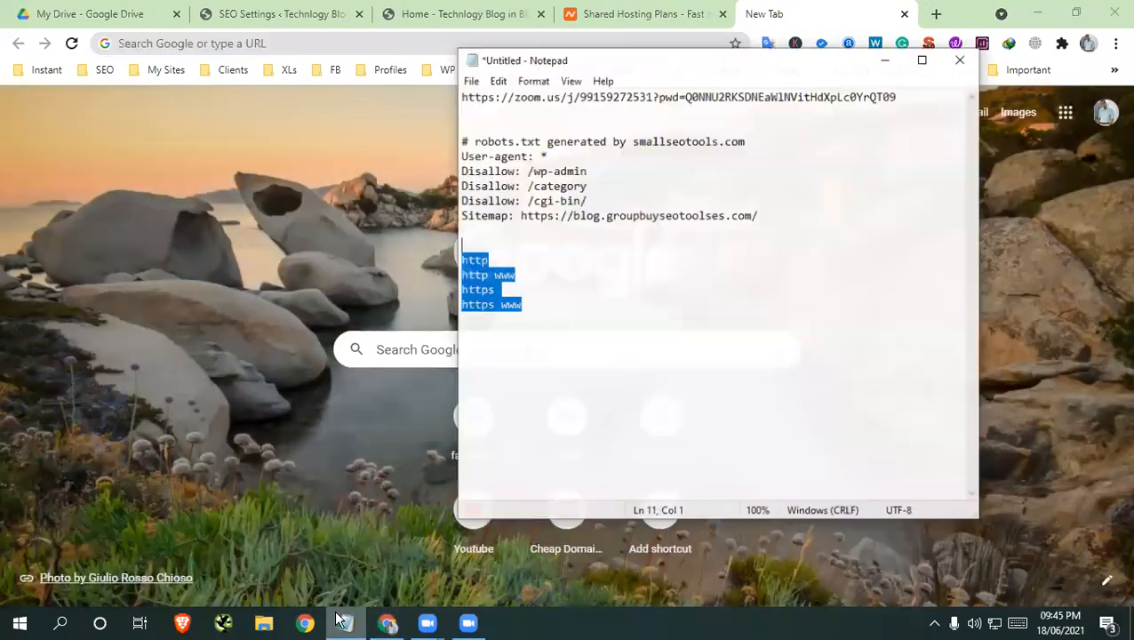
click(567, 398)
key(Return)
key(Return)
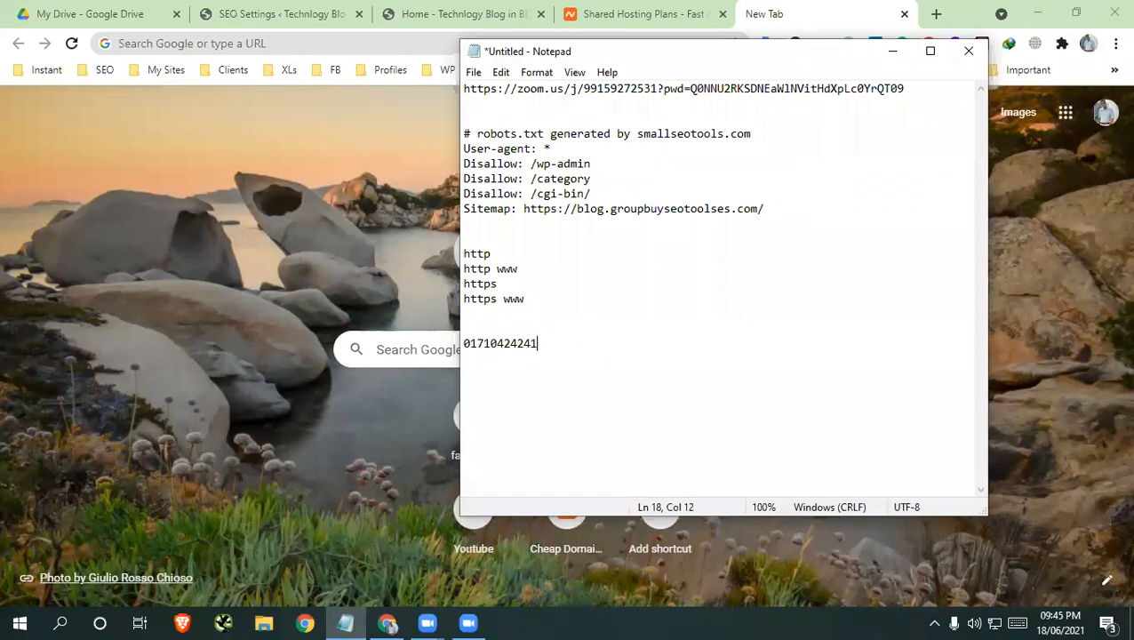
key(Return)
Highlight the phone number in the notes, clear the selection and minimize Notepad
drag(539, 349, 400, 336)
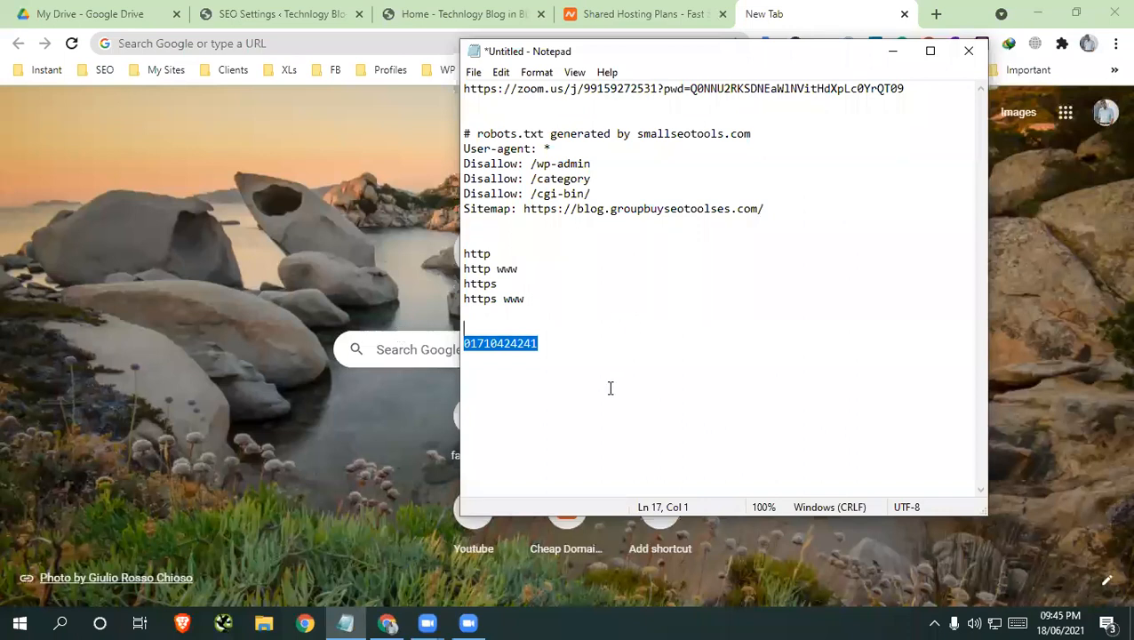
click(931, 434)
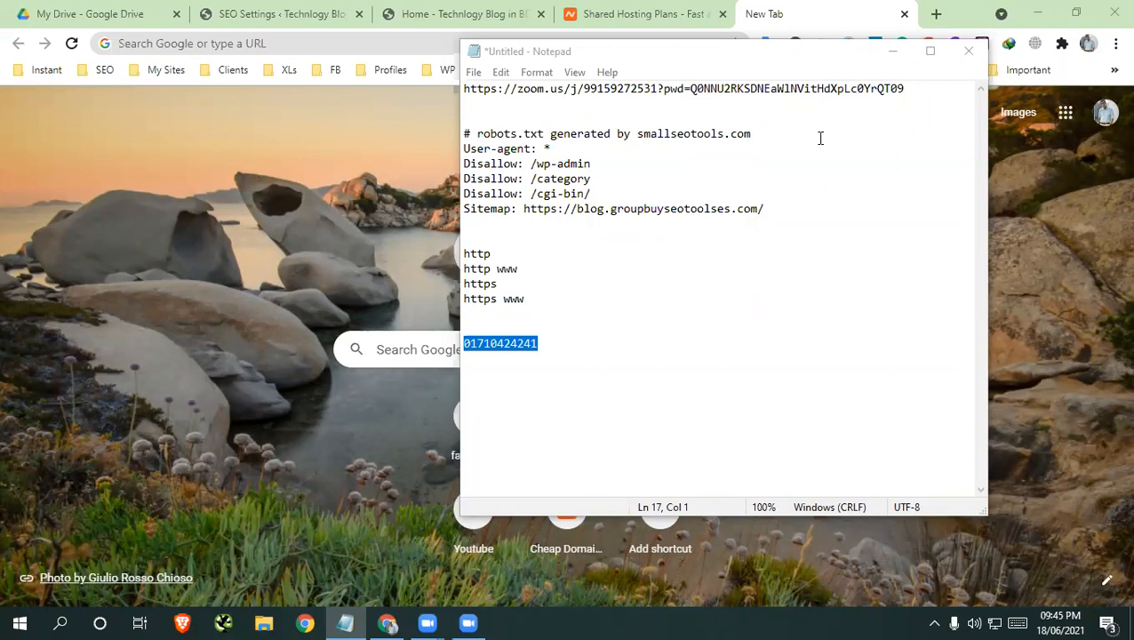
click(571, 302)
click(521, 326)
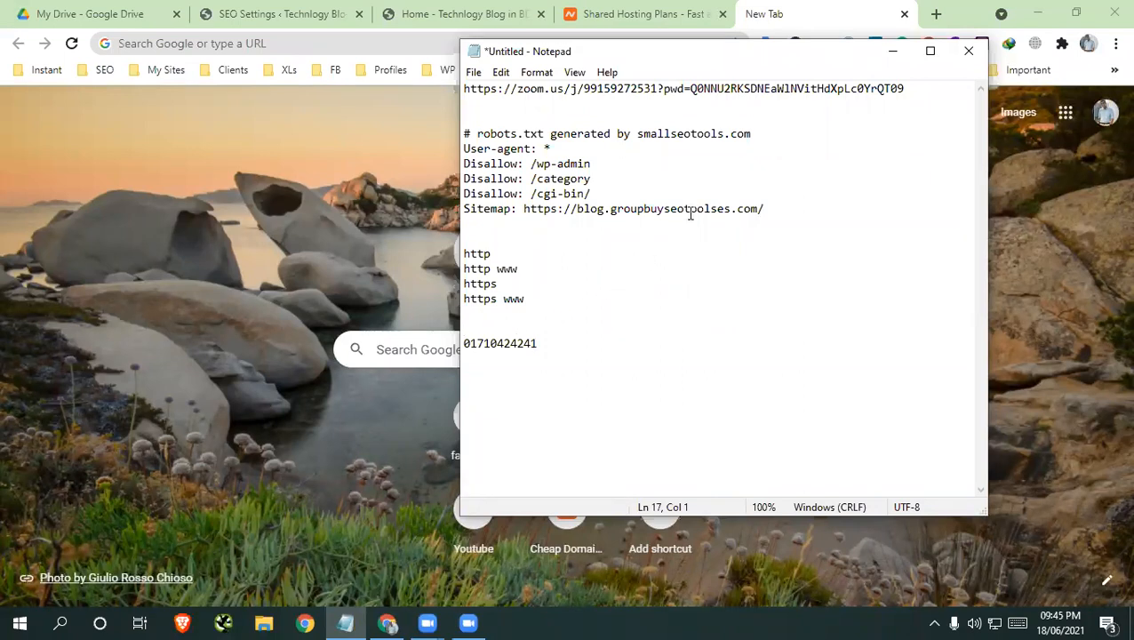
click(884, 53)
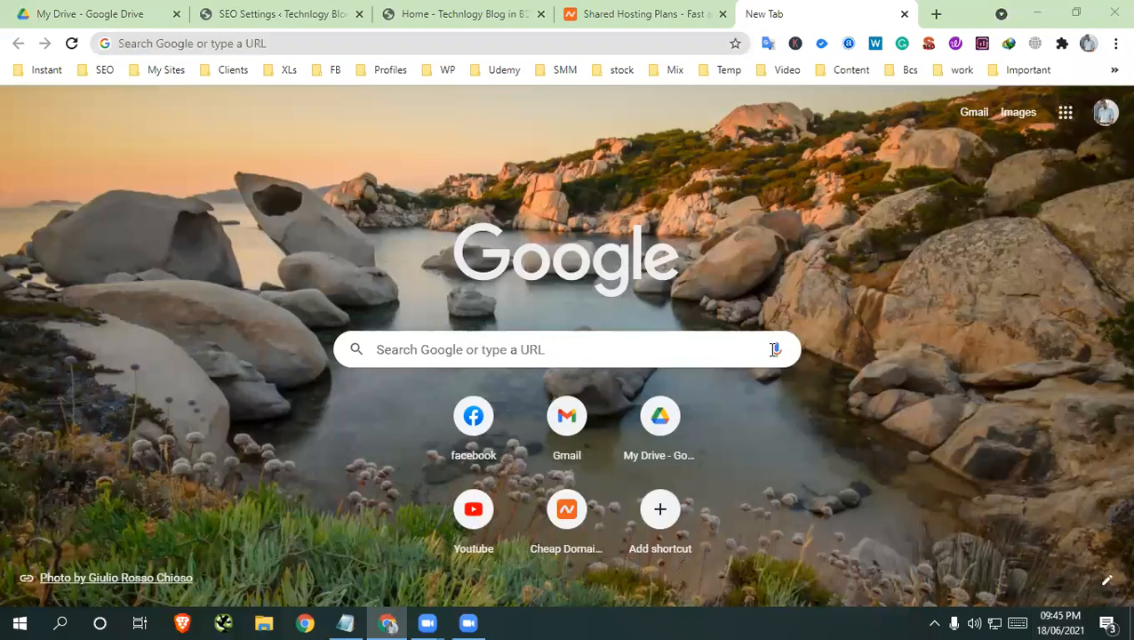
Return to the Namecheap Shared Hosting page and look over the three yearly plans again
click(625, 14)
scroll(506, 376, down, 5)
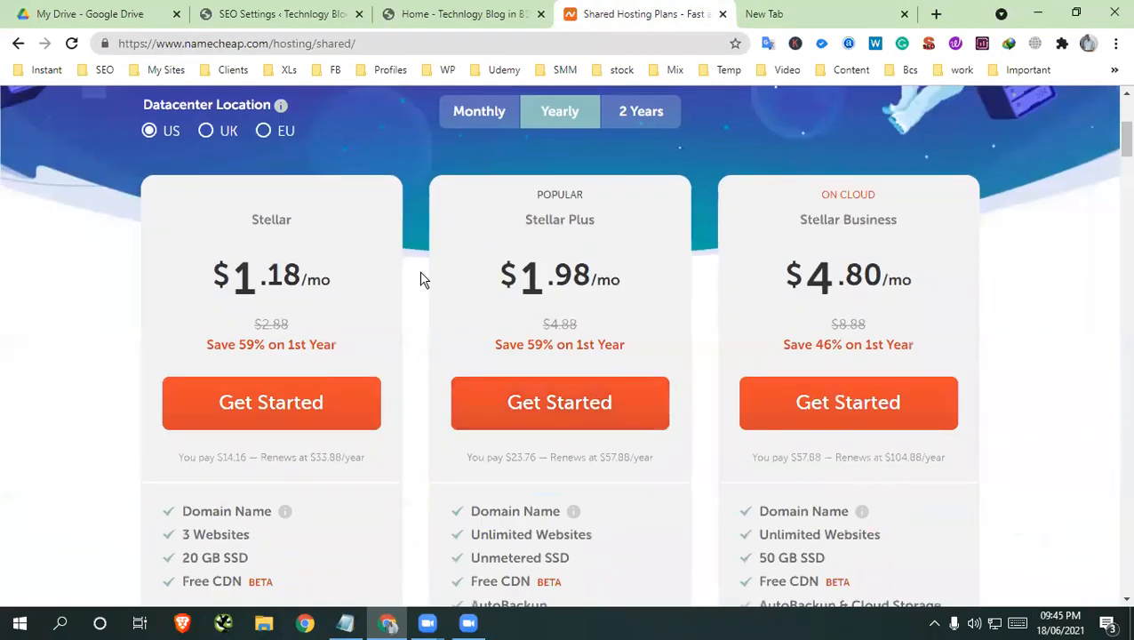
scroll(280, 400, up, 5)
scroll(729, 340, down, 1)
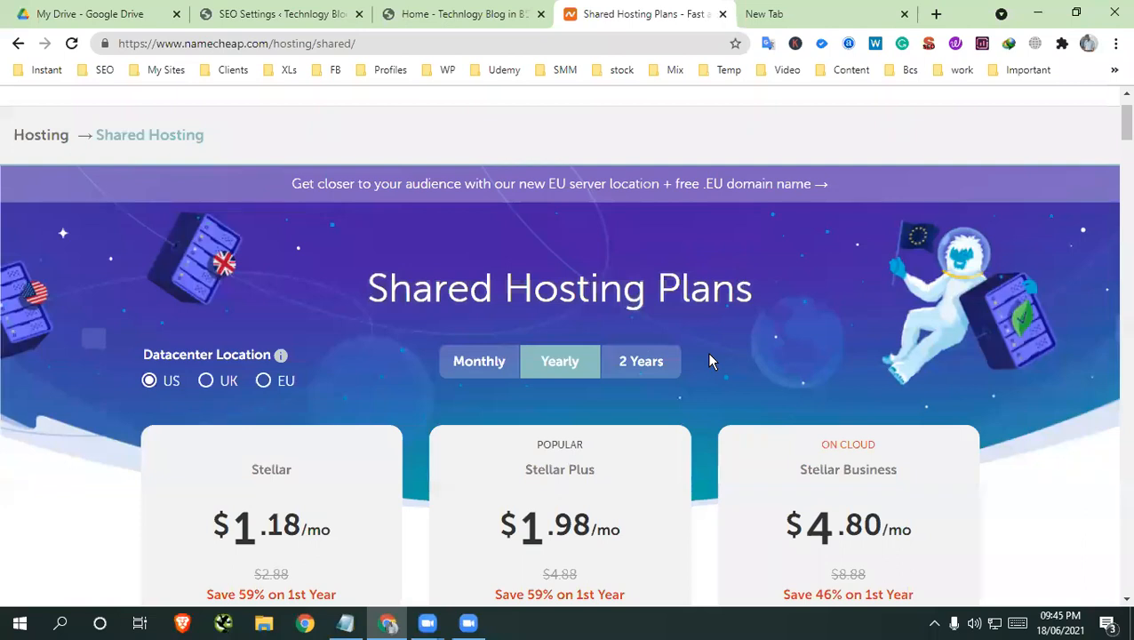
scroll(709, 360, down, 1)
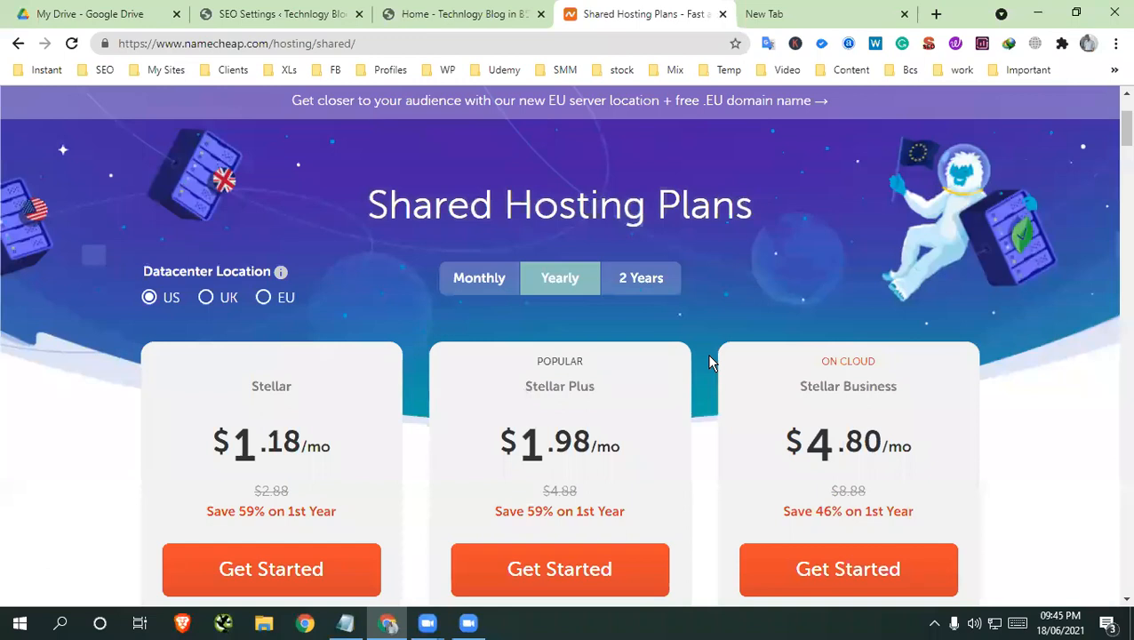
scroll(694, 374, down, 2)
Switch to another Google account in the blank tab and open the starred messages in its Gmail
click(805, 16)
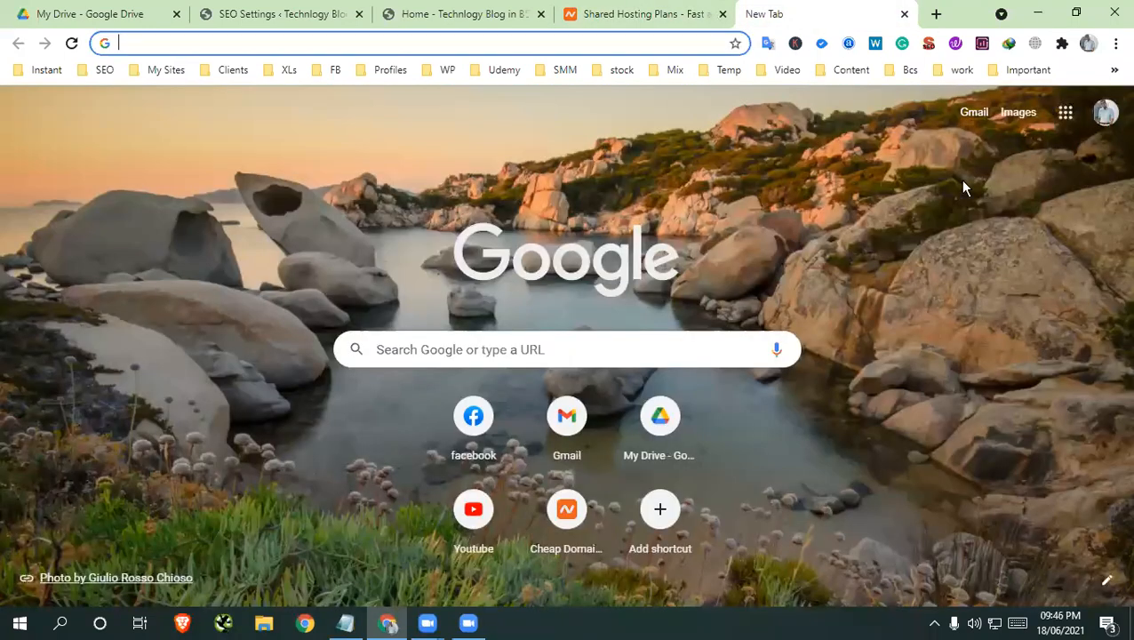
click(1105, 113)
click(958, 364)
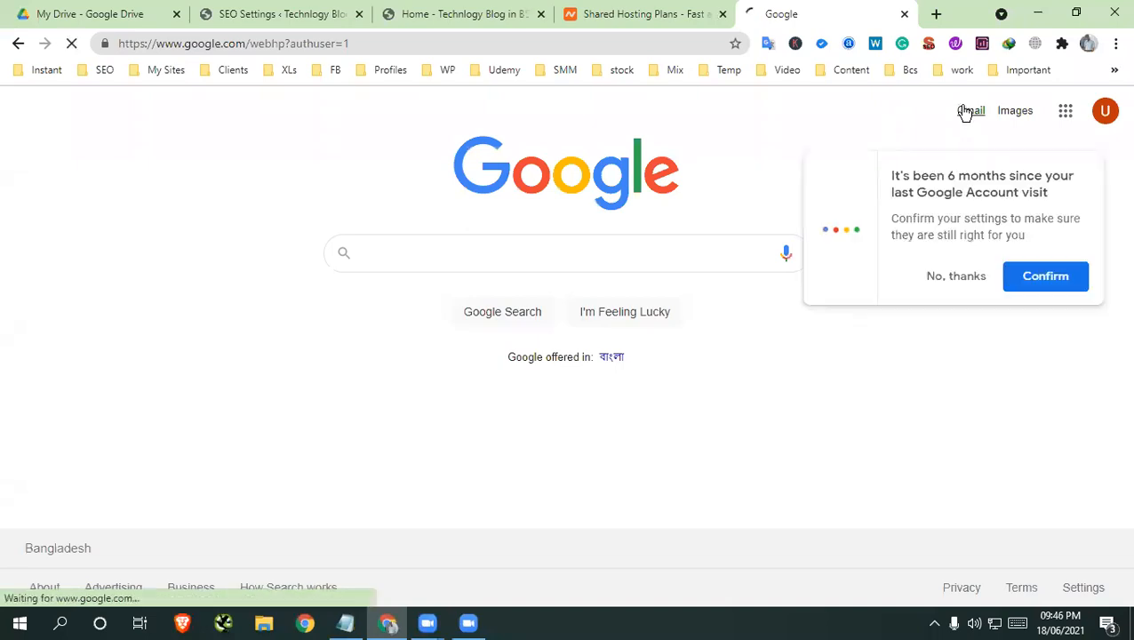
click(970, 111)
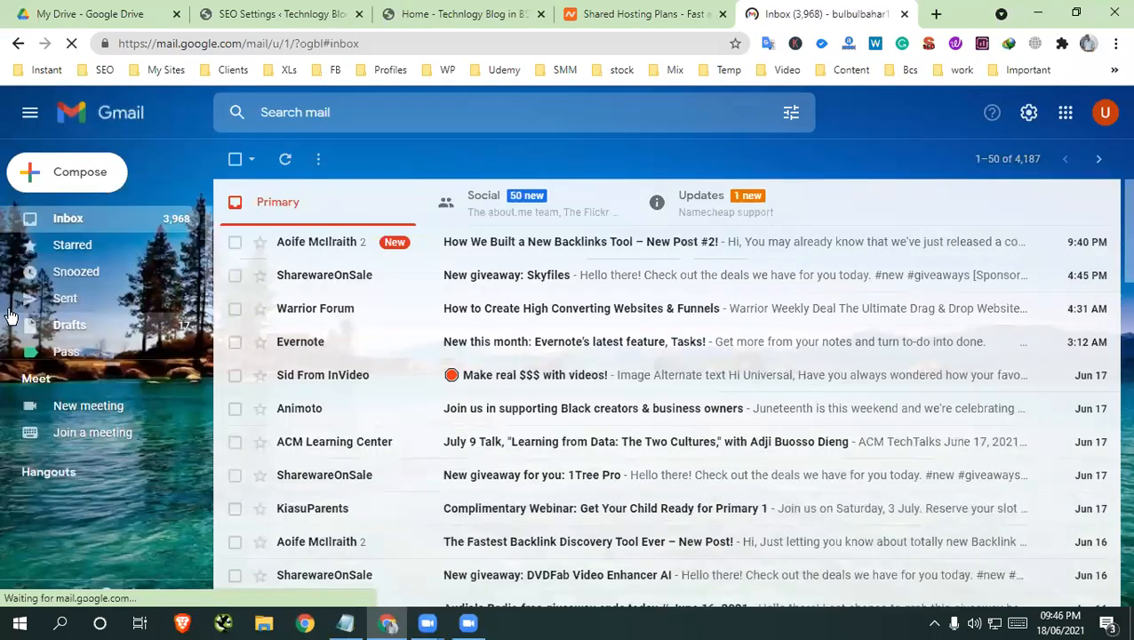
click(66, 252)
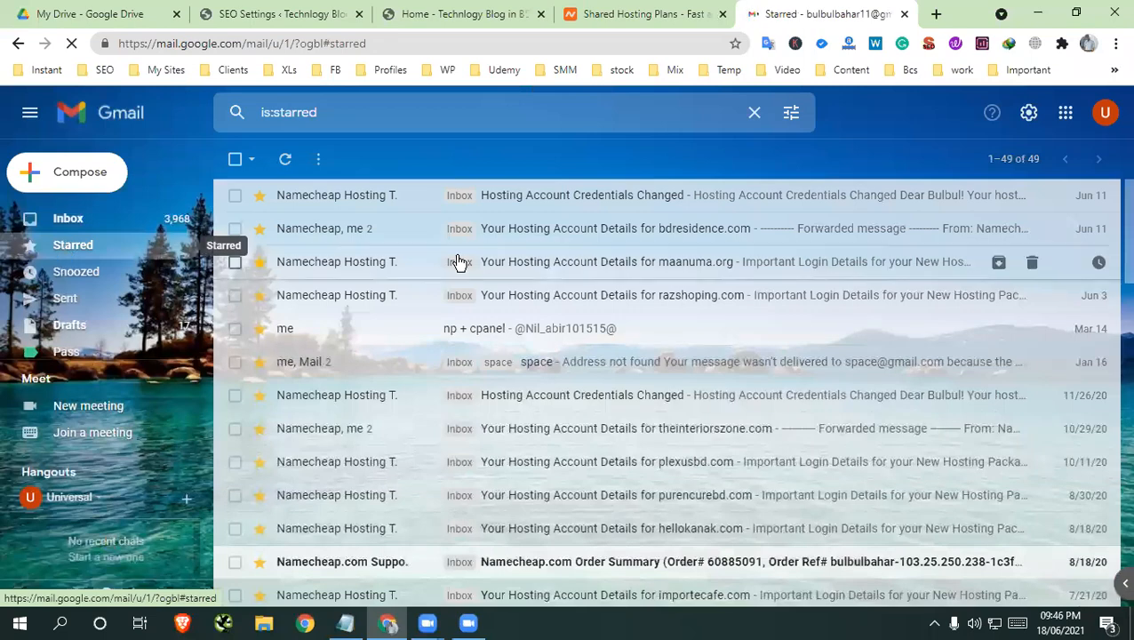
Find the starred e-mail with the hosting account details for jasmirbd.com and expand its Namecheap Hosting Team message
scroll(592, 405, down, 10)
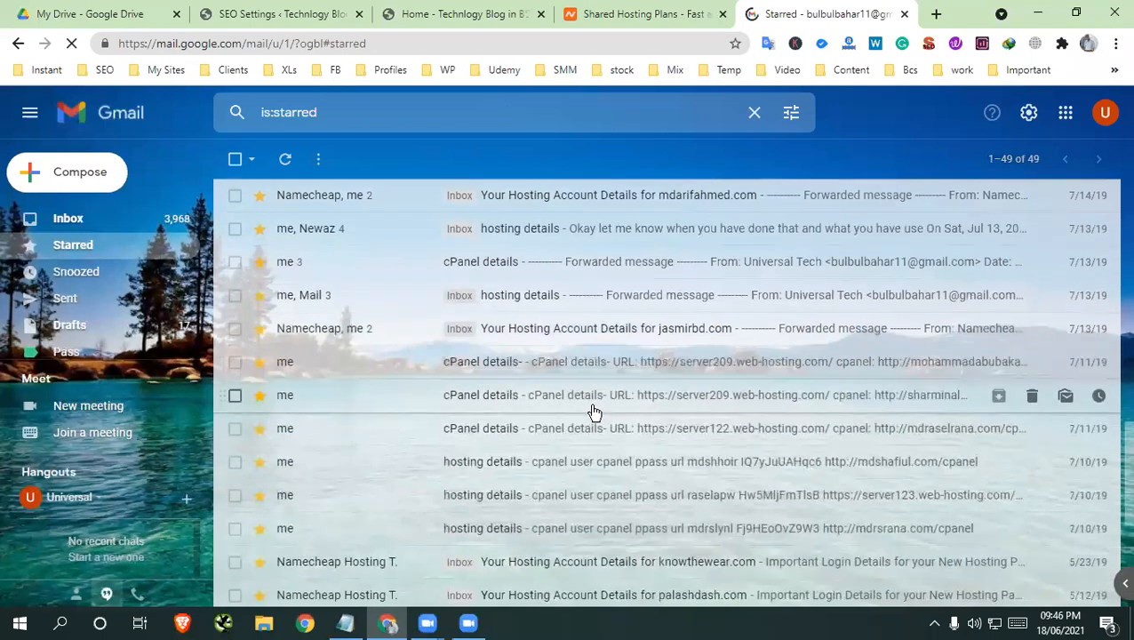
click(605, 342)
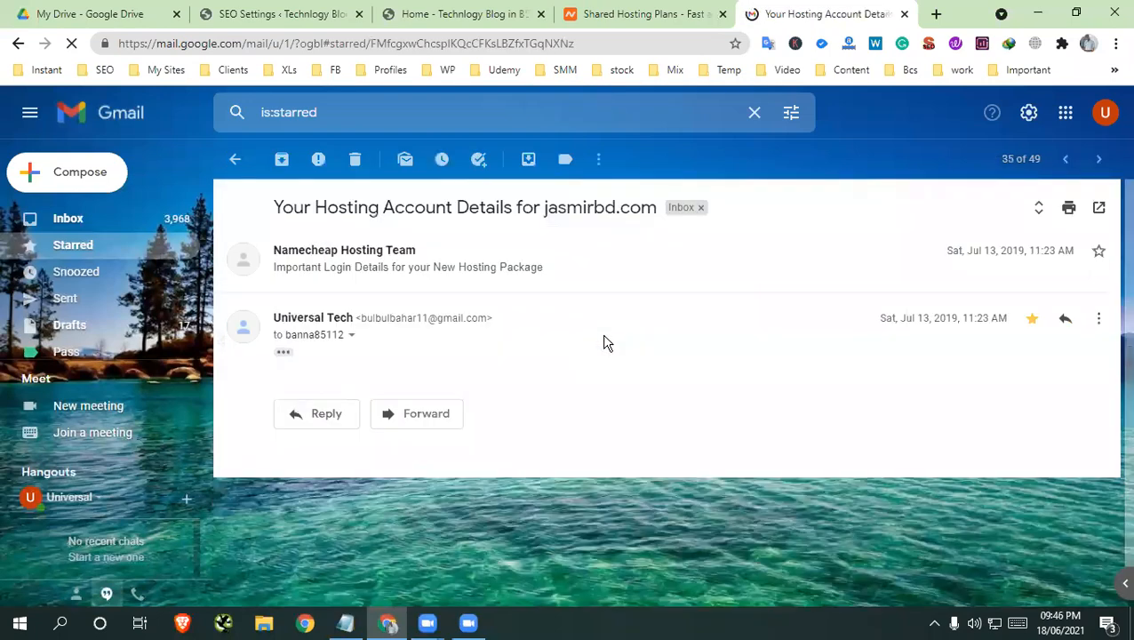
click(392, 267)
Review the hosting package details, then highlight the username and password values in the cPanel details
scroll(663, 435, down, 10)
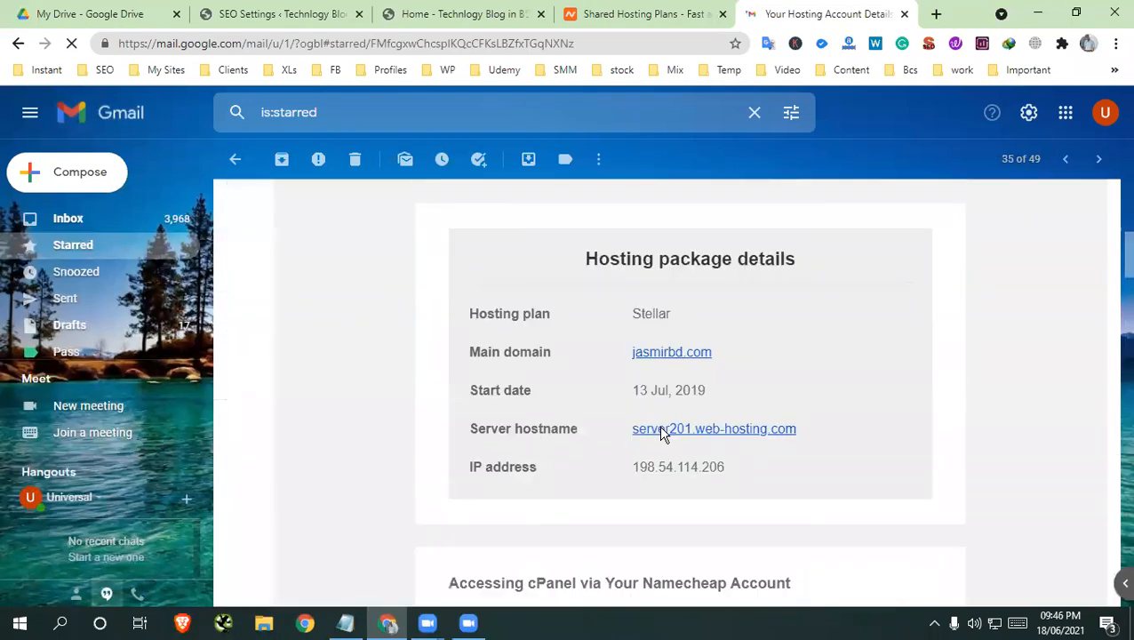
scroll(661, 434, down, 14)
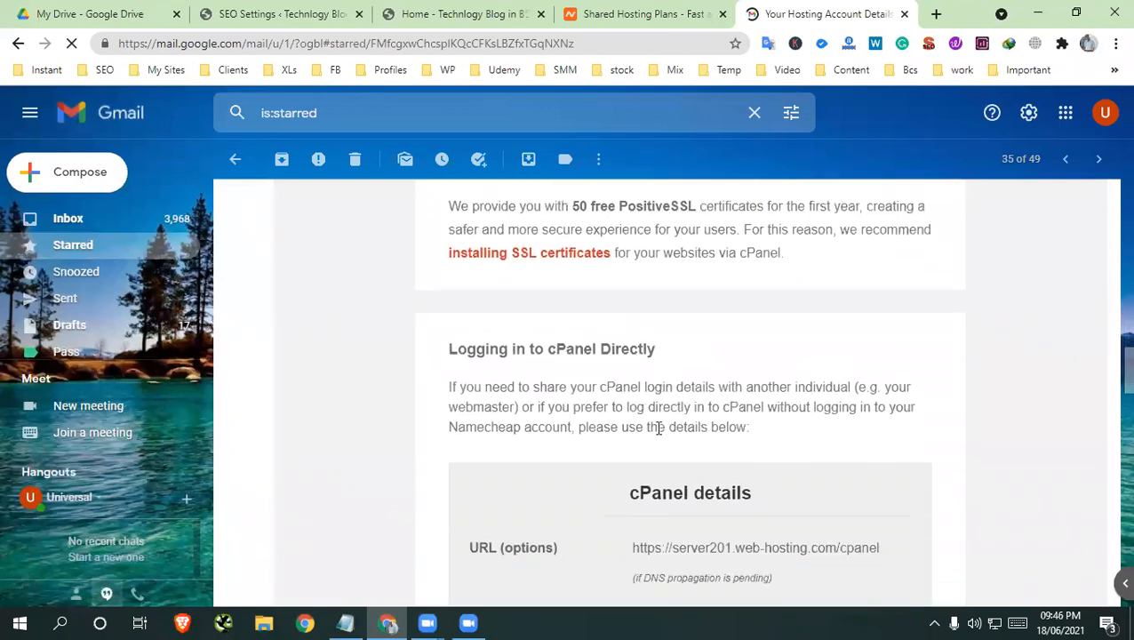
scroll(628, 325, up, 1)
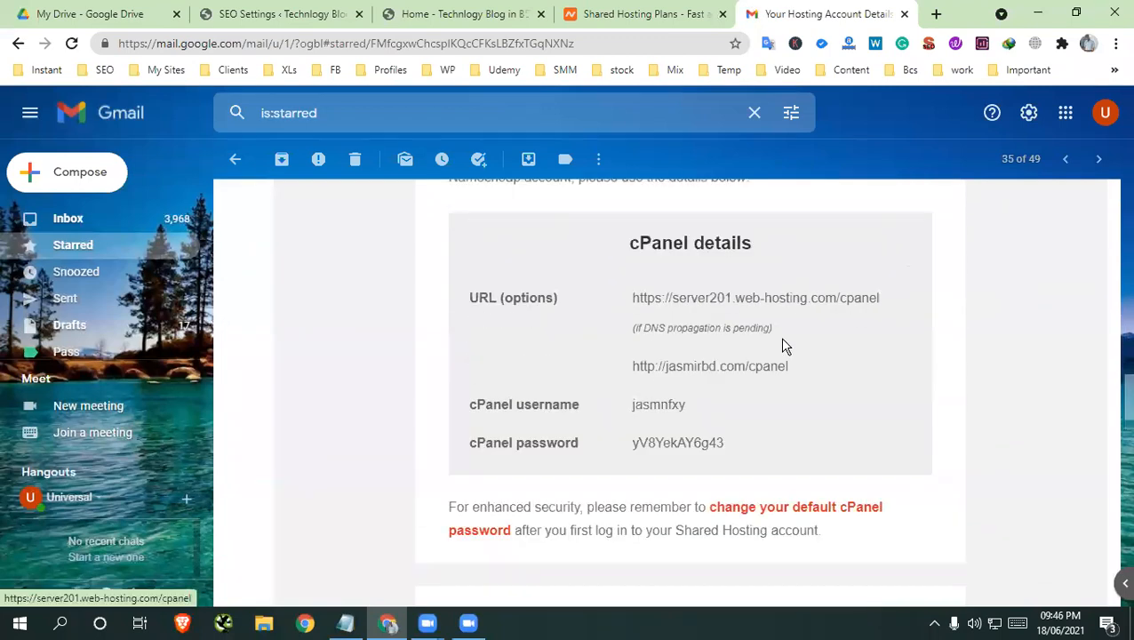
double_click(640, 405)
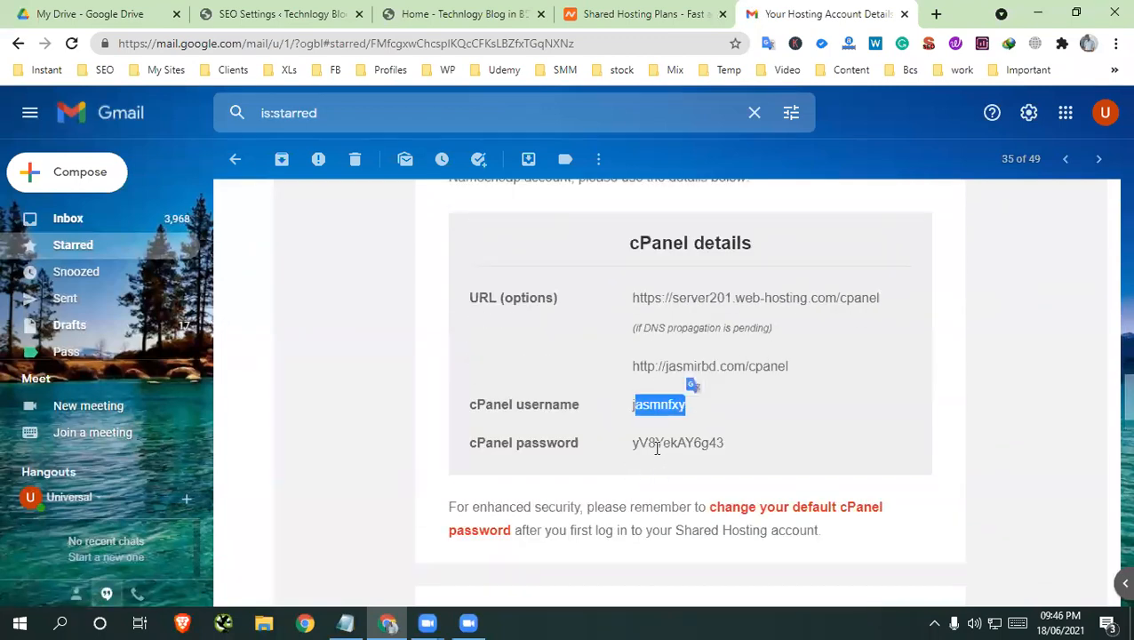
drag(670, 443, 725, 444)
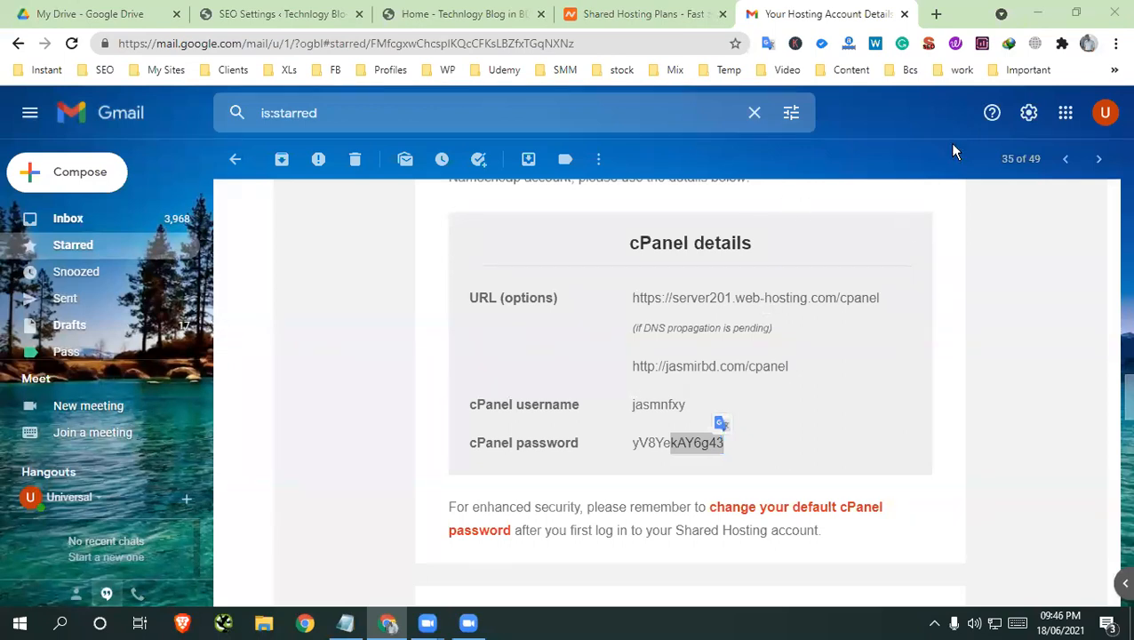
Switch to File Explorer and unlock the BitLocker-protected Local Disk (G:) by entering the drive password
click(257, 629)
click(74, 208)
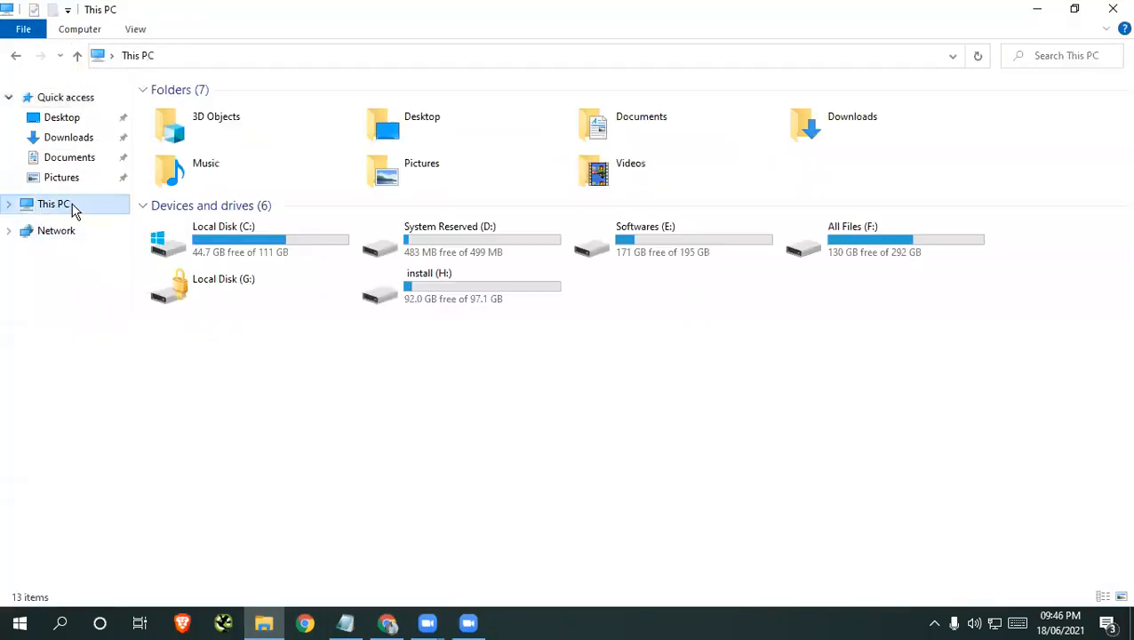
click(222, 292)
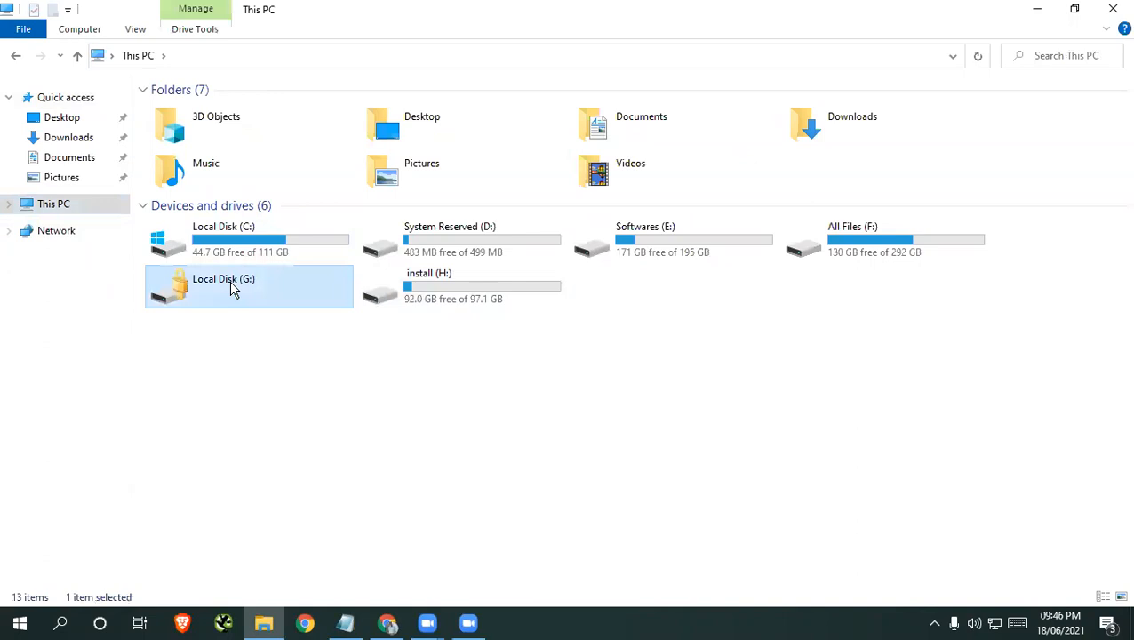
right_click(233, 283)
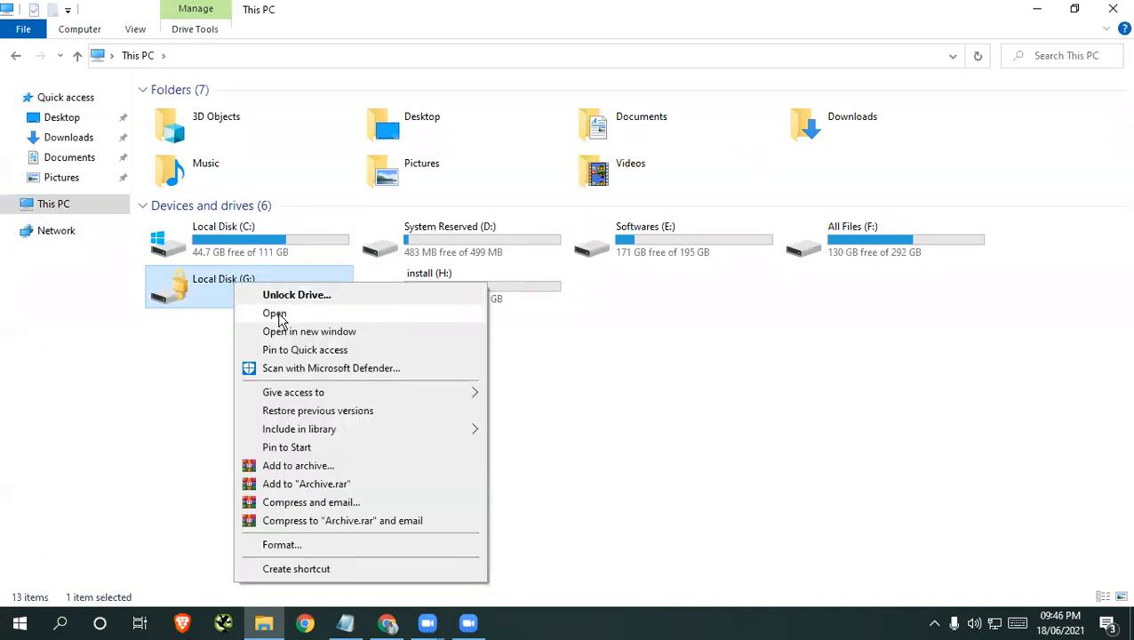
click(276, 315)
click(693, 219)
double_click(250, 275)
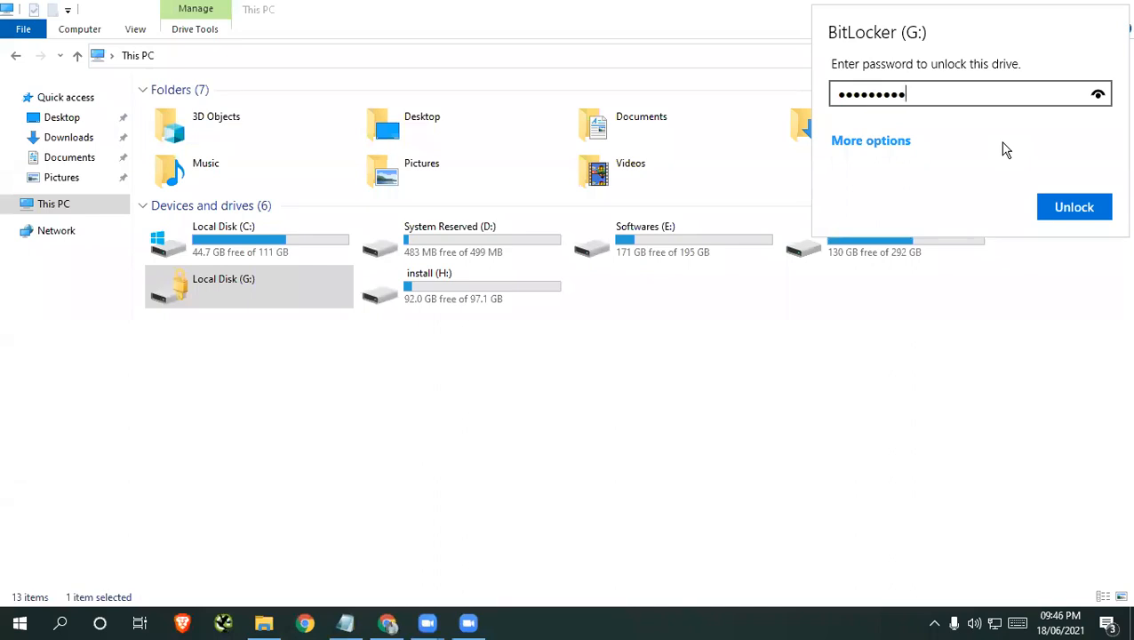
click(1079, 207)
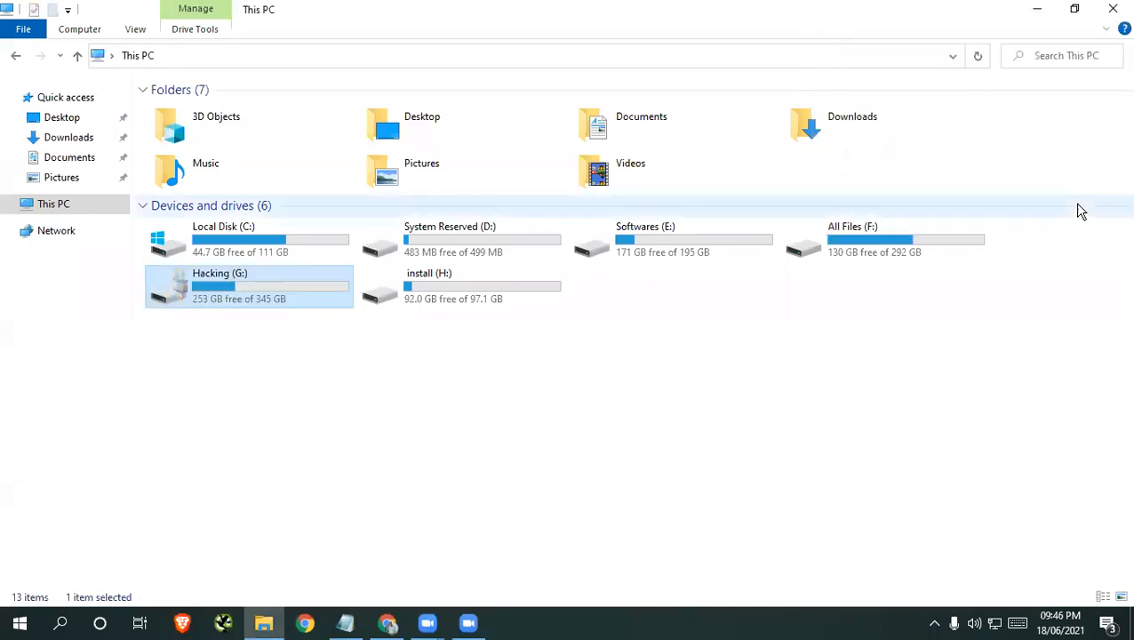
Open Hacking Video Tutorials on drive G: and look through the Software Ethical Hacking - How to Crack Software Legally course folder
double_click(260, 283)
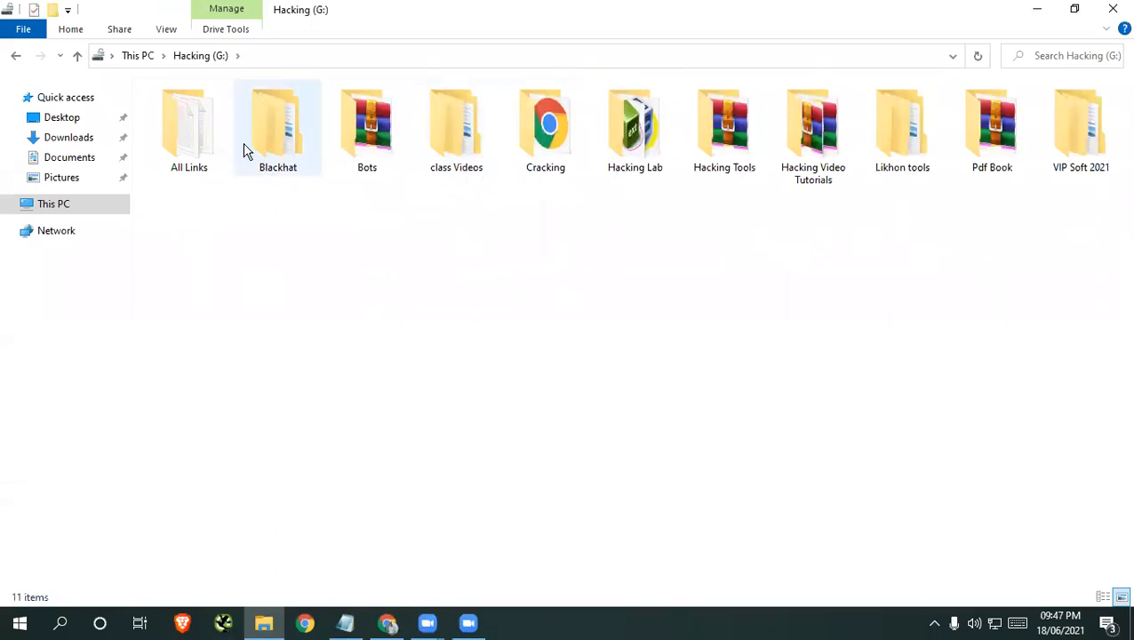
double_click(821, 146)
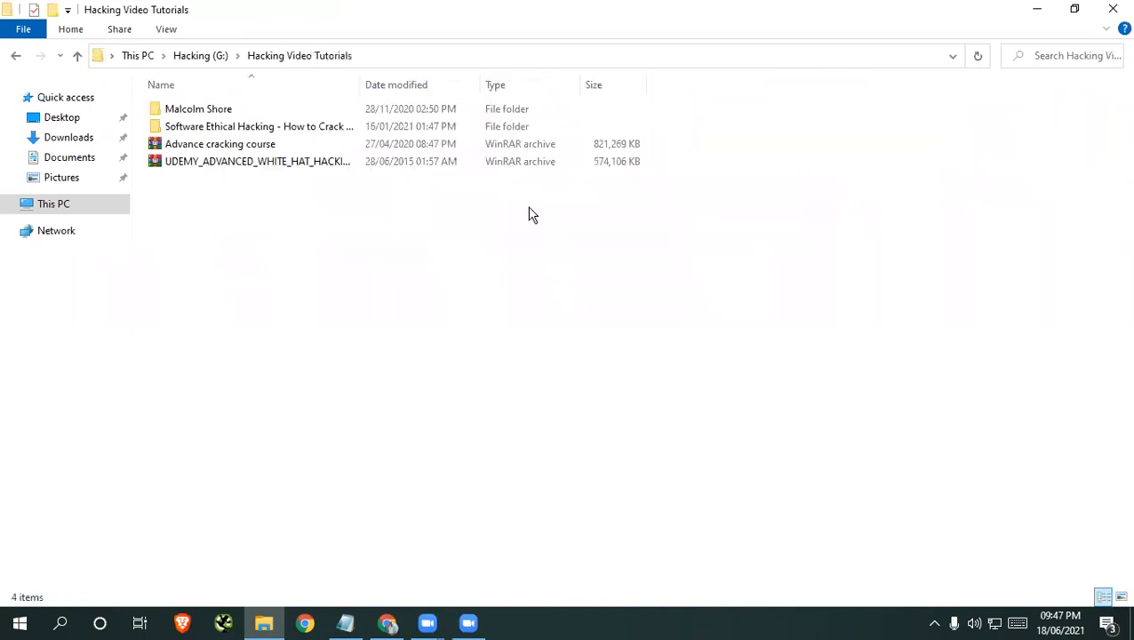
click(194, 126)
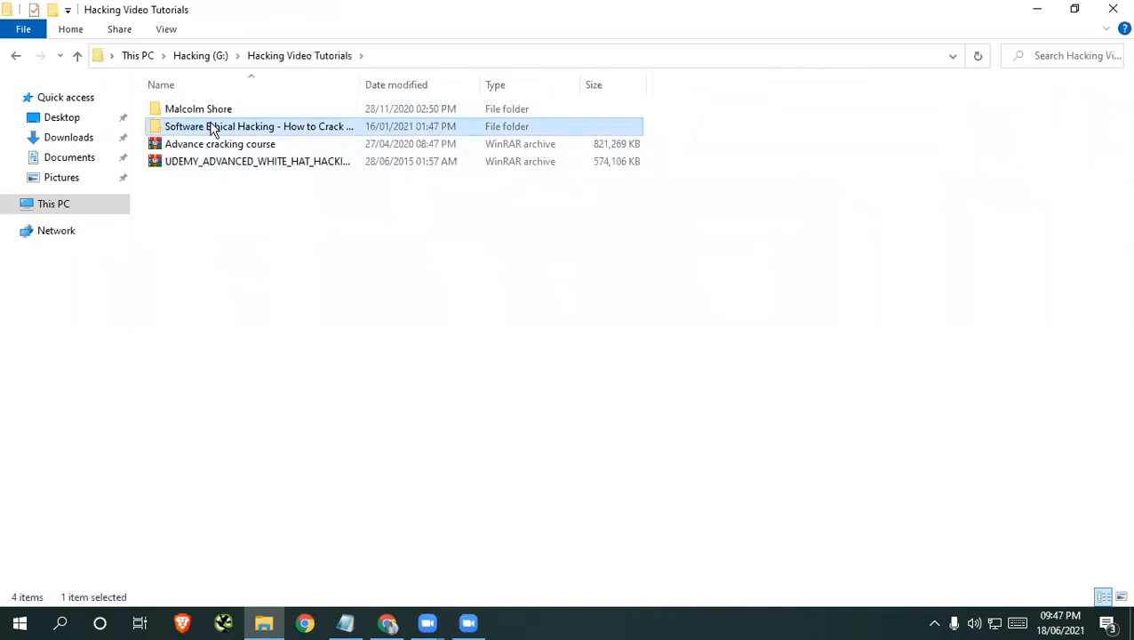
double_click(213, 126)
scroll(222, 187, down, 3)
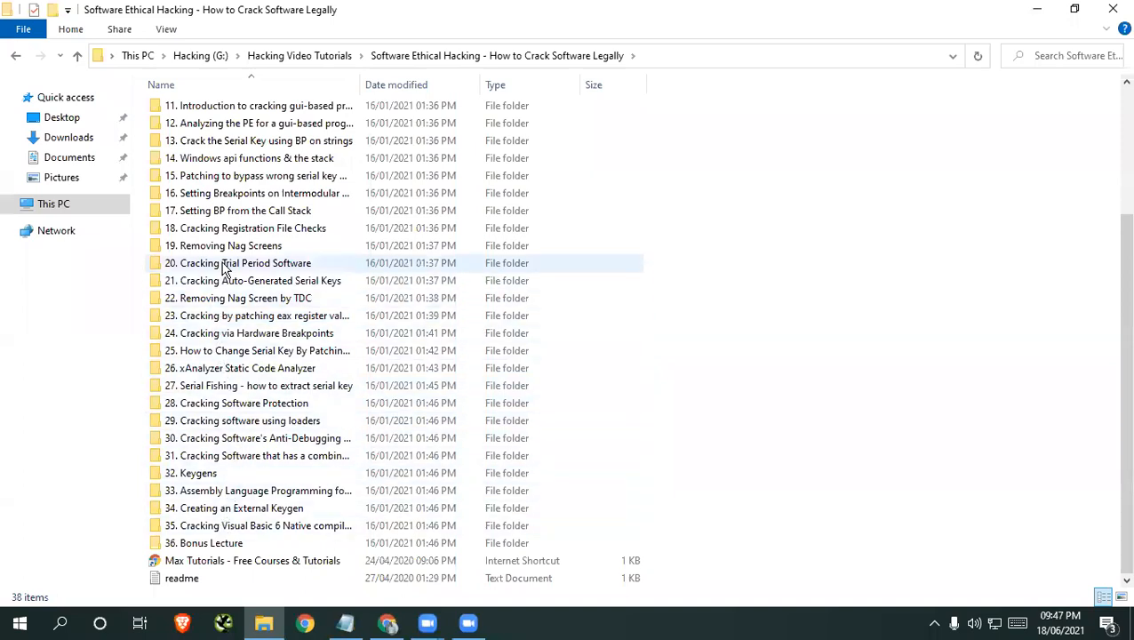
scroll(224, 270, up, 4)
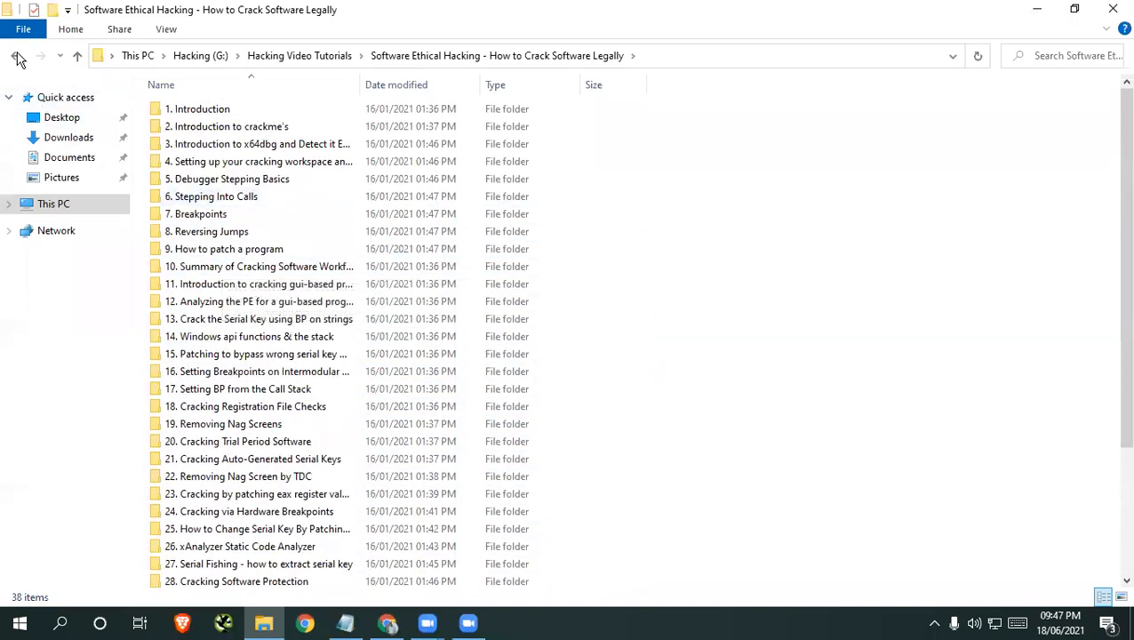
Return to the root of drive G: and open the Cracking folder
click(17, 57)
click(15, 56)
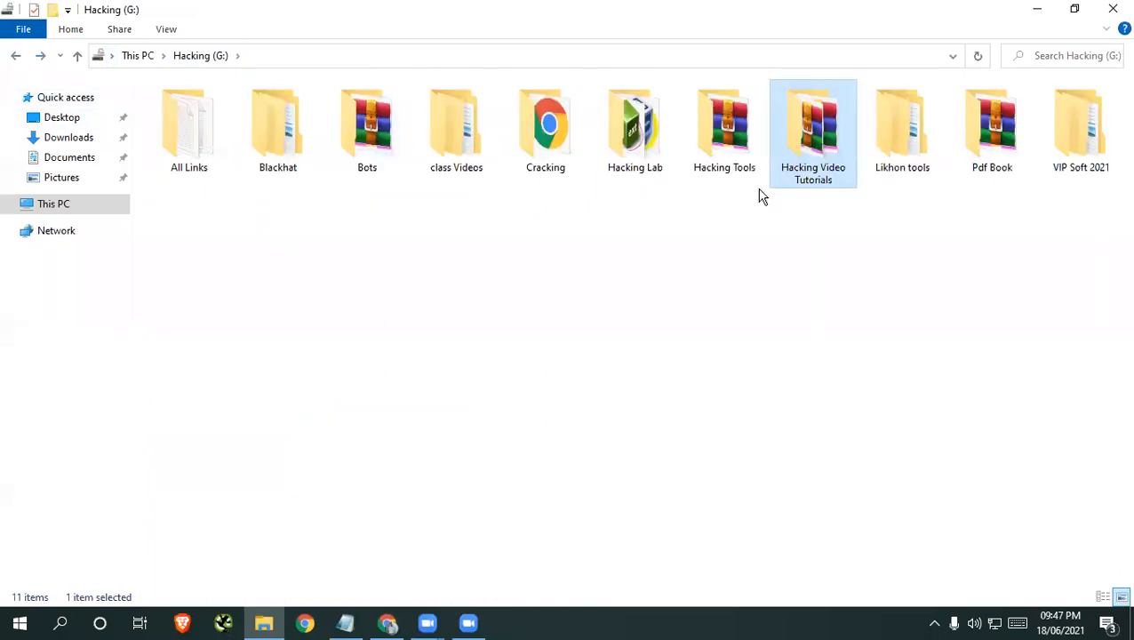
double_click(554, 167)
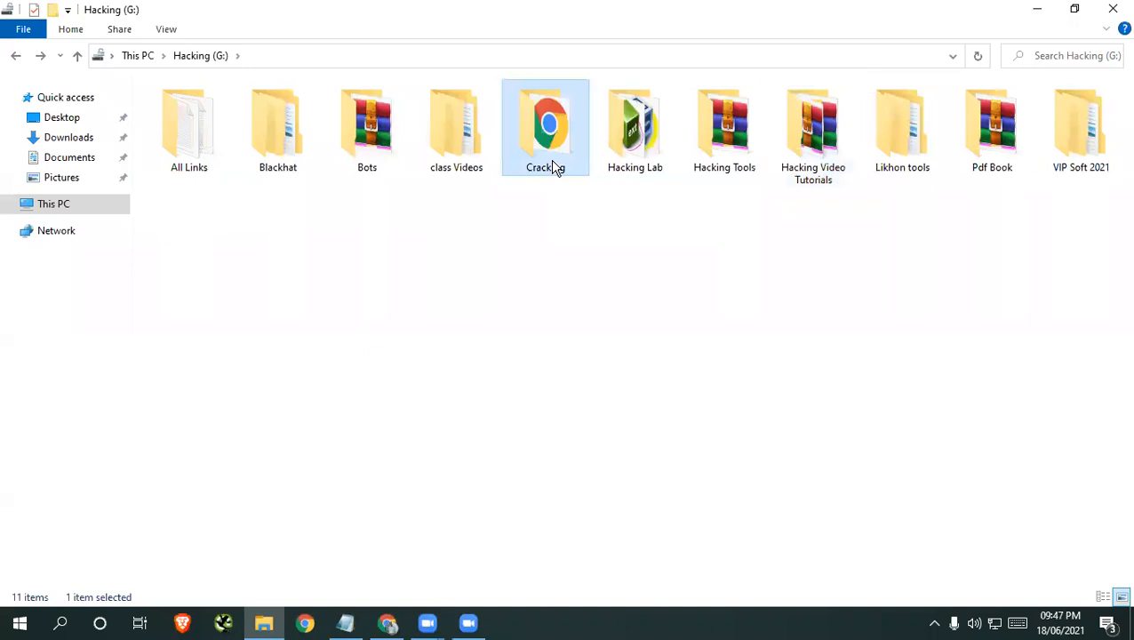
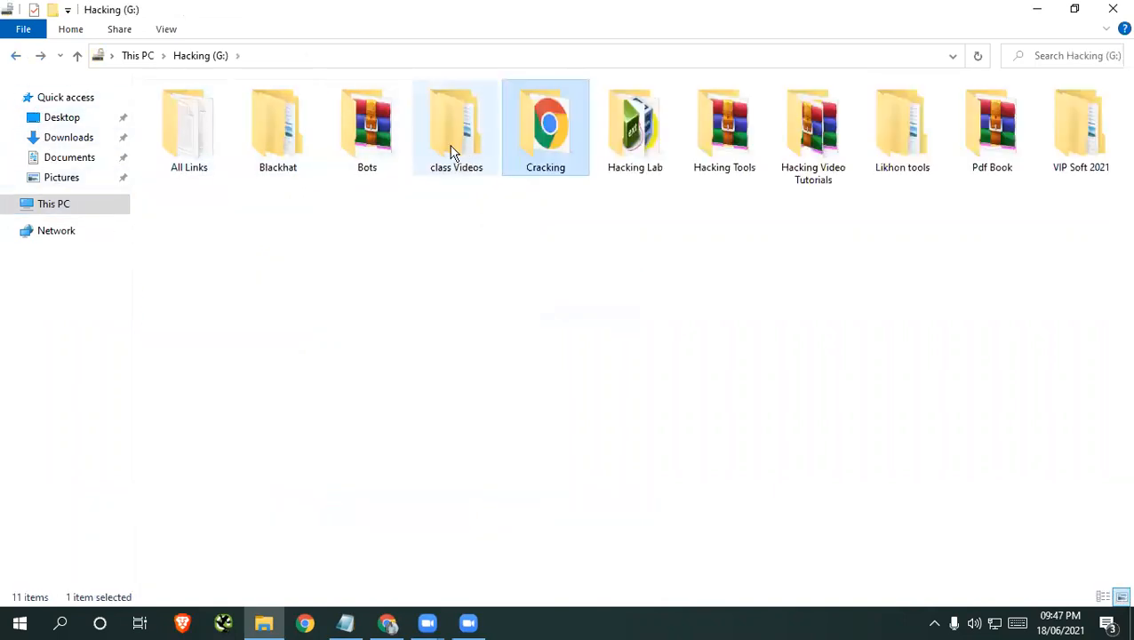
Open the Hack Pack folder inside Blackhat on drive G: and look through its list of files
click(302, 164)
double_click(302, 164)
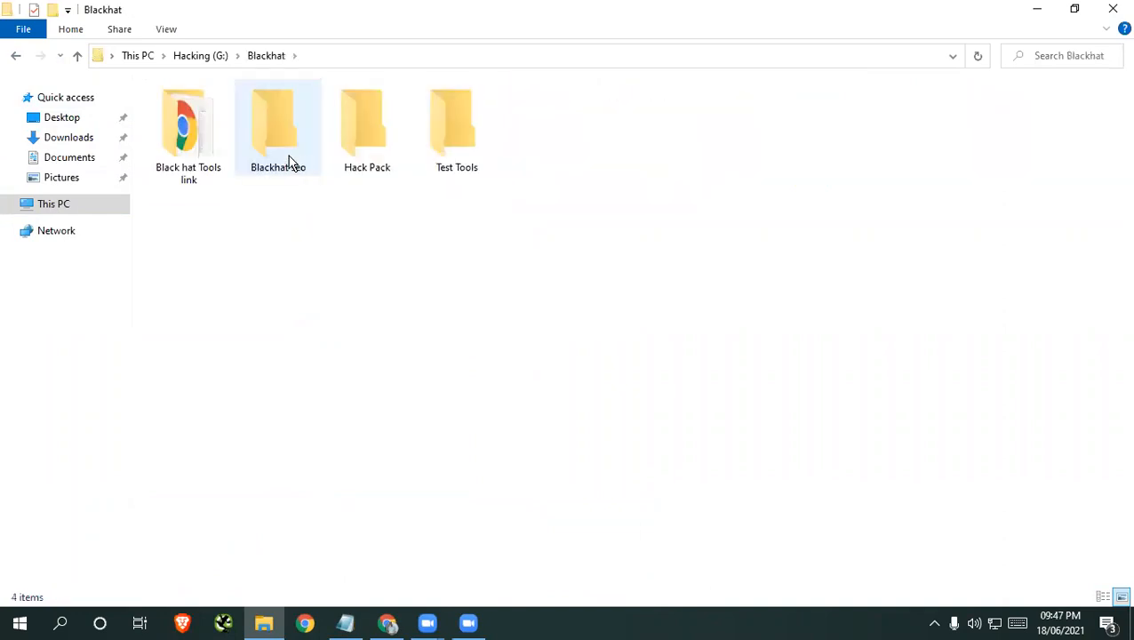
double_click(362, 144)
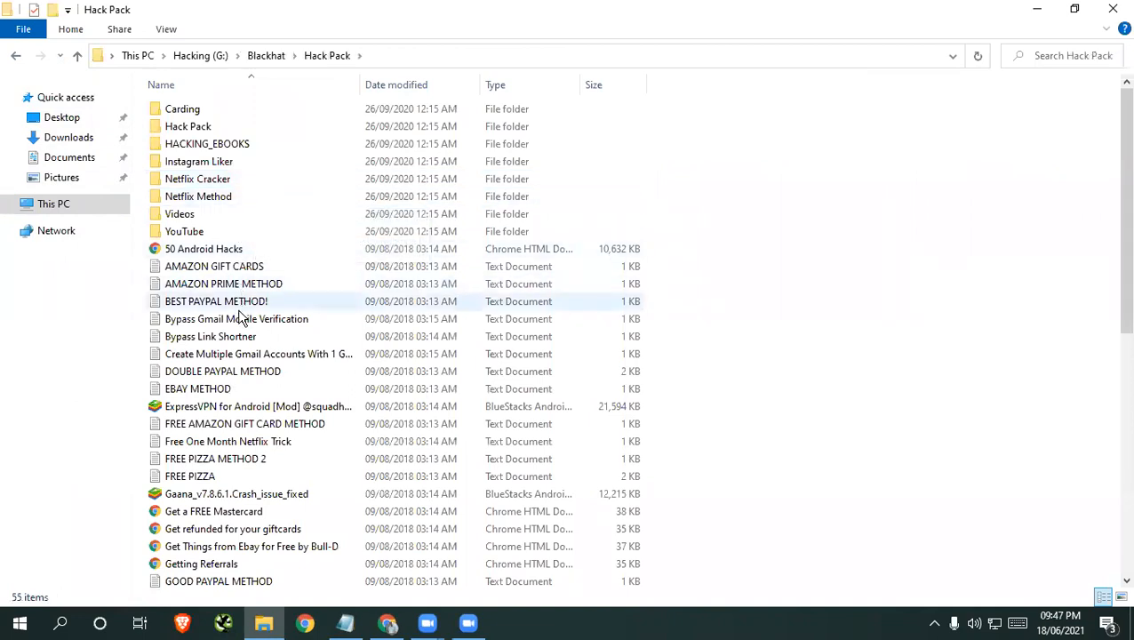
scroll(238, 347, down, 1)
scroll(240, 347, down, 8)
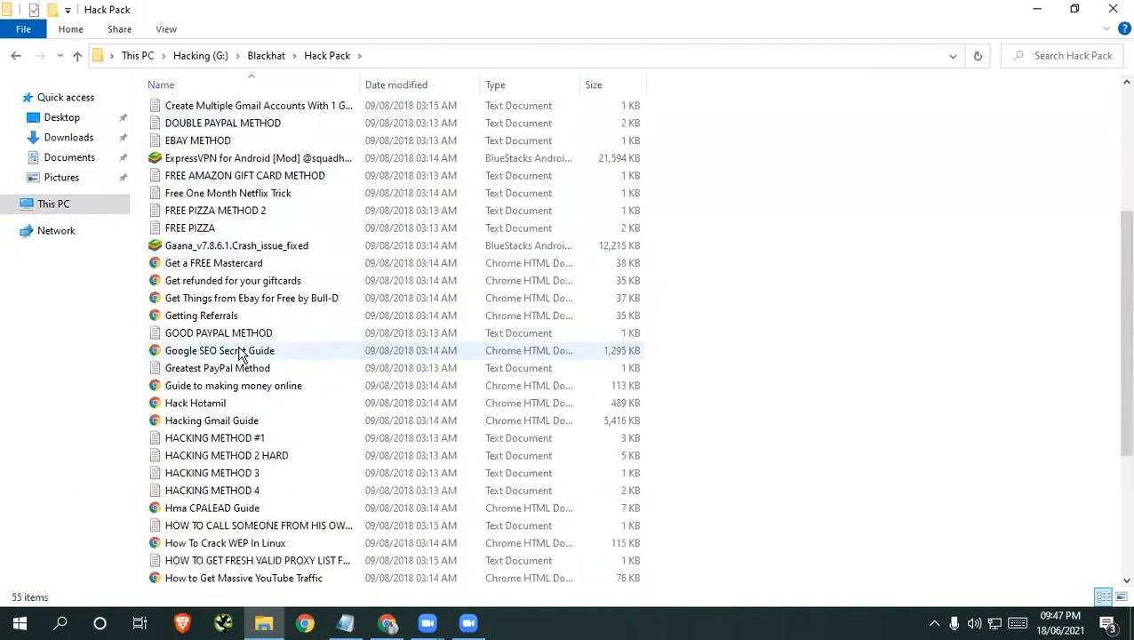
scroll(241, 385, up, 11)
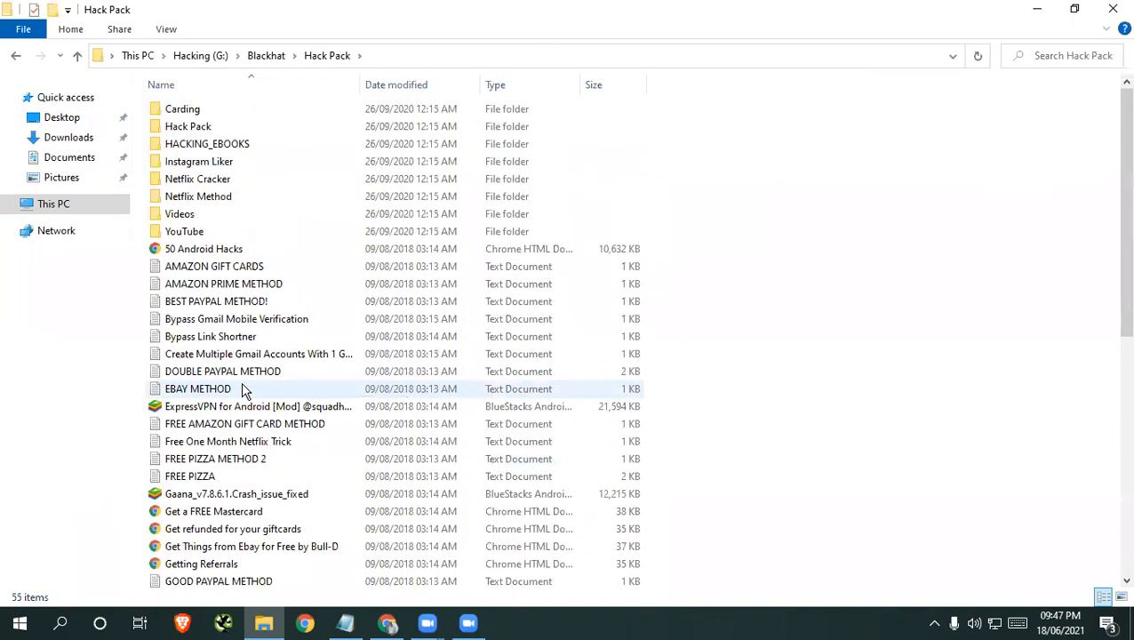
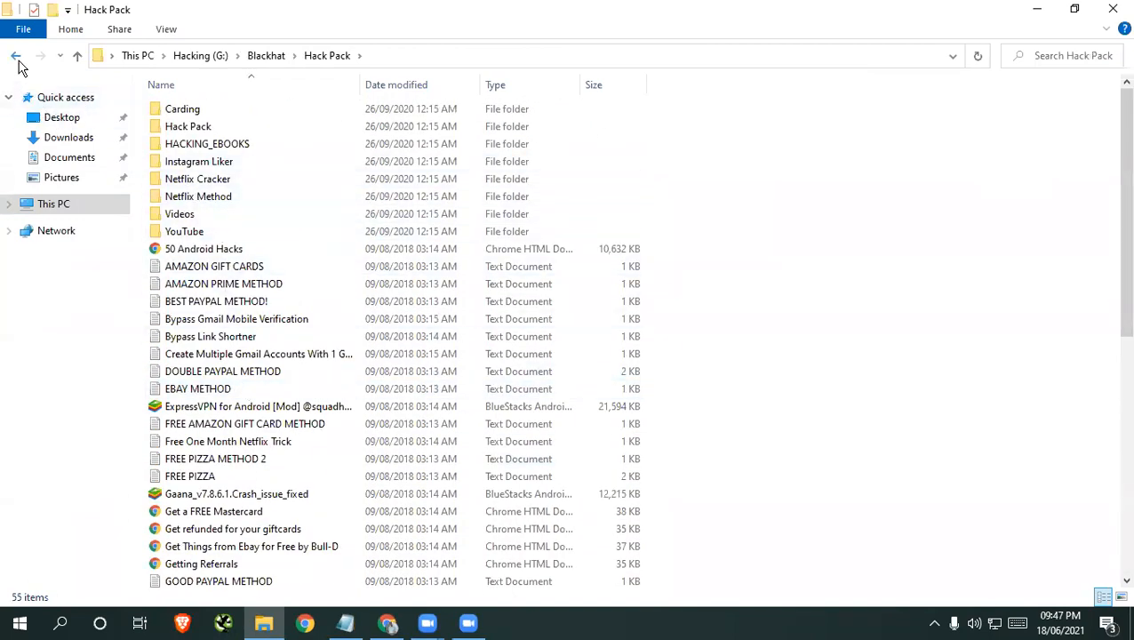
Return to the root of the Hacking (G:) drive and search the whole drive for "wifi"
click(17, 56)
click(17, 57)
click(17, 57)
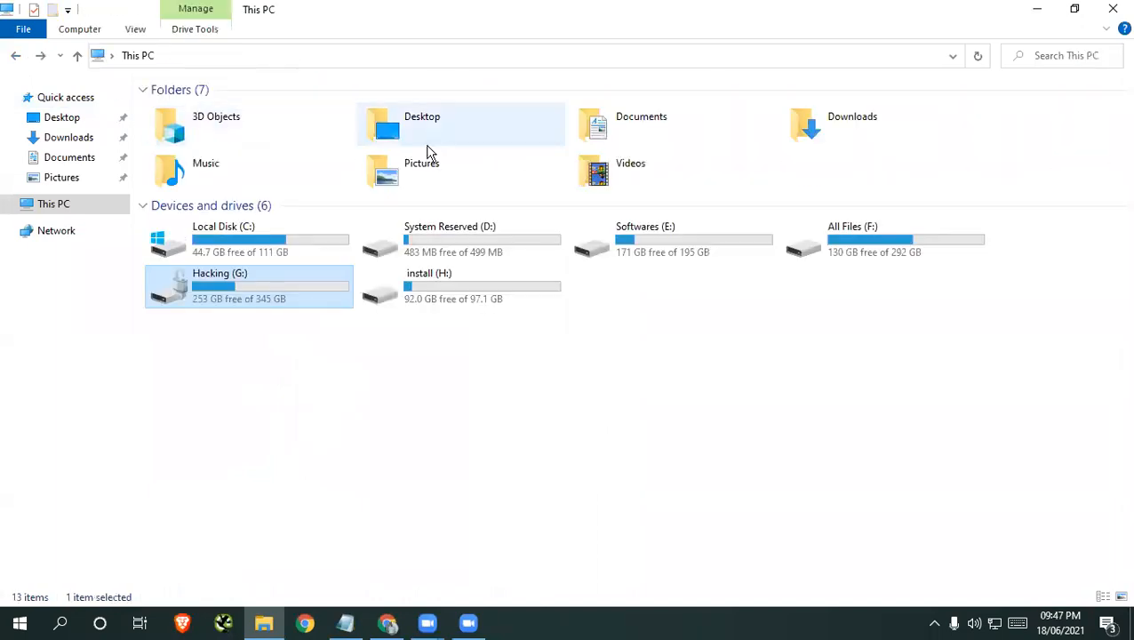
double_click(269, 291)
click(1048, 56)
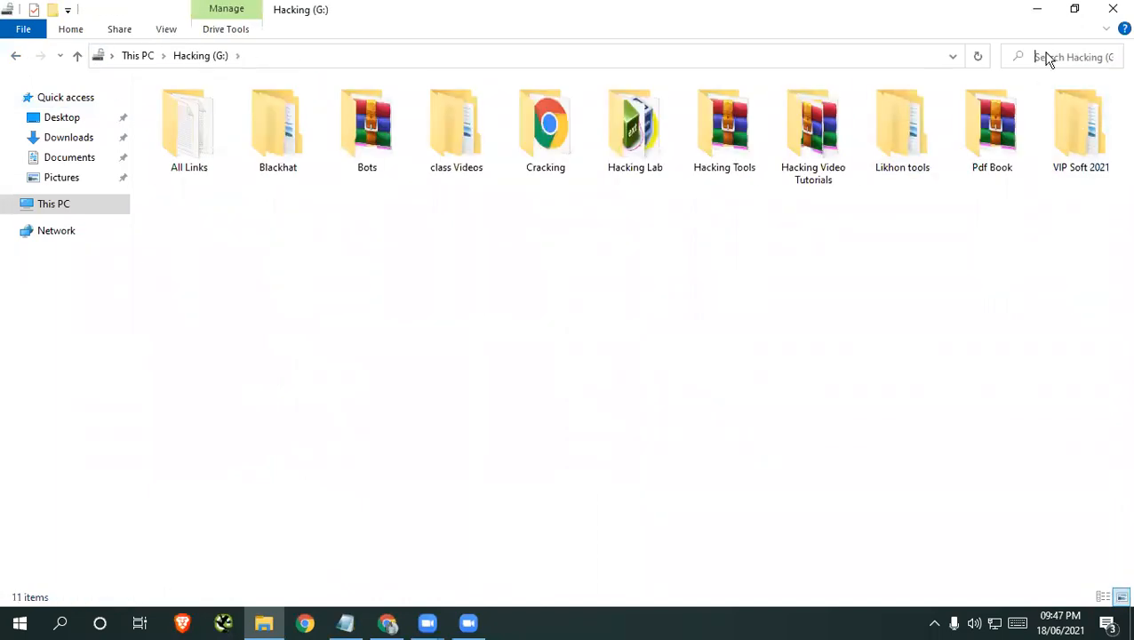
text(wi)
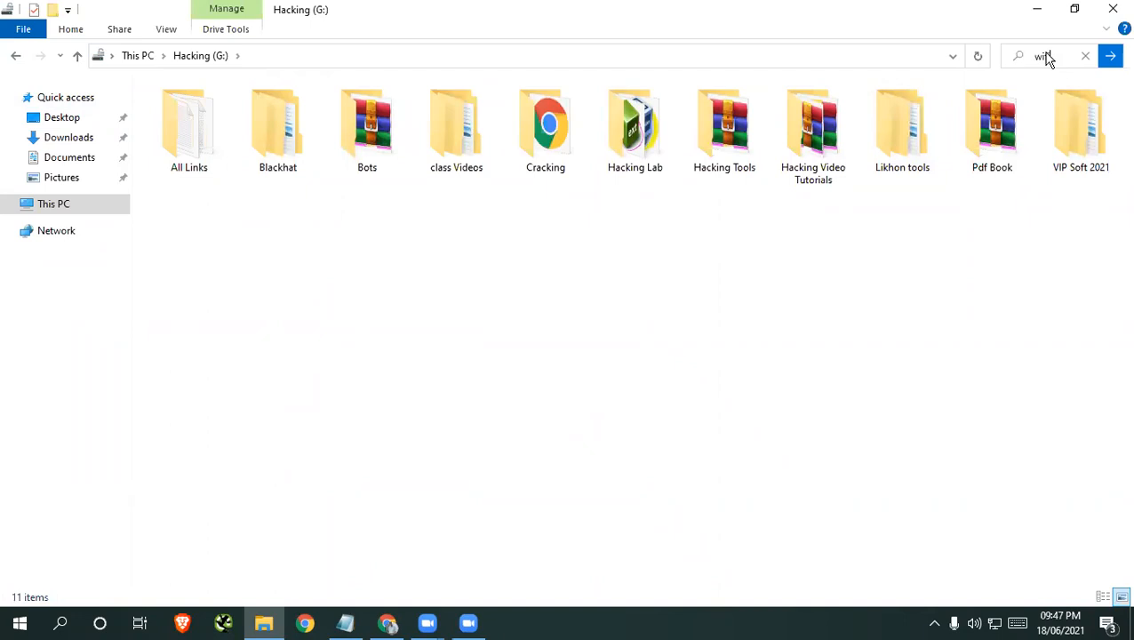
text(fi)
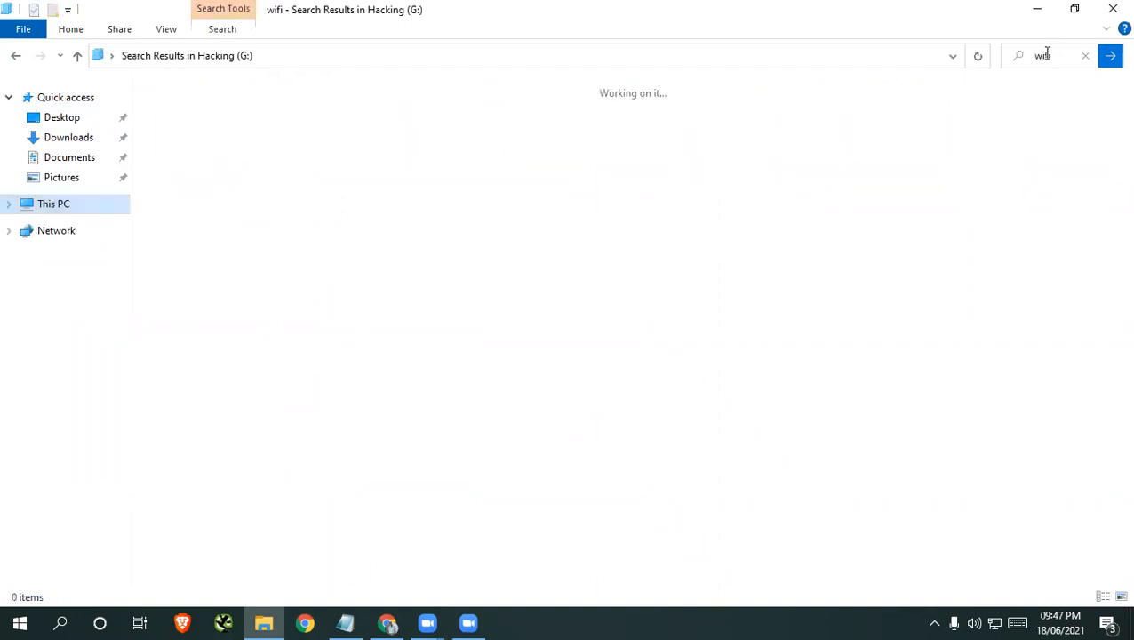
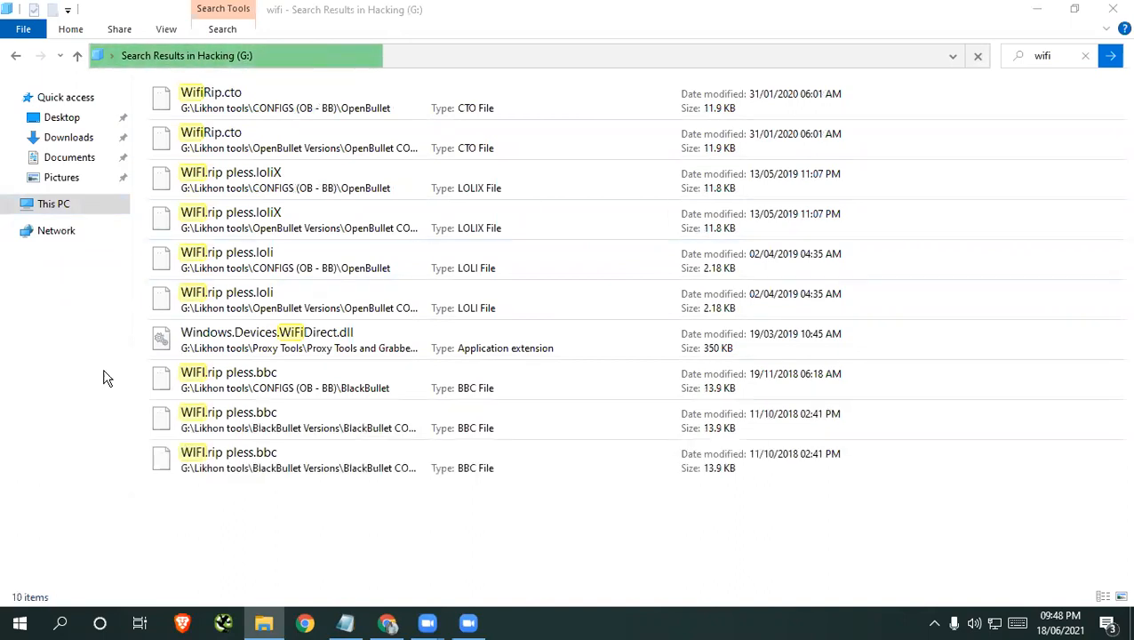
Close the drive search results window and the Gmail and Namecheap browser tabs
click(1122, 15)
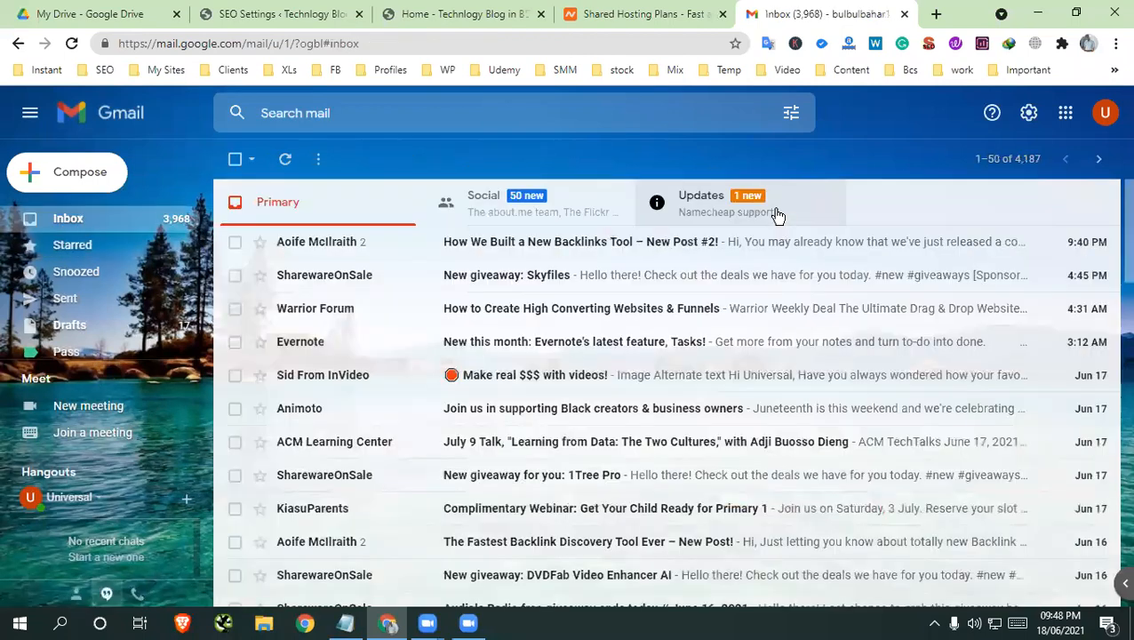
click(777, 214)
click(905, 16)
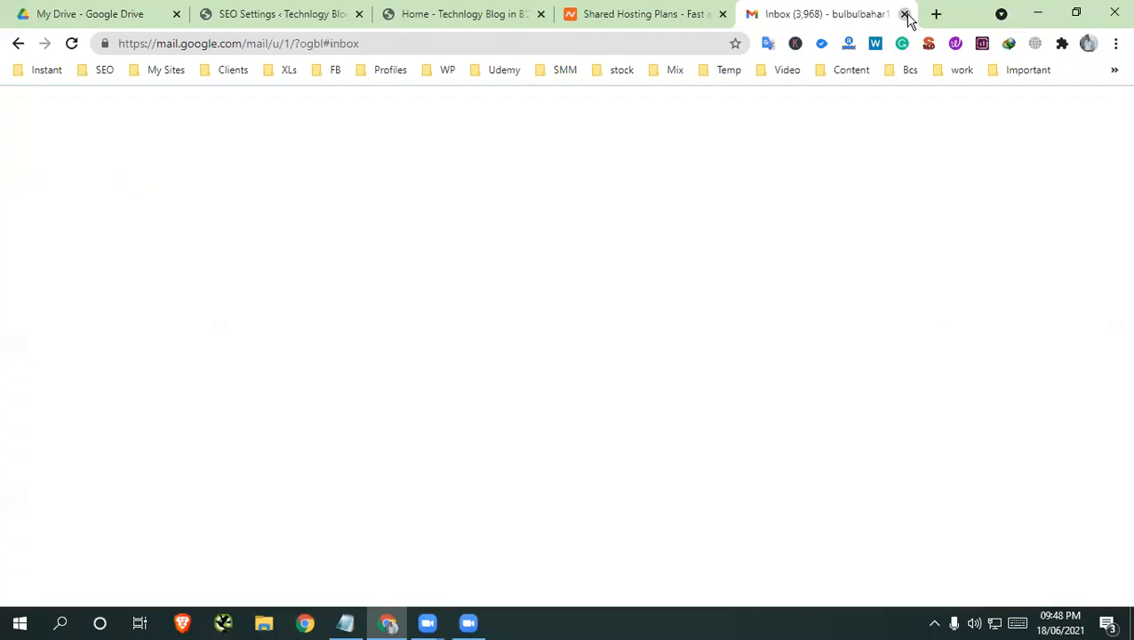
click(791, 15)
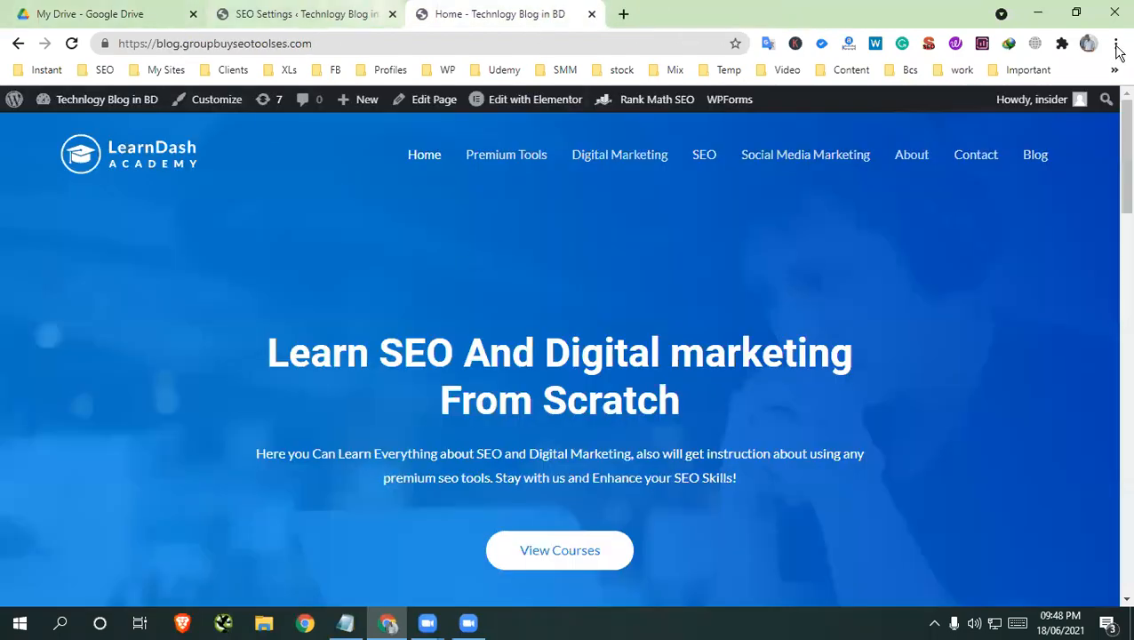
Minimise the browser and accept the selected folder for saving the Zoom recording files
click(1037, 13)
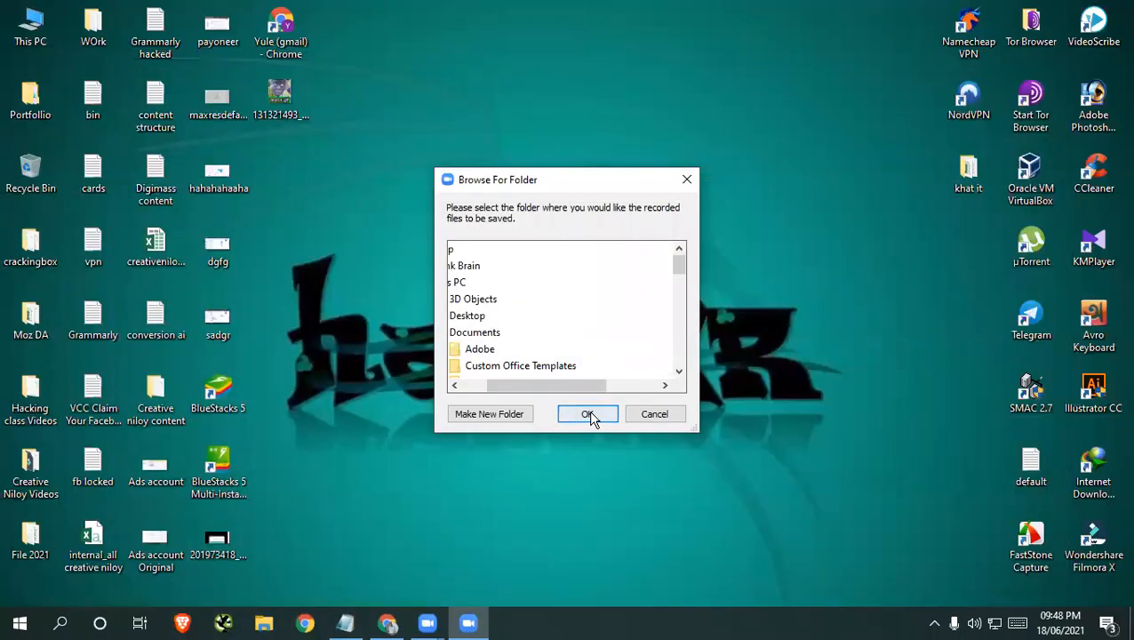
click(590, 414)
Look through the archives in the VIP Soft 2021 folder on the Hacking (G:) drive, and close the folder window
double_click(30, 26)
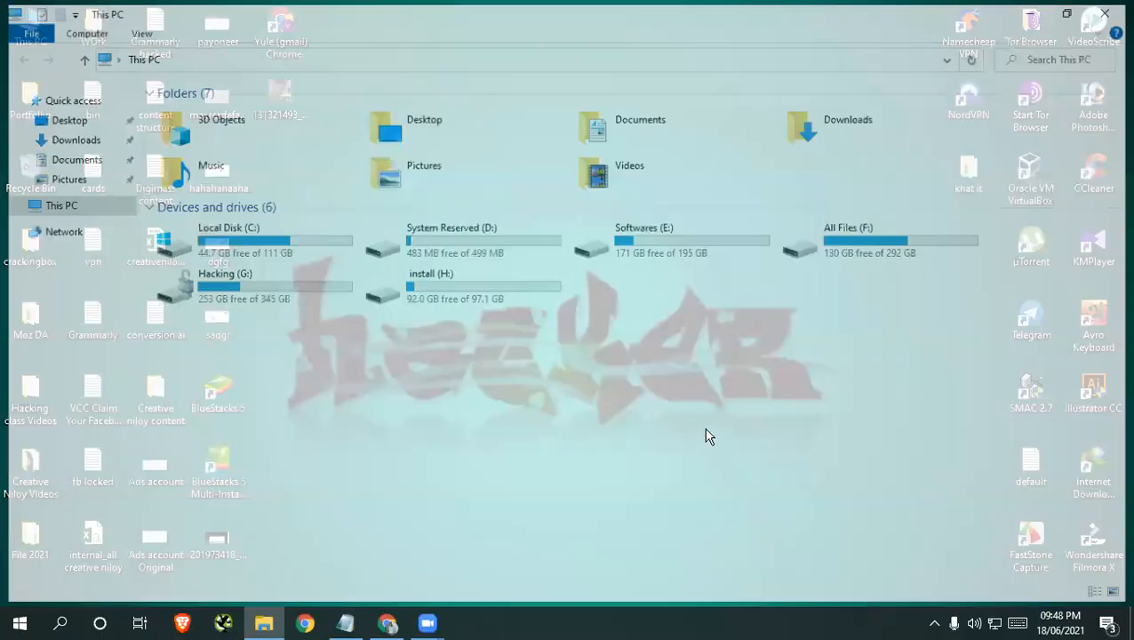
double_click(325, 286)
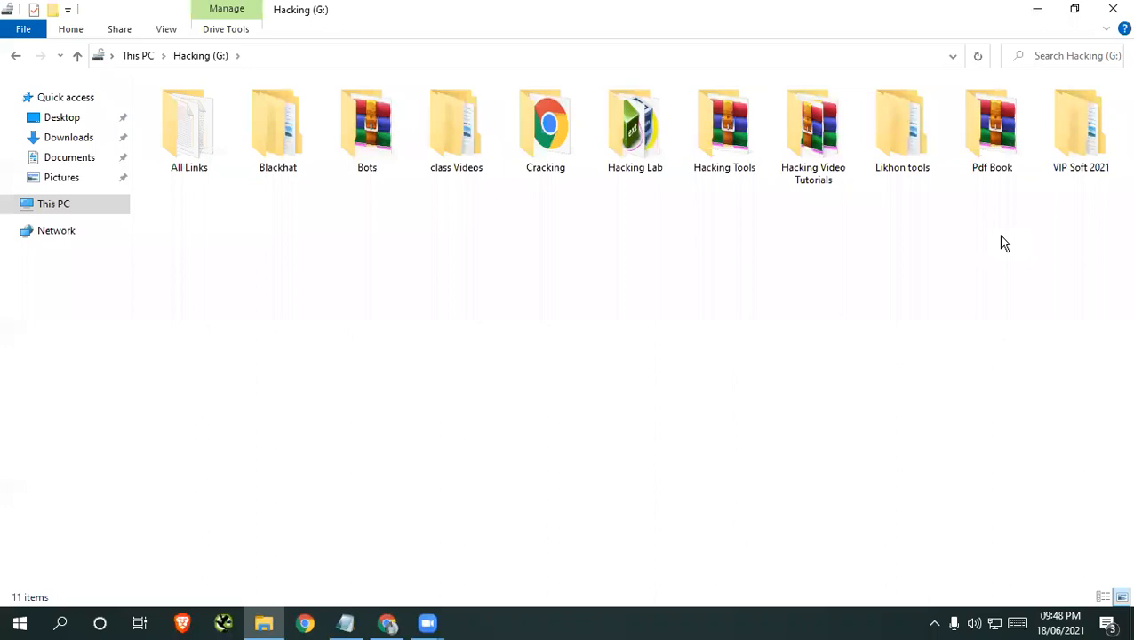
double_click(1081, 142)
scroll(338, 320, down, 6)
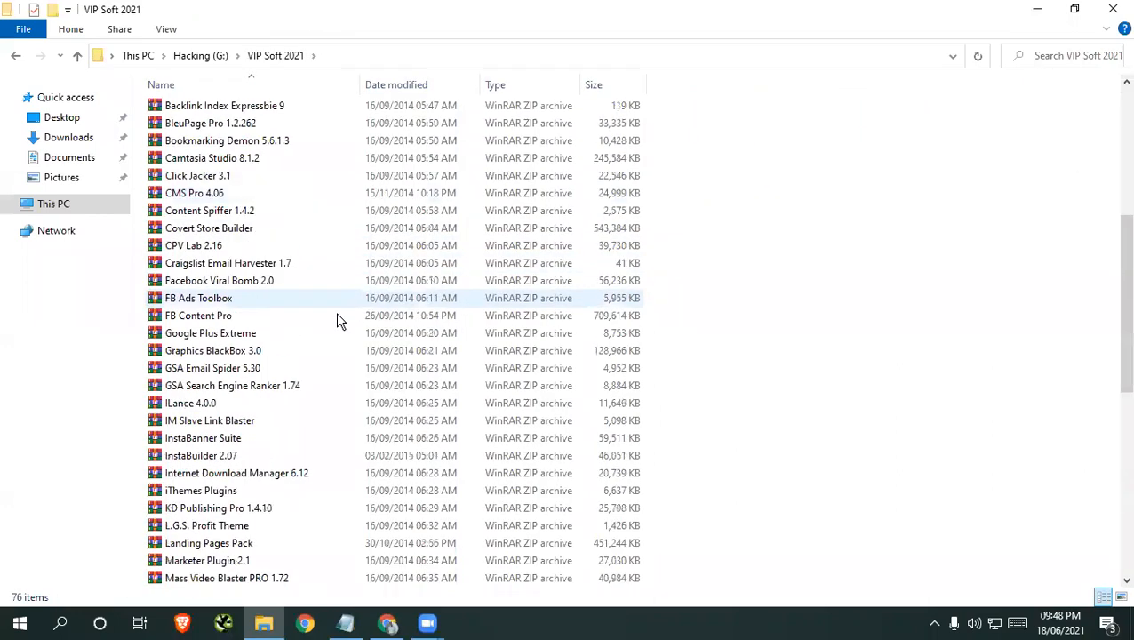
scroll(308, 405, down, 10)
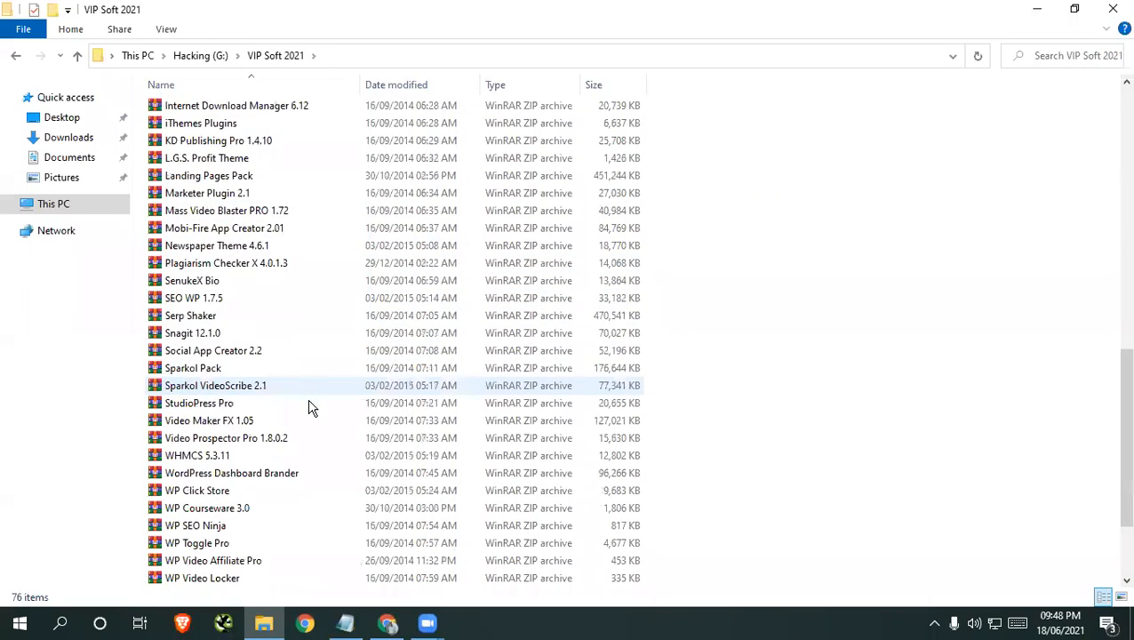
click(1115, 10)
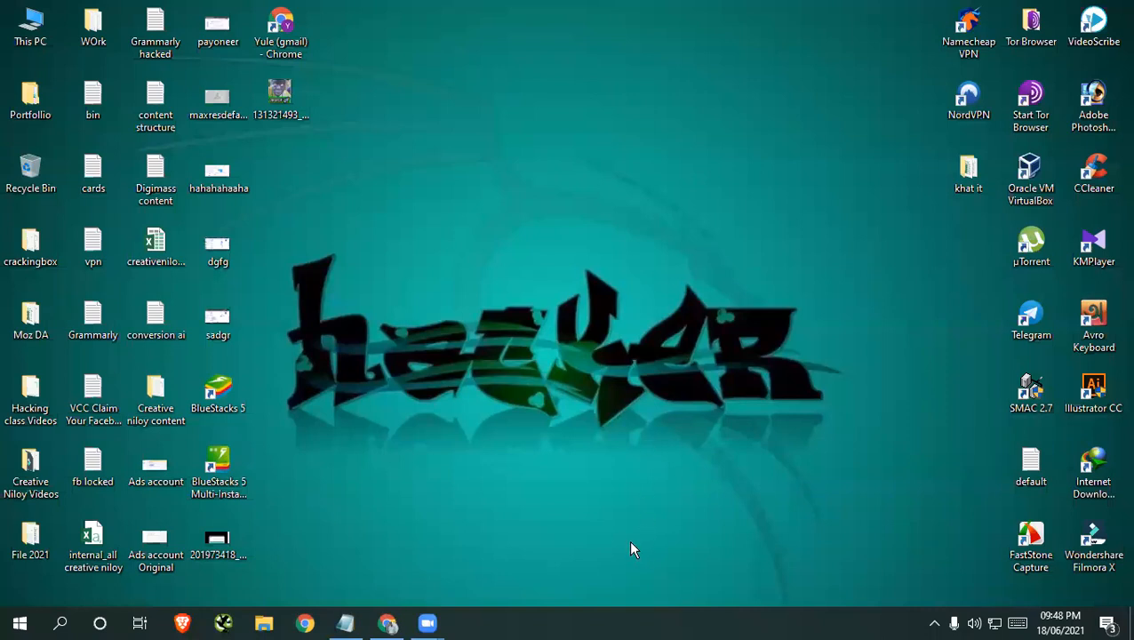
Copy the Zoom meeting link with its embedded passcode from the Notepad note and open it in a new Chrome tab
click(345, 622)
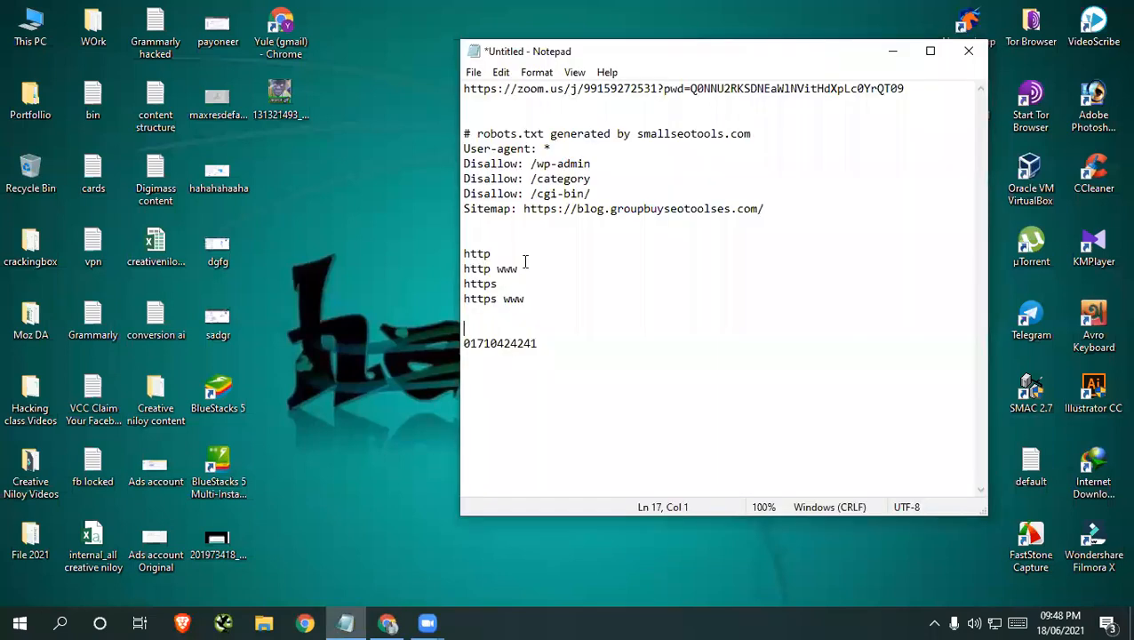
double_click(515, 81)
right_click(537, 82)
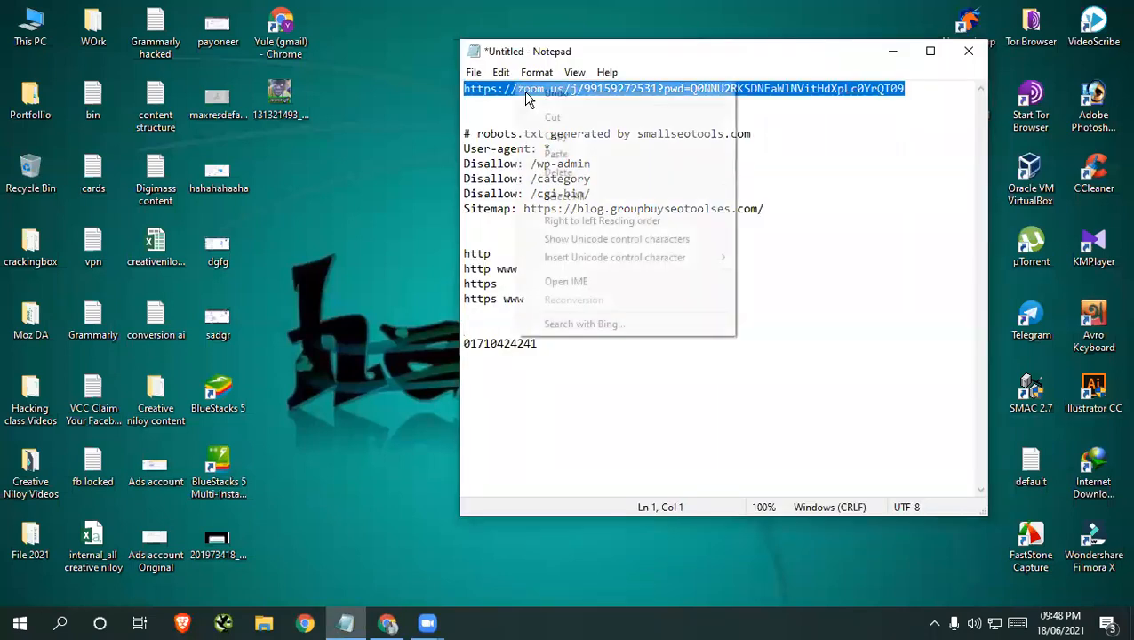
click(900, 50)
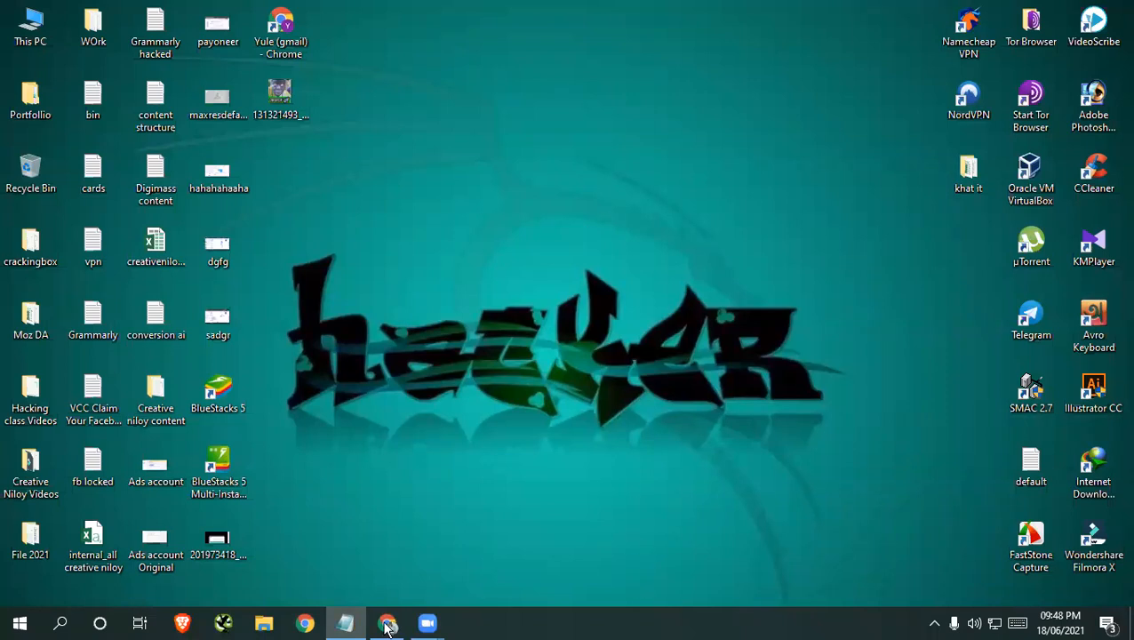
right_click(512, 43)
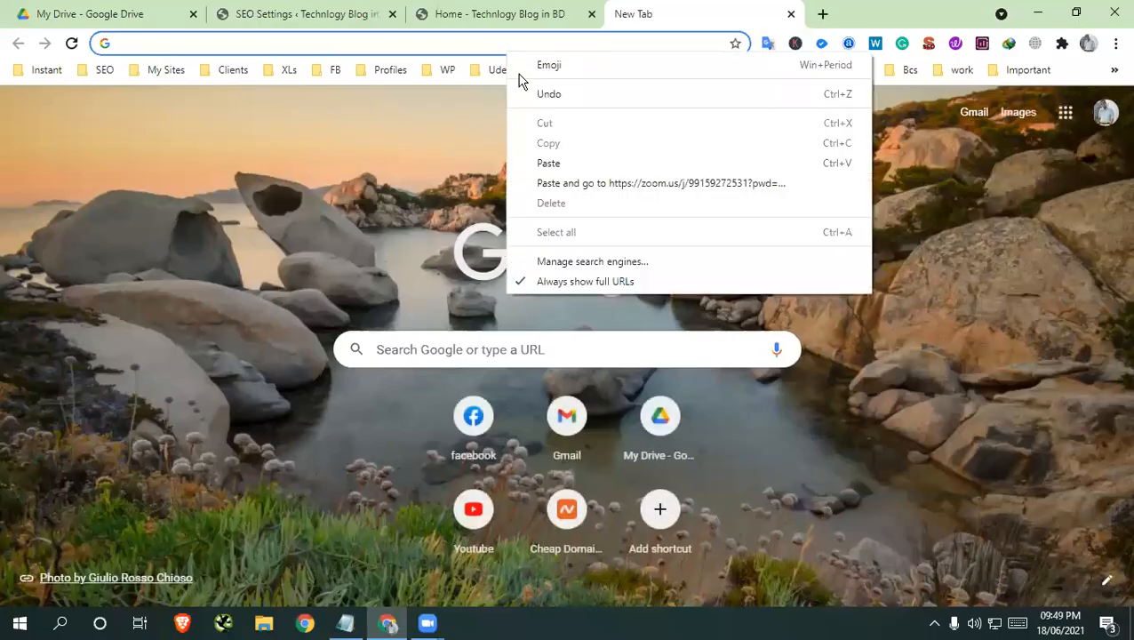
click(608, 183)
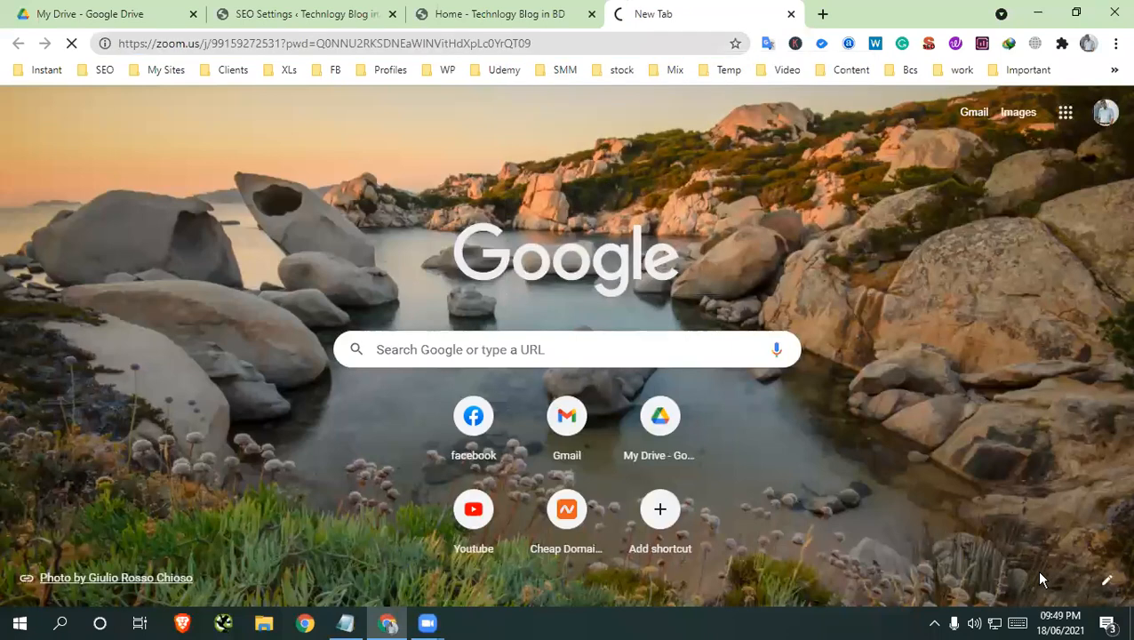